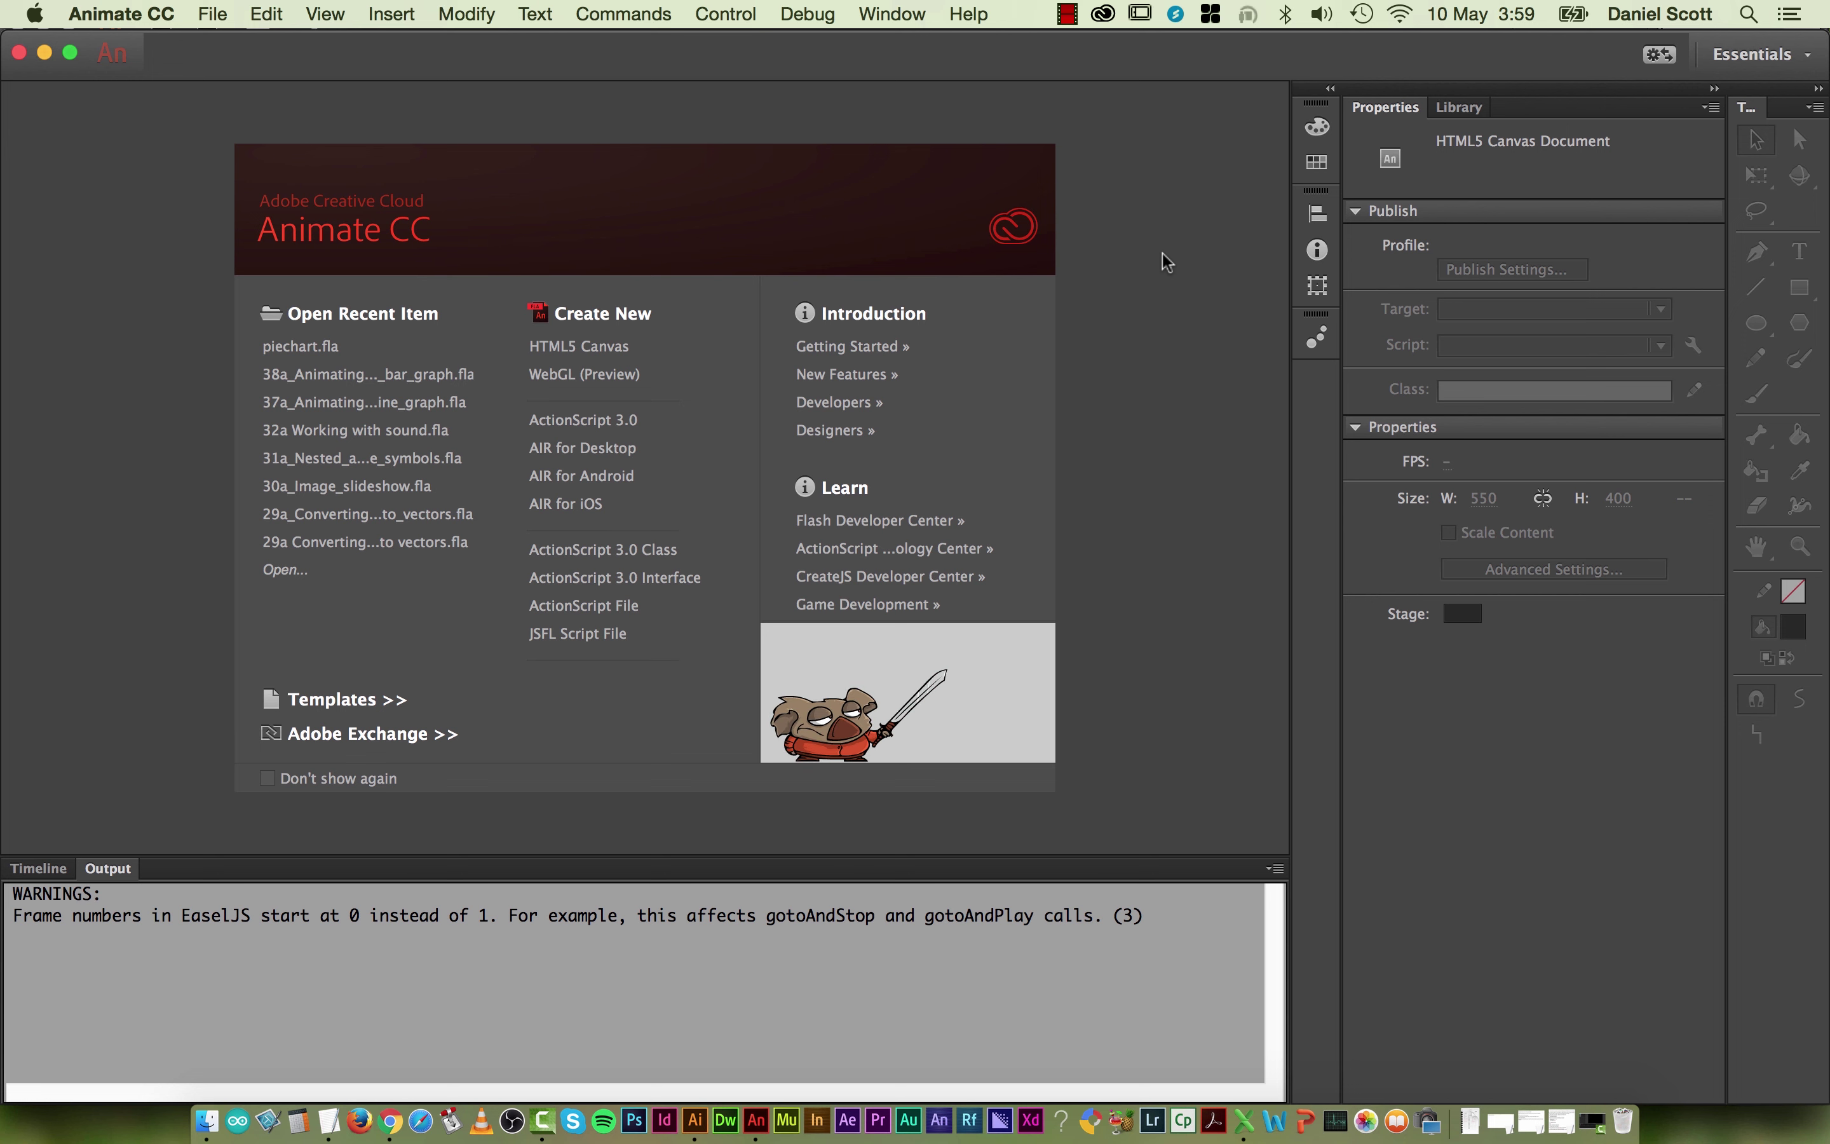
Step: Create a new HTML5 Canvas document with a green #00CC99 stage
click(556, 350)
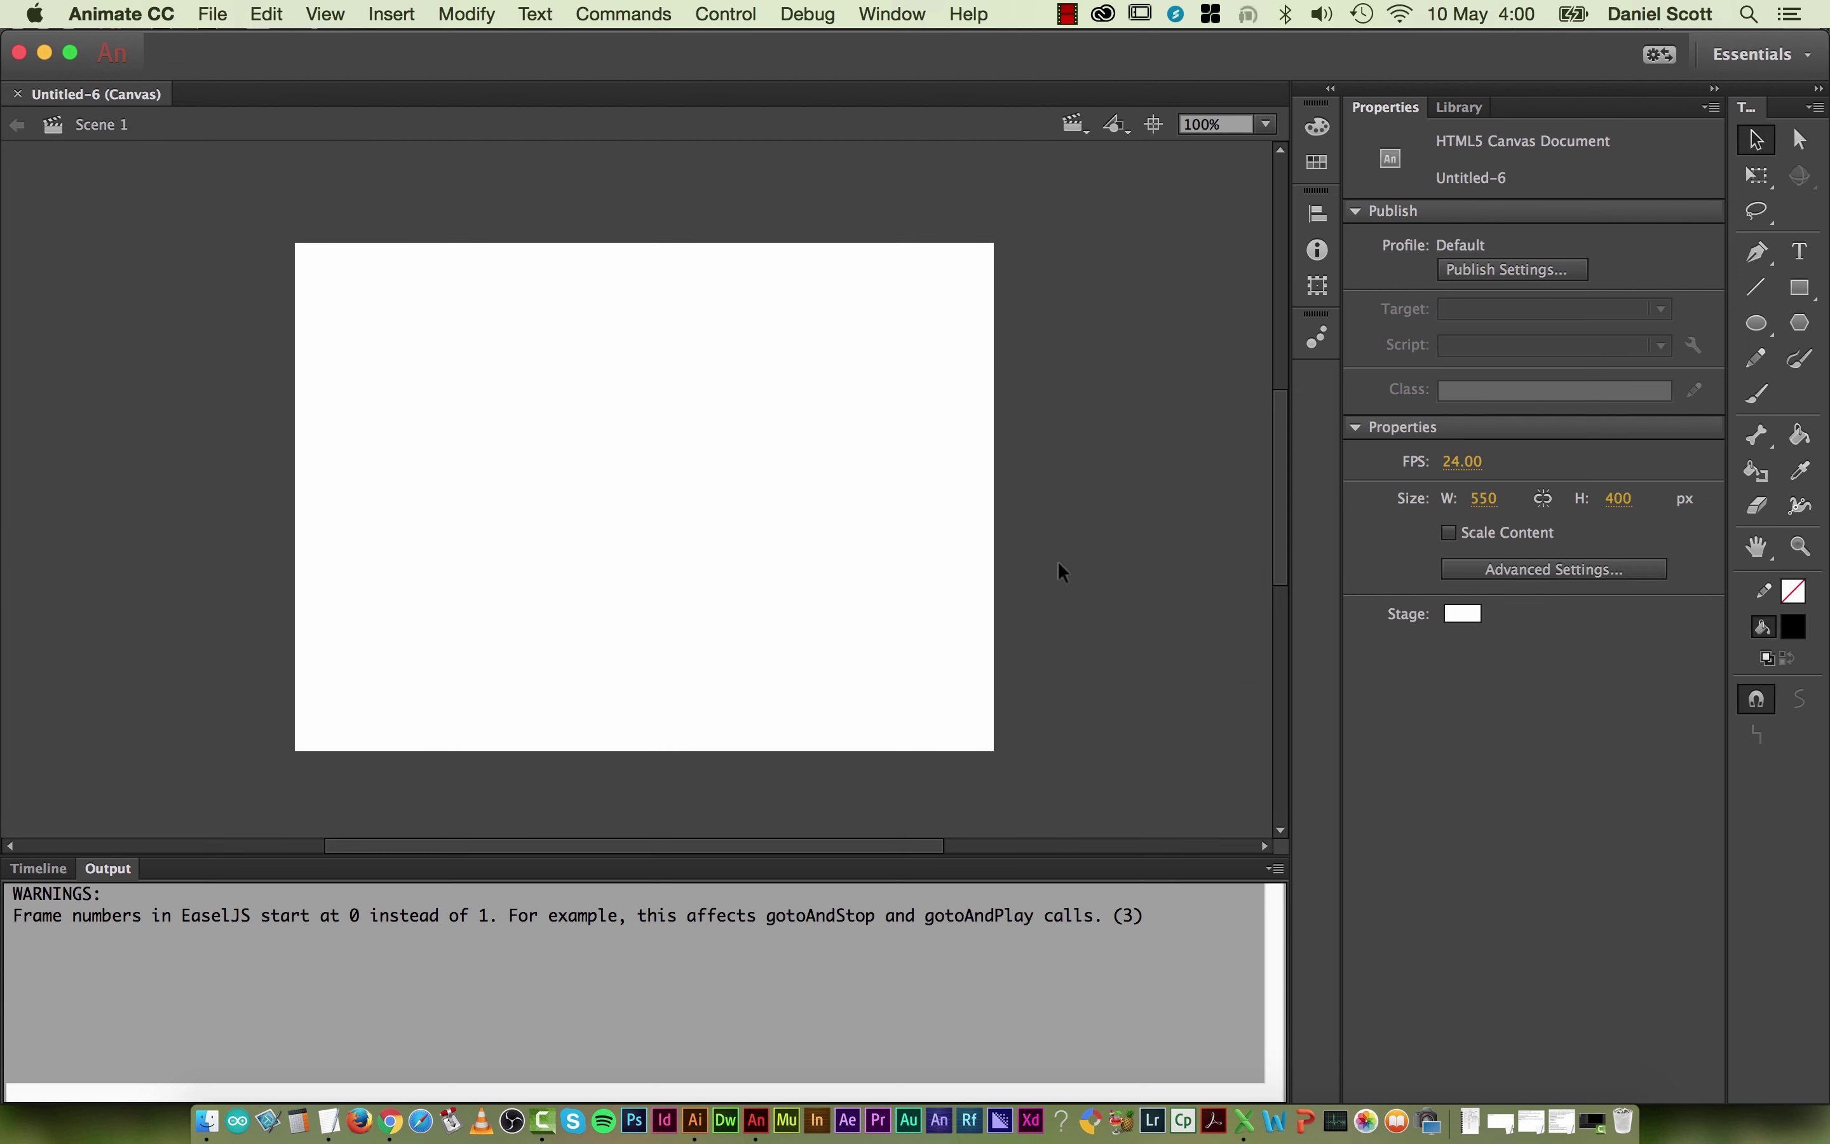
click(1462, 616)
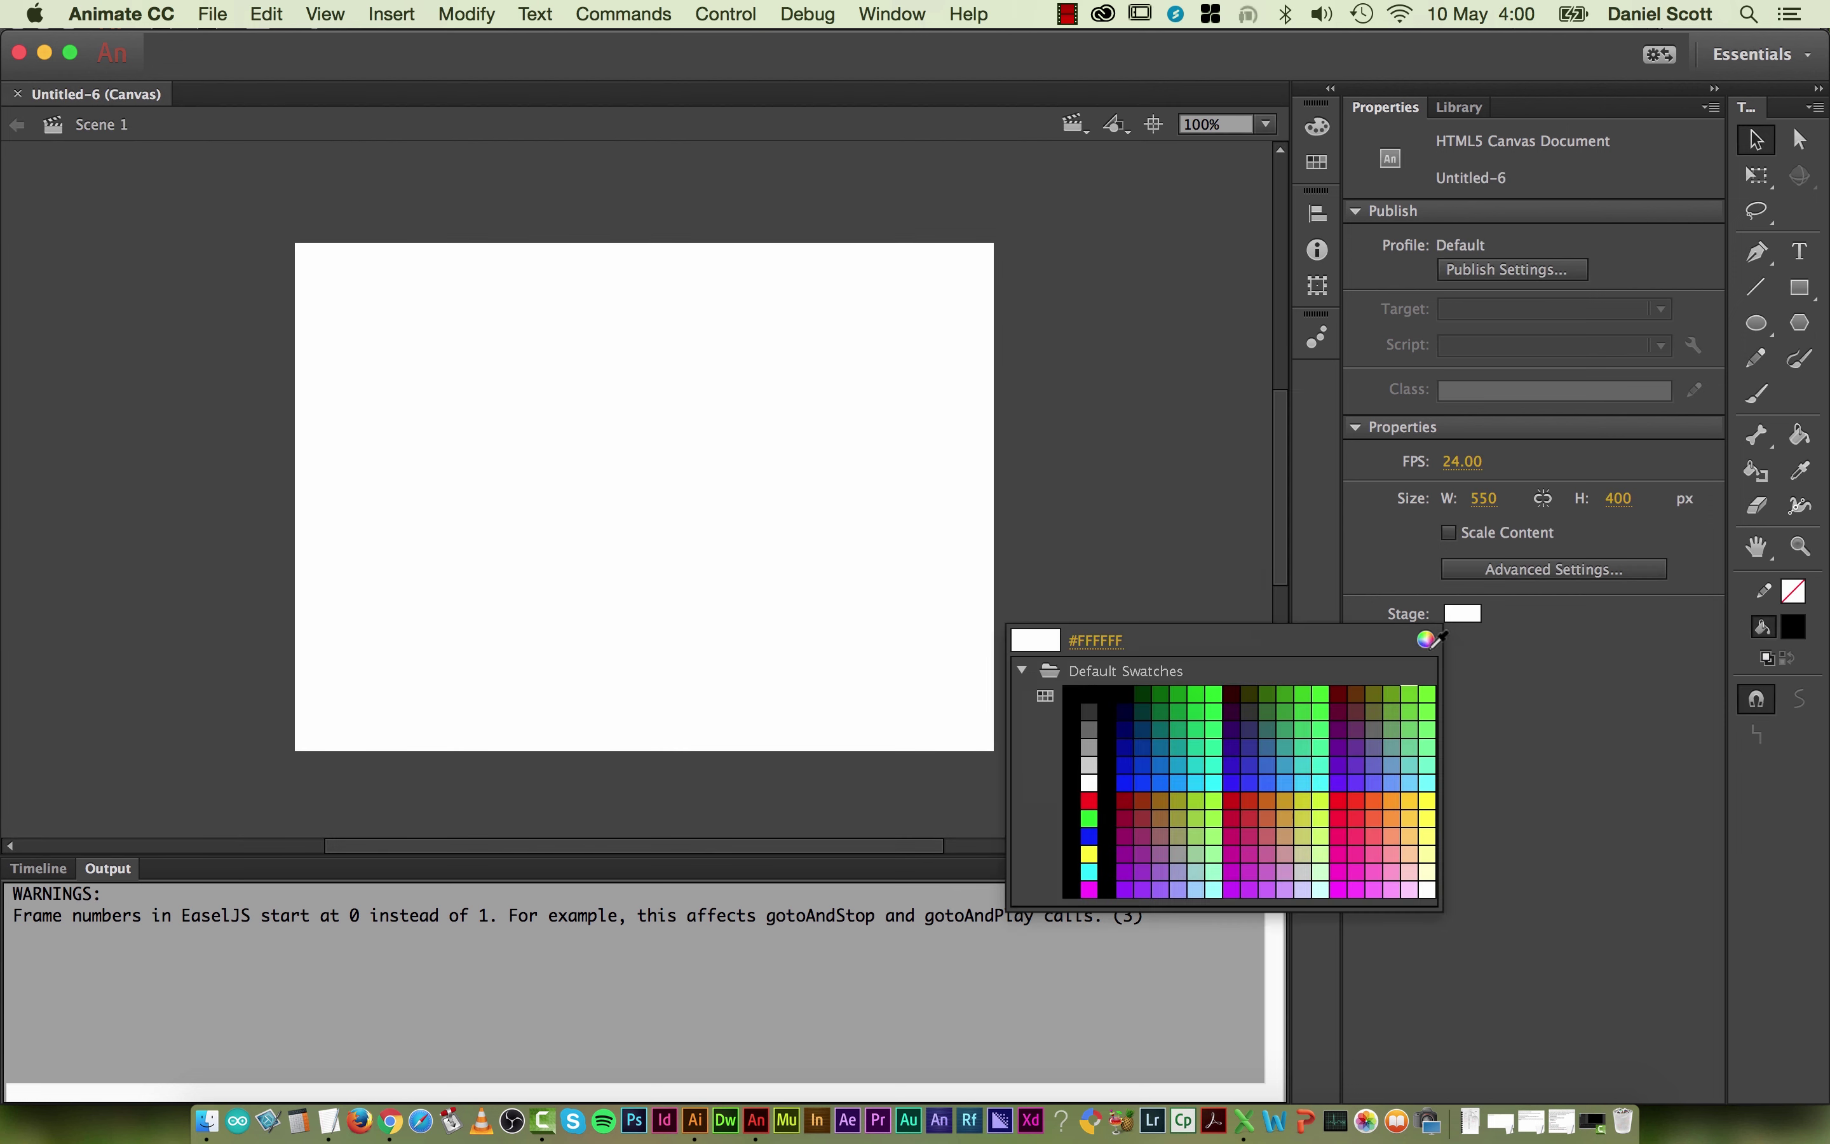
click(1195, 747)
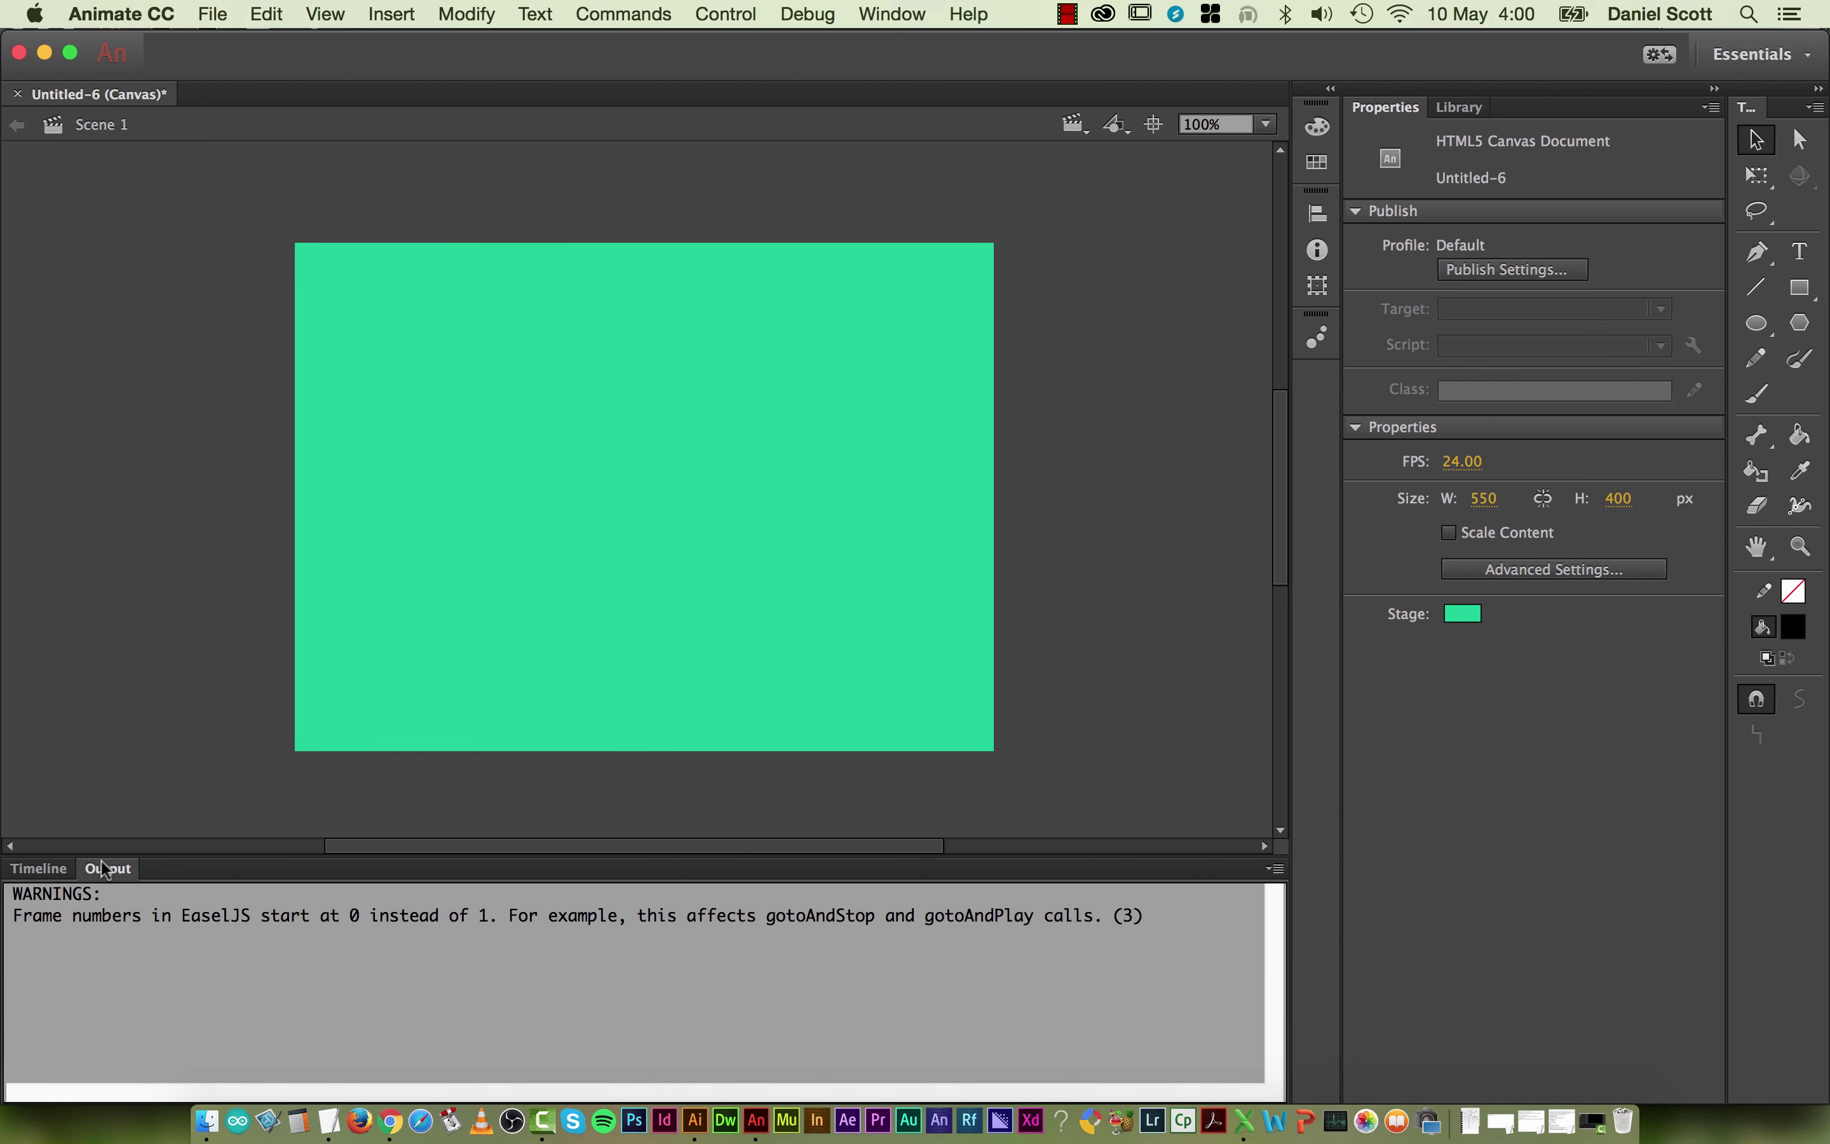
Step: Save the document as 39a_Animating_Infographics_pie_chart.fla, replacing spaces with underscores
key(super+s)
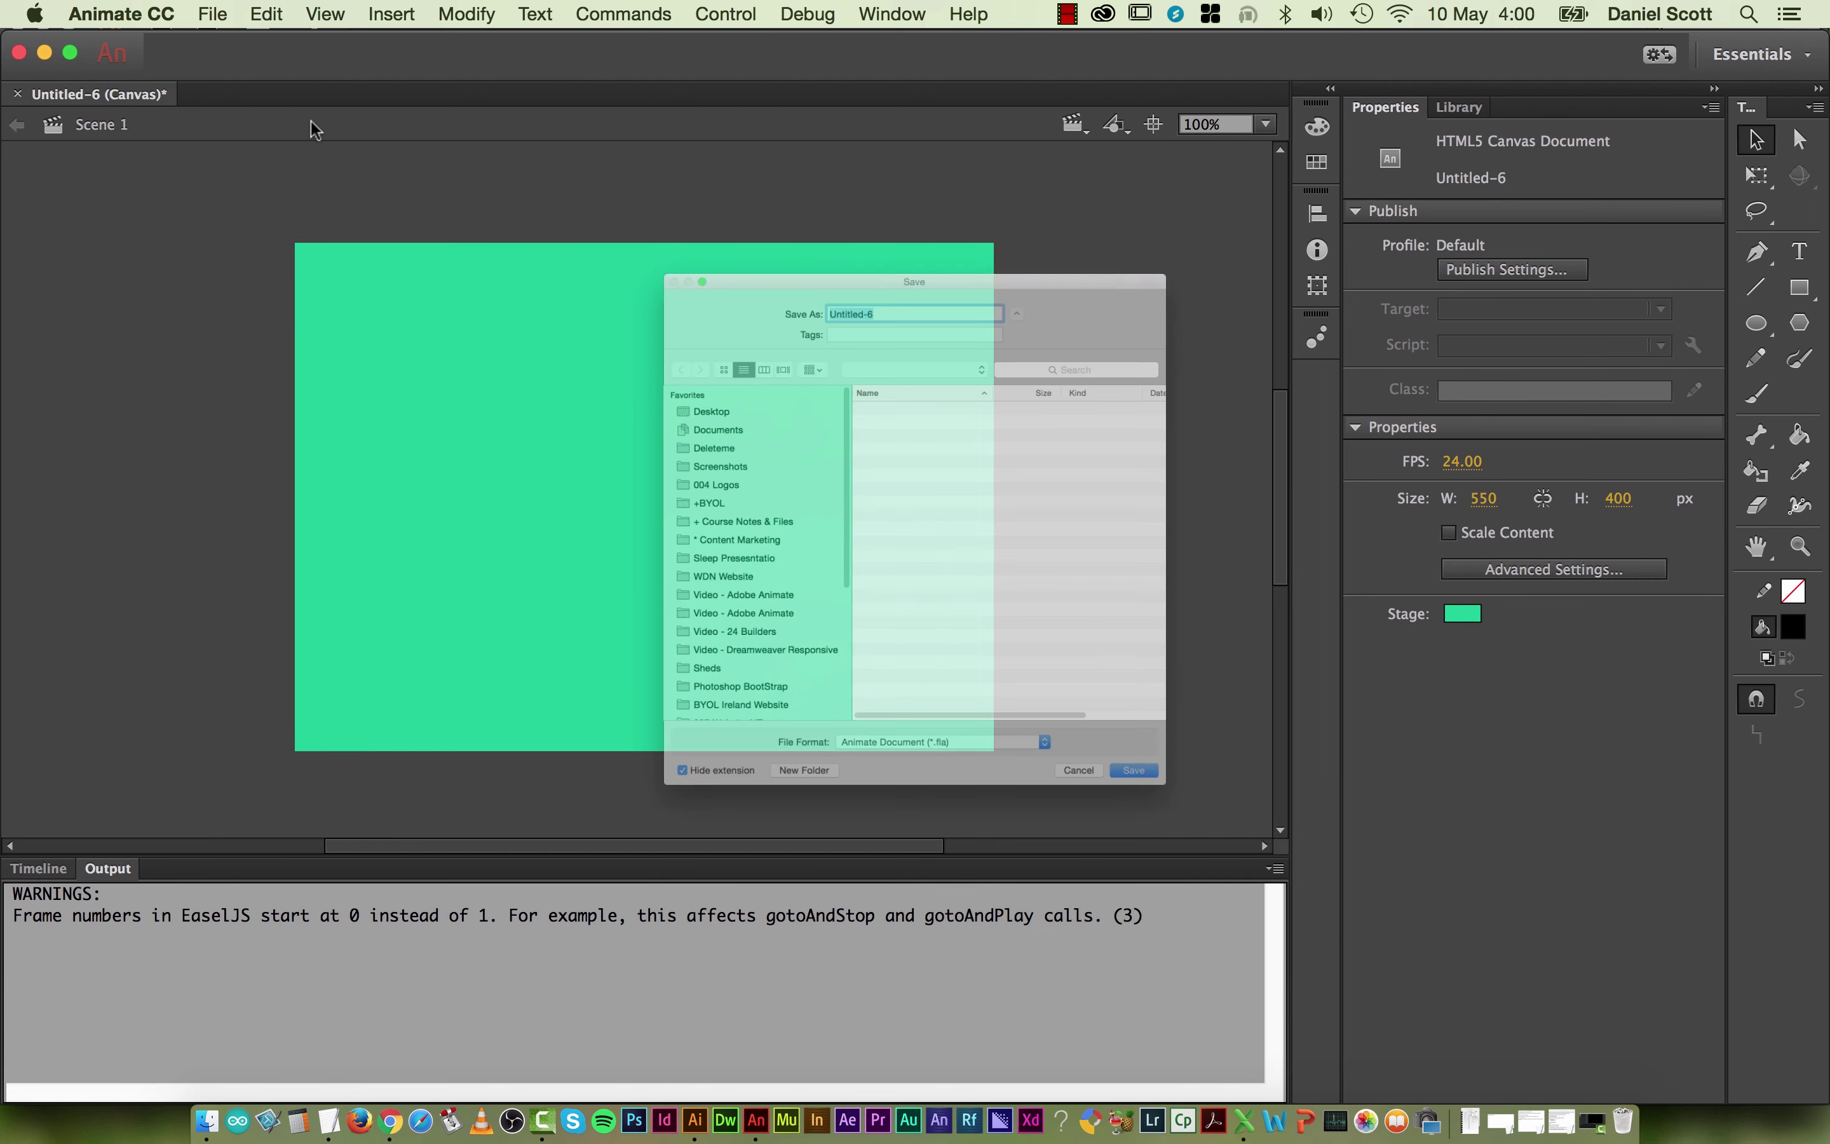
text(39a Animating Infographics pie chart)
key(BackSpace)
text(_)
click(982, 142)
key(BackSpace)
text(_)
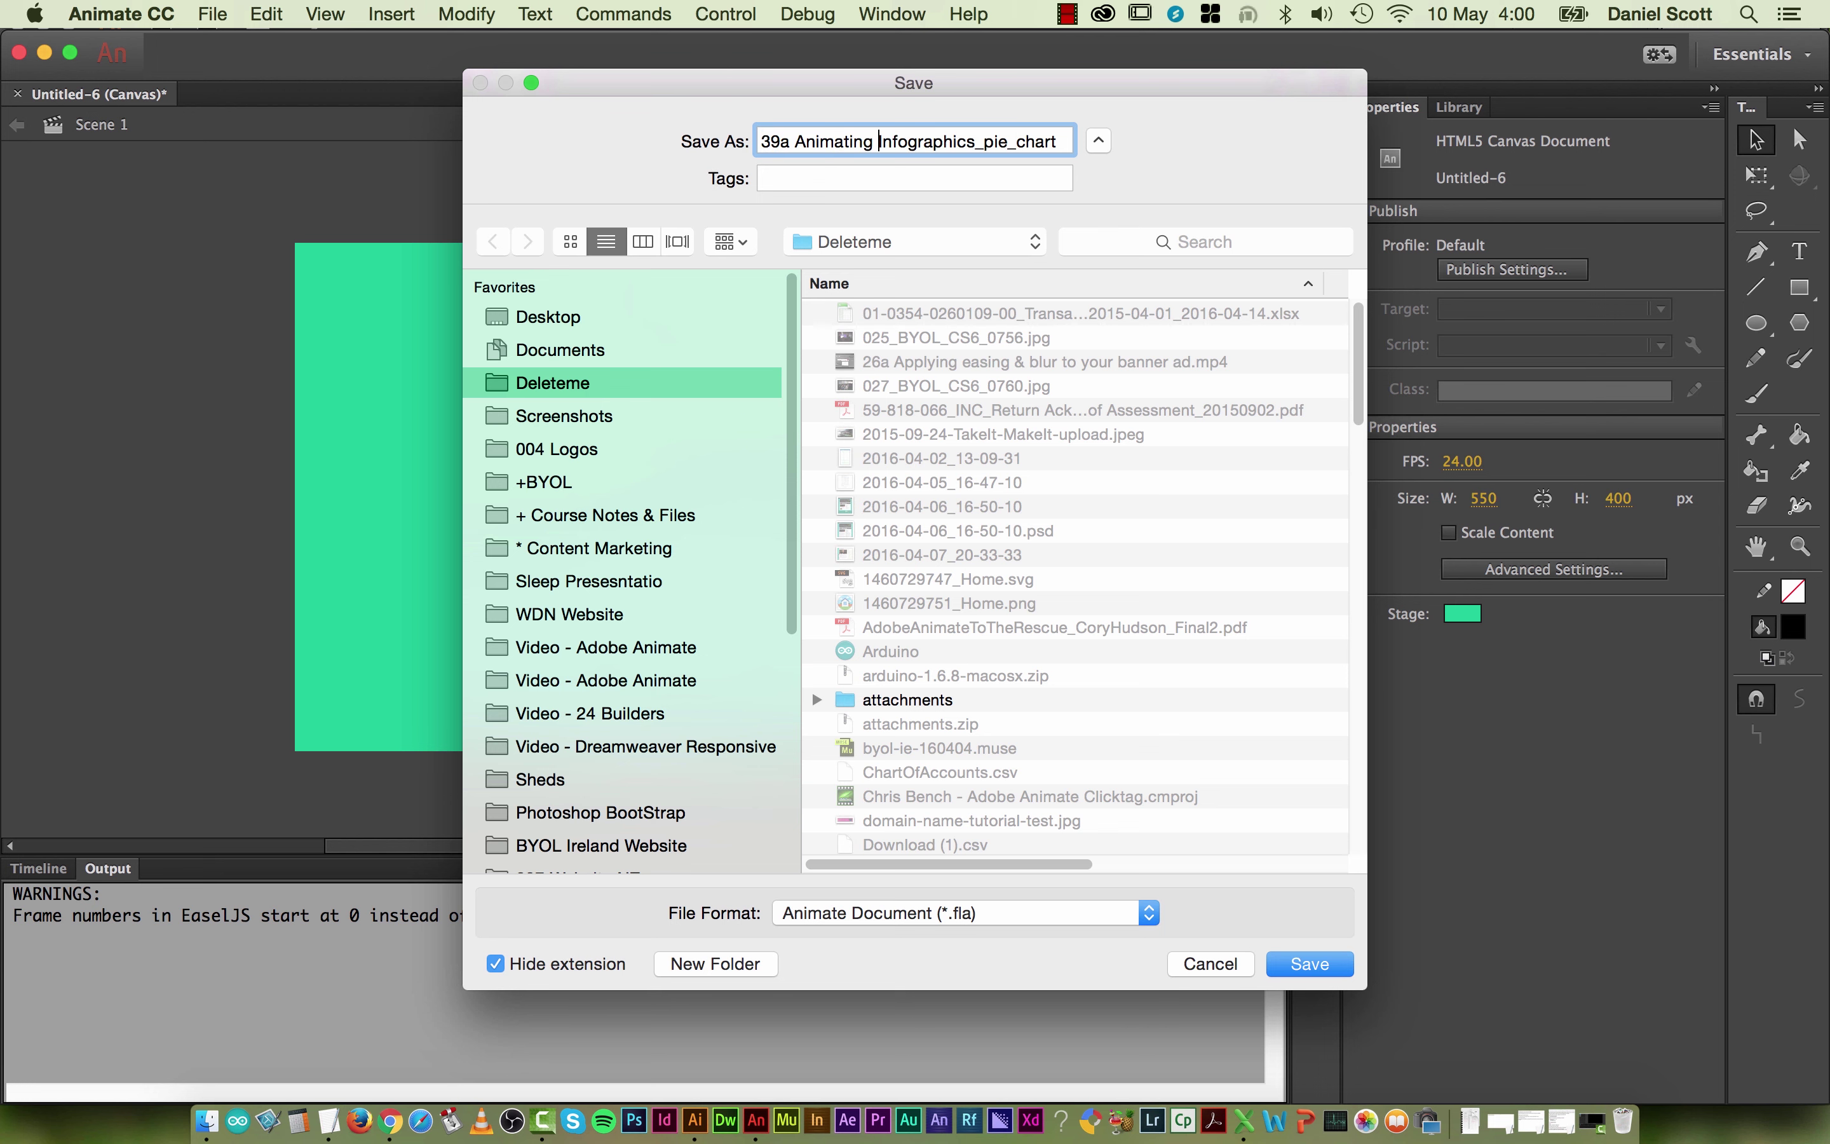
key(BackSpace)
text(_)
key(BackSpace)
text(_)
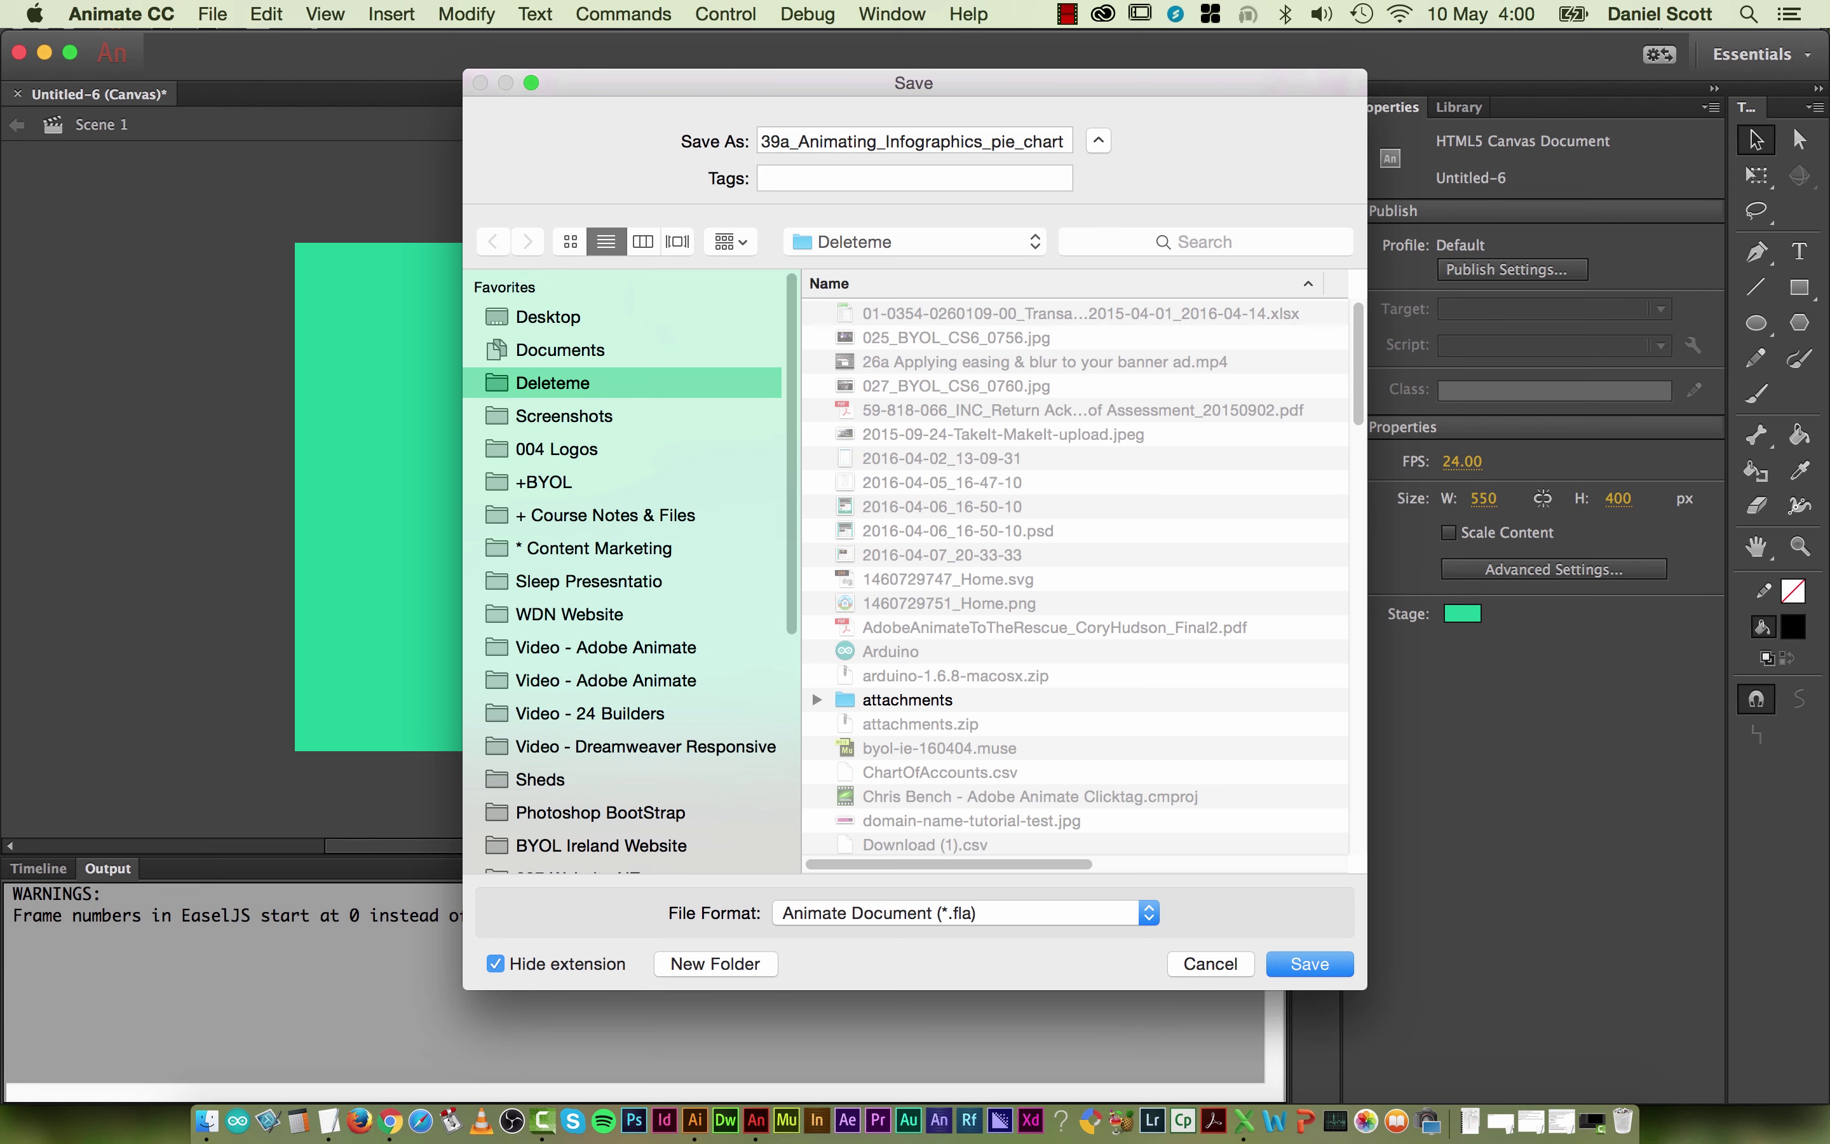
key(Return)
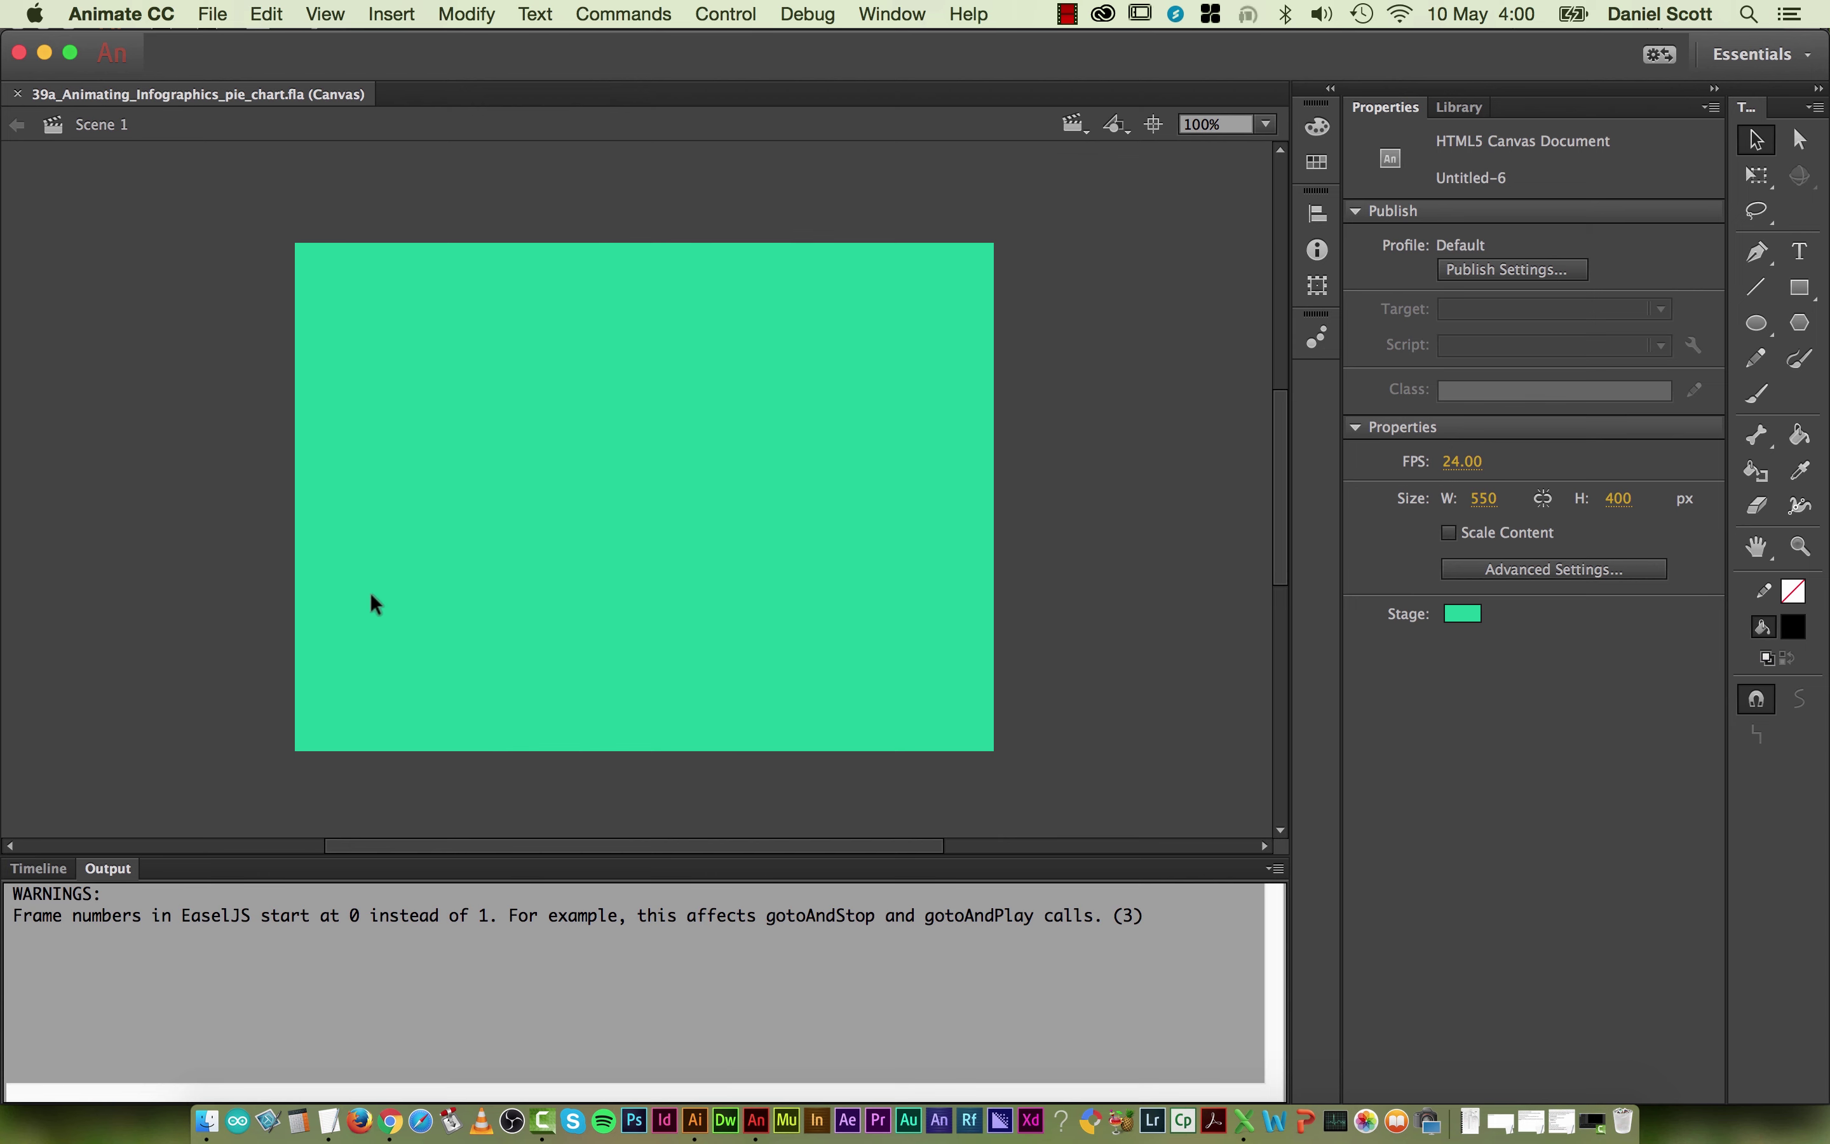
Step: Draw a dark teal circle in the middle of the stage with the Oval tool
click(45, 868)
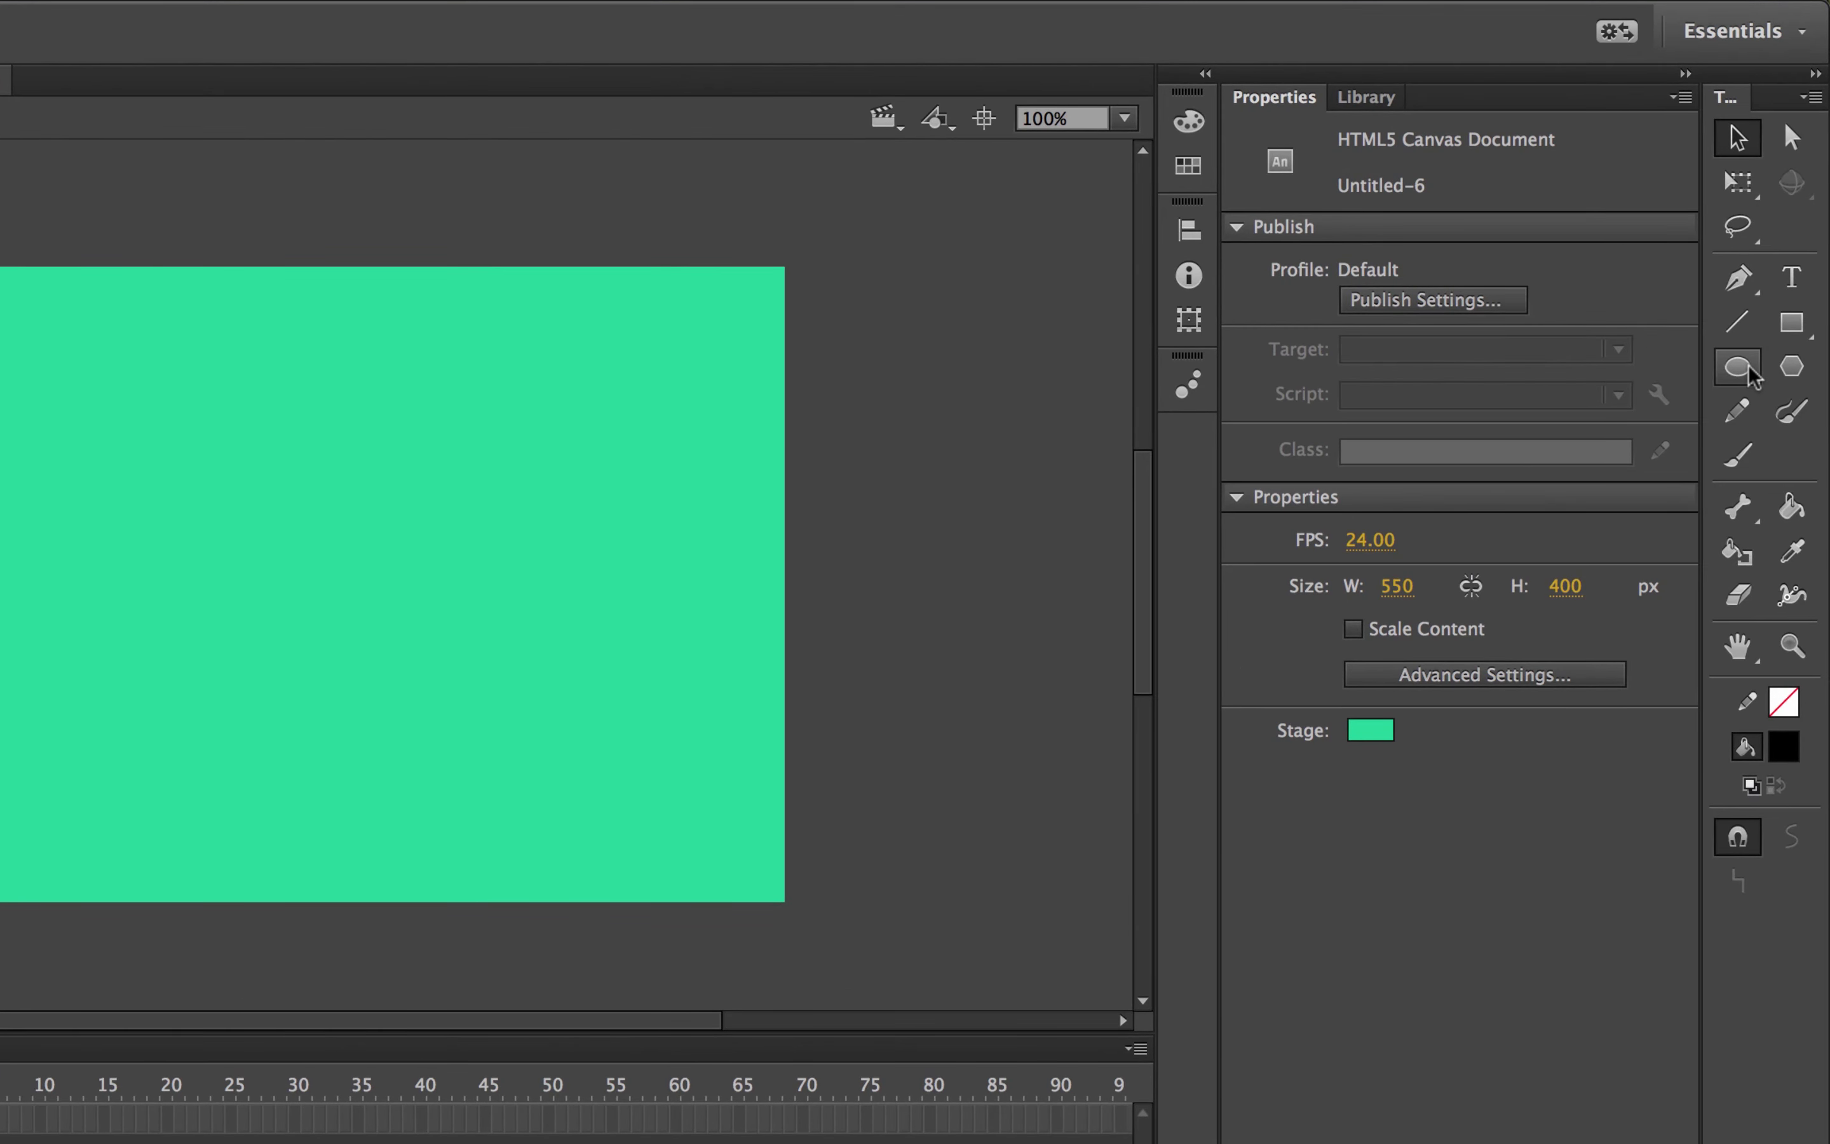
click(1738, 368)
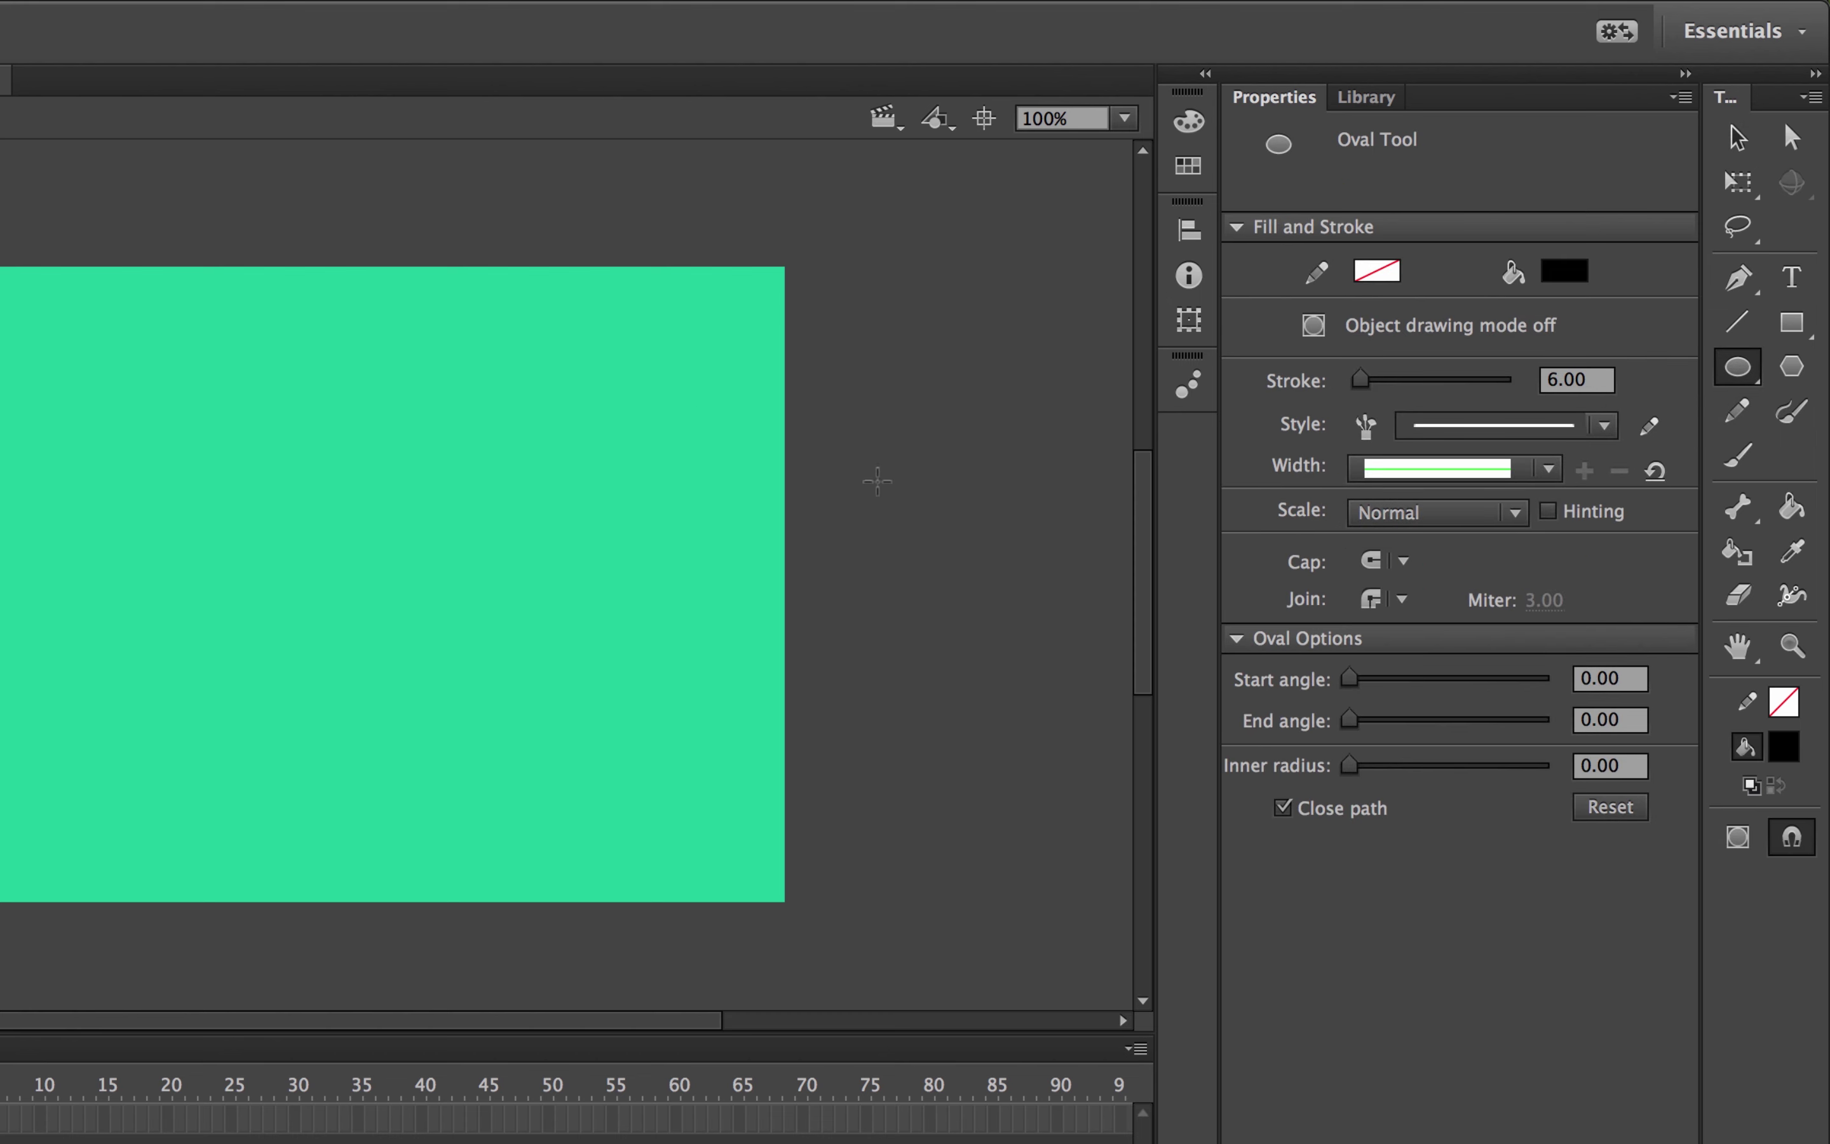
click(1552, 278)
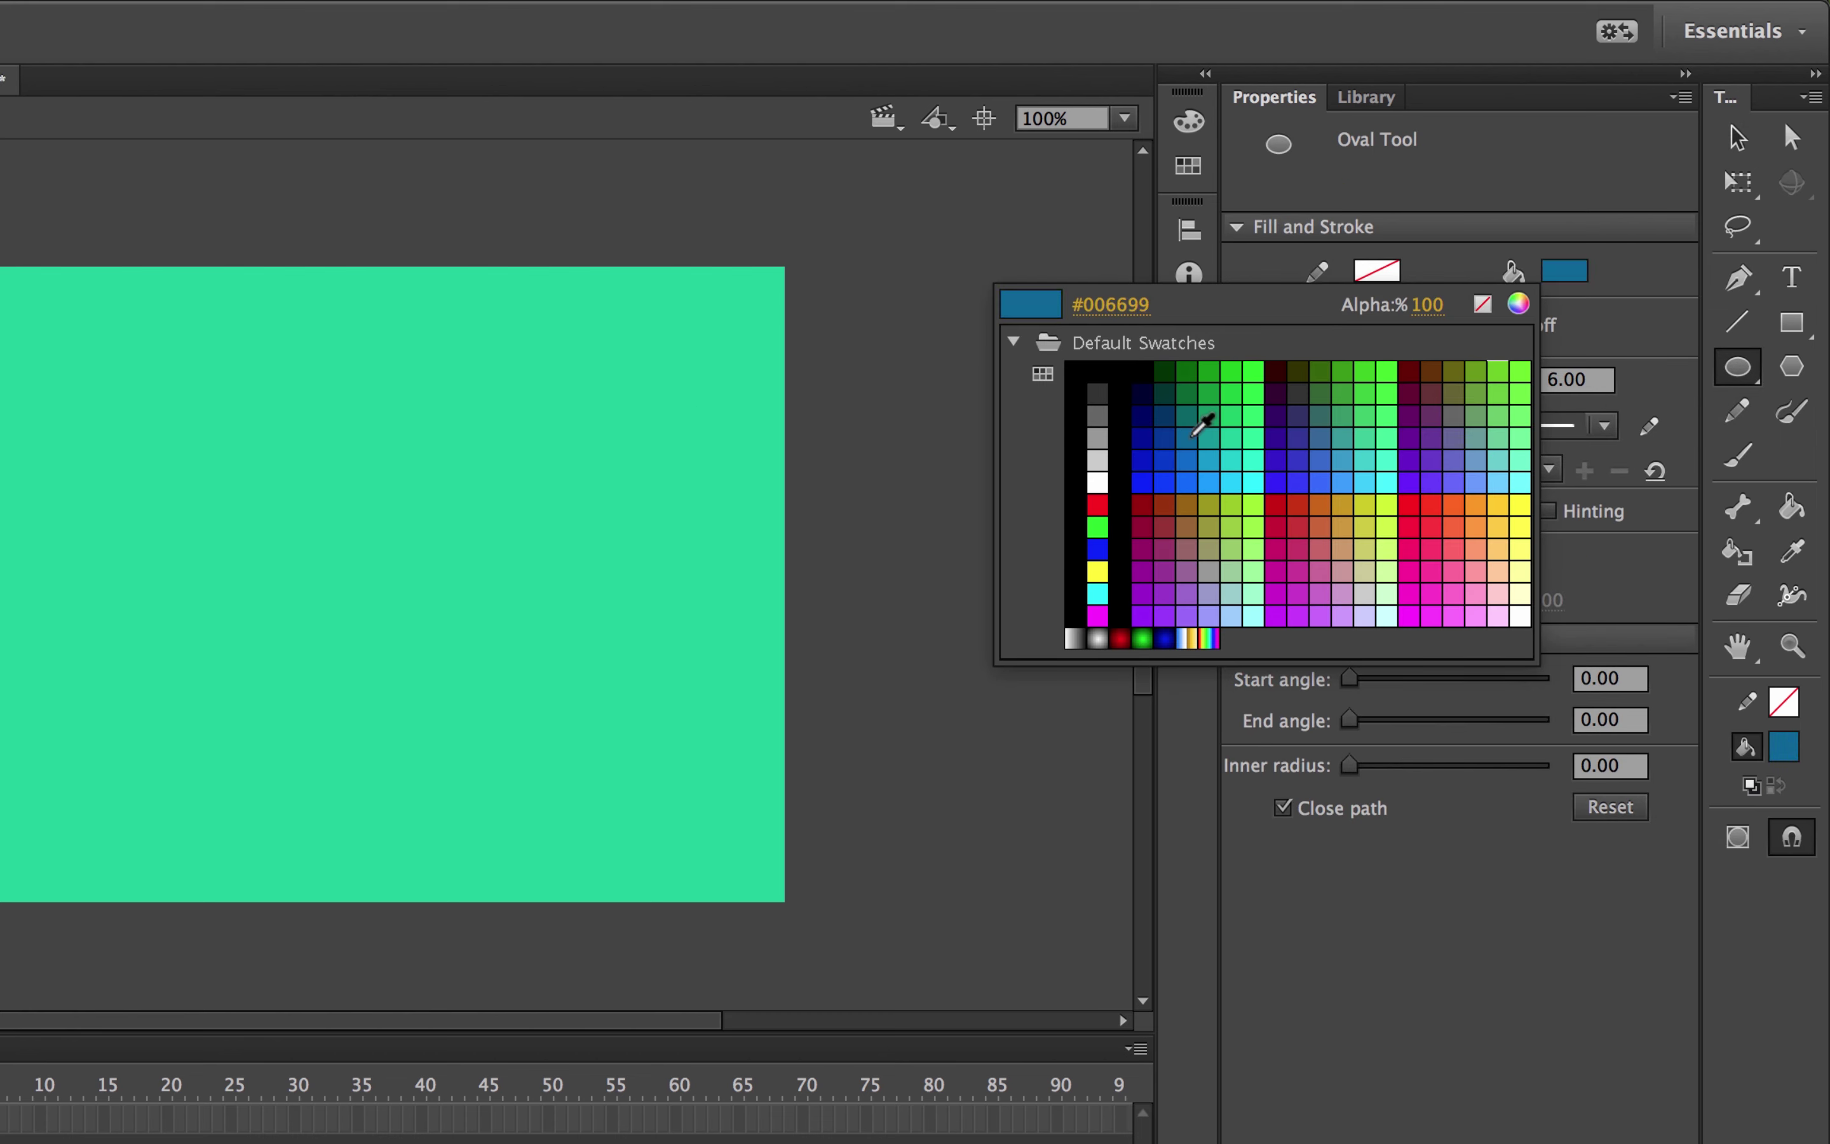
click(1188, 415)
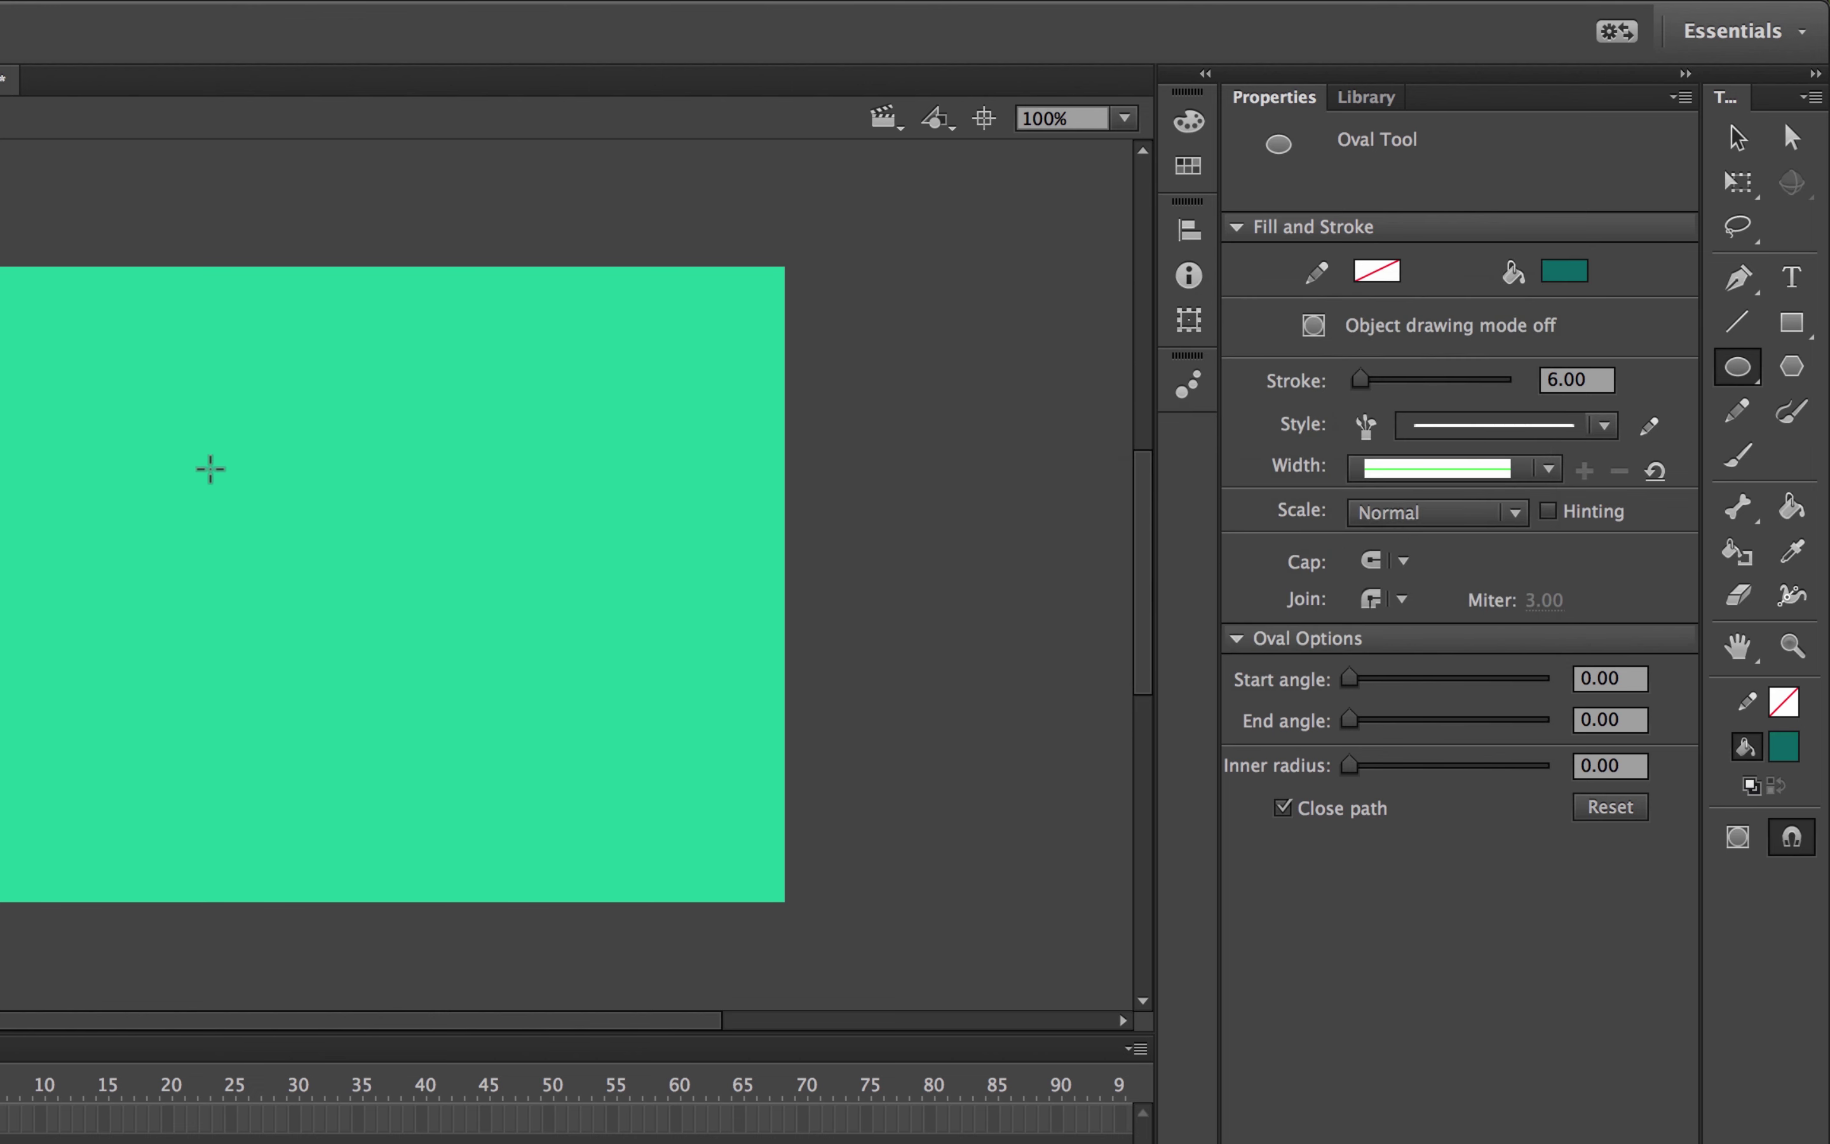
drag(220, 400, 486, 727)
key(v)
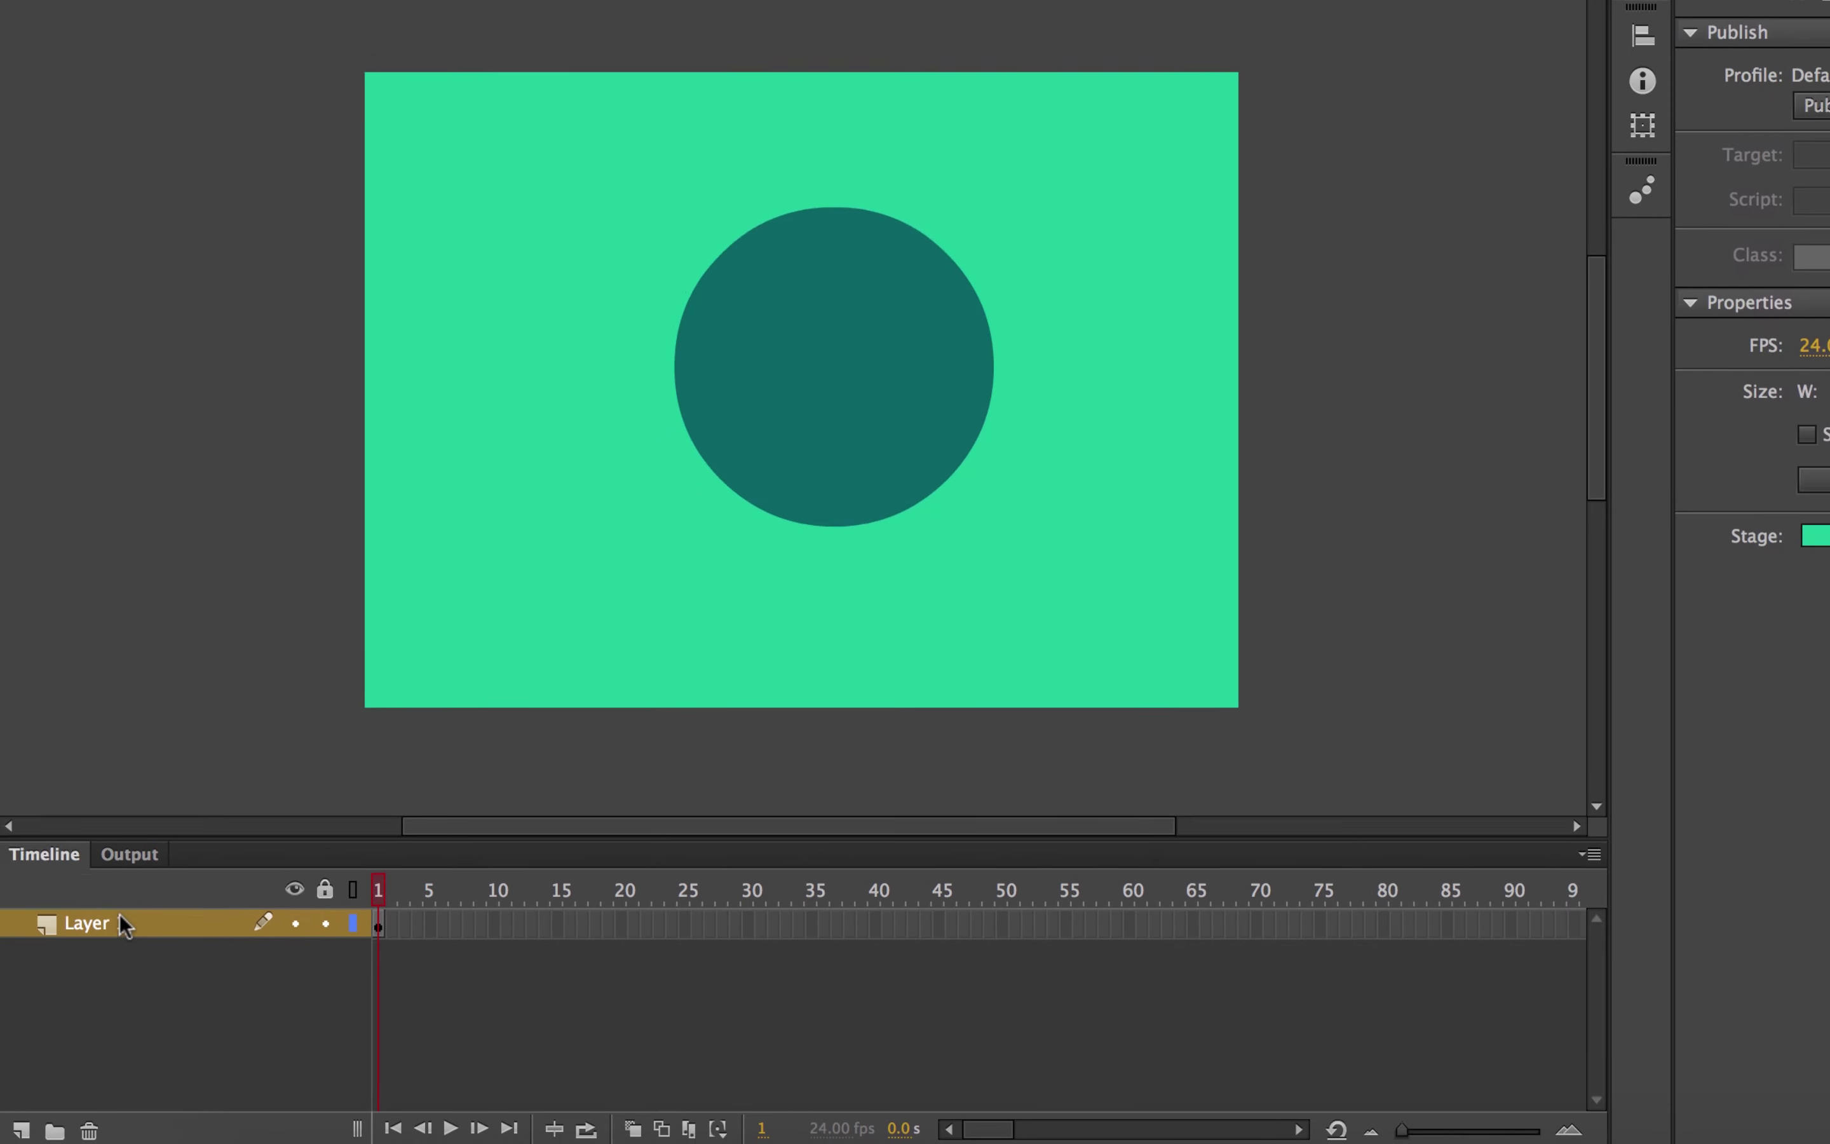
Step: Rename Layer 1 to 'Pie Background'
double_click(119, 921)
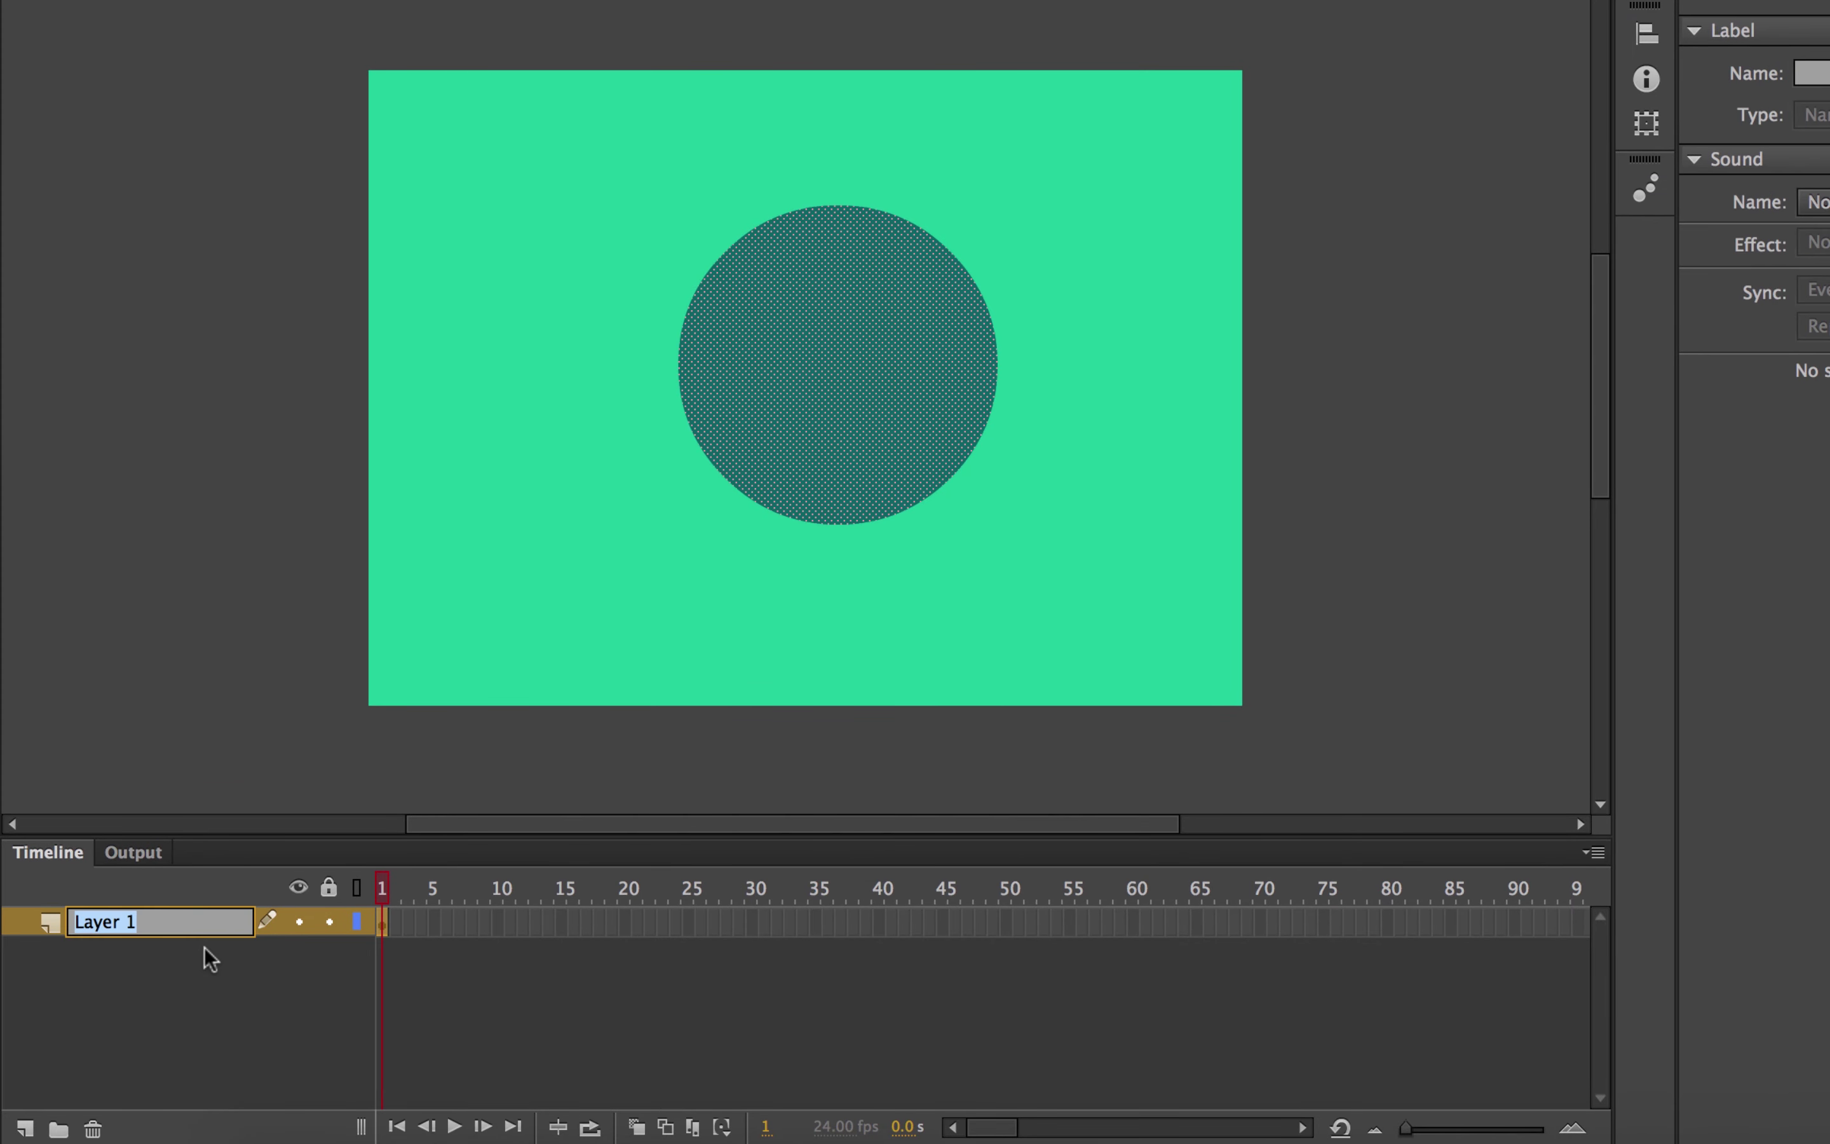
text(Pie G)
text(ackground)
key(Return)
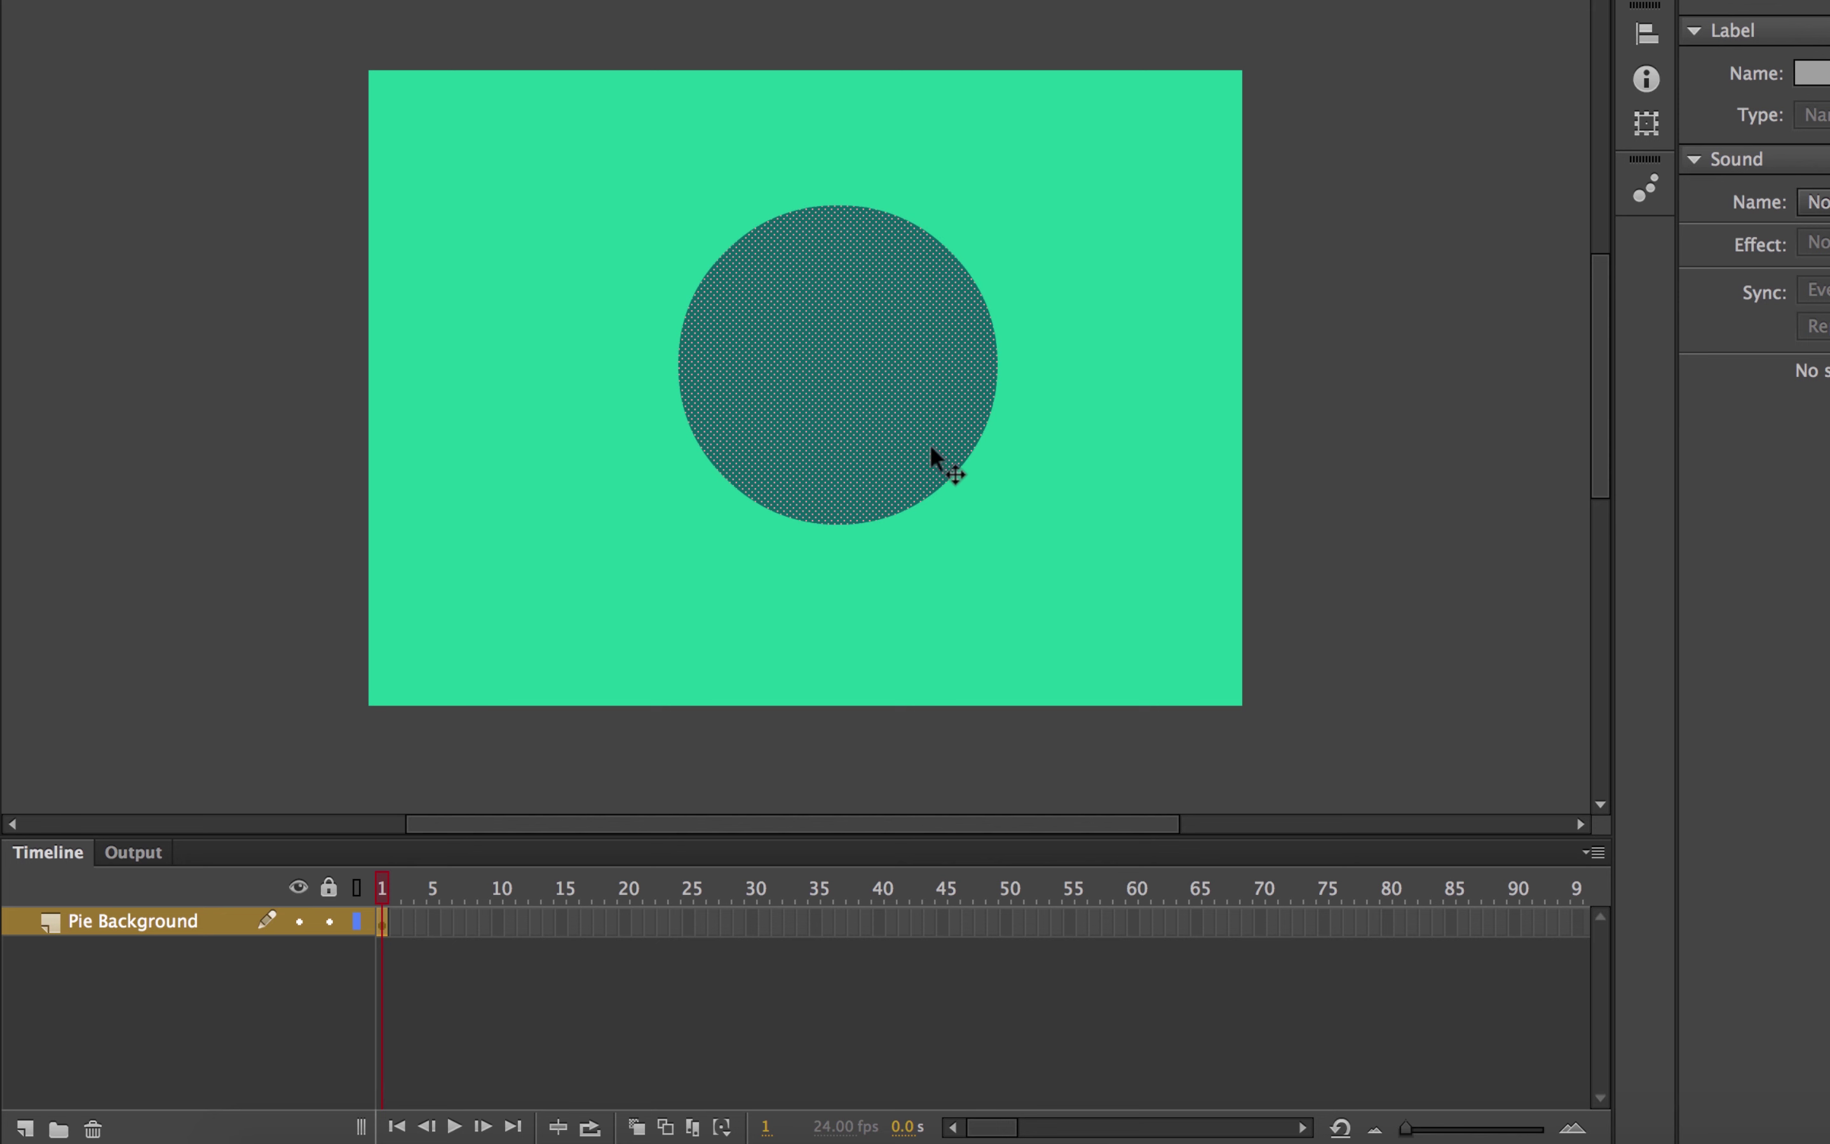
Step: Lock Pie Background and add a new layer named 'Pie Slice' above it
click(329, 921)
click(25, 1129)
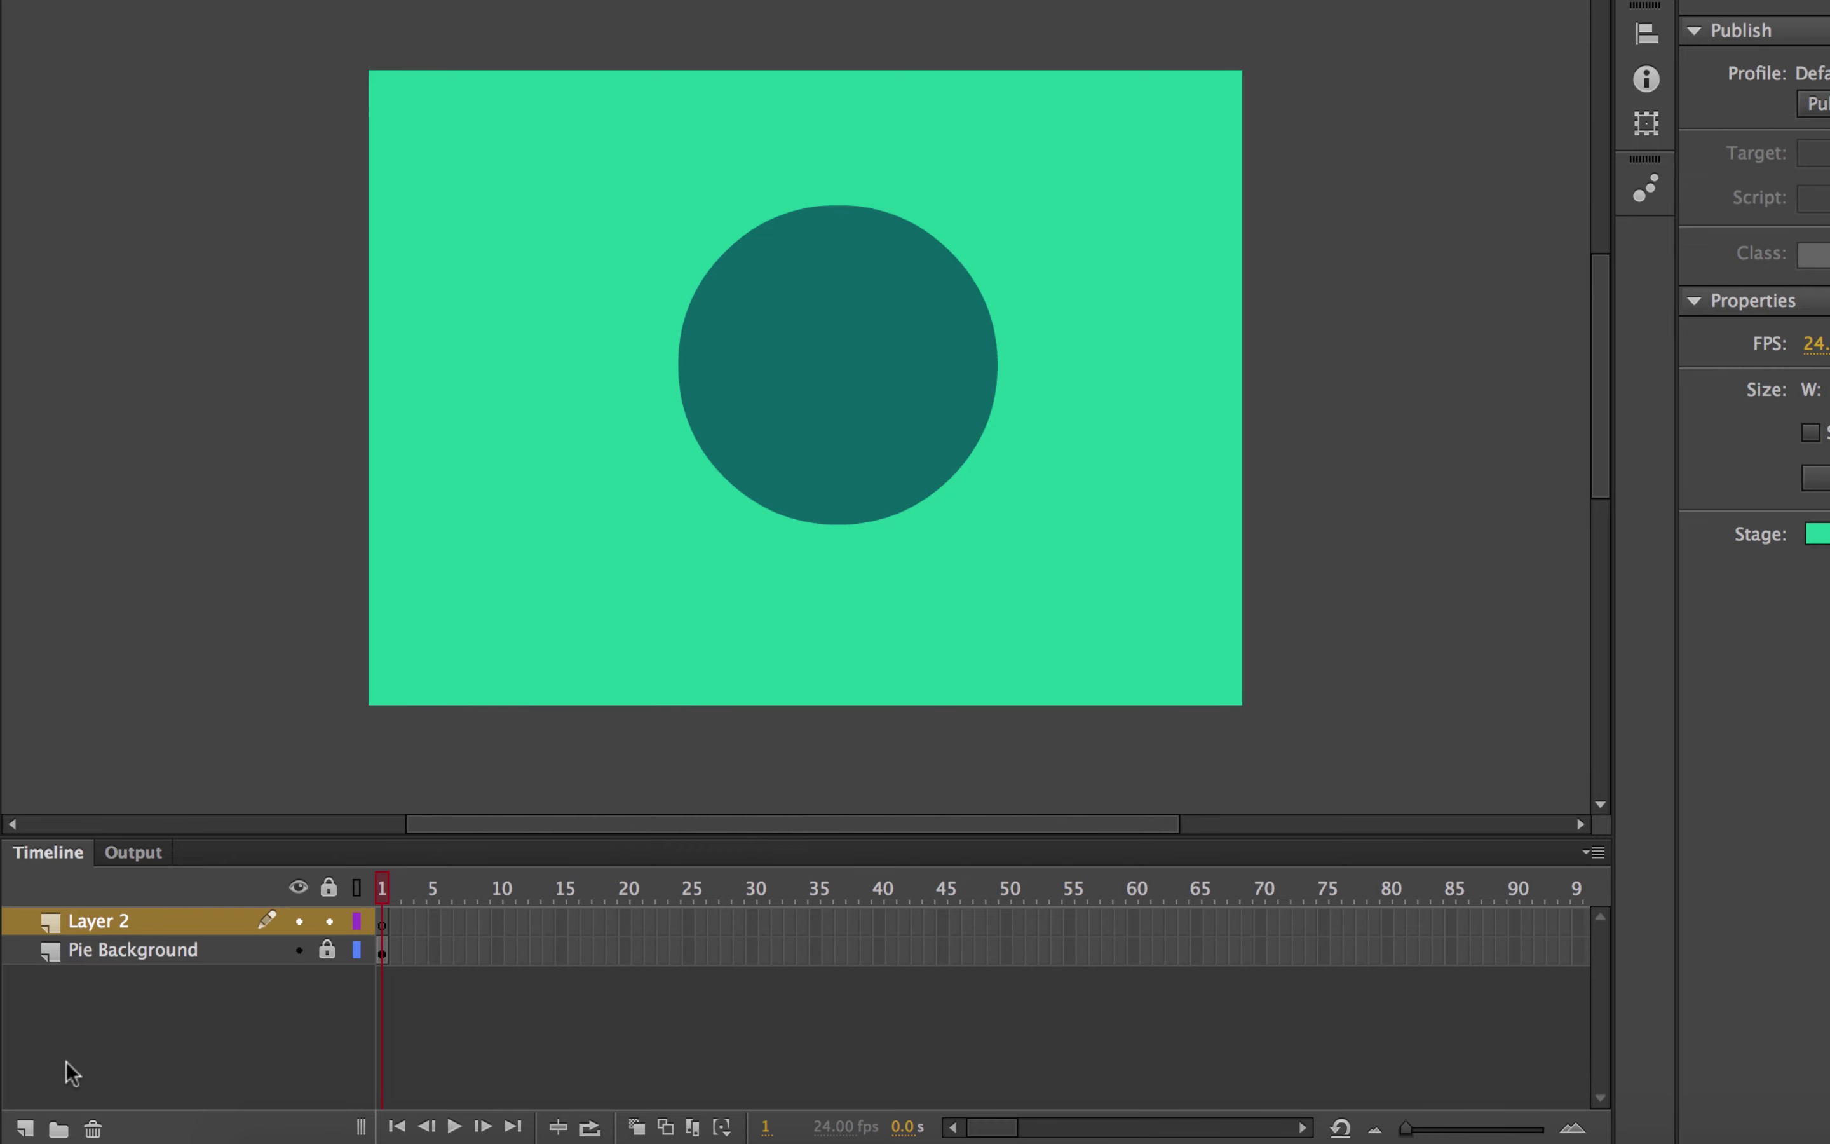
double_click(106, 925)
text(Pie Slice)
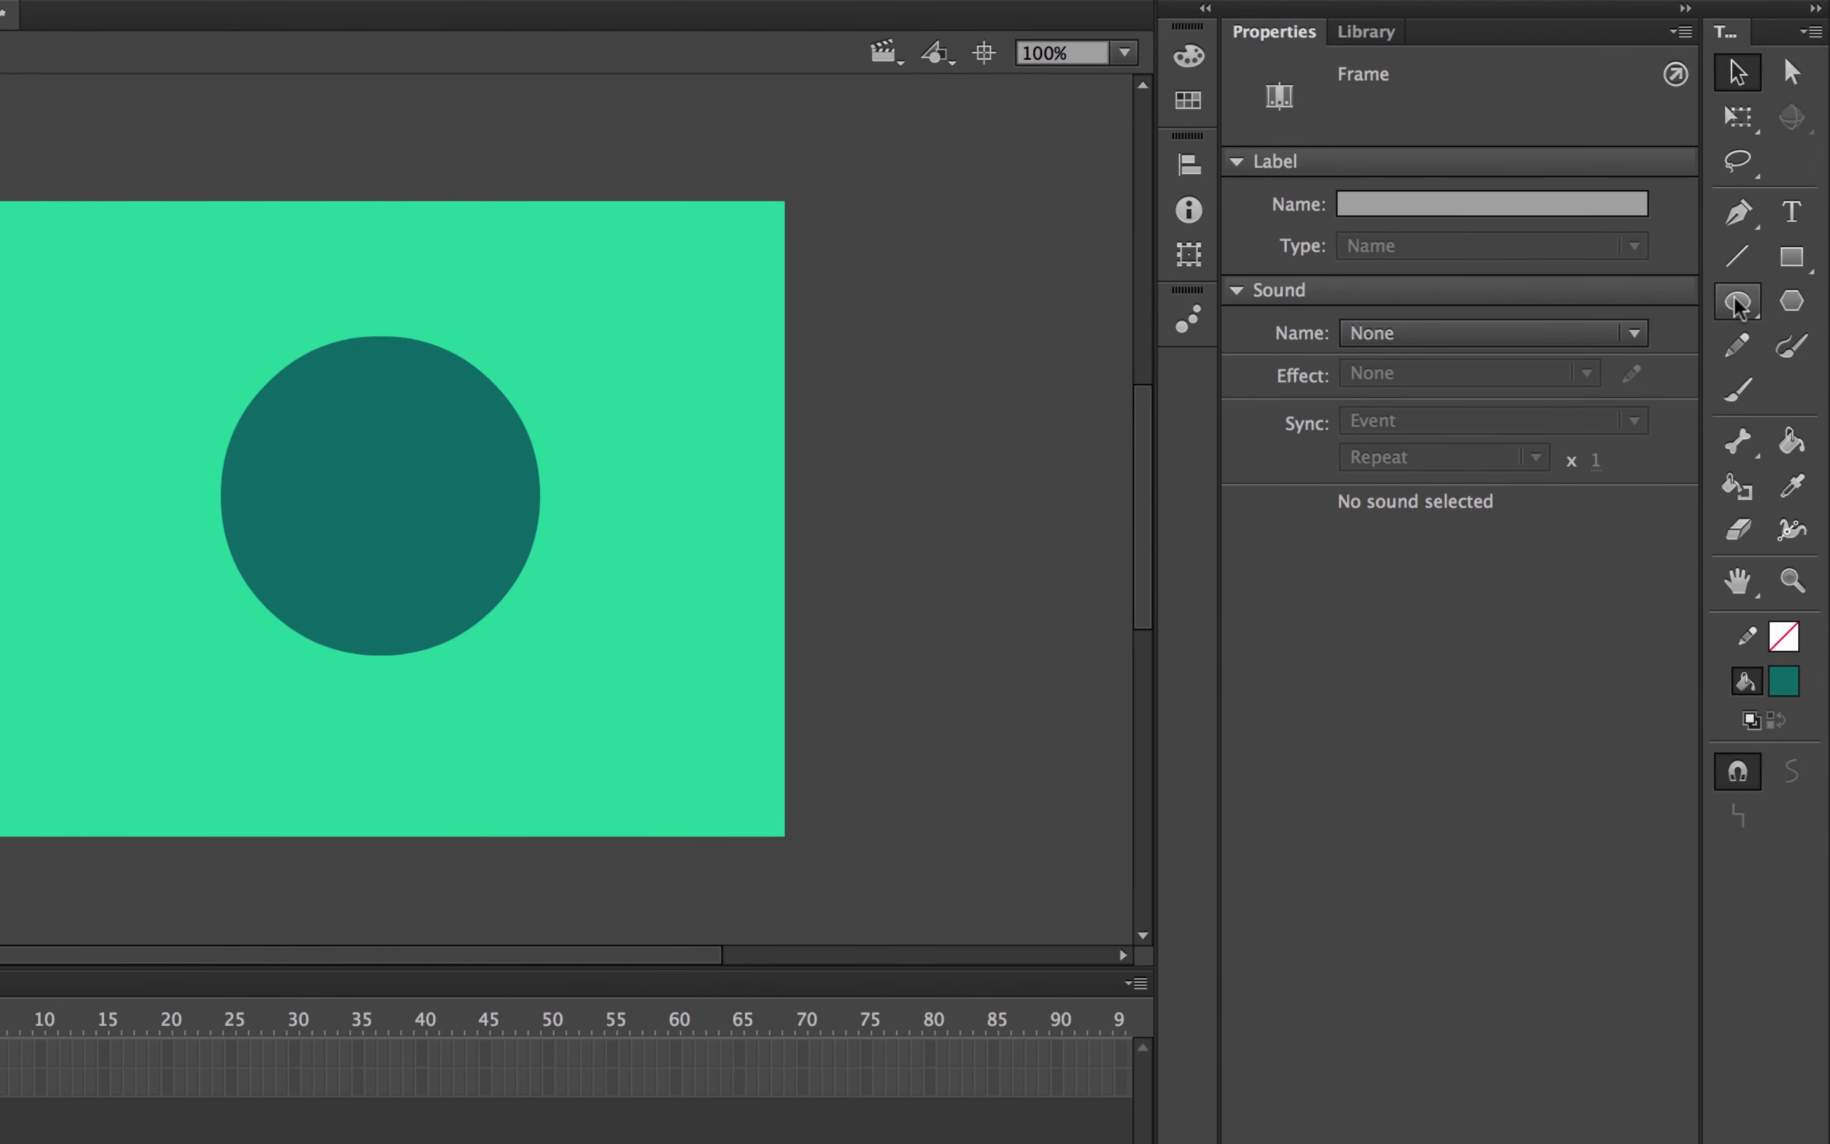
Step: Set the Oval tool to an orange fill and draw a trial wedge, undoing the misangled result
click(1738, 297)
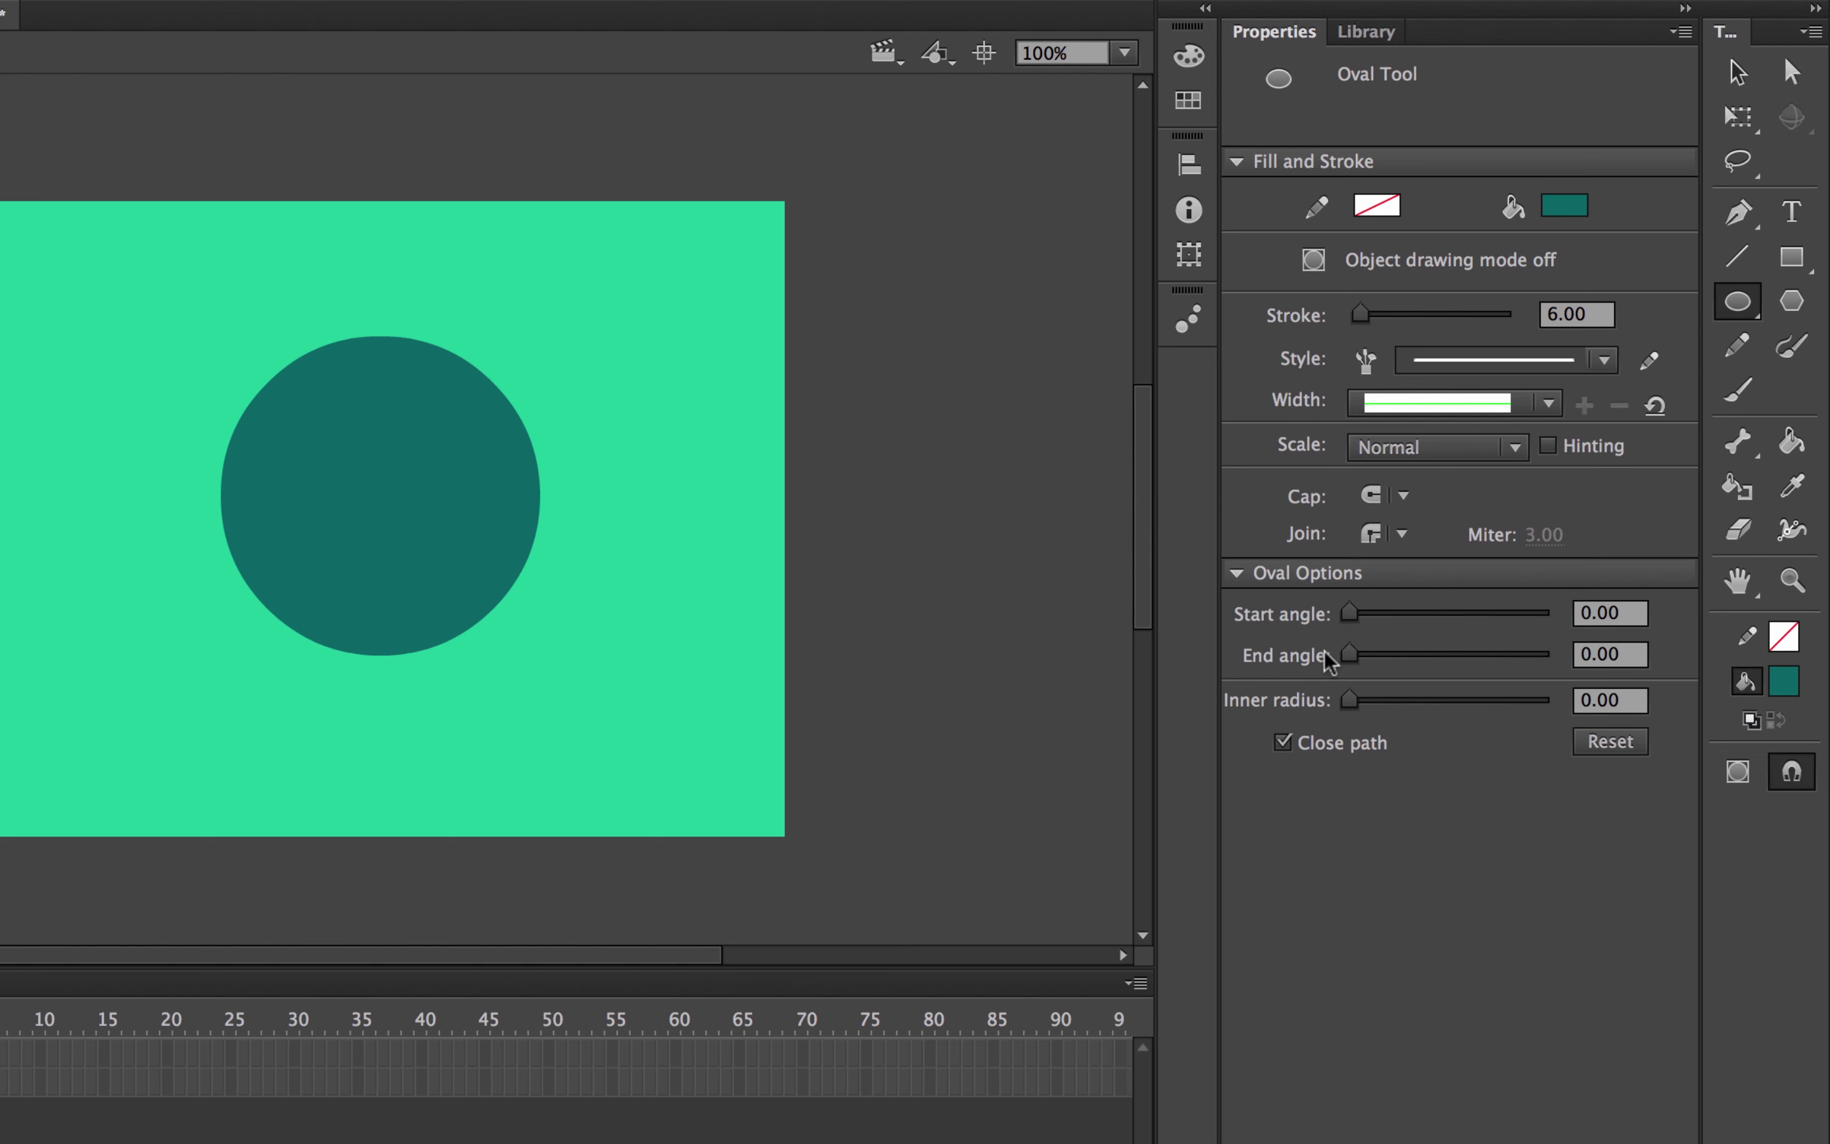
click(1627, 613)
text(45)
text(60)
key(Return)
click(1559, 203)
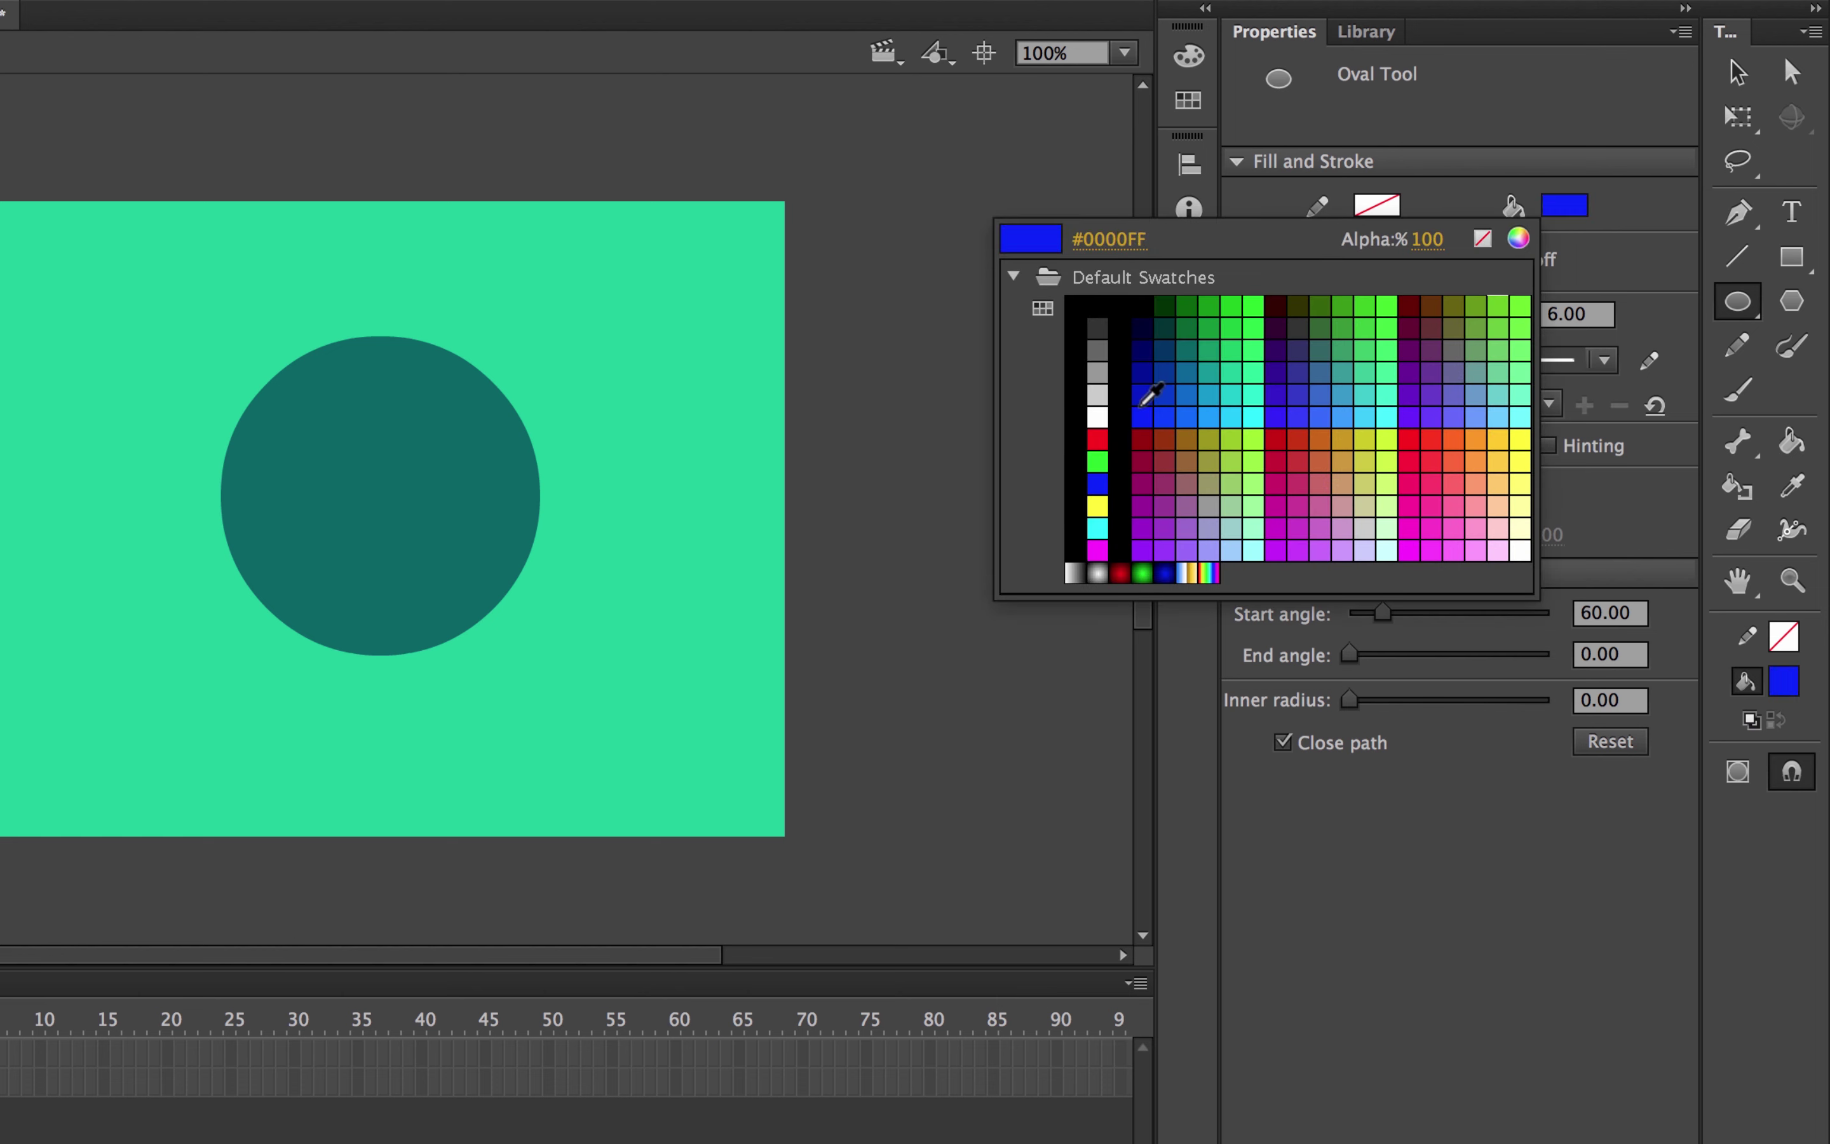
click(1490, 463)
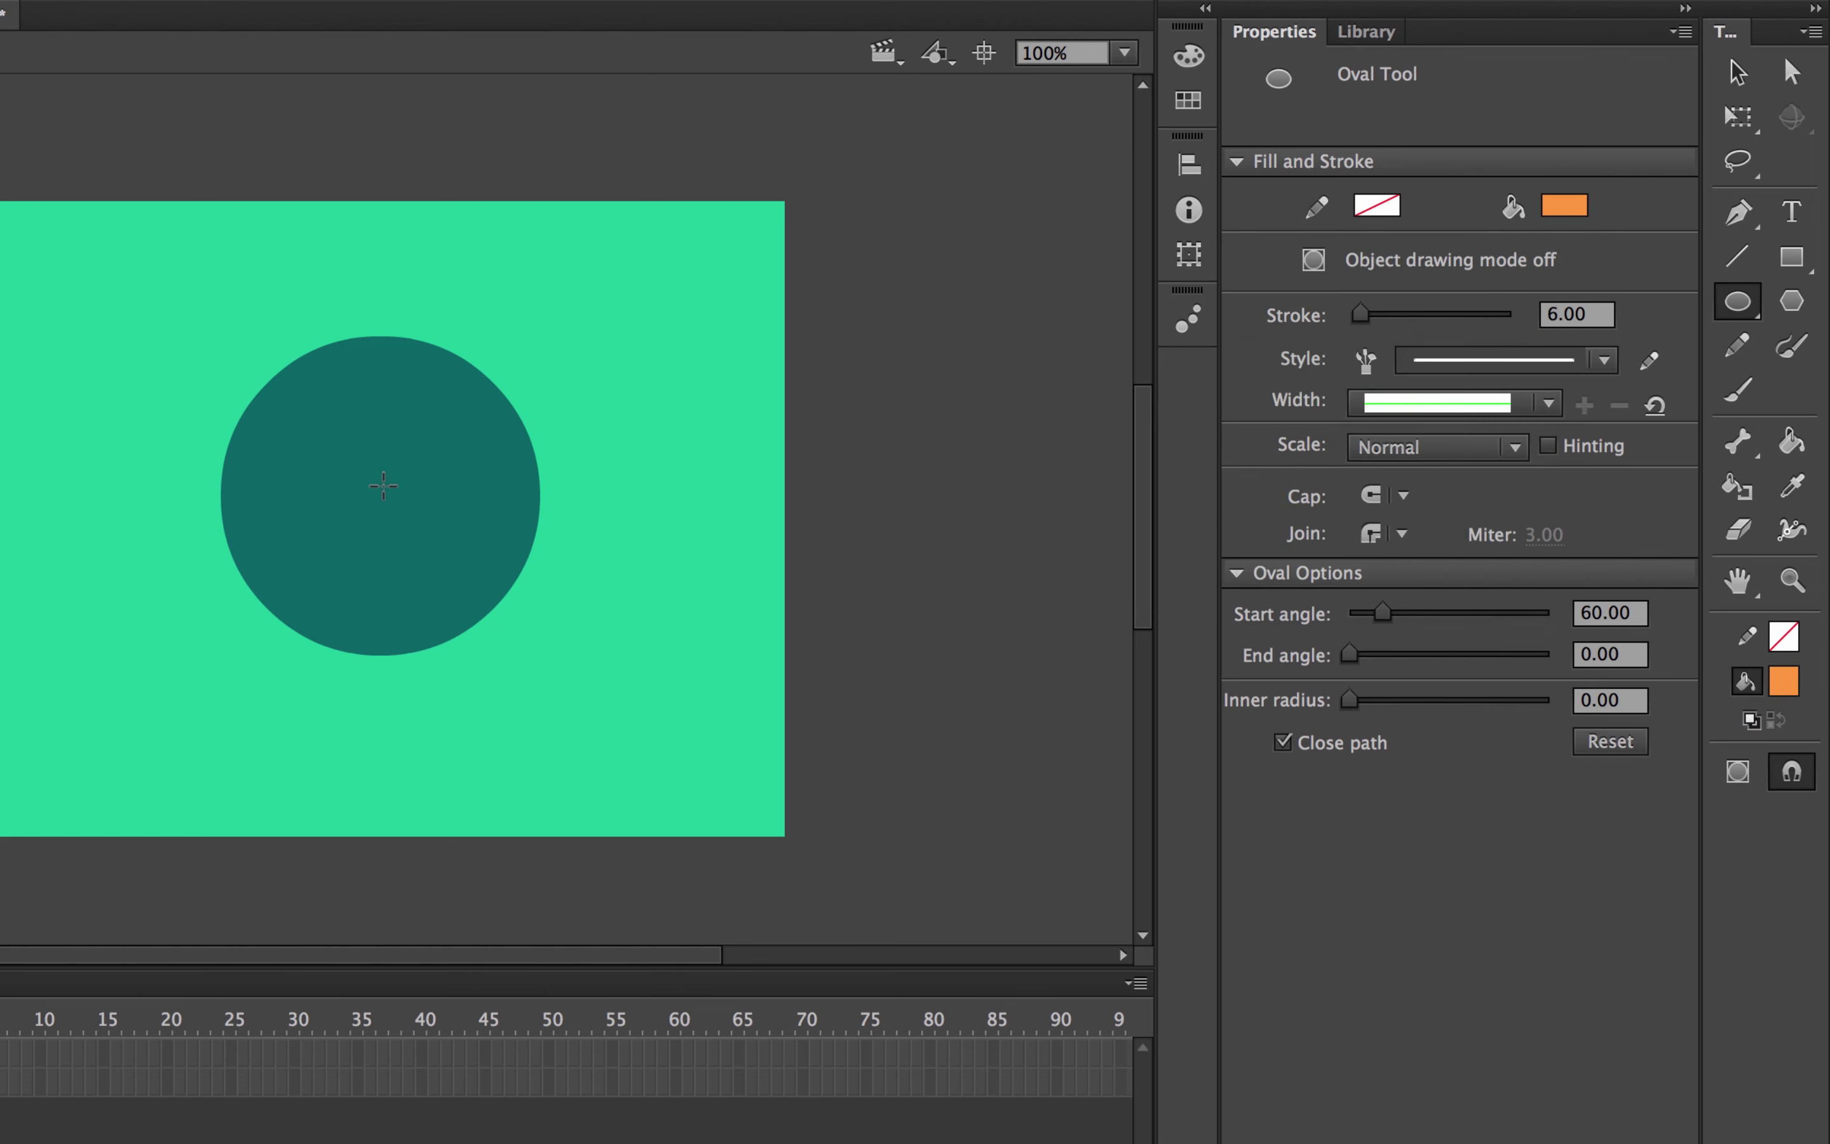
drag(394, 499, 624, 695)
key(ctrl+z)
Step: Set start angle 0 and end angle 65, then draw the orange wedge from the circle's centre
double_click(1603, 609)
text(0)
key(Tab)
key(Tab)
text(65)
key(Return)
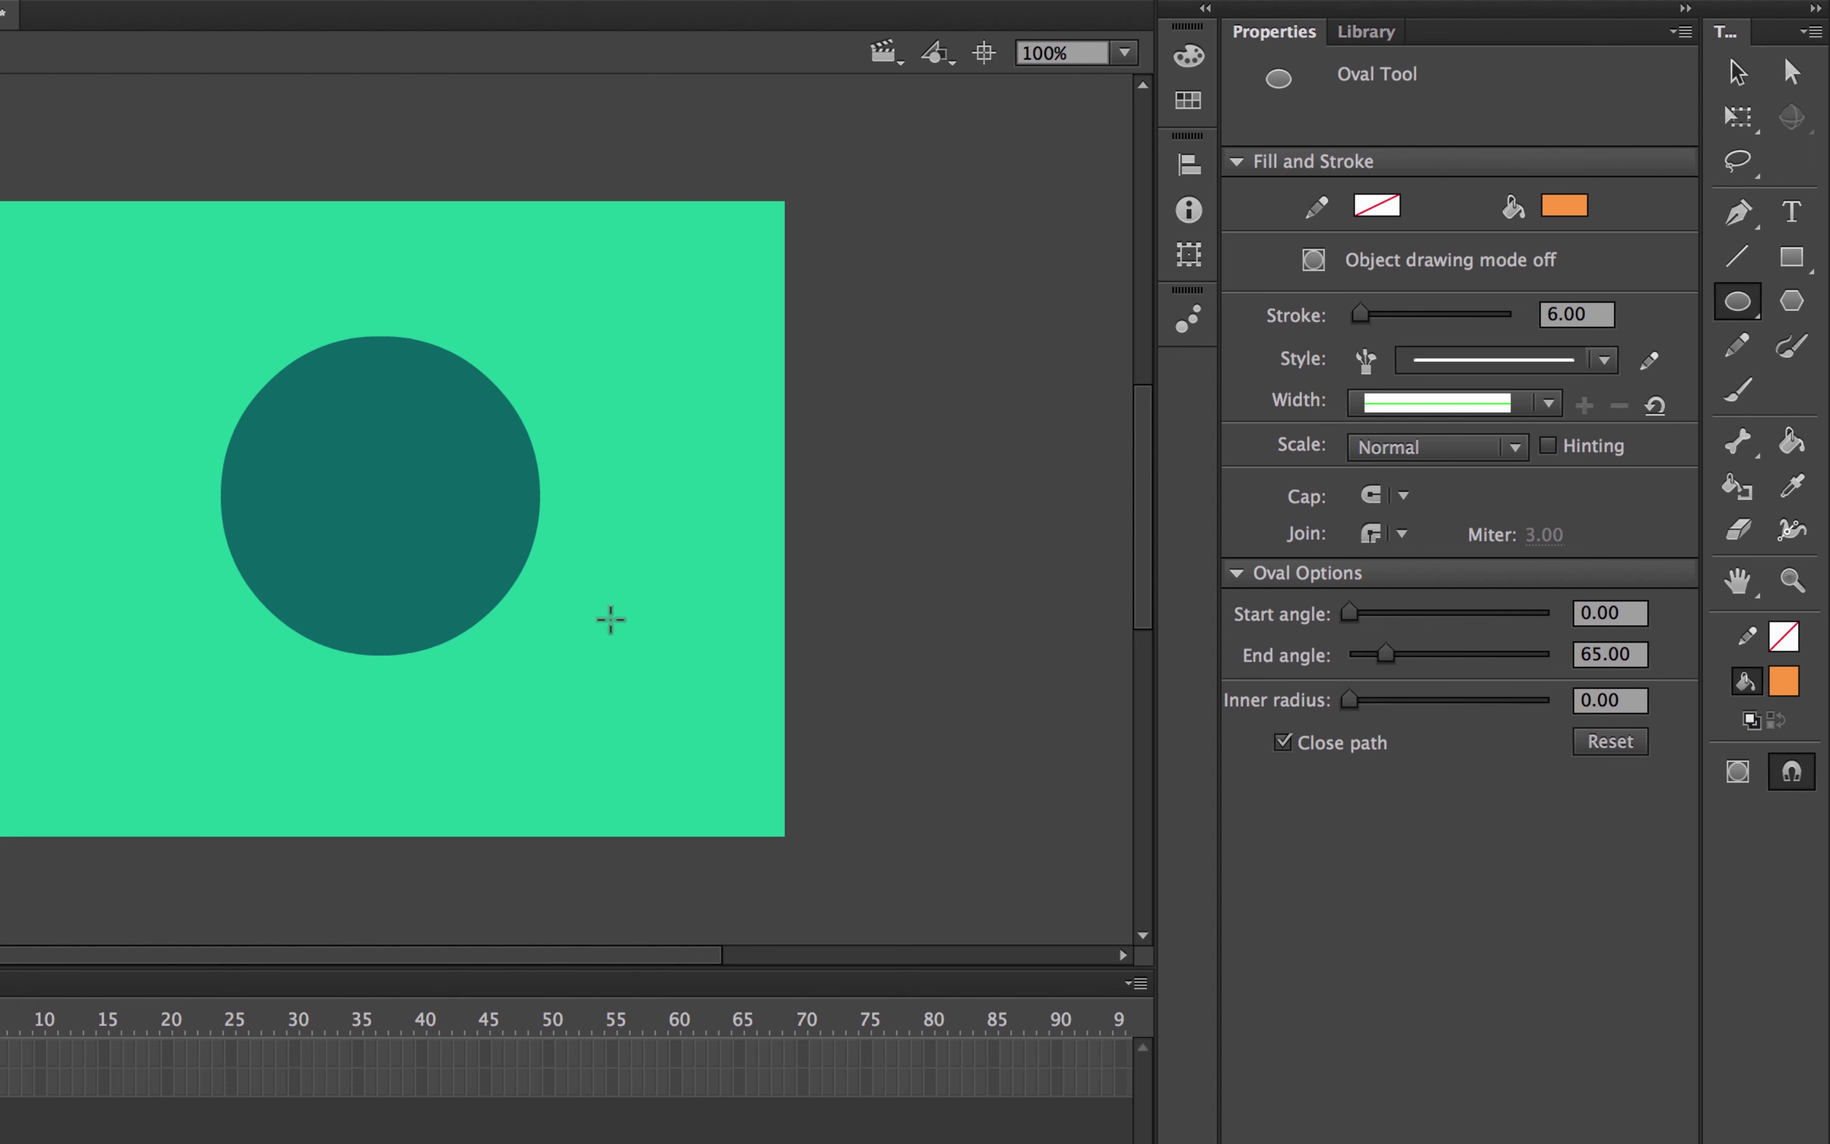
drag(367, 433, 522, 695)
drag(385, 490, 582, 659)
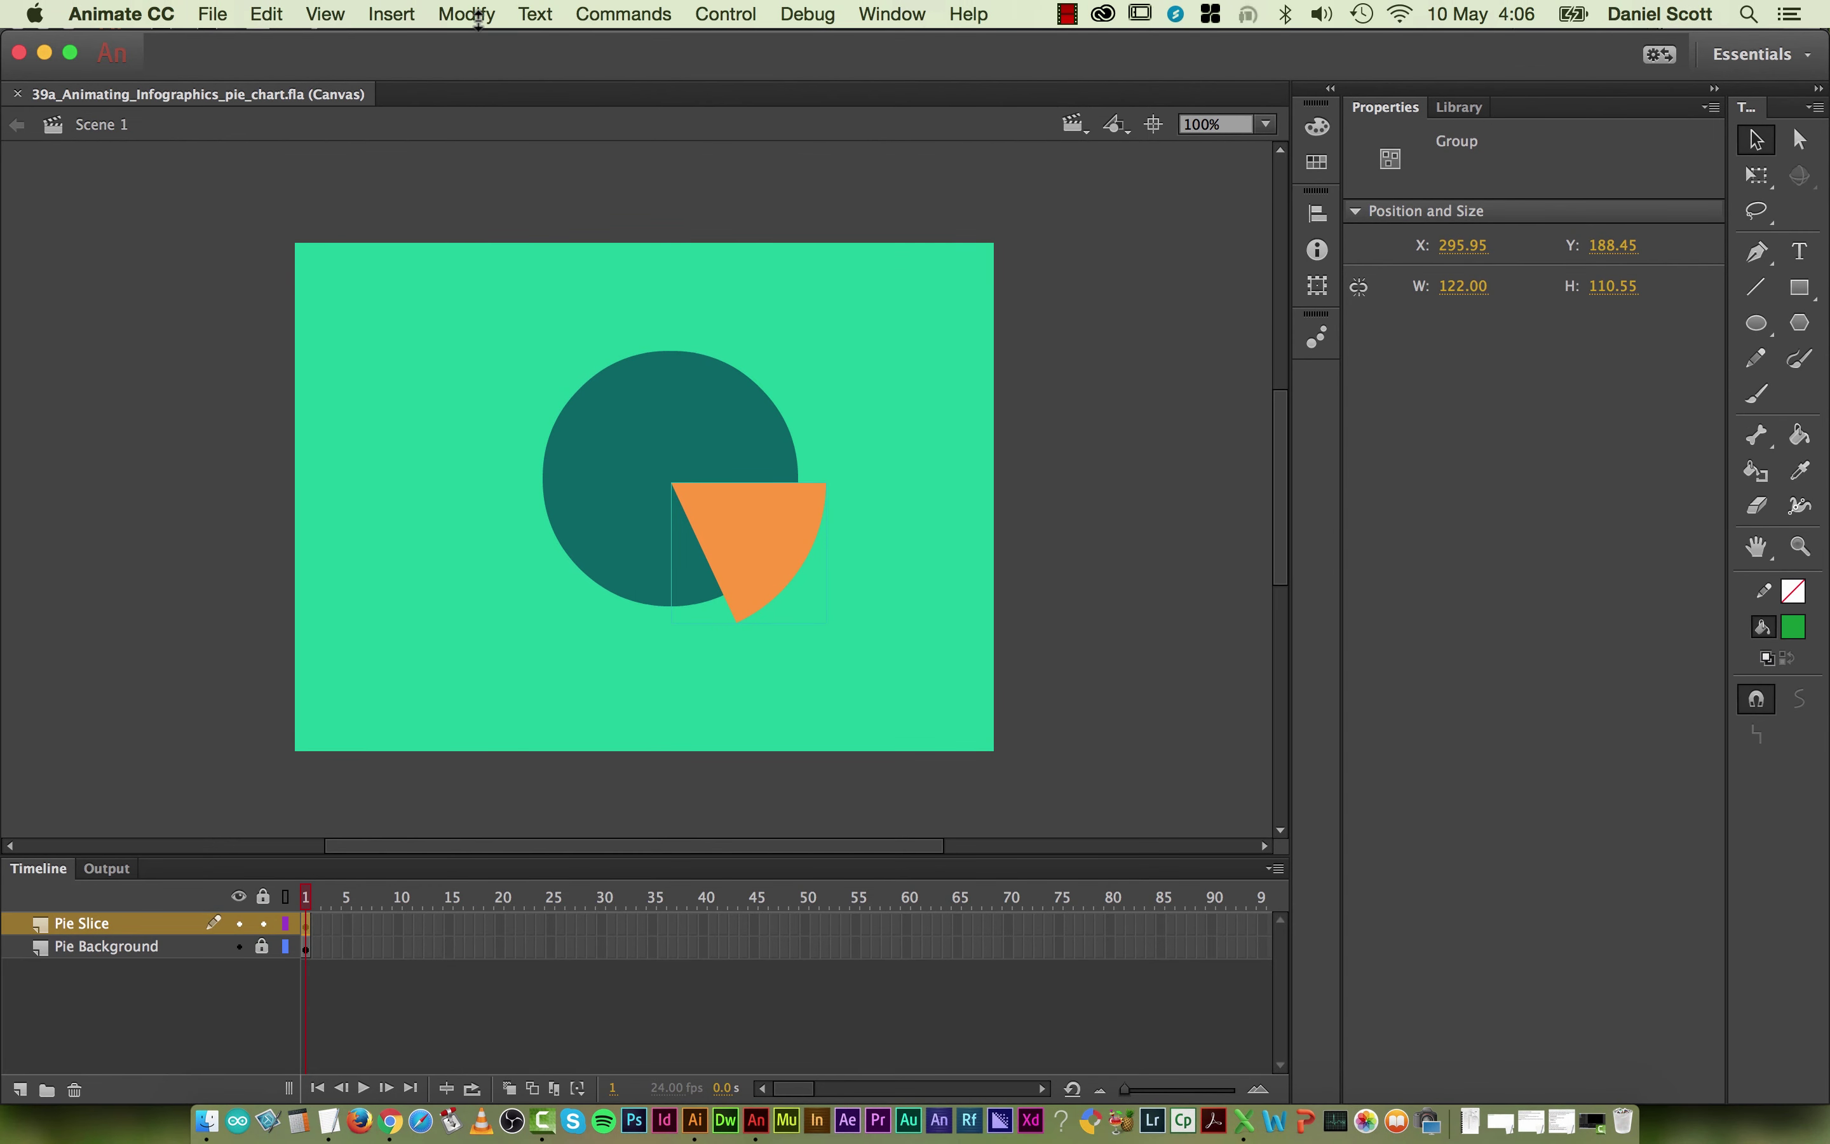
Step: Convert the orange wedge into a Movie Clip symbol named mc_pie
click(479, 15)
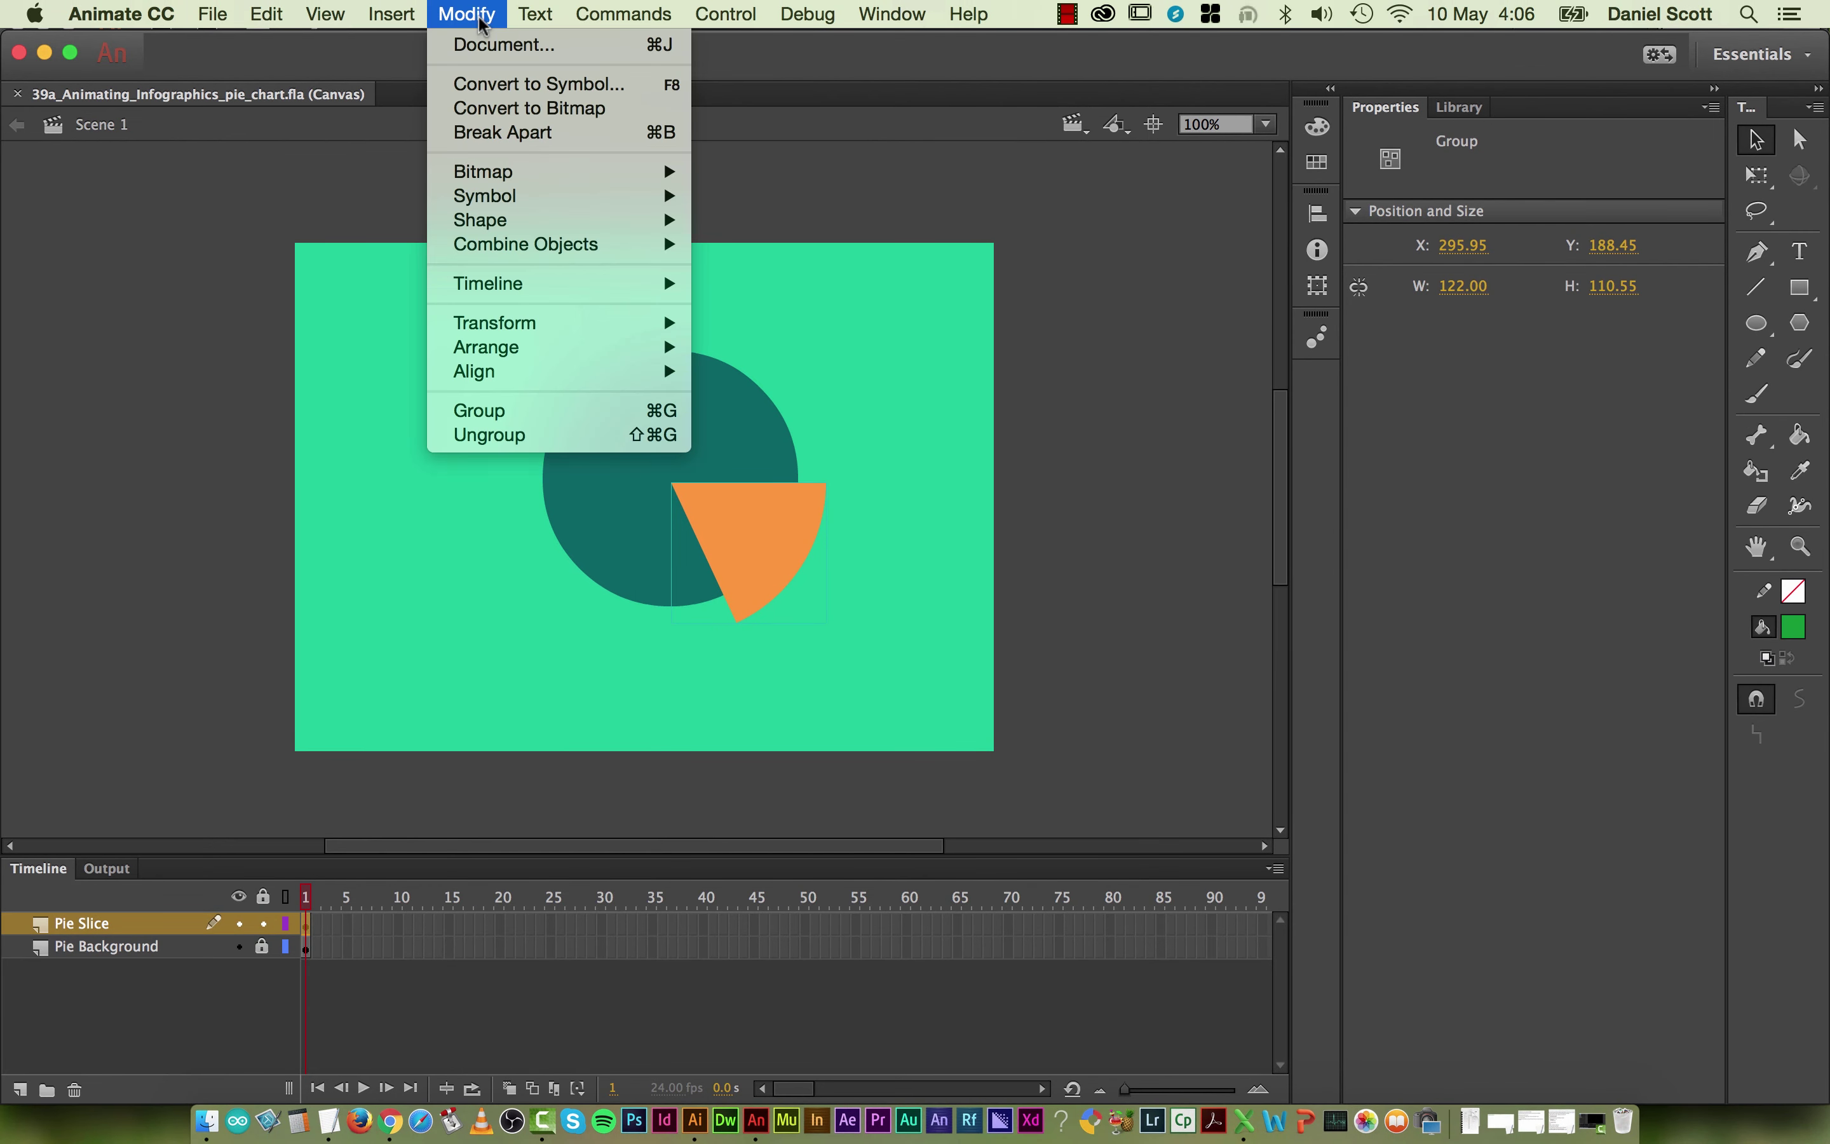
click(492, 78)
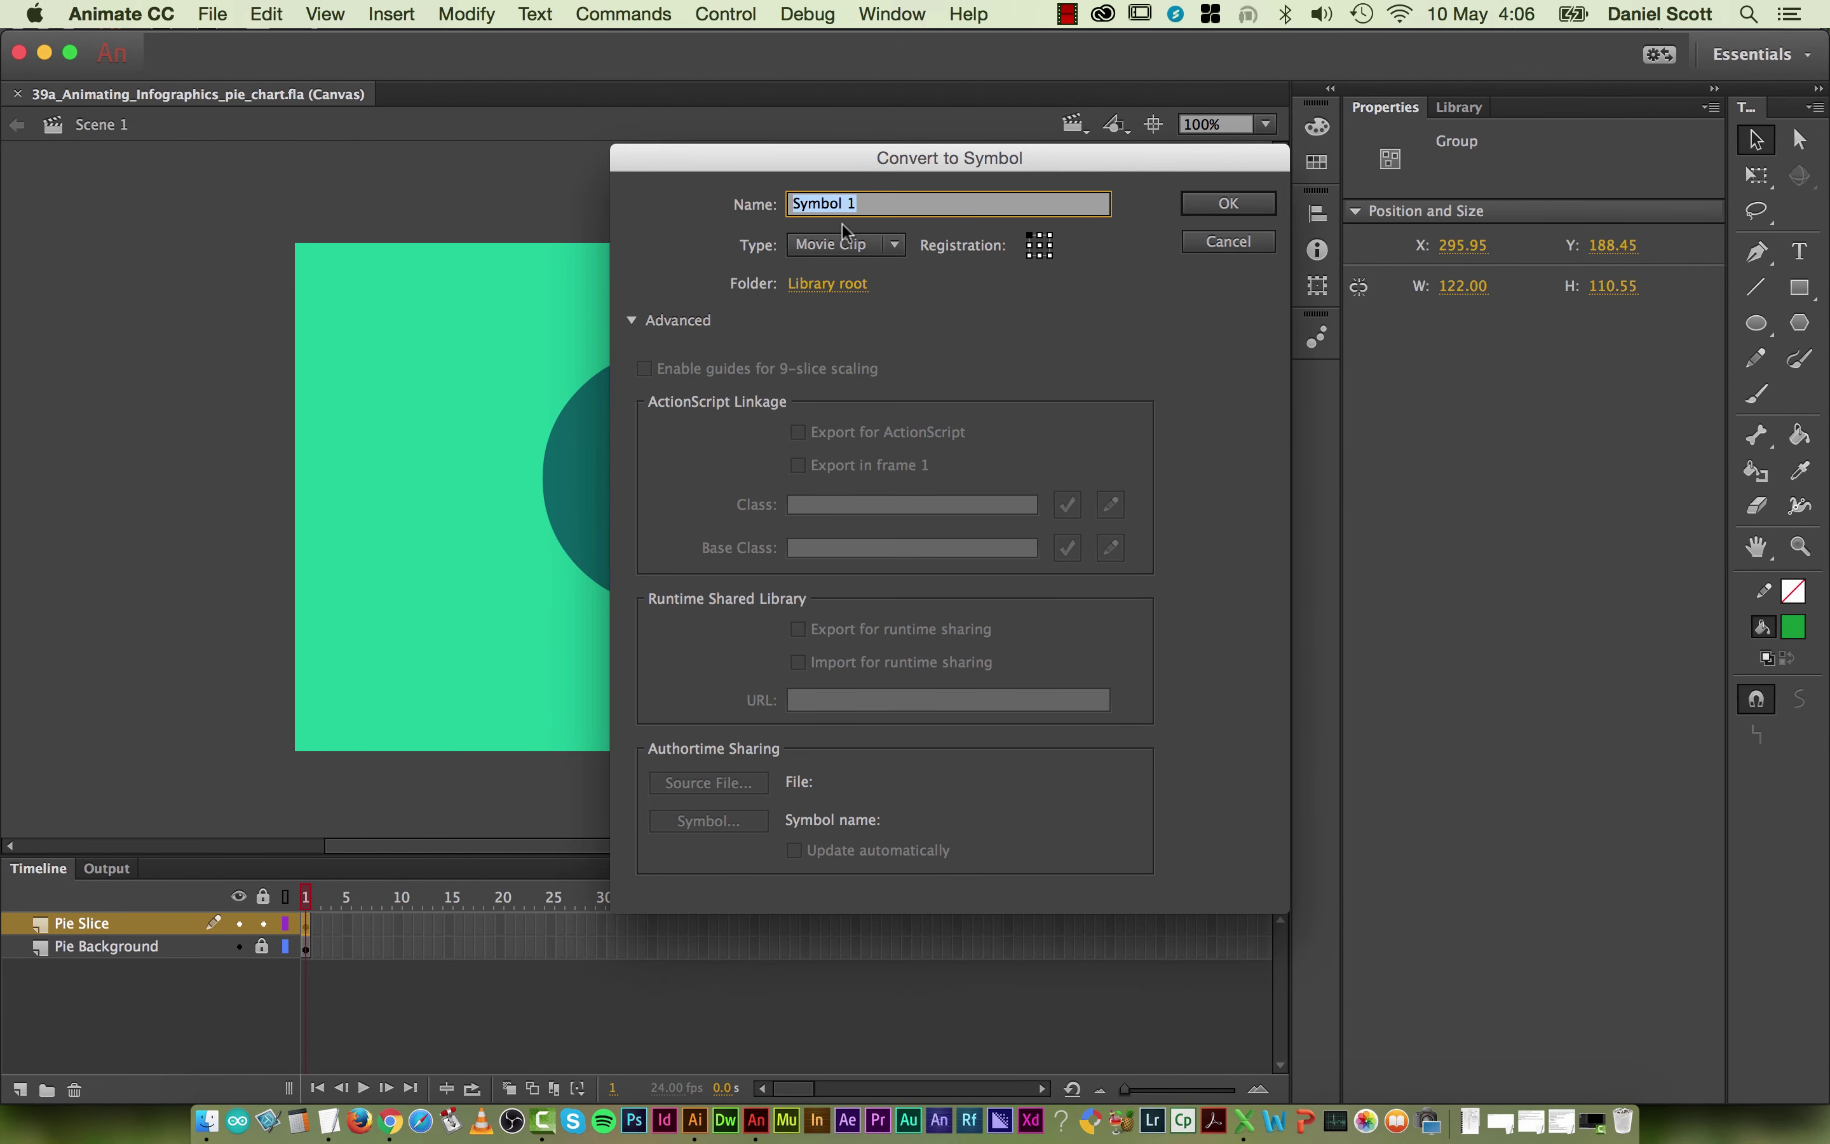
text(mc_pie)
key(Return)
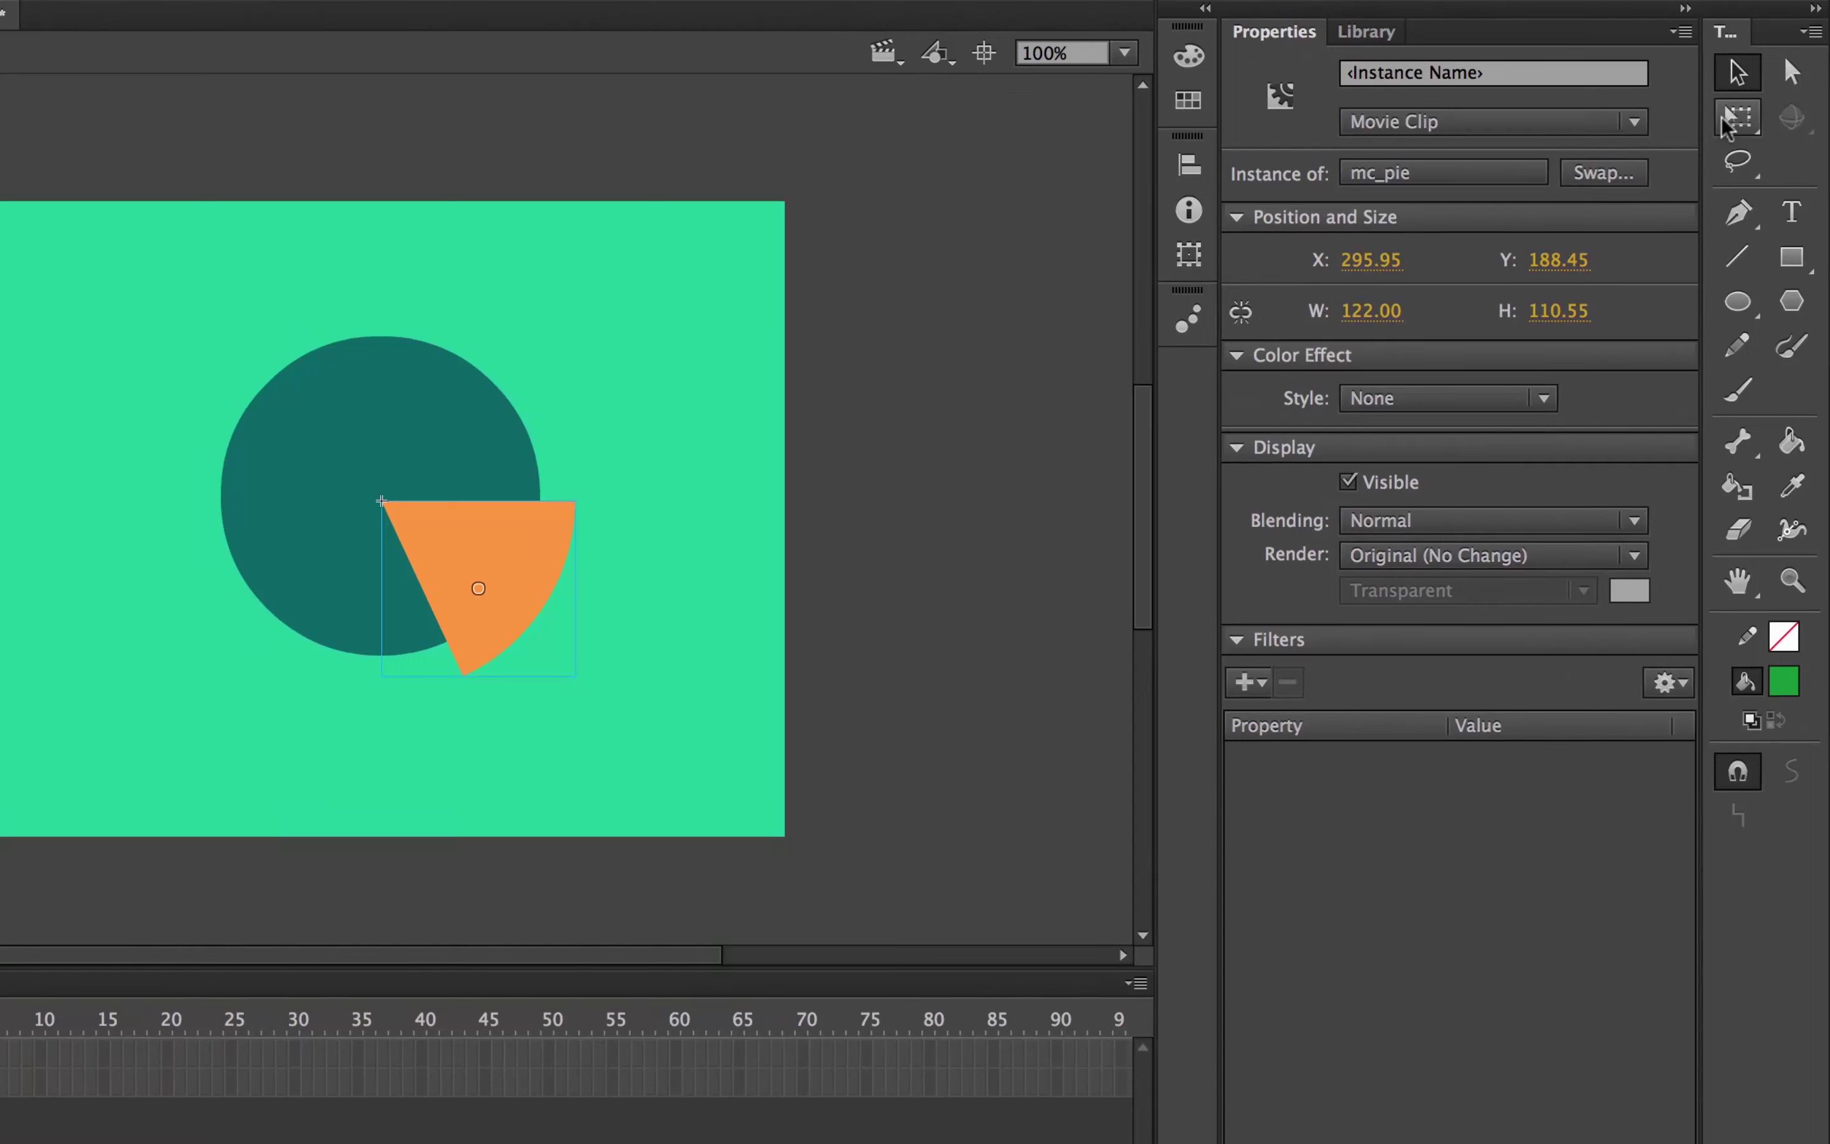
Step: Try rotating the wedge with Free Transform, then undo the rotation
click(1724, 121)
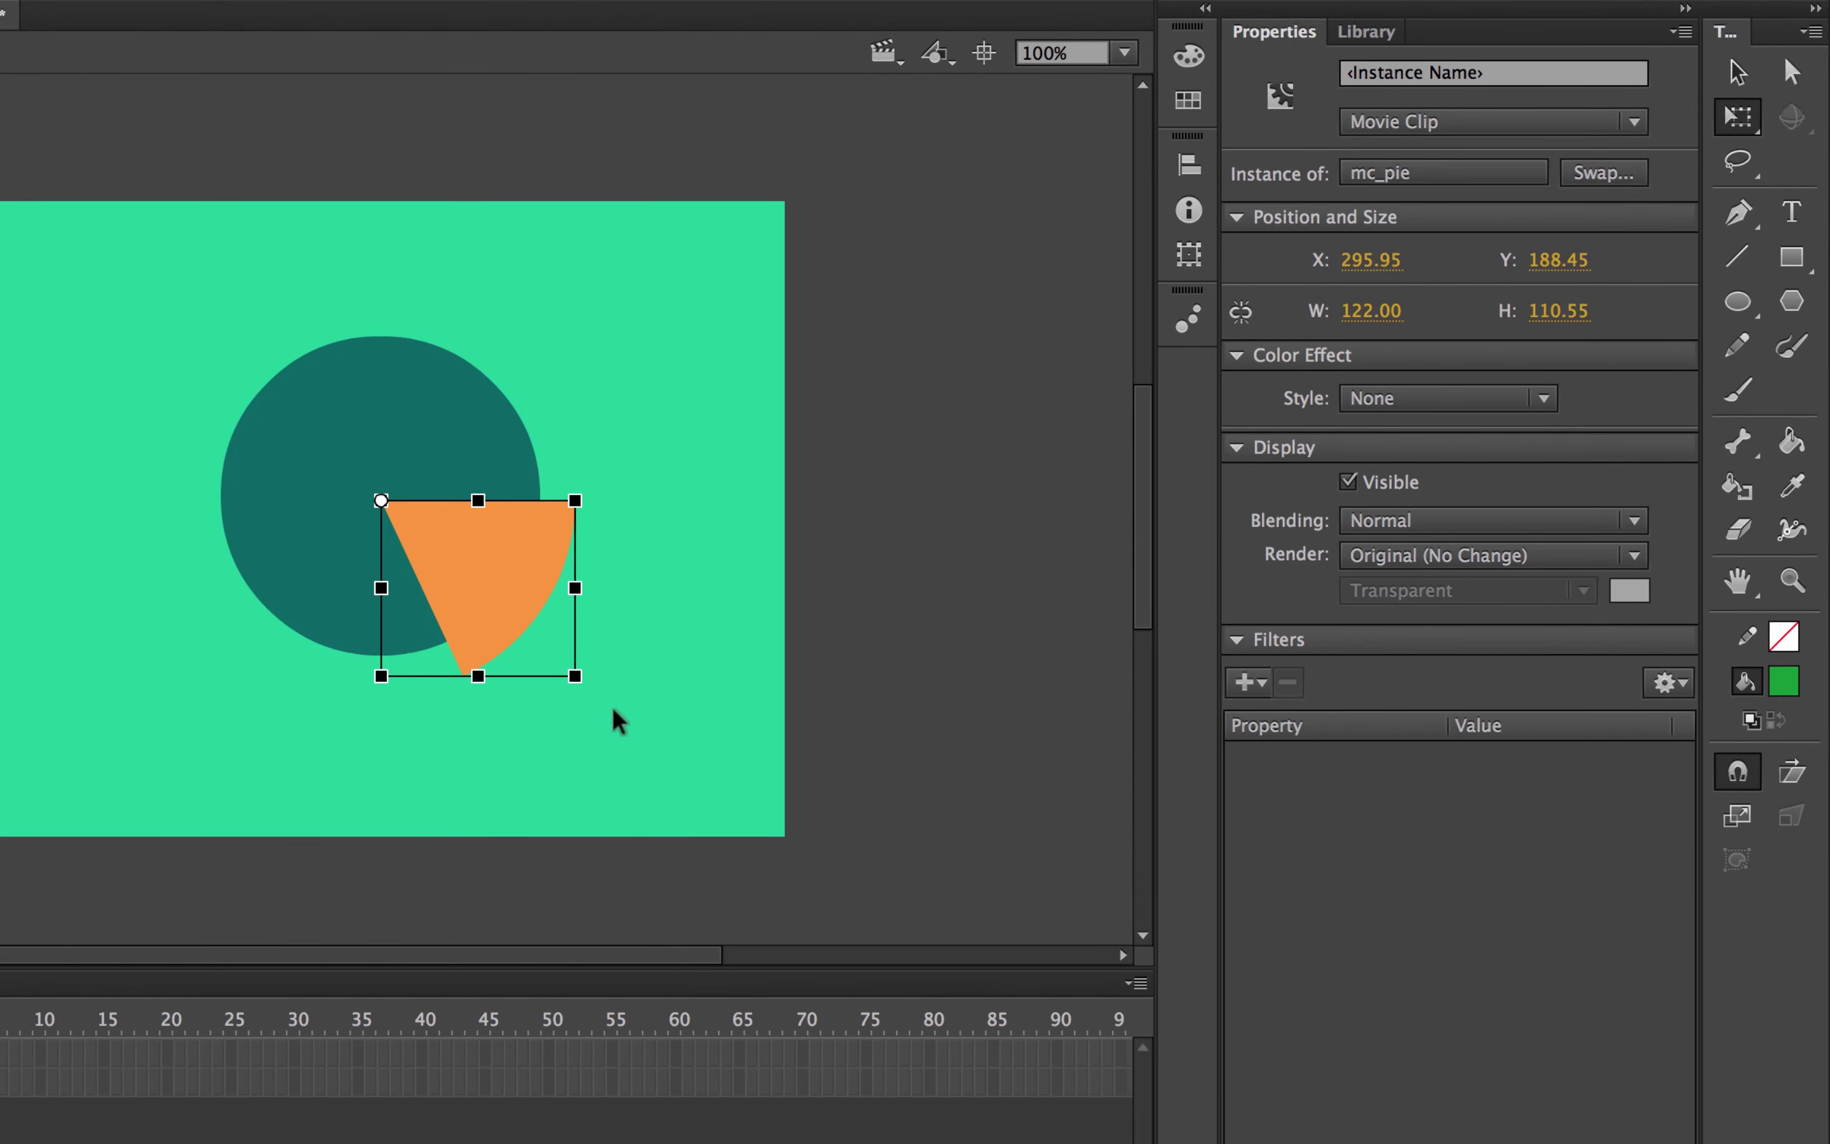
drag(593, 707, 673, 519)
key(ctrl+z)
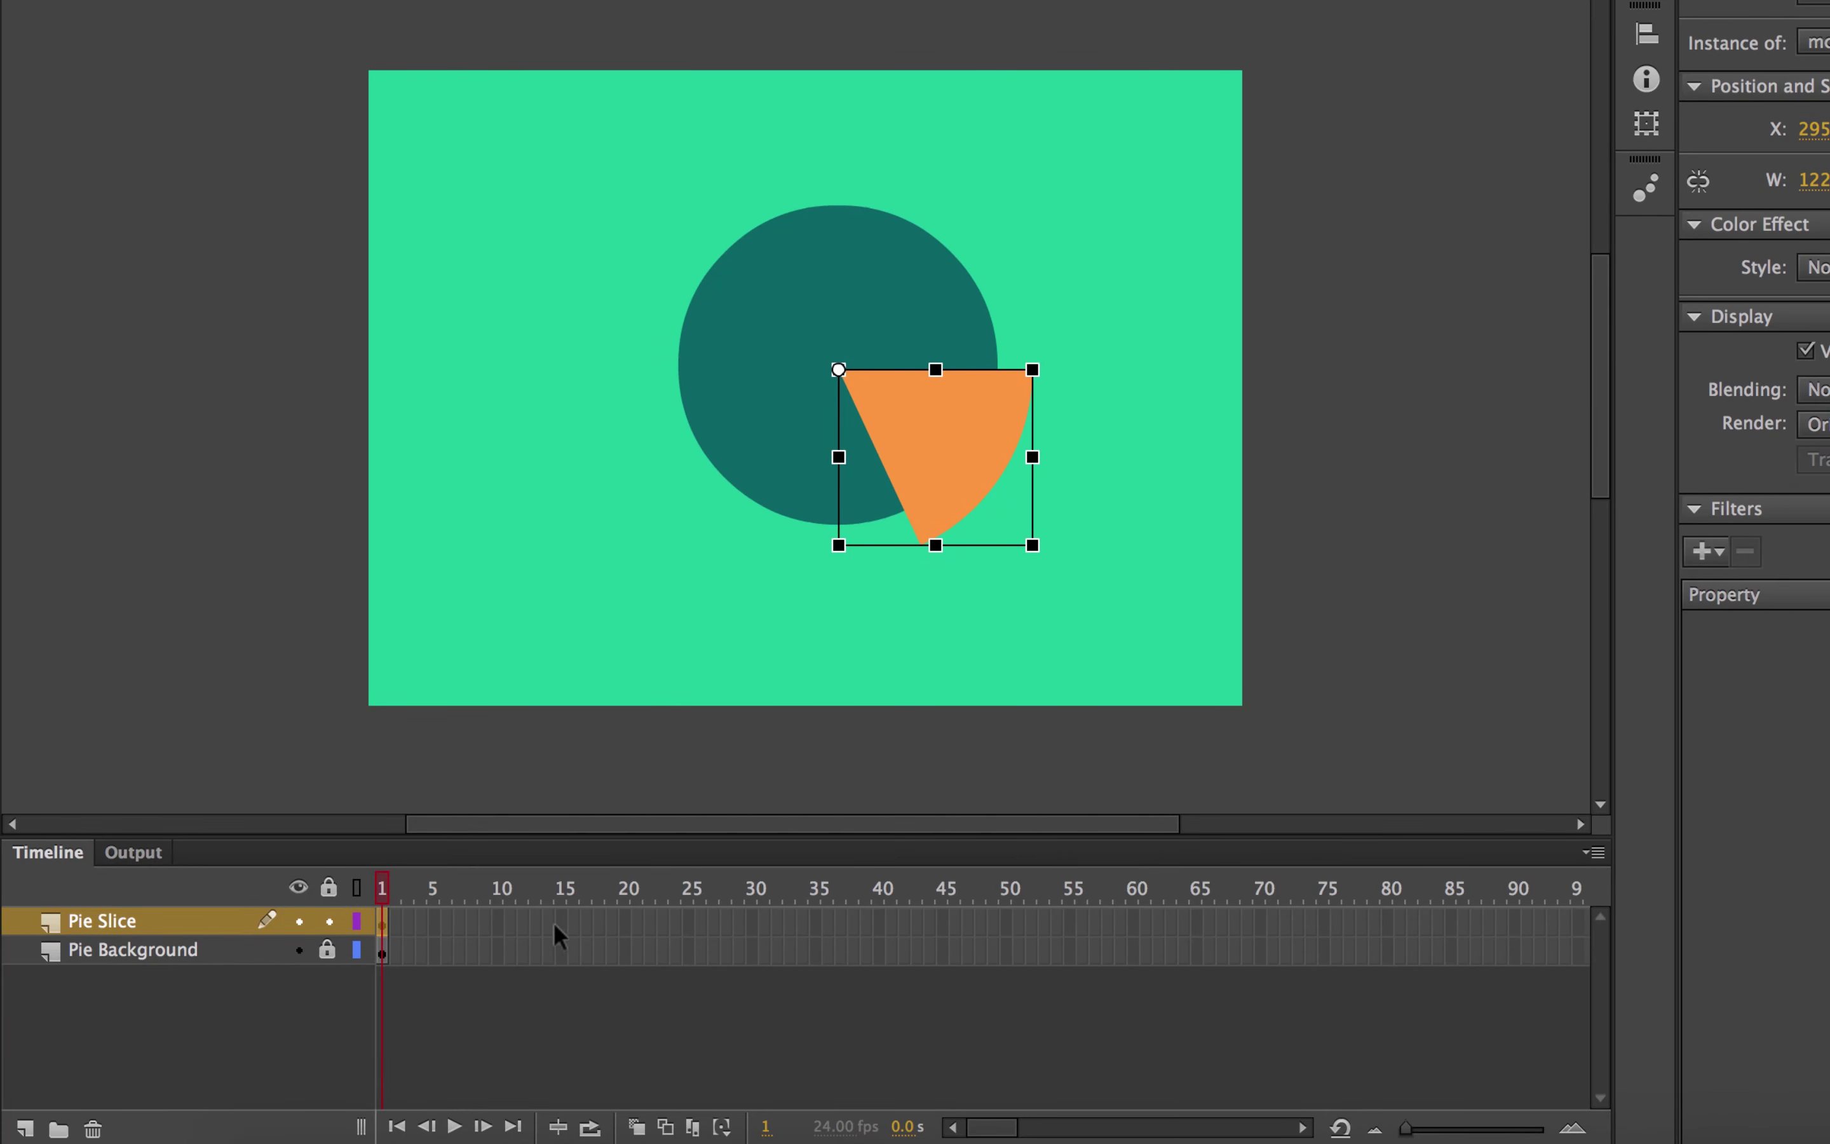
Step: Add a keyframe at frame 20 on Pie Slice and extend Pie Background's frames
click(628, 922)
right_click(621, 922)
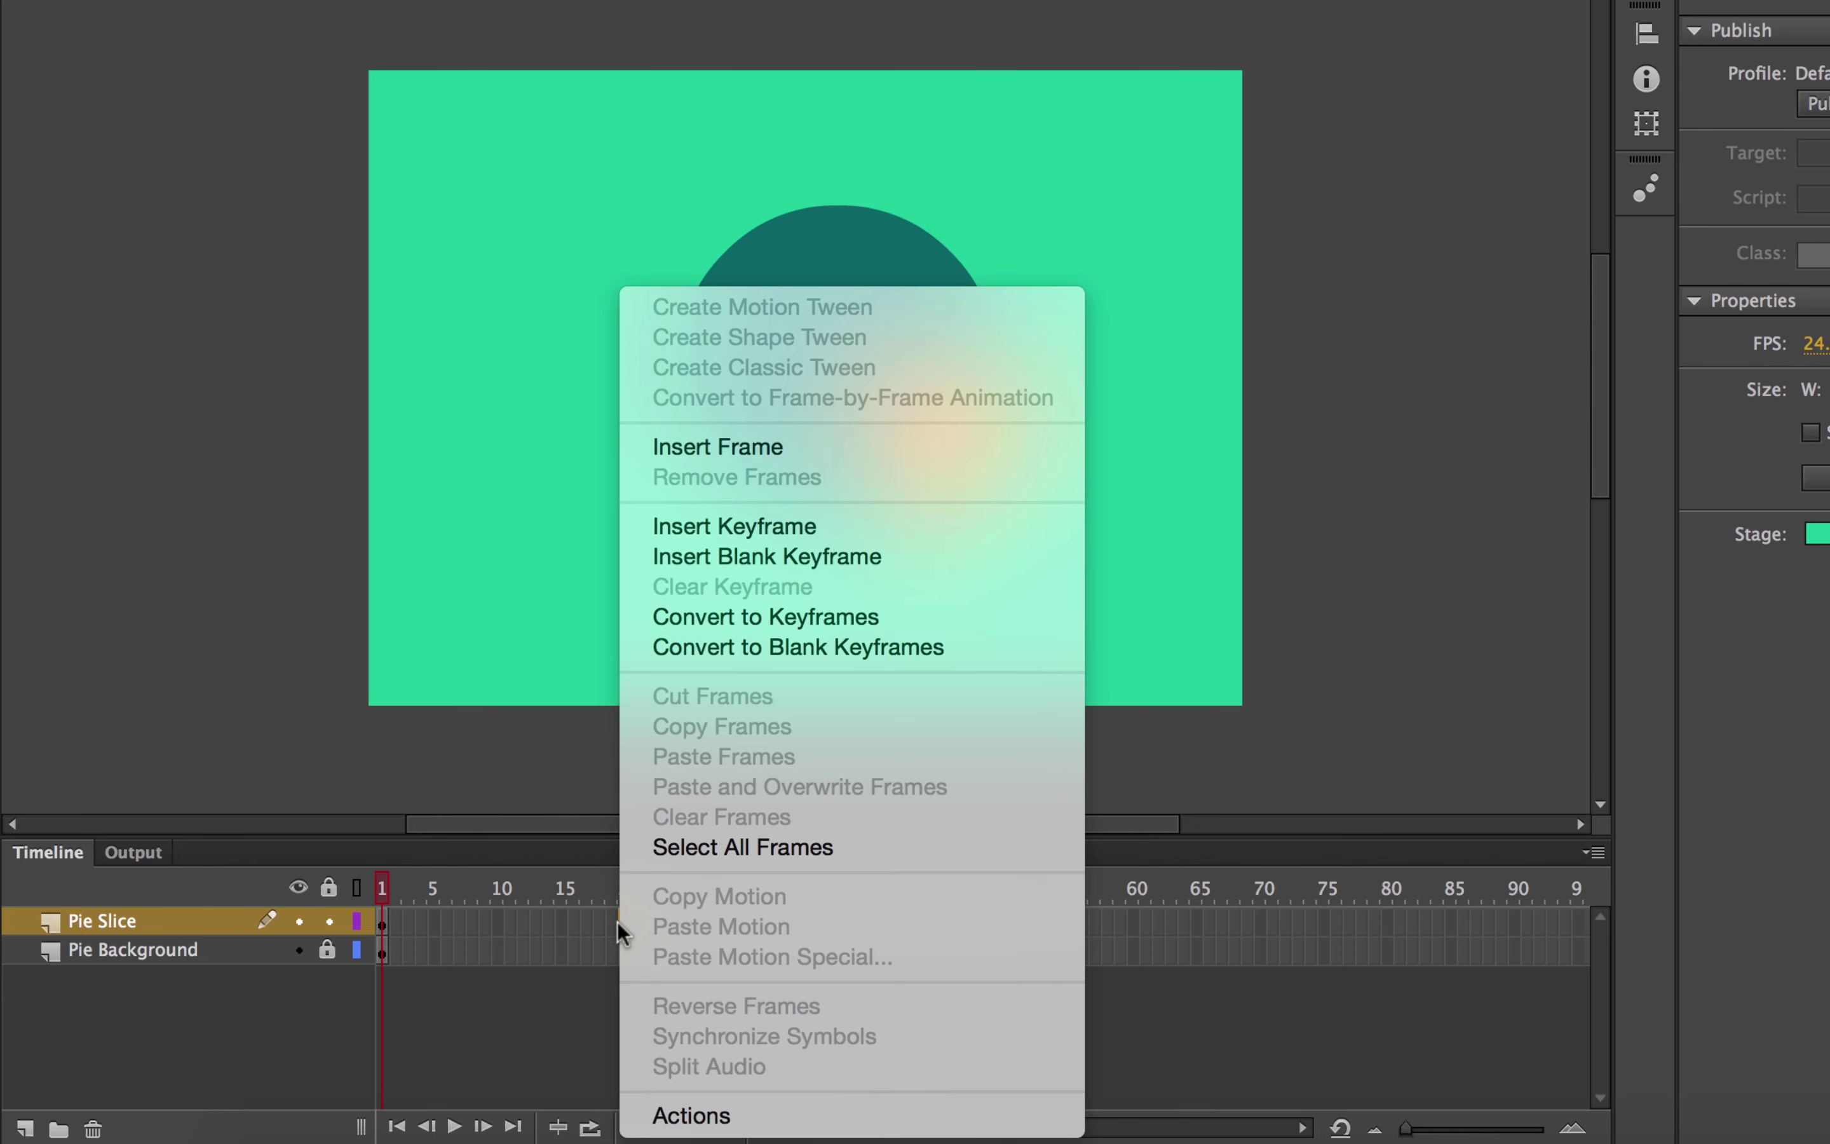
click(906, 529)
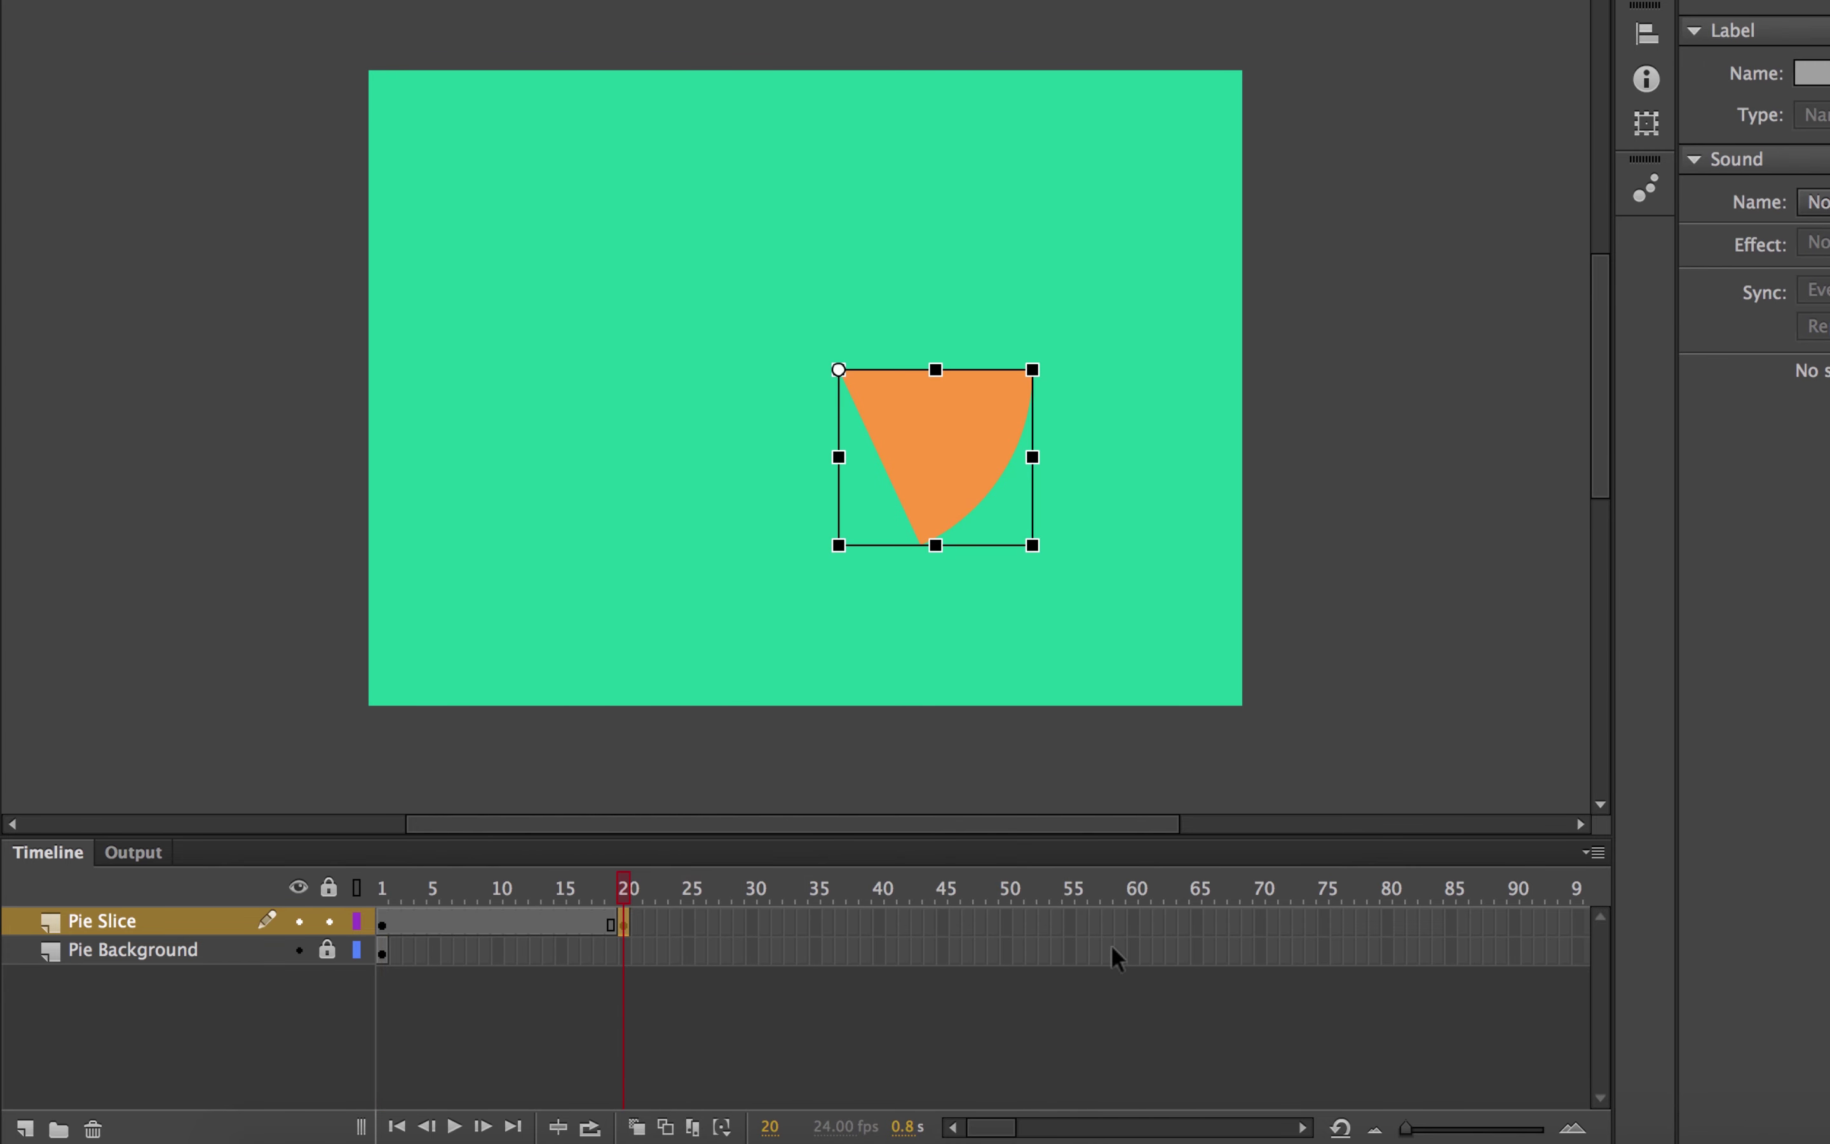
click(1129, 953)
right_click(1130, 952)
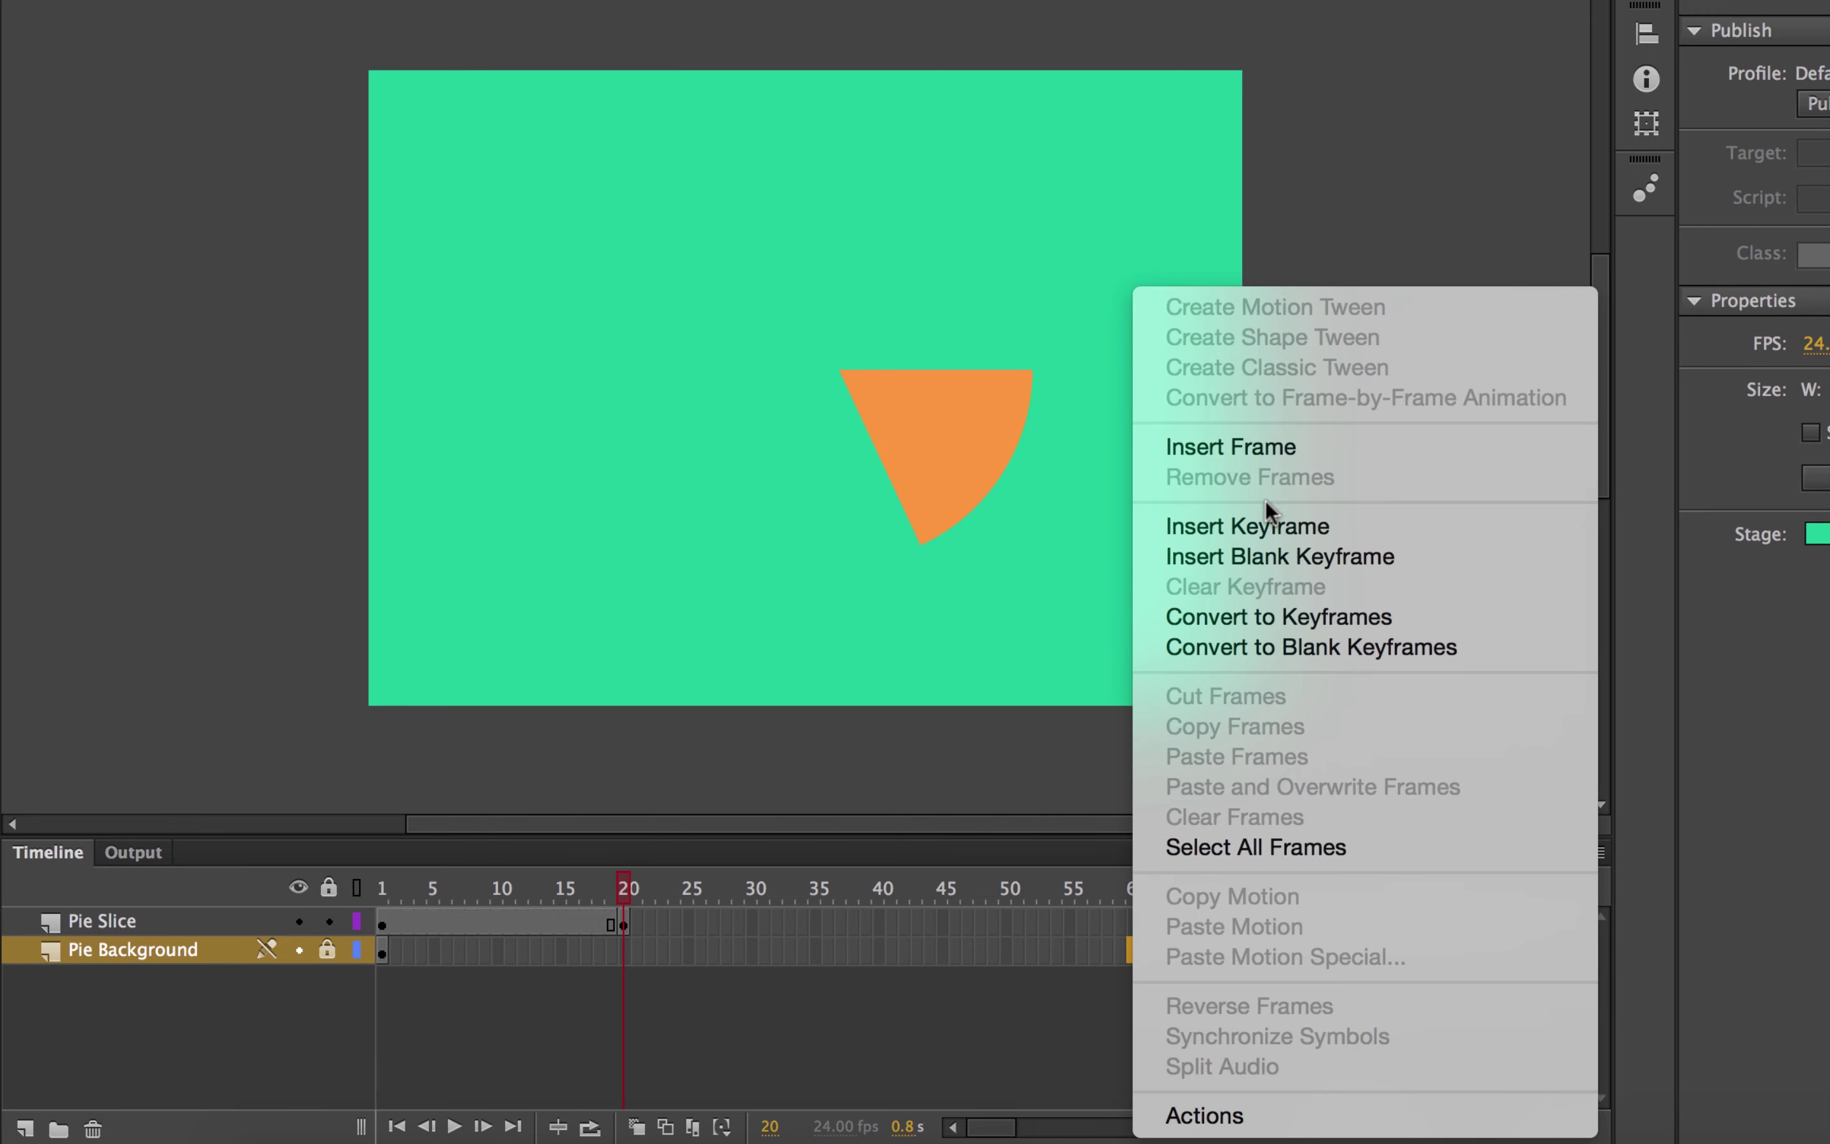
click(1256, 446)
drag(634, 918, 625, 944)
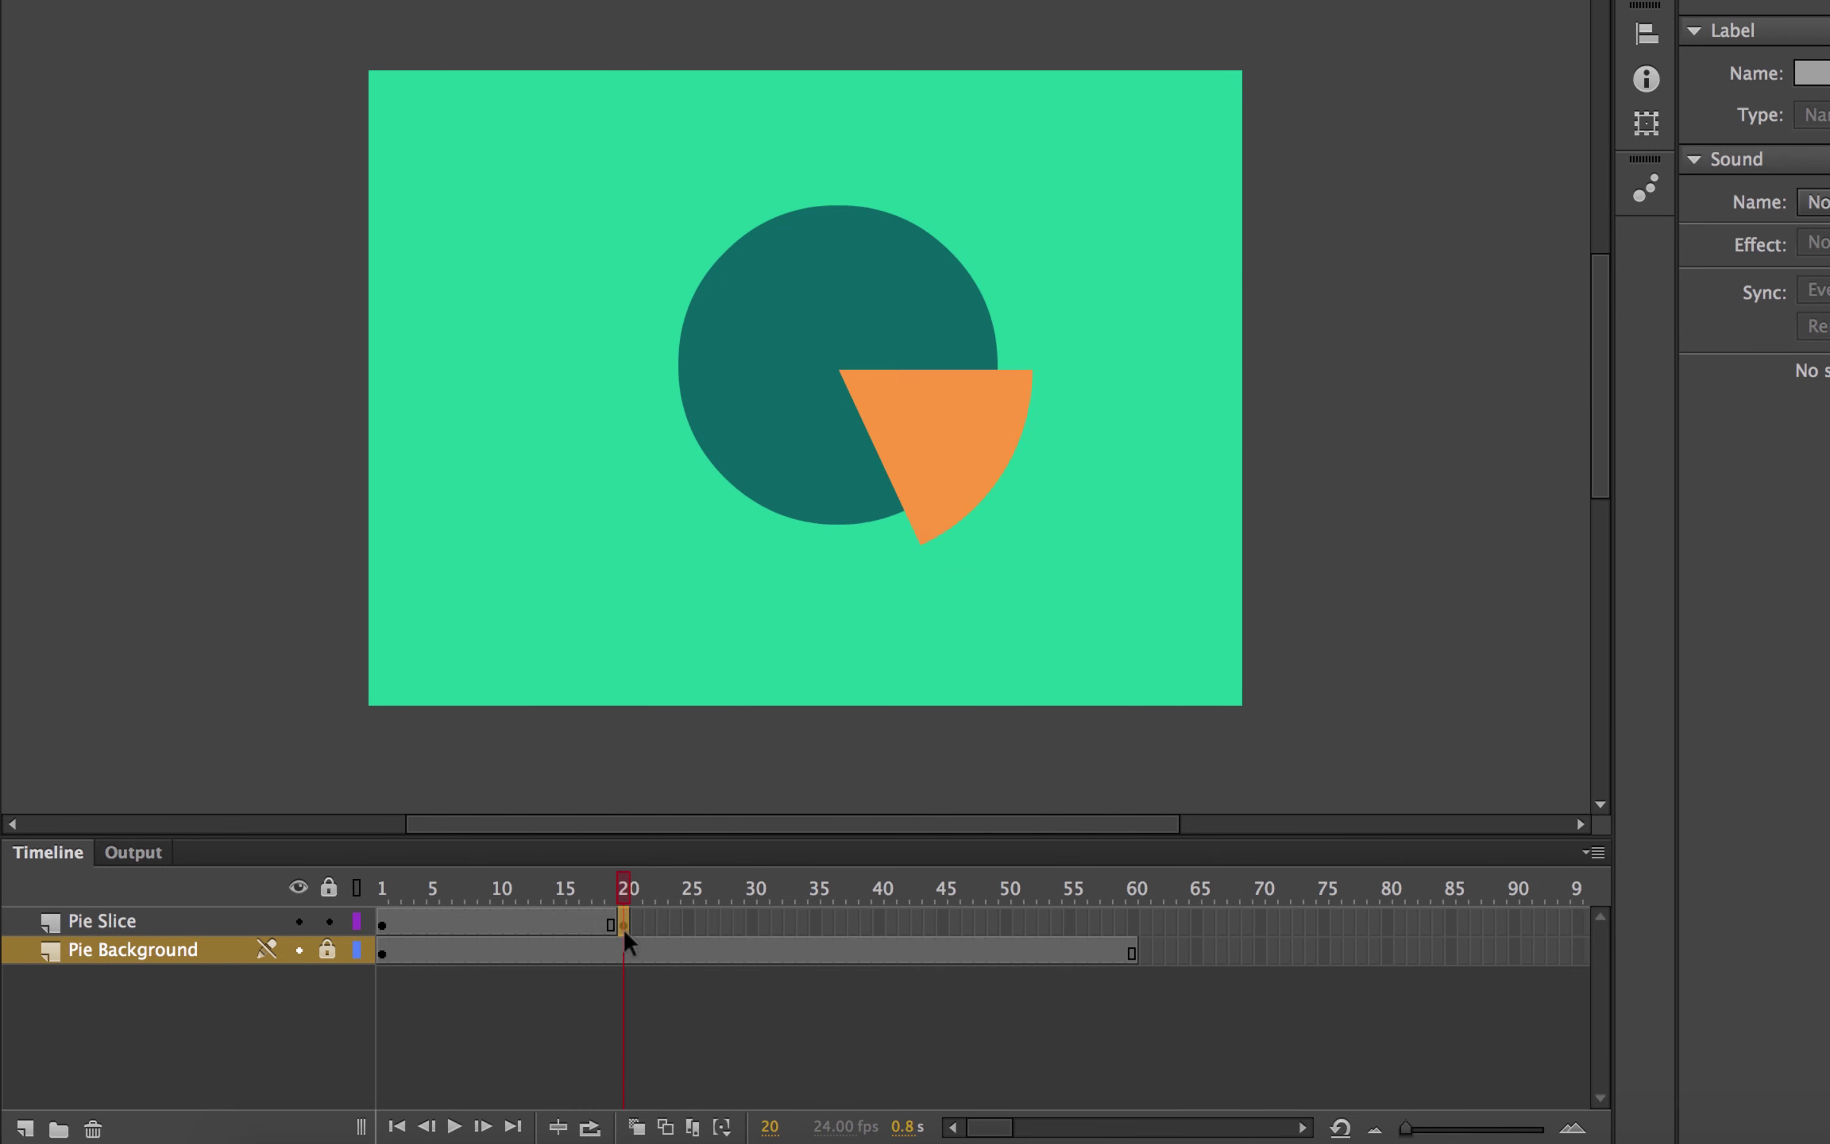
Step: At frame 1, rotate the wedge about 45° counter-clockwise
click(624, 938)
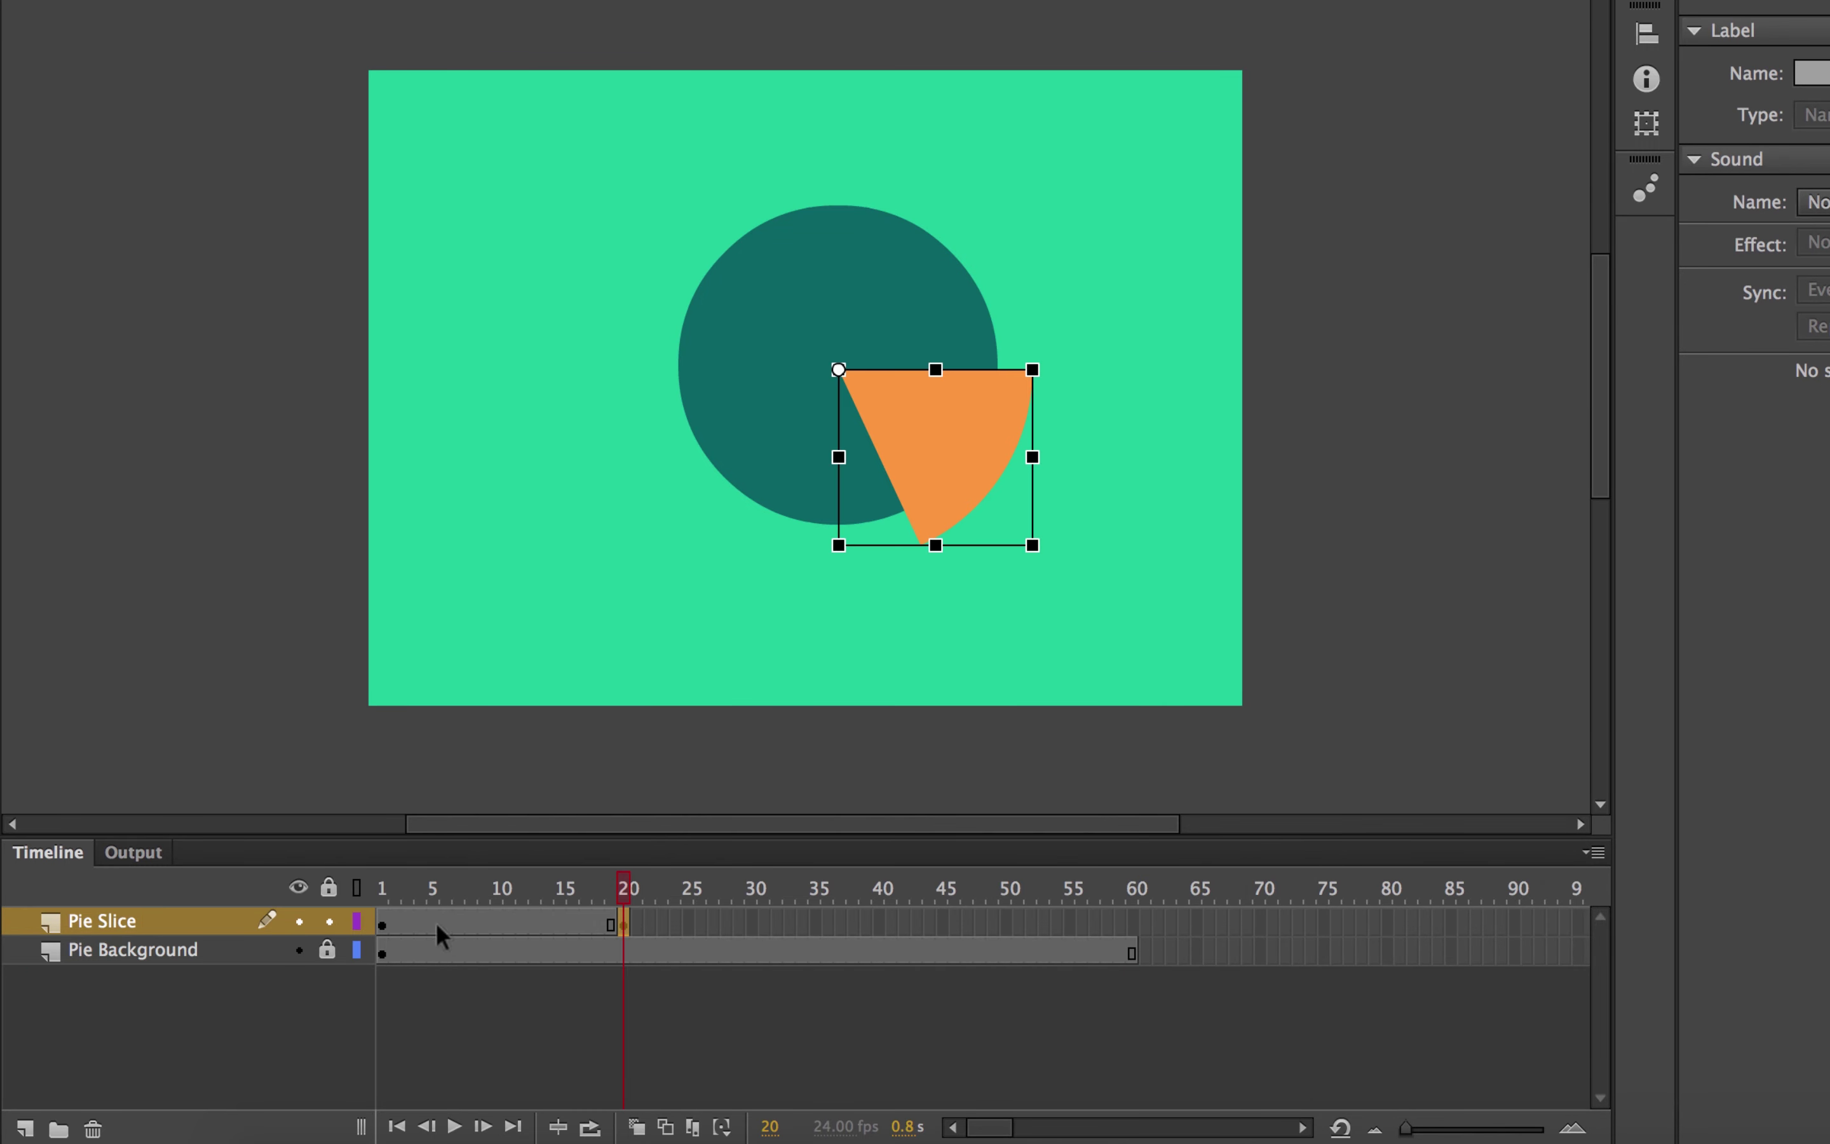
click(383, 915)
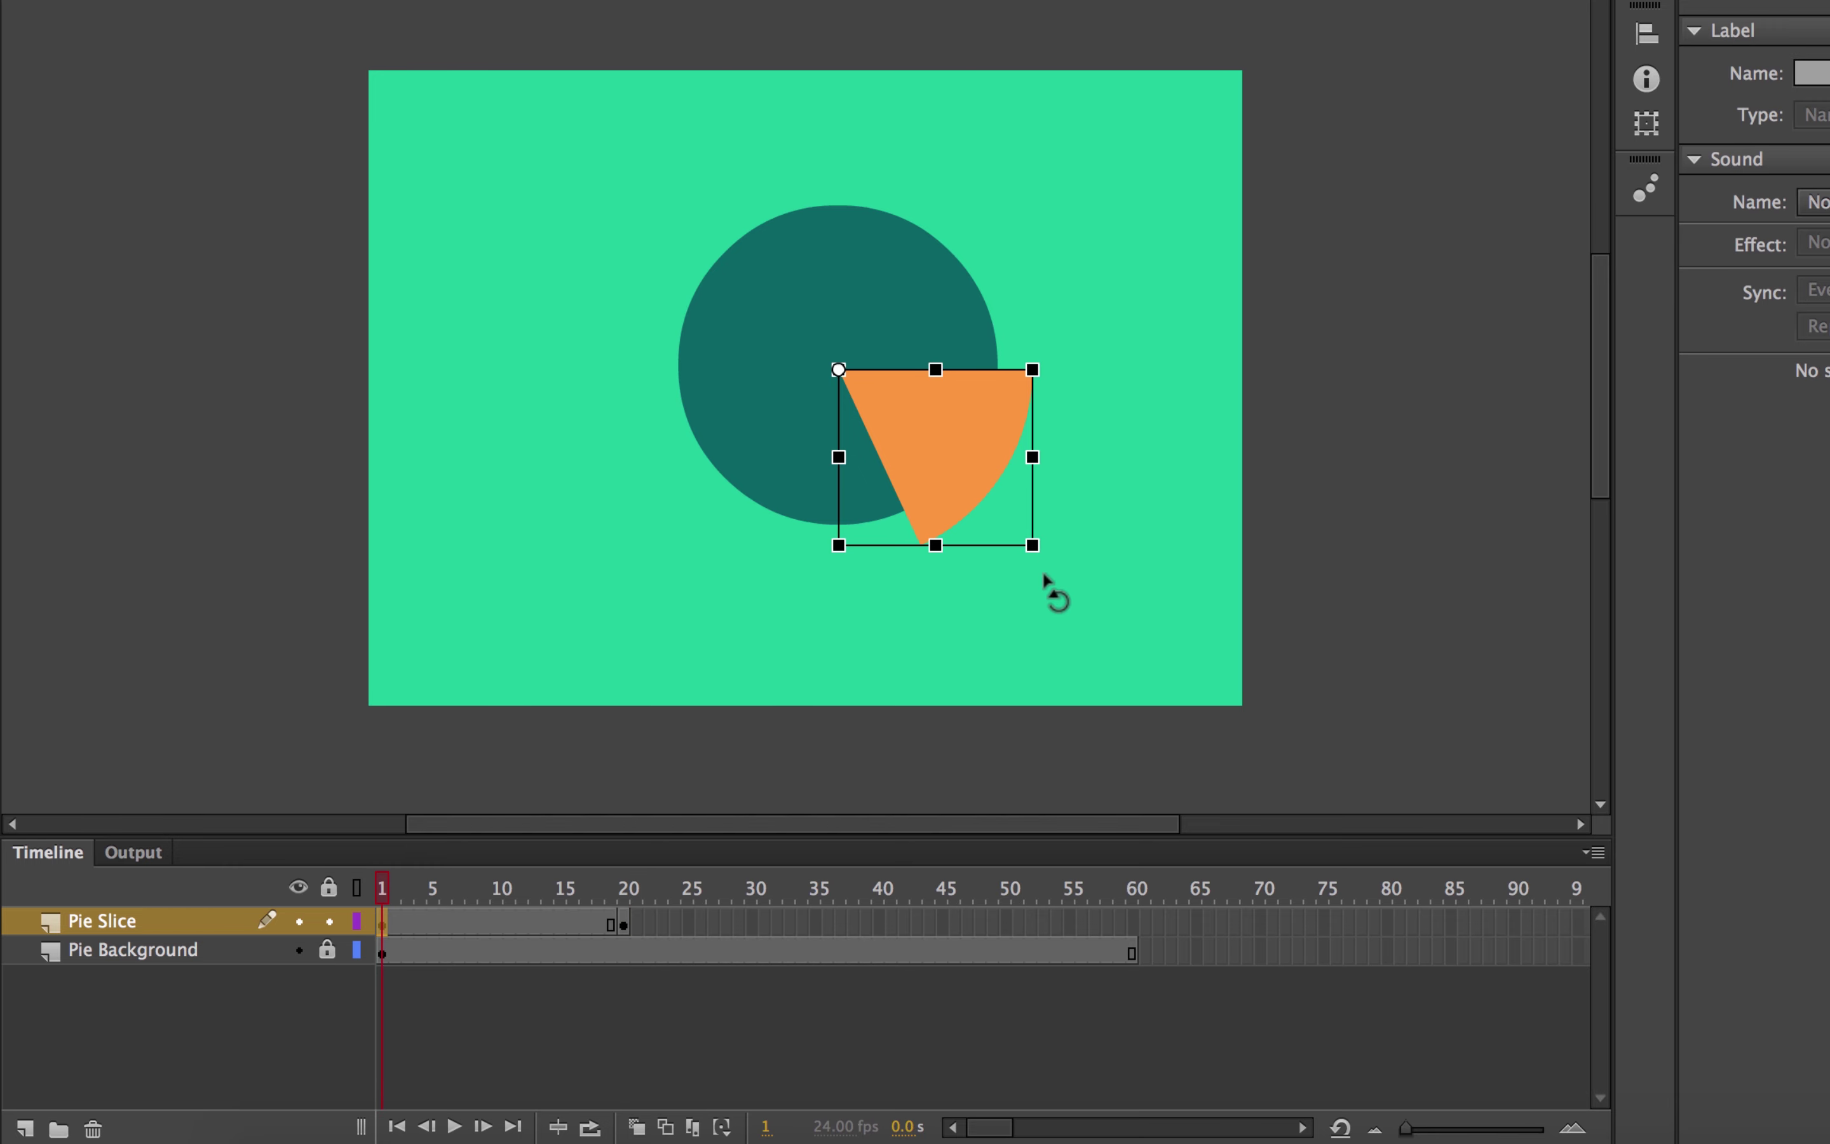
drag(1057, 568, 1161, 269)
key(v)
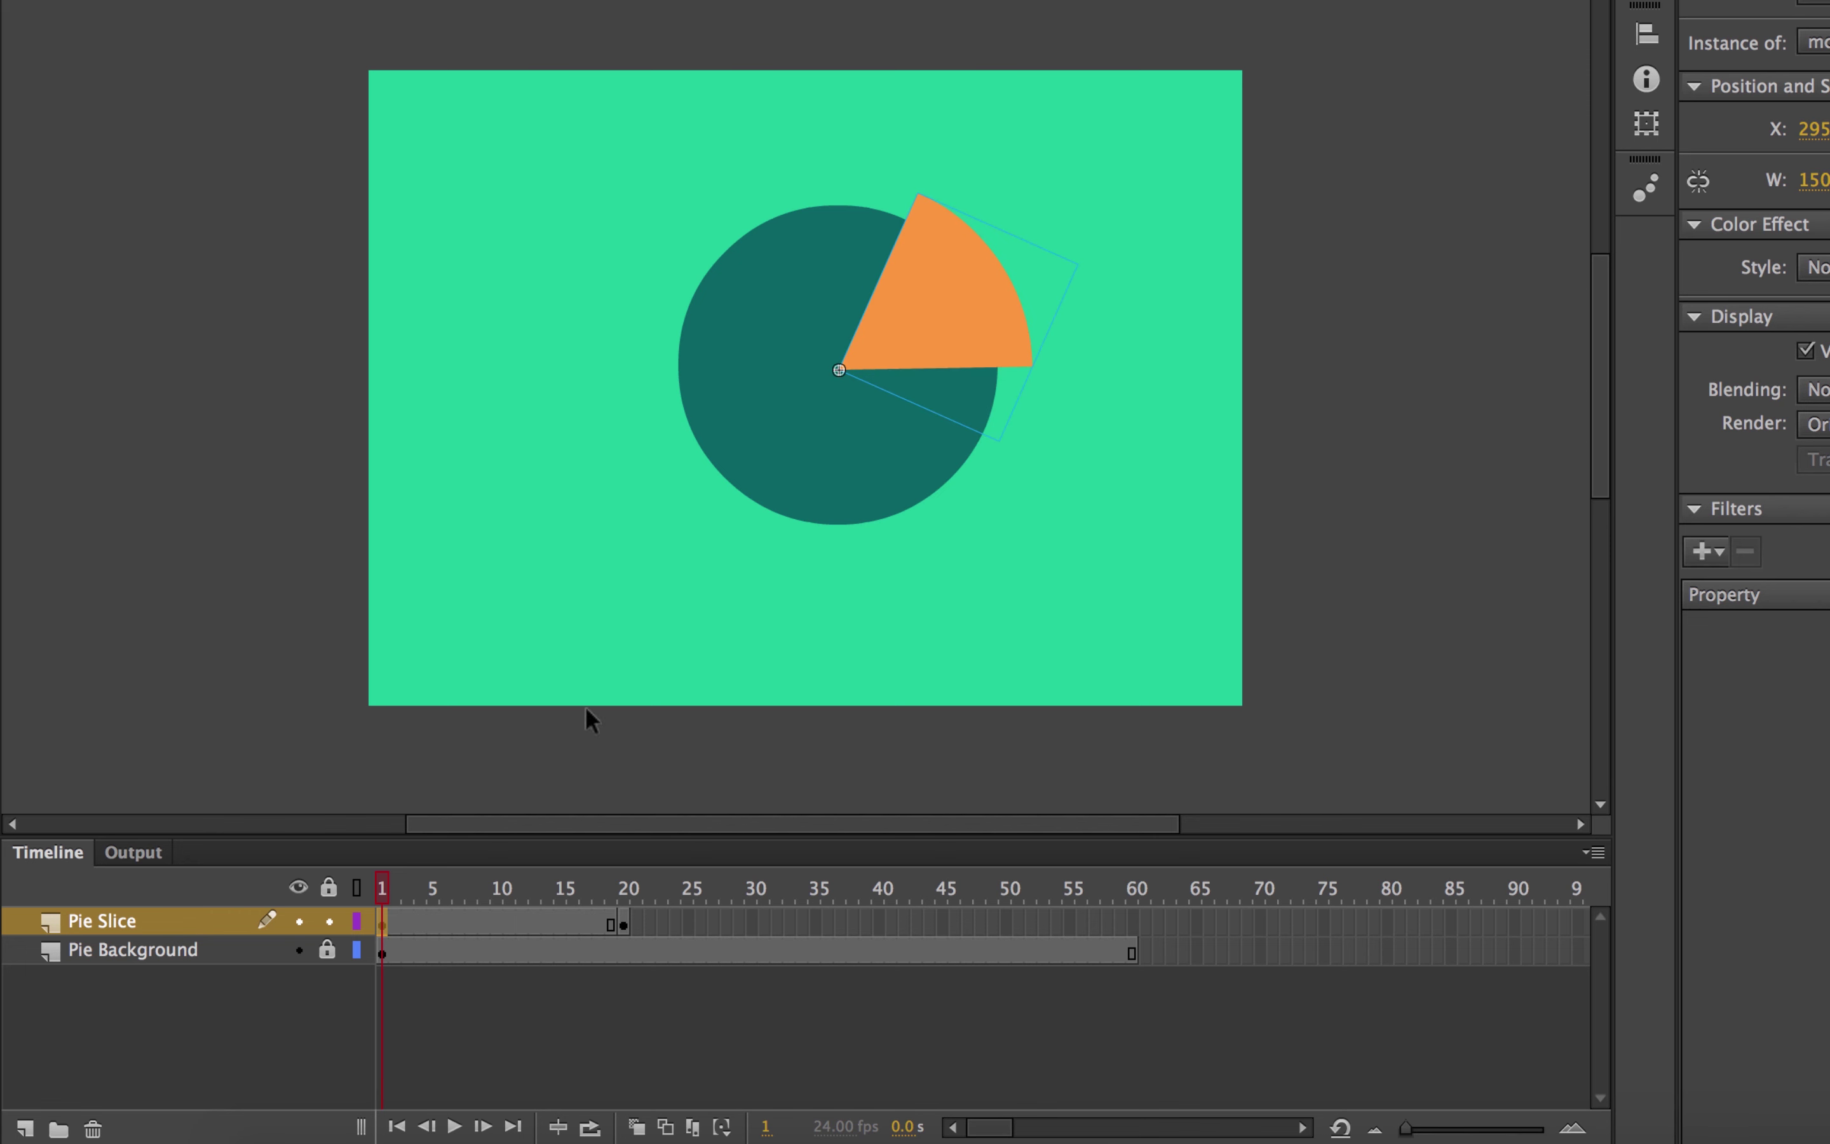
drag(383, 889, 625, 883)
Step: Create a classic tween from frame 1 to 20 on Pie Slice and preview the swing
right_click(520, 922)
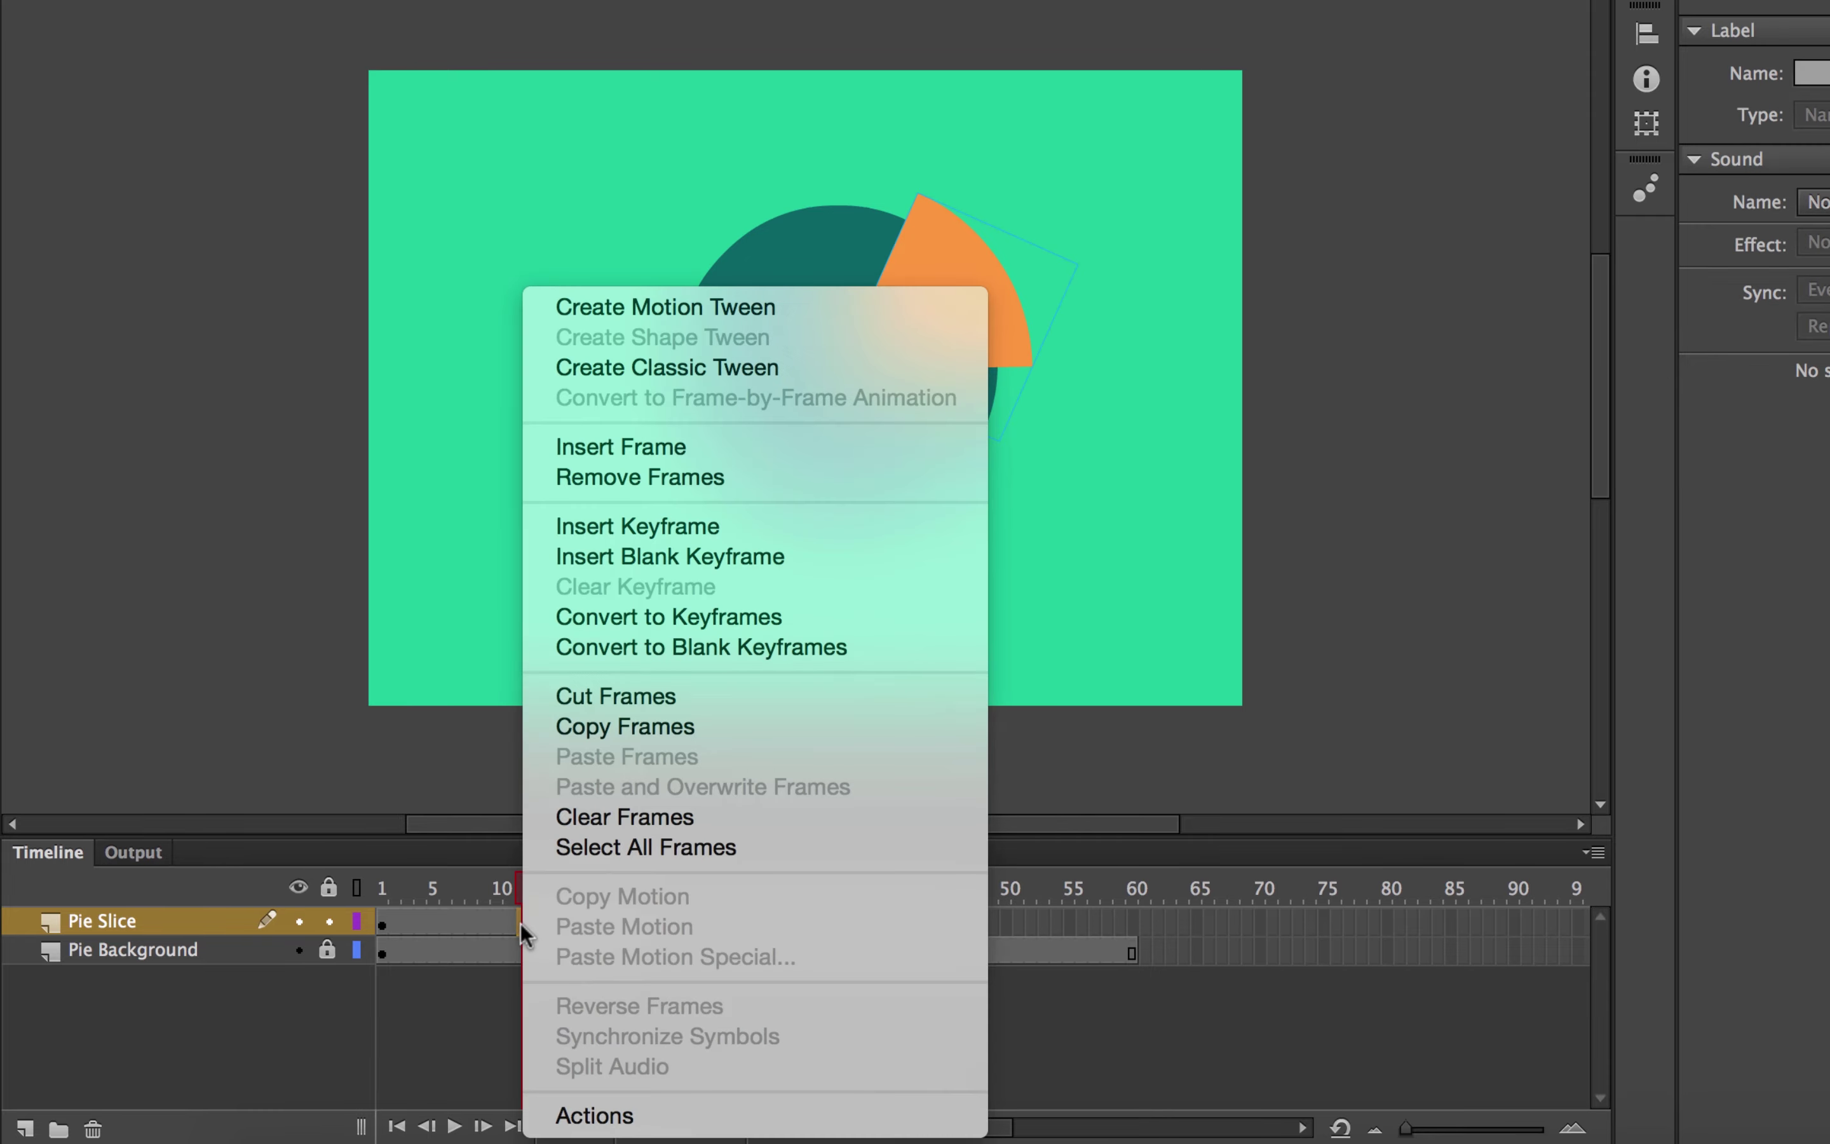
click(709, 369)
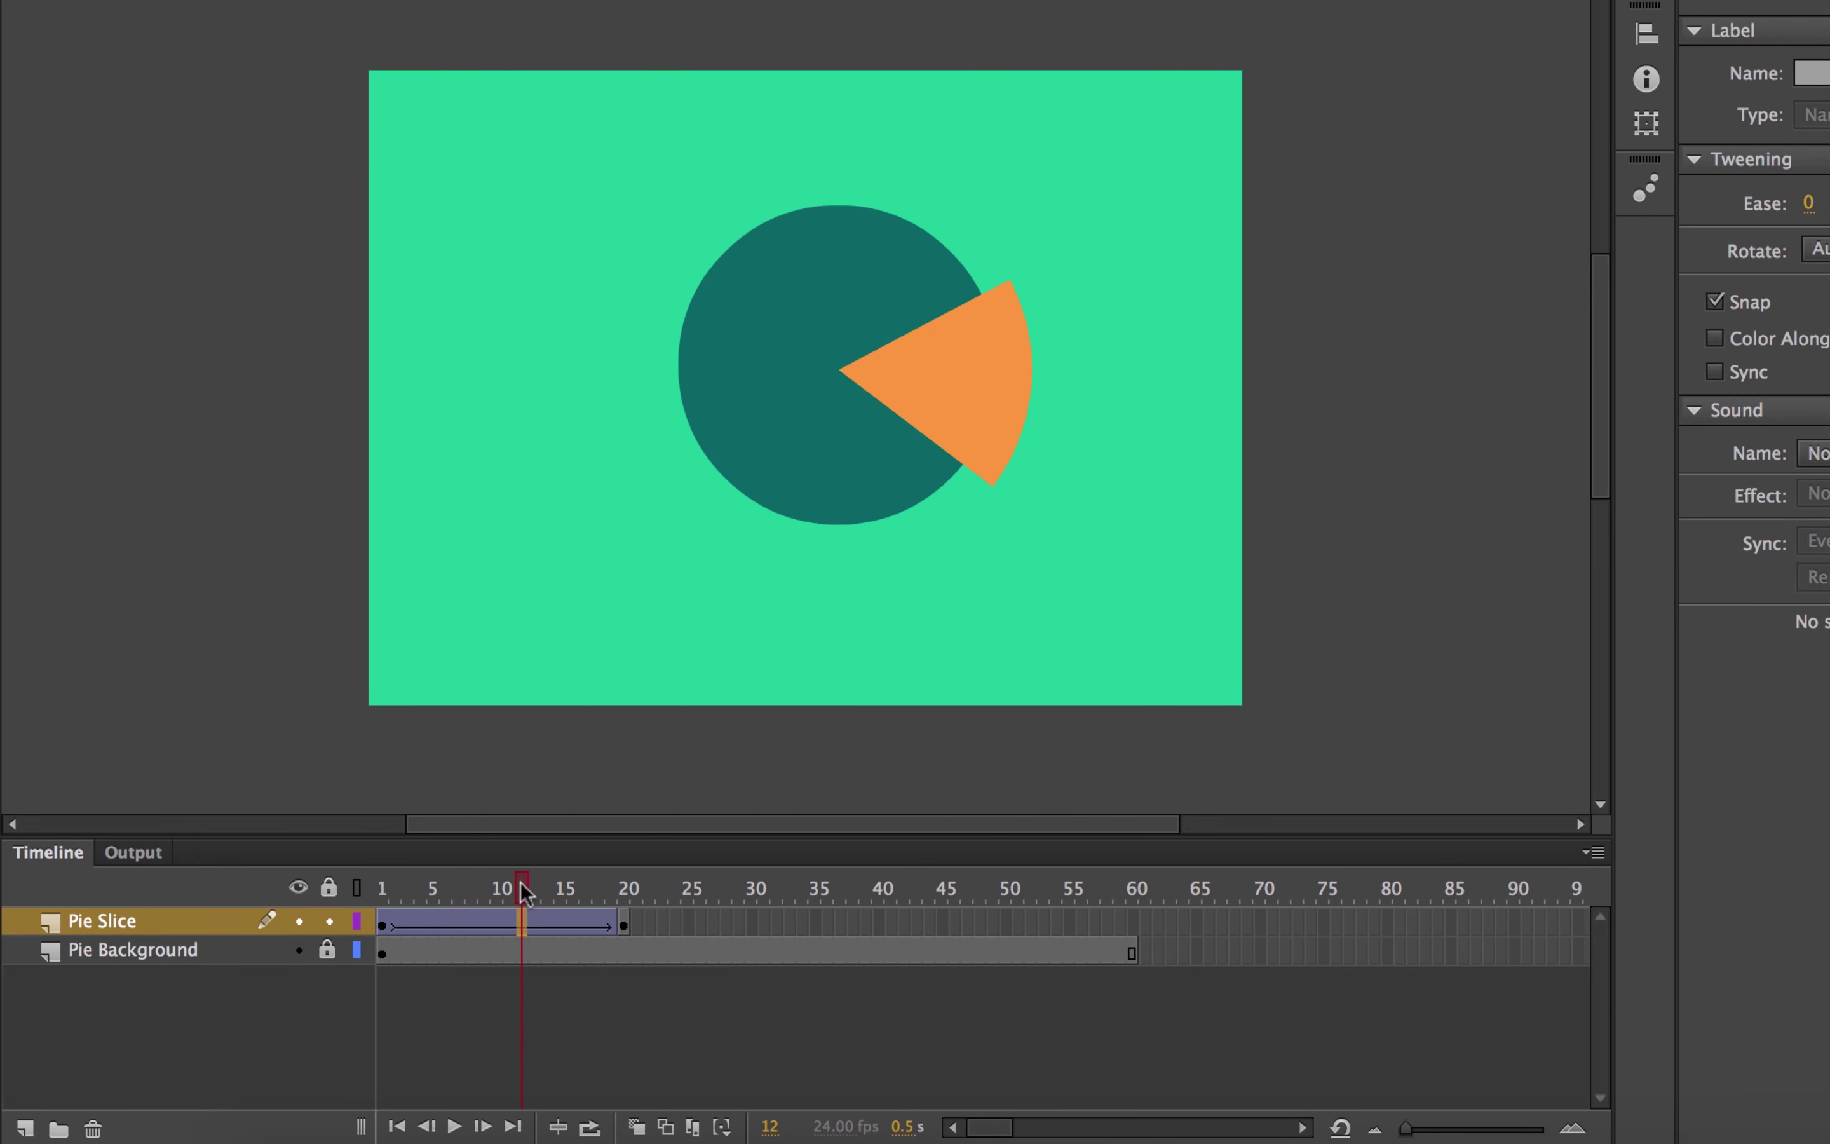
drag(521, 891, 382, 891)
key(Return)
click(382, 922)
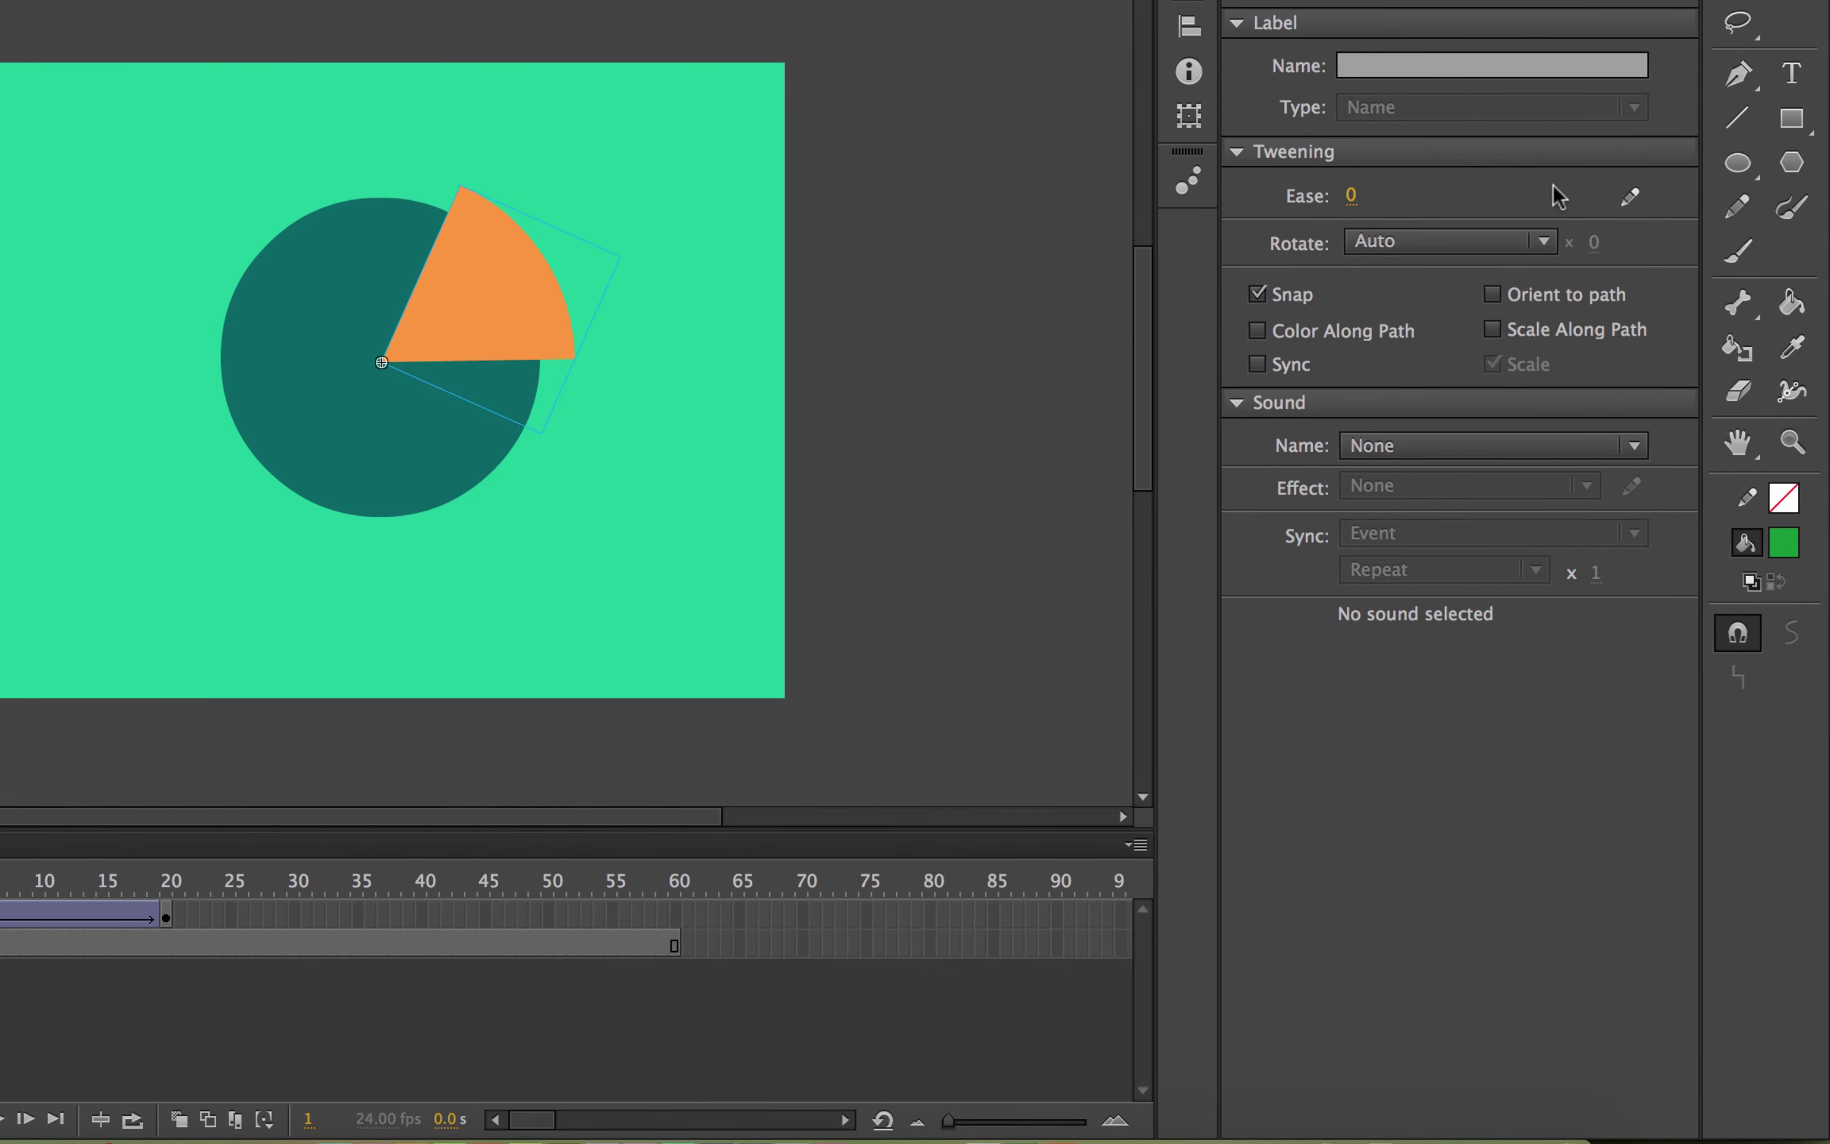
Step: Bend the tween's custom ease curve into an S shape and preview the eased motion
click(1630, 197)
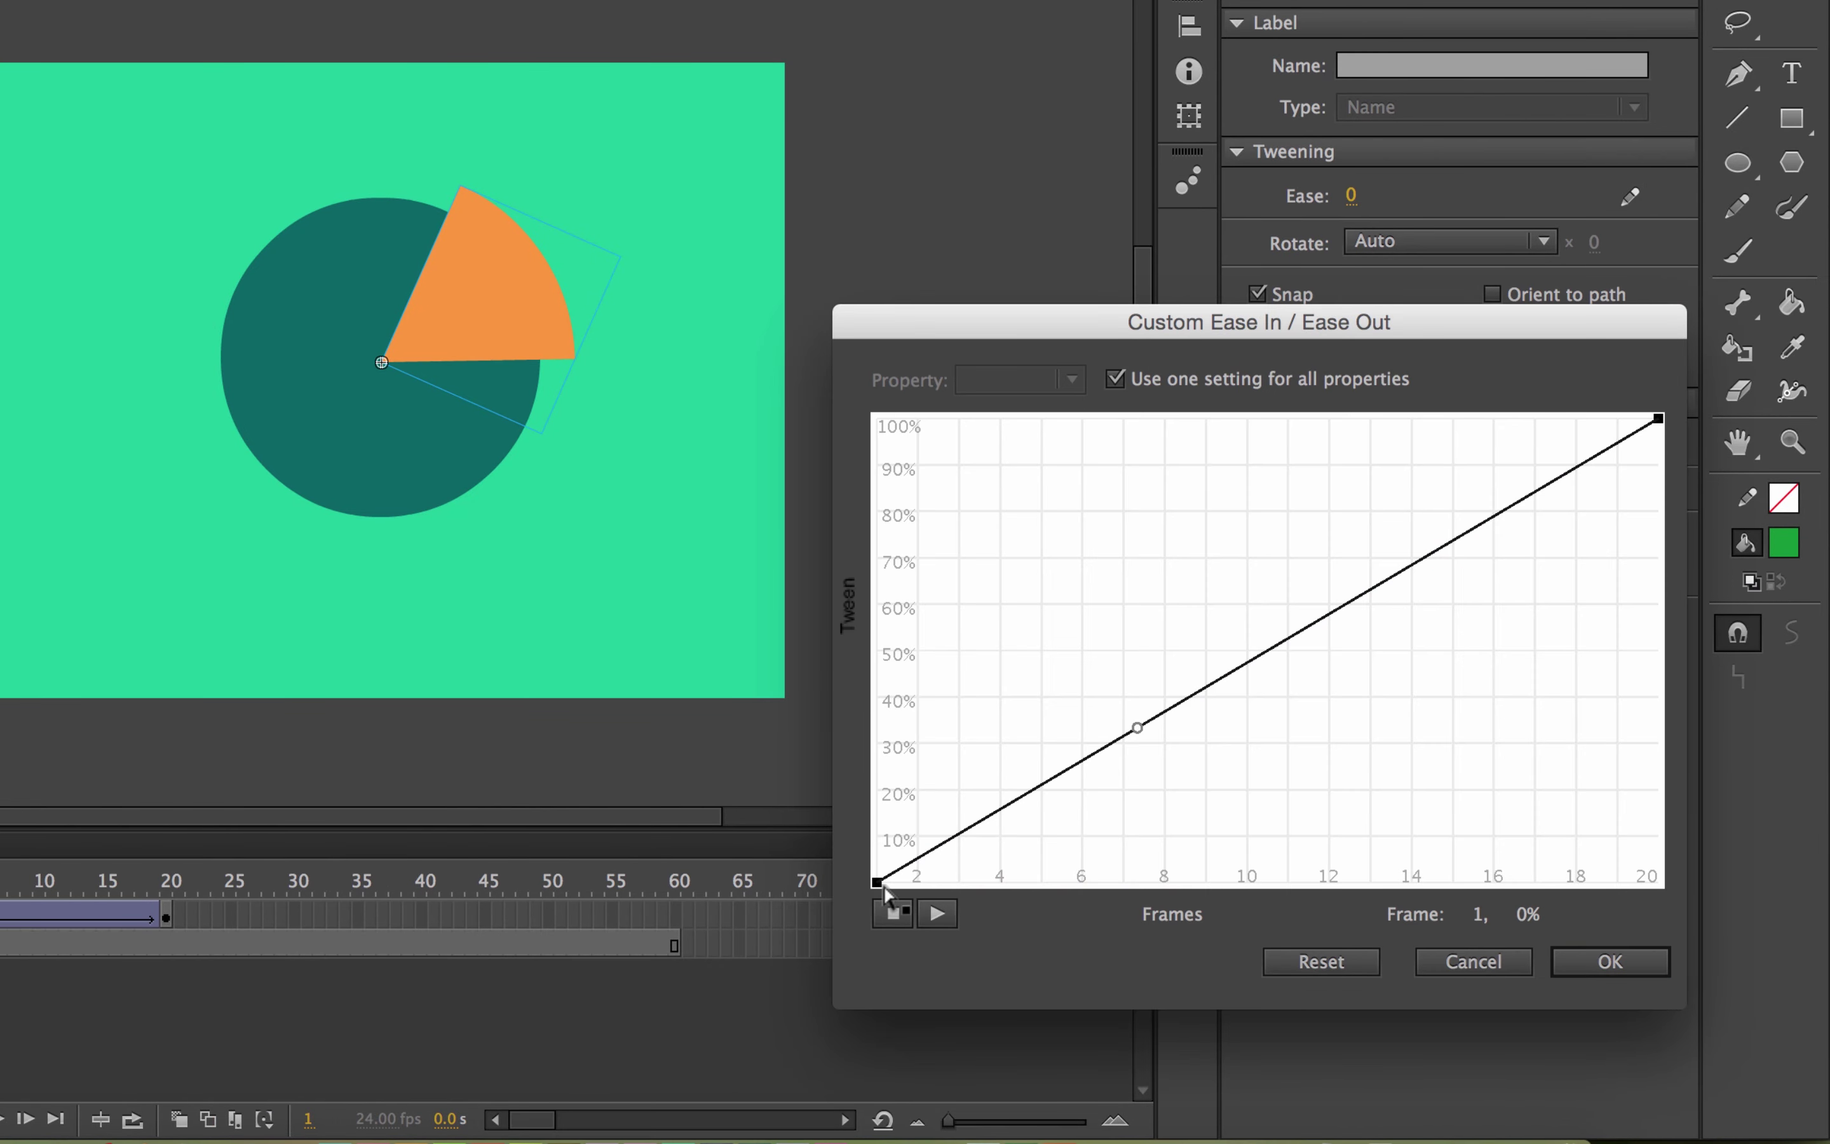
drag(1137, 728, 1259, 881)
click(1659, 418)
drag(1399, 569, 1134, 413)
click(936, 914)
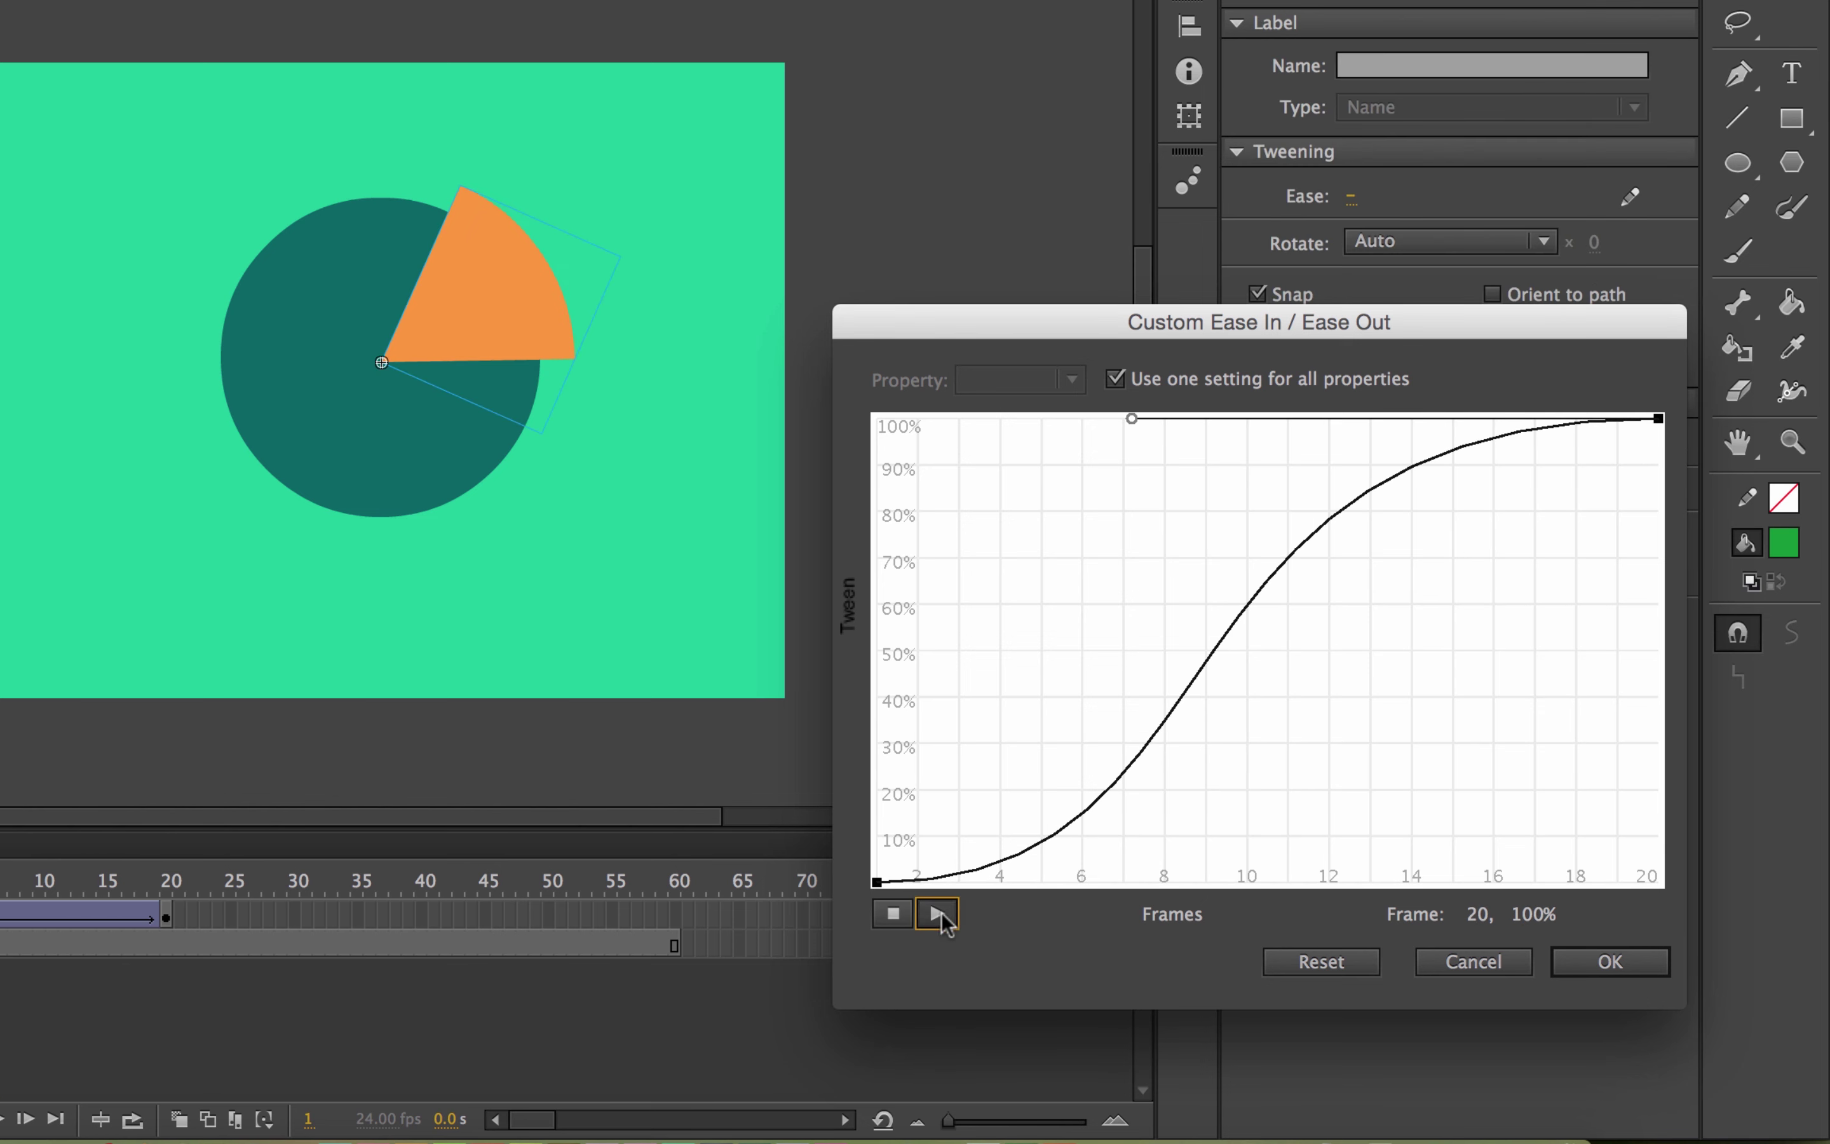
click(942, 916)
Step: Apply the custom ease and move the tween's end keyframe to frame 14
click(1608, 962)
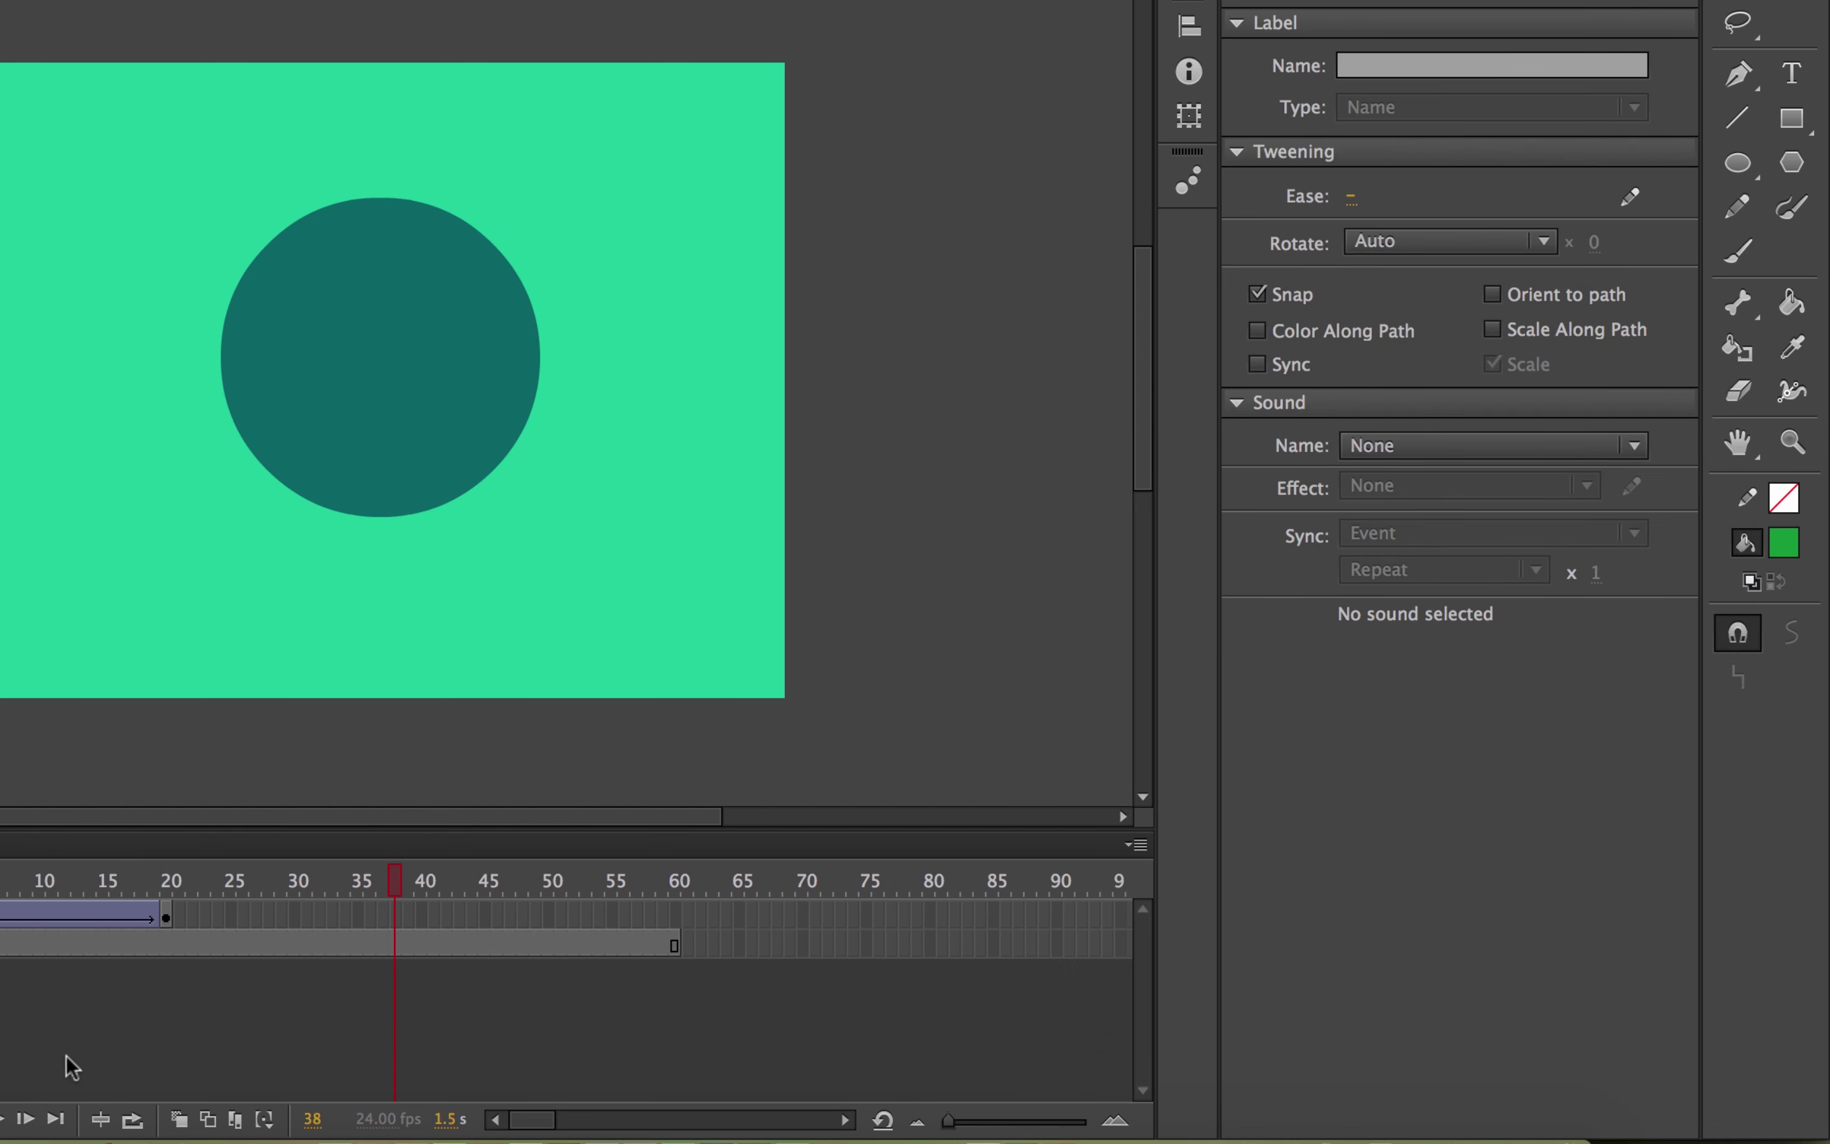
click(164, 917)
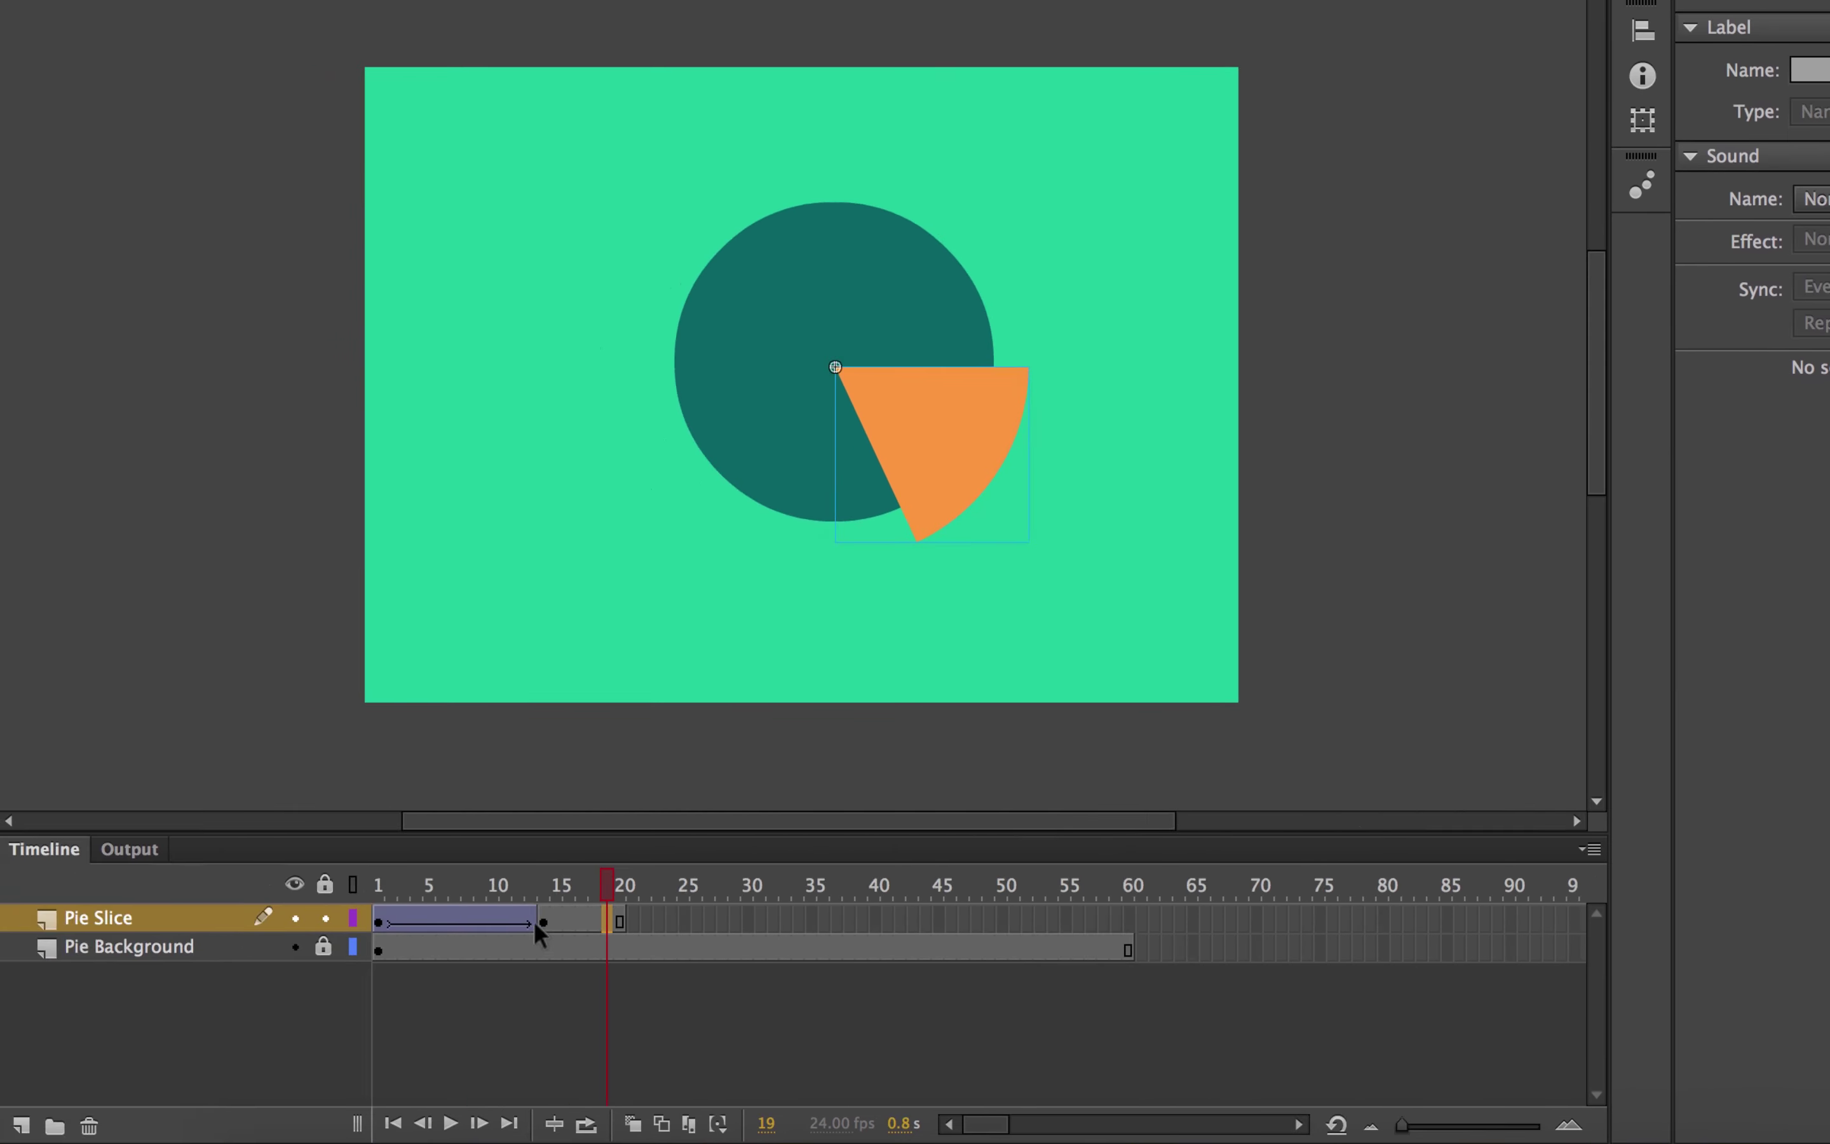
drag(543, 901, 334, 904)
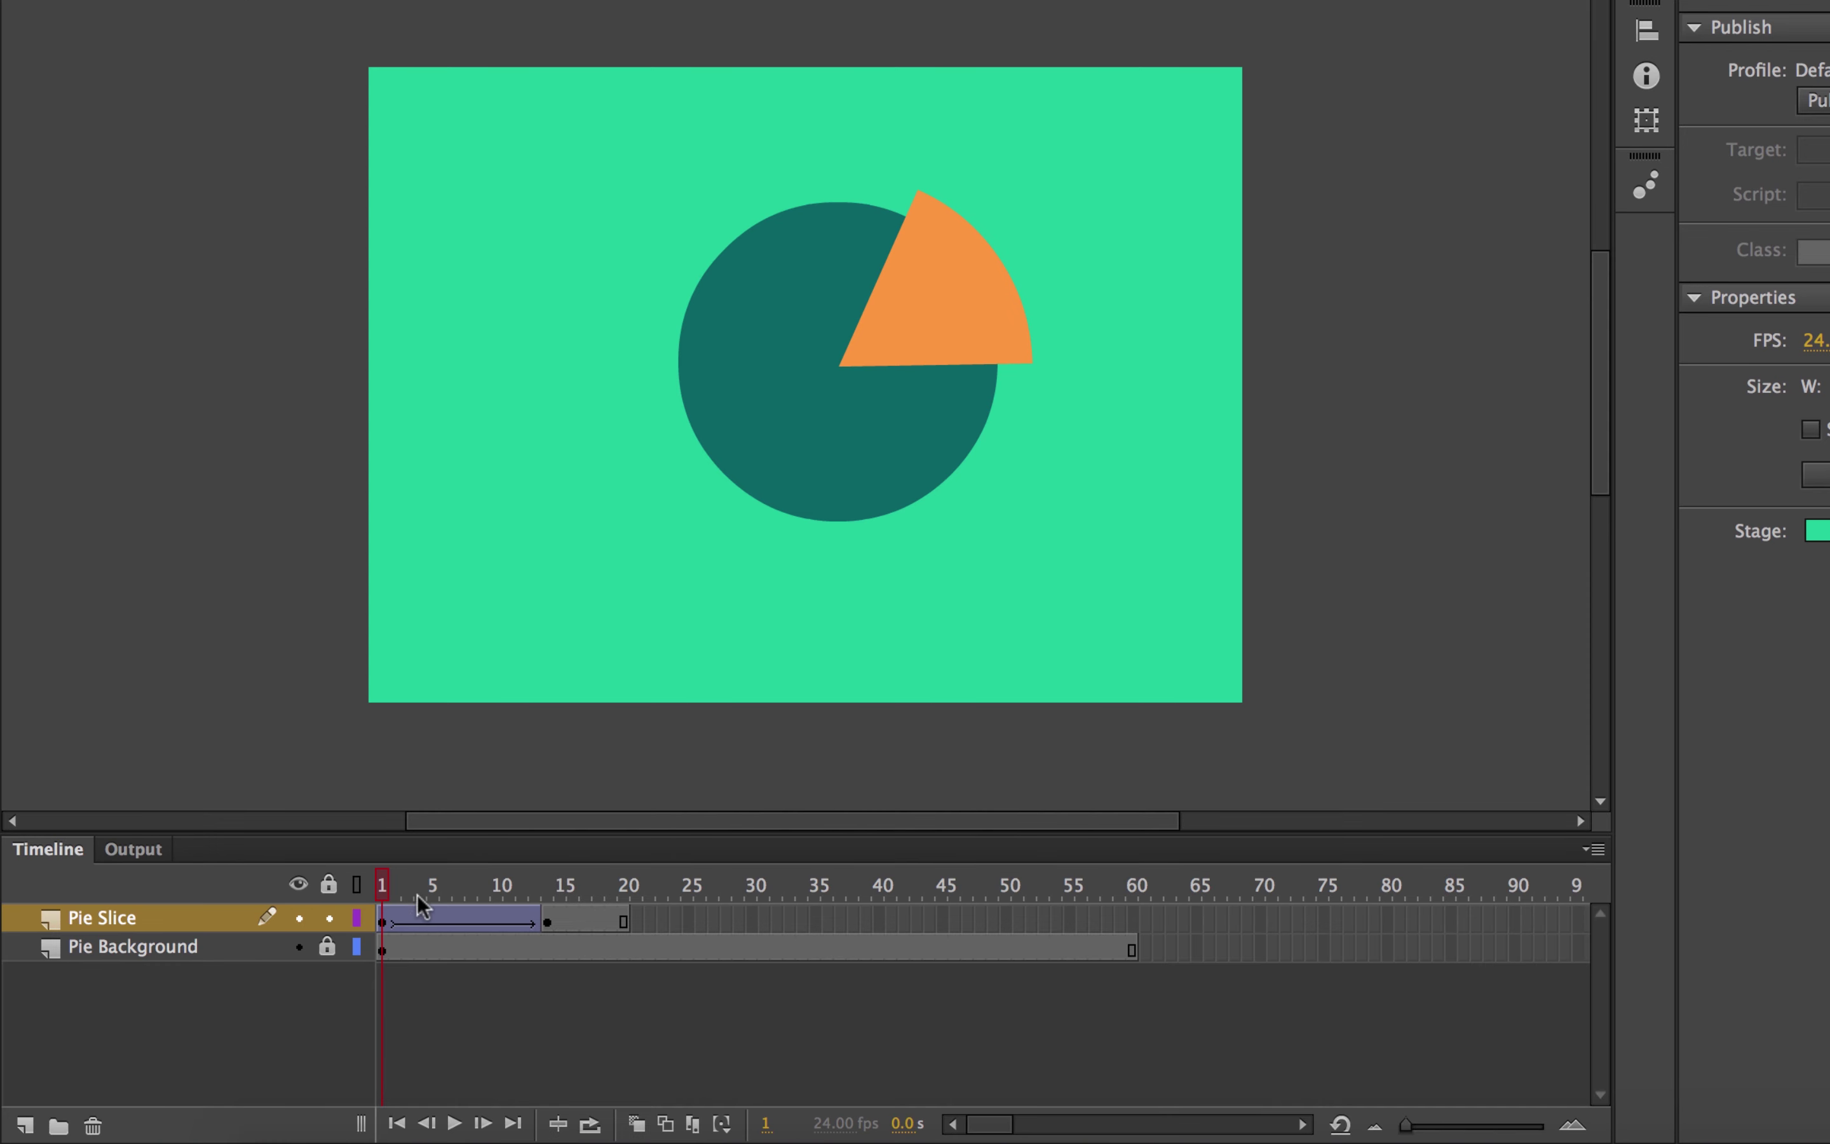
drag(421, 901, 620, 913)
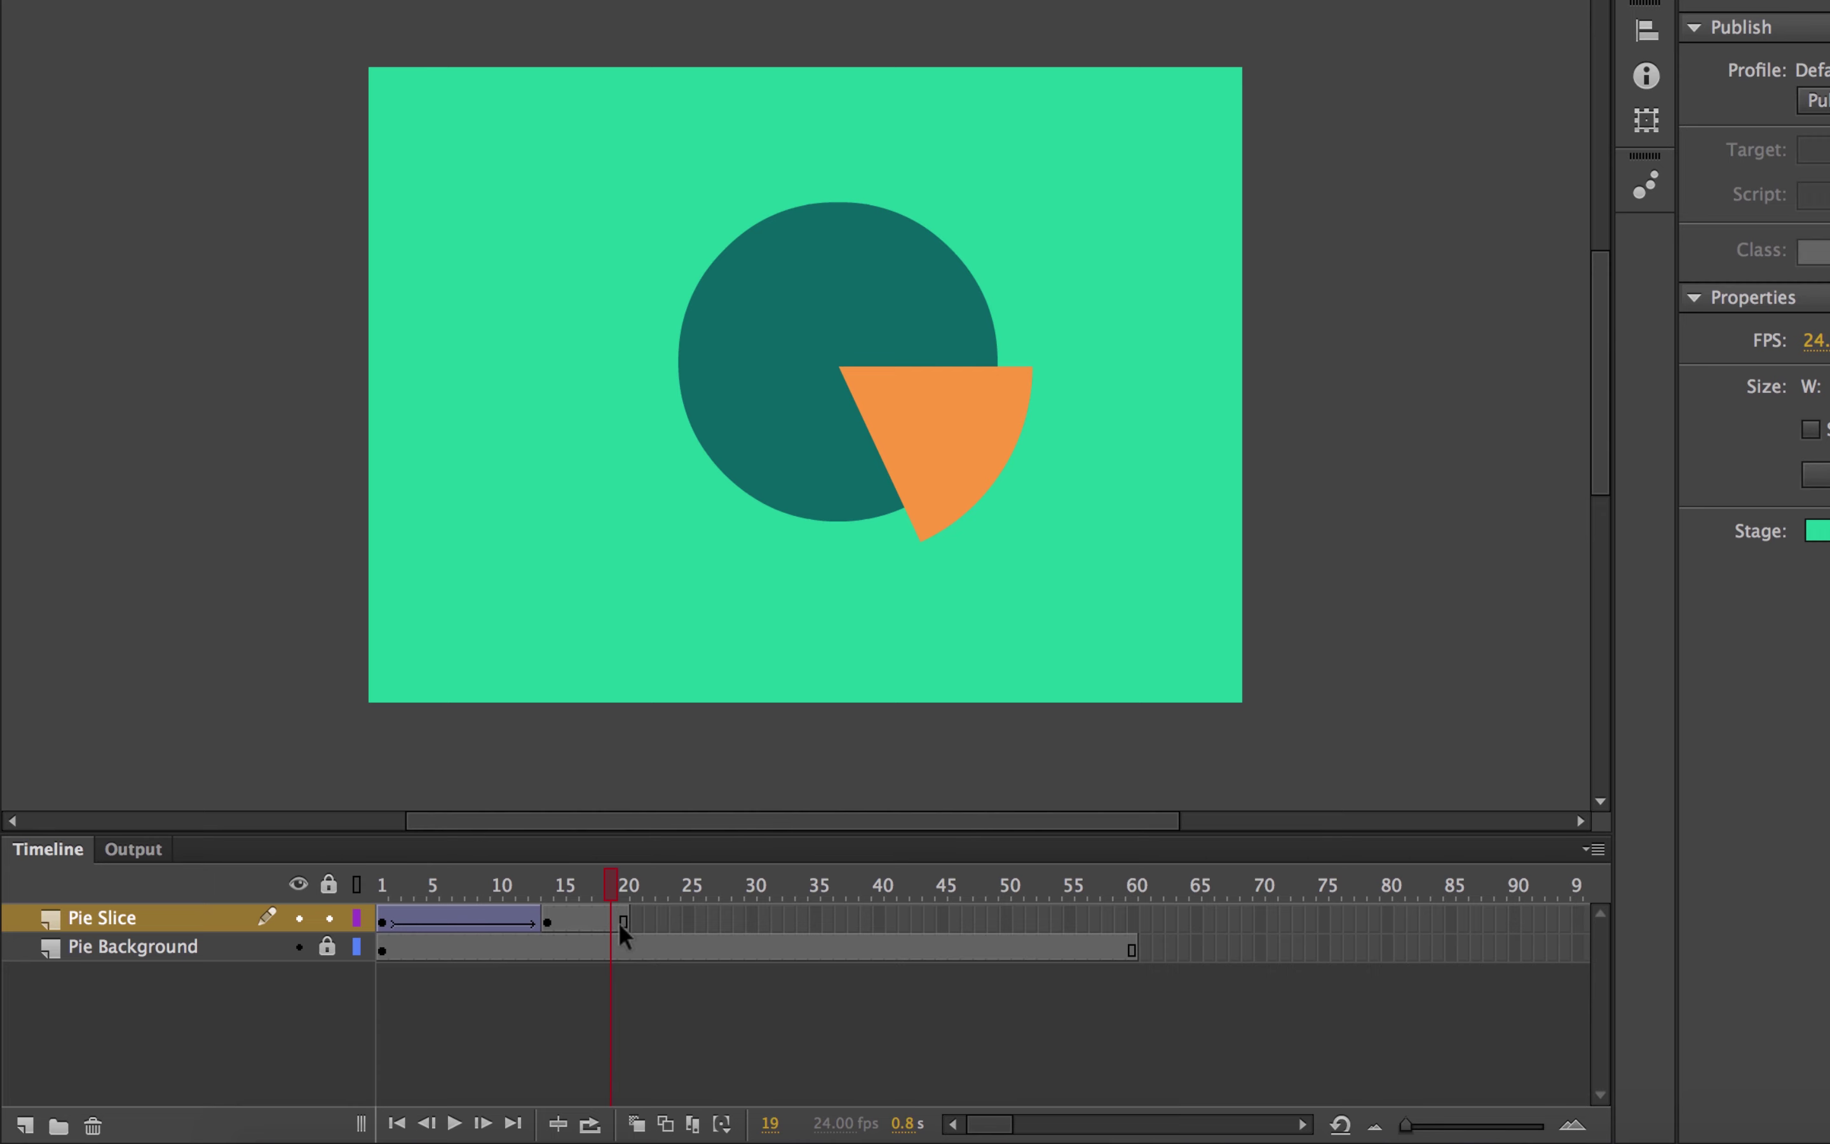
Step: Extend the Pie Slice layer's frames to frame 60 and preview the animation
click(1133, 915)
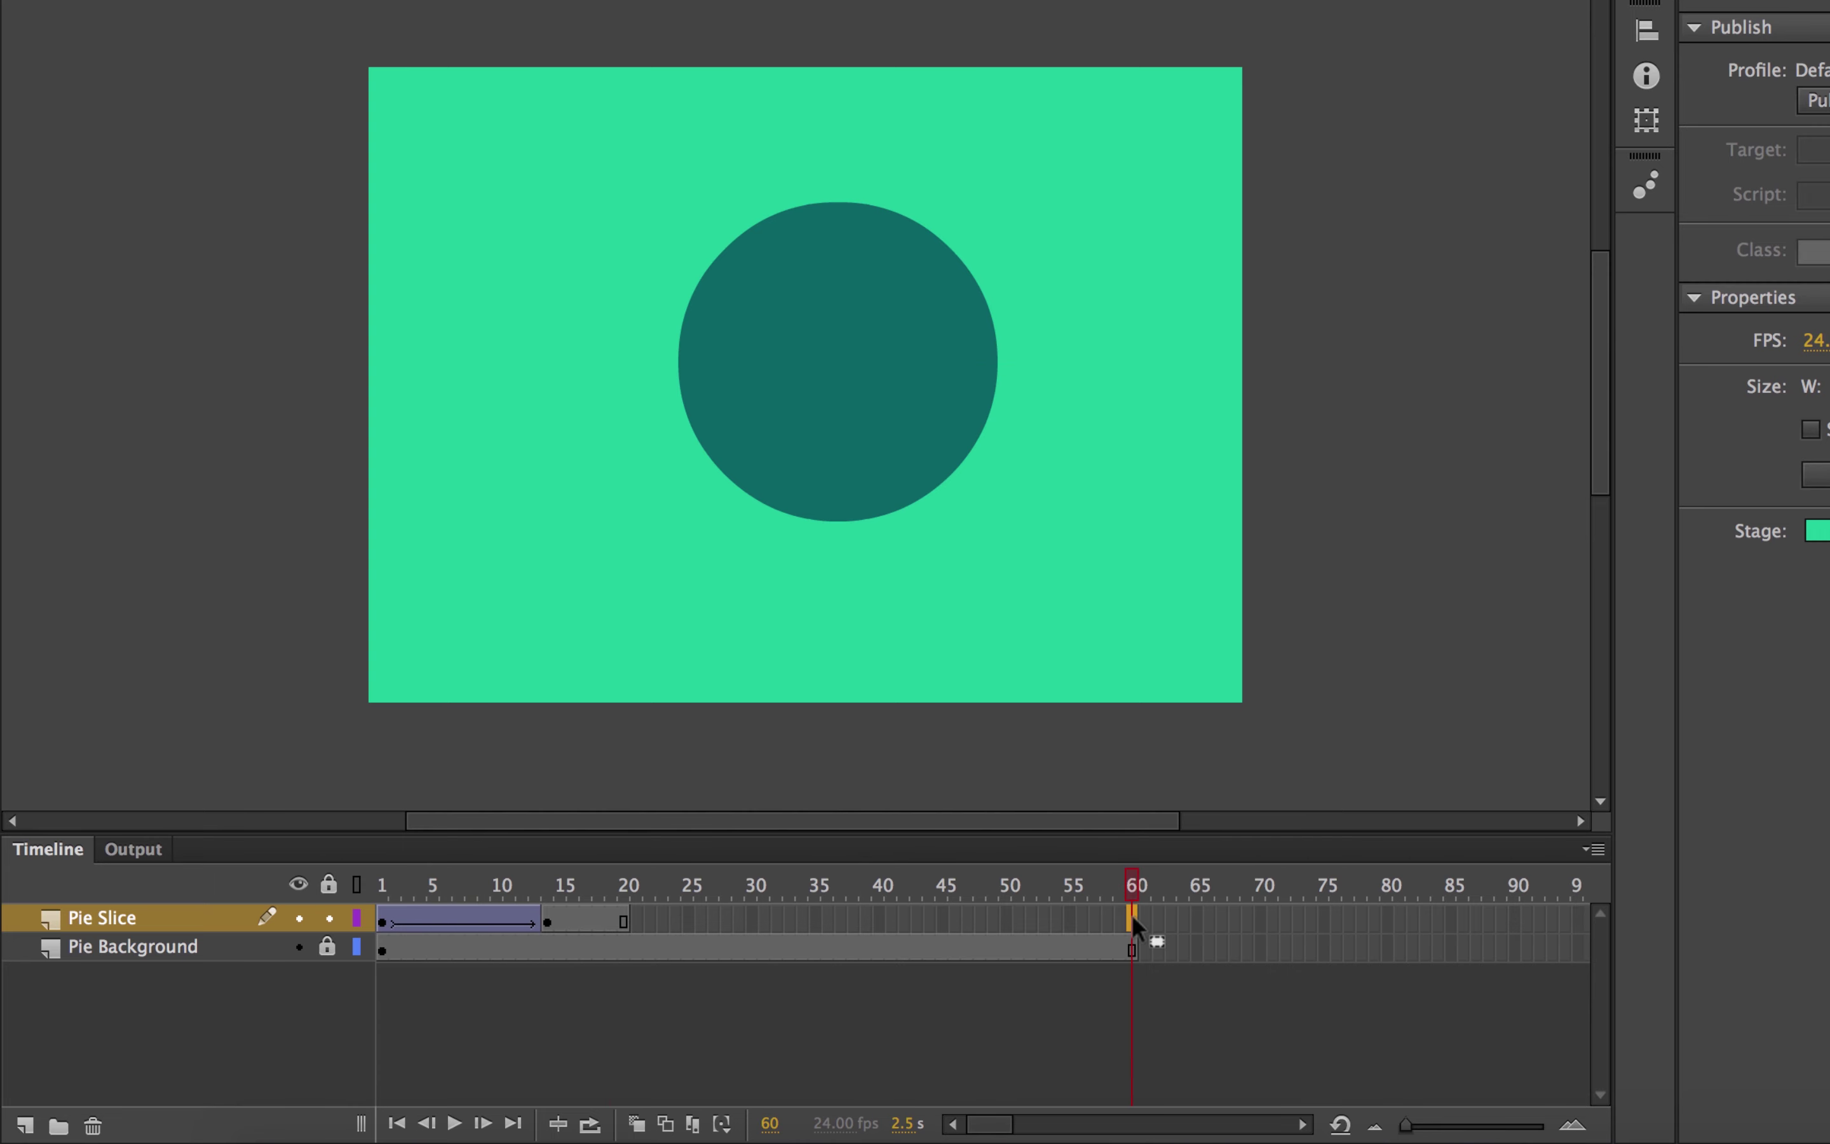
right_click(1132, 915)
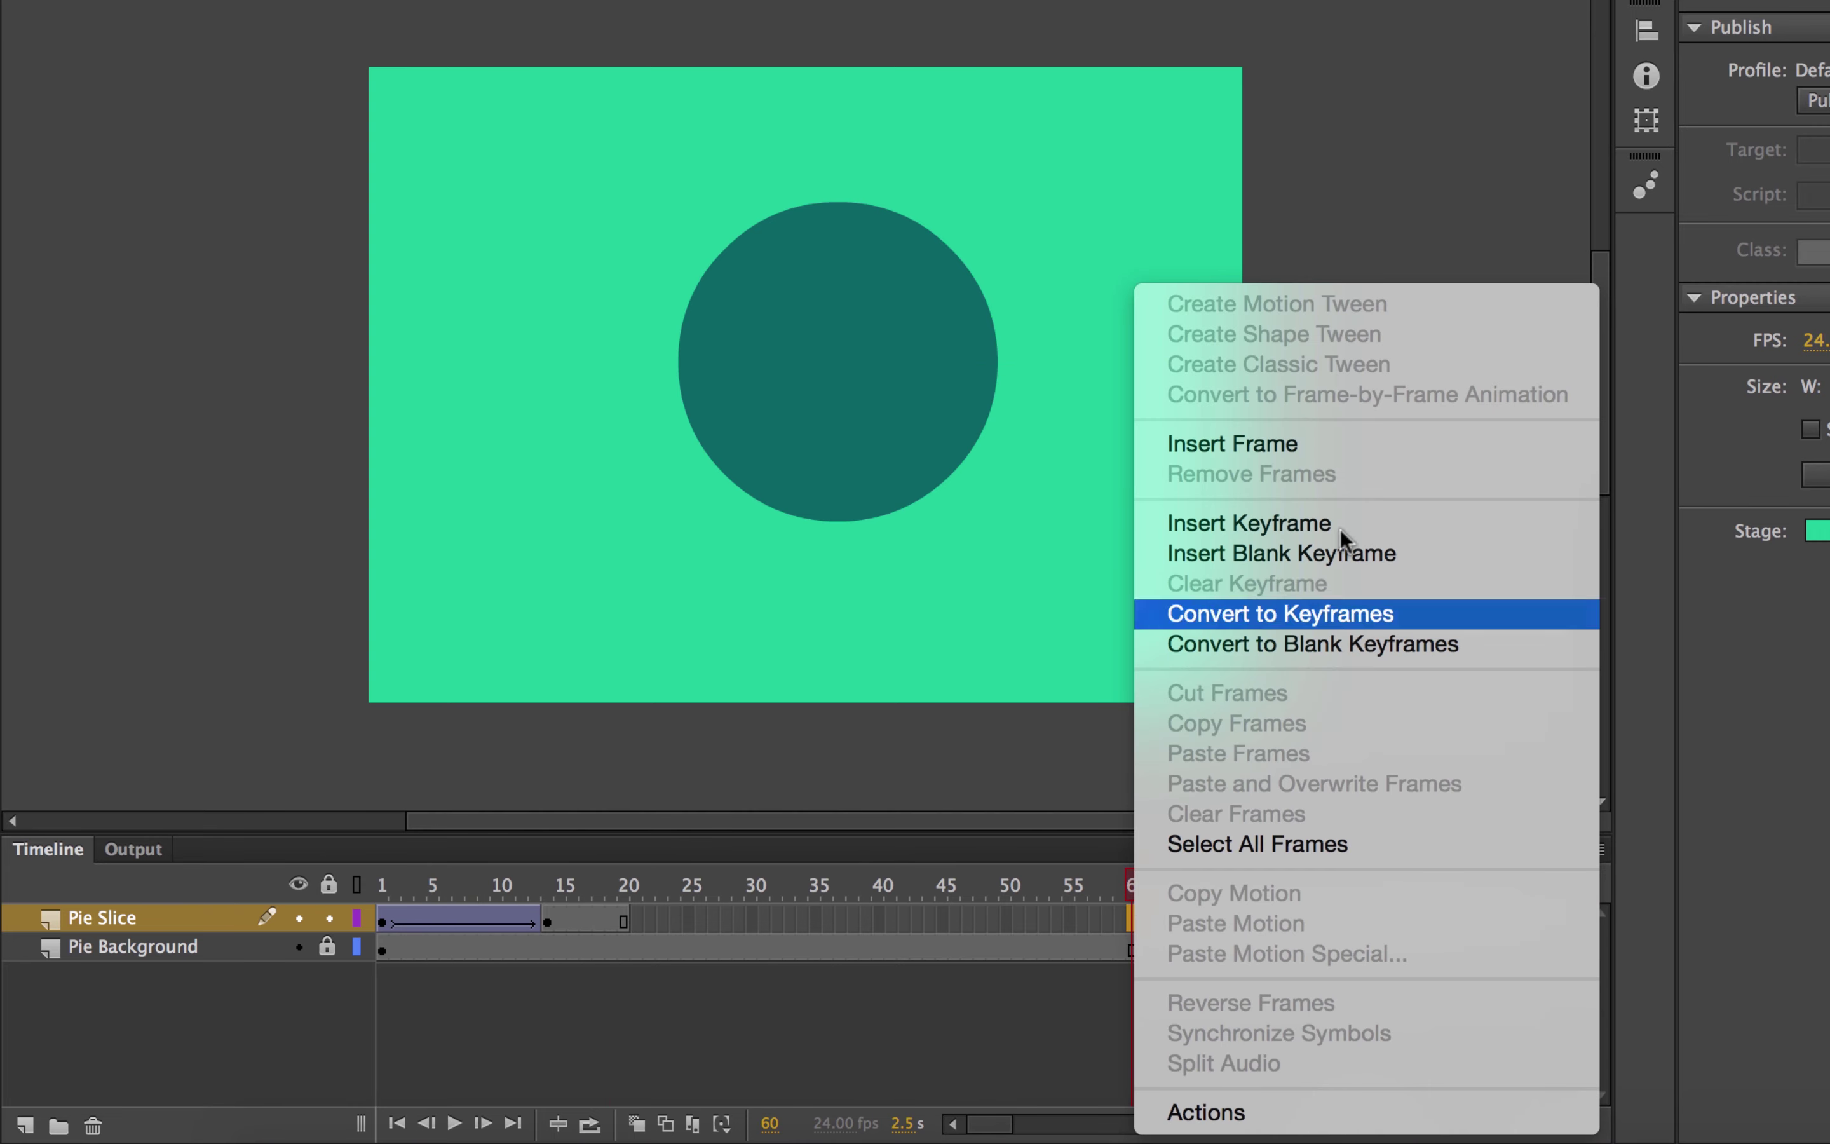
click(1328, 452)
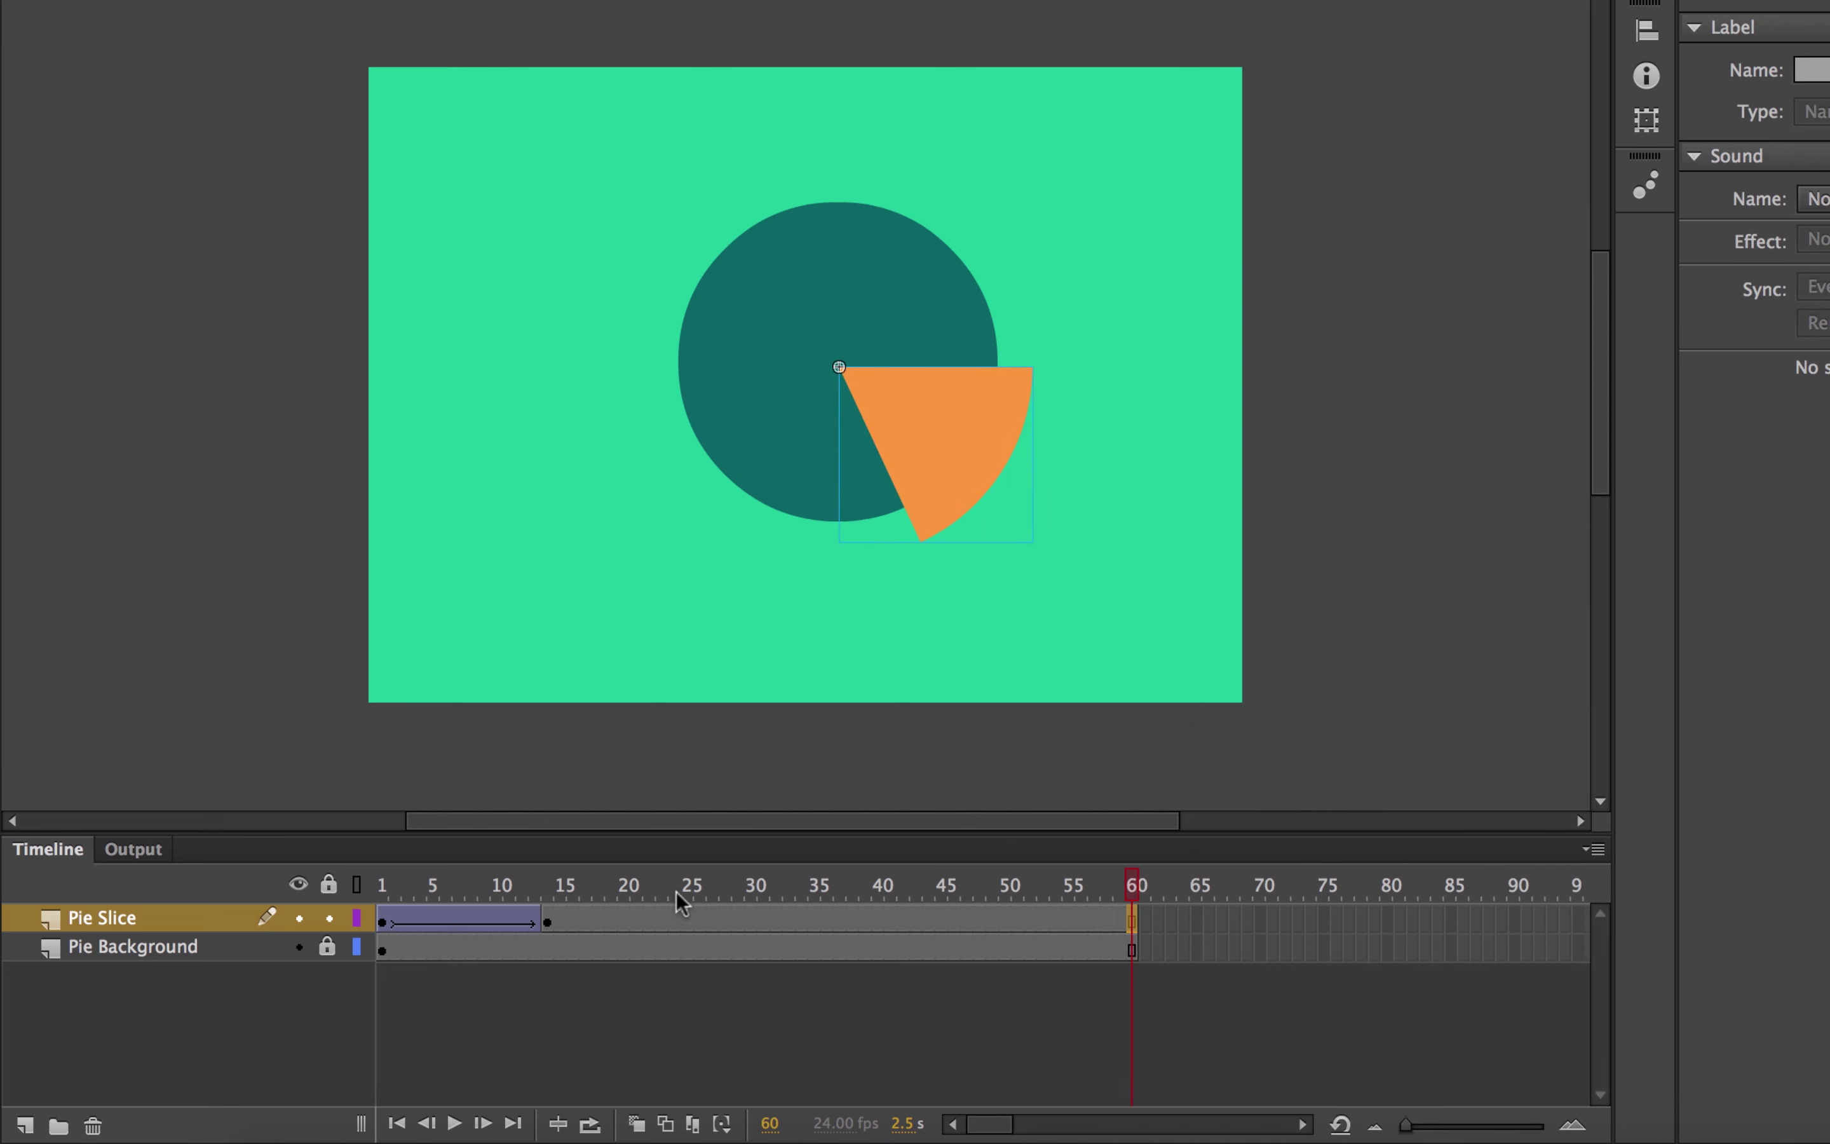
drag(676, 893, 379, 908)
Step: Add a new layer named 'Mask' above Pie Slice
click(25, 1126)
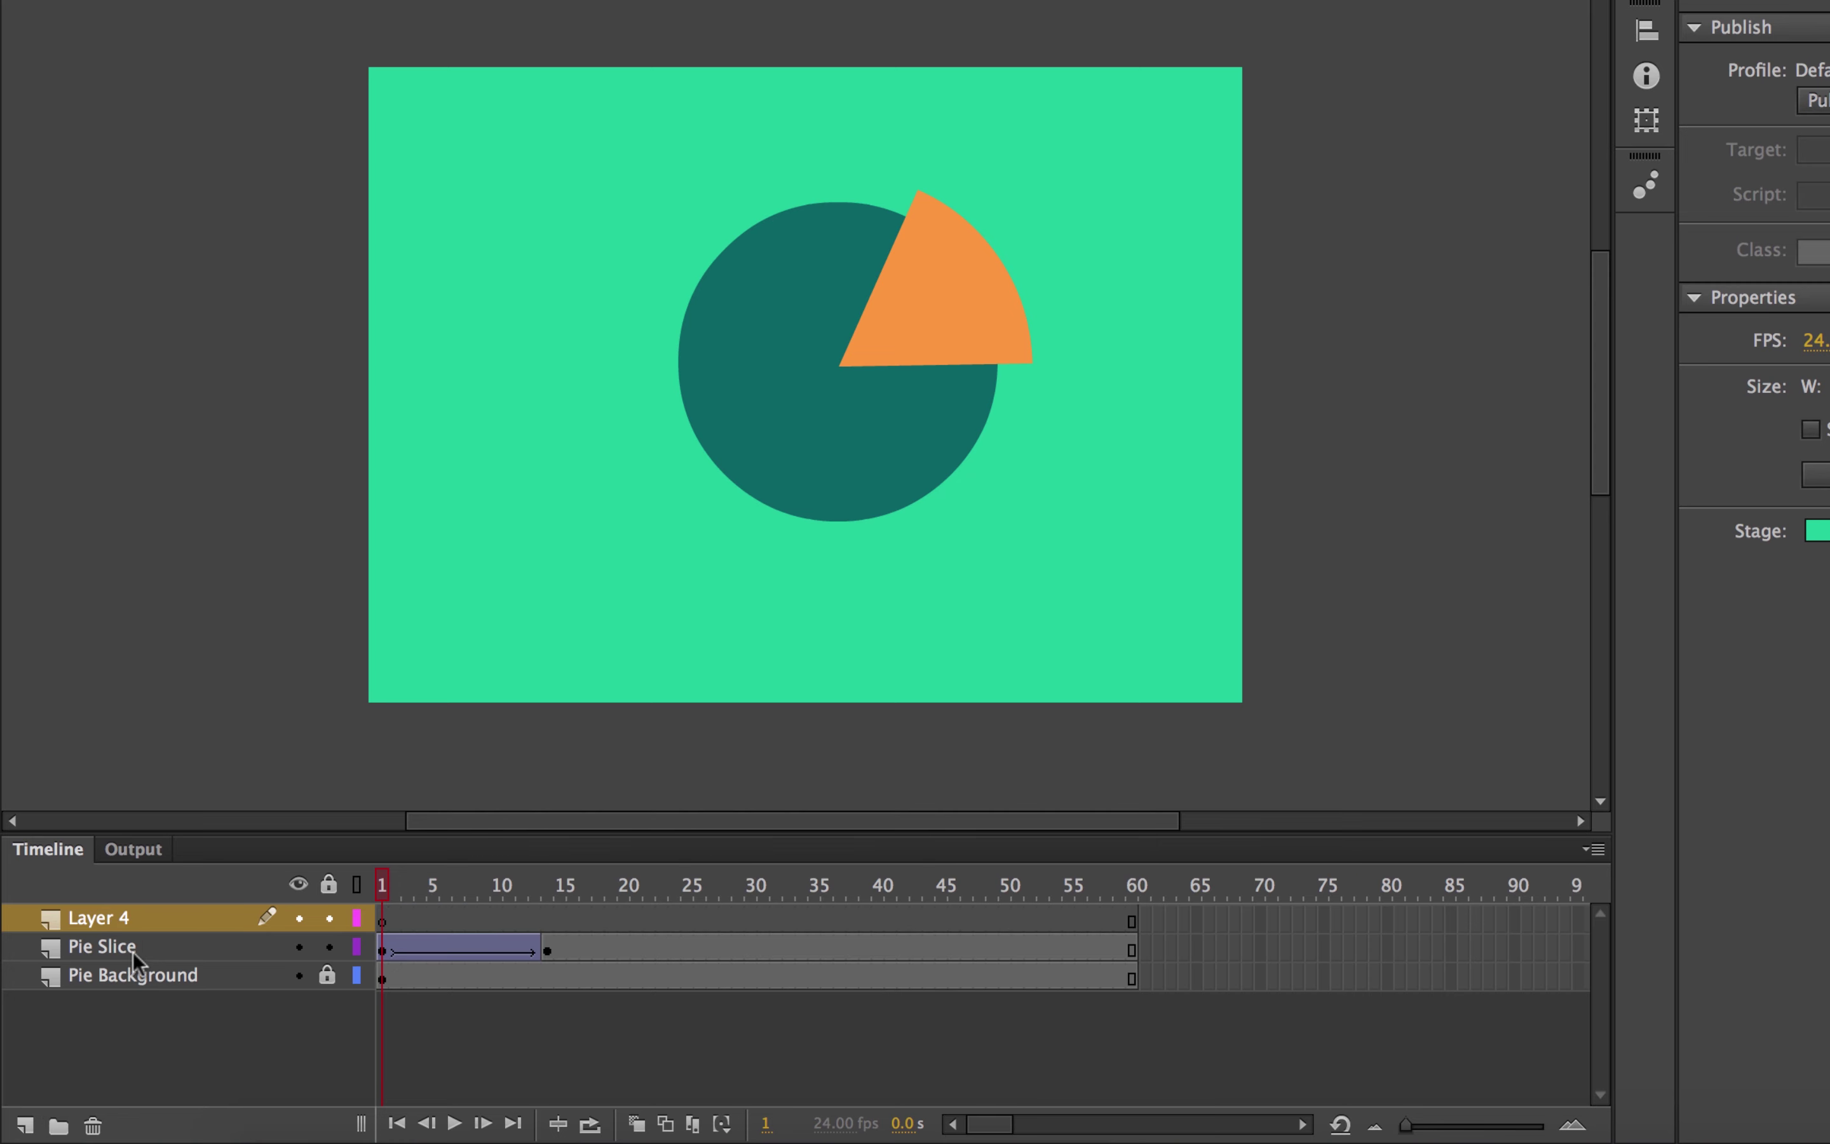
double_click(125, 918)
text(Mask)
key(Return)
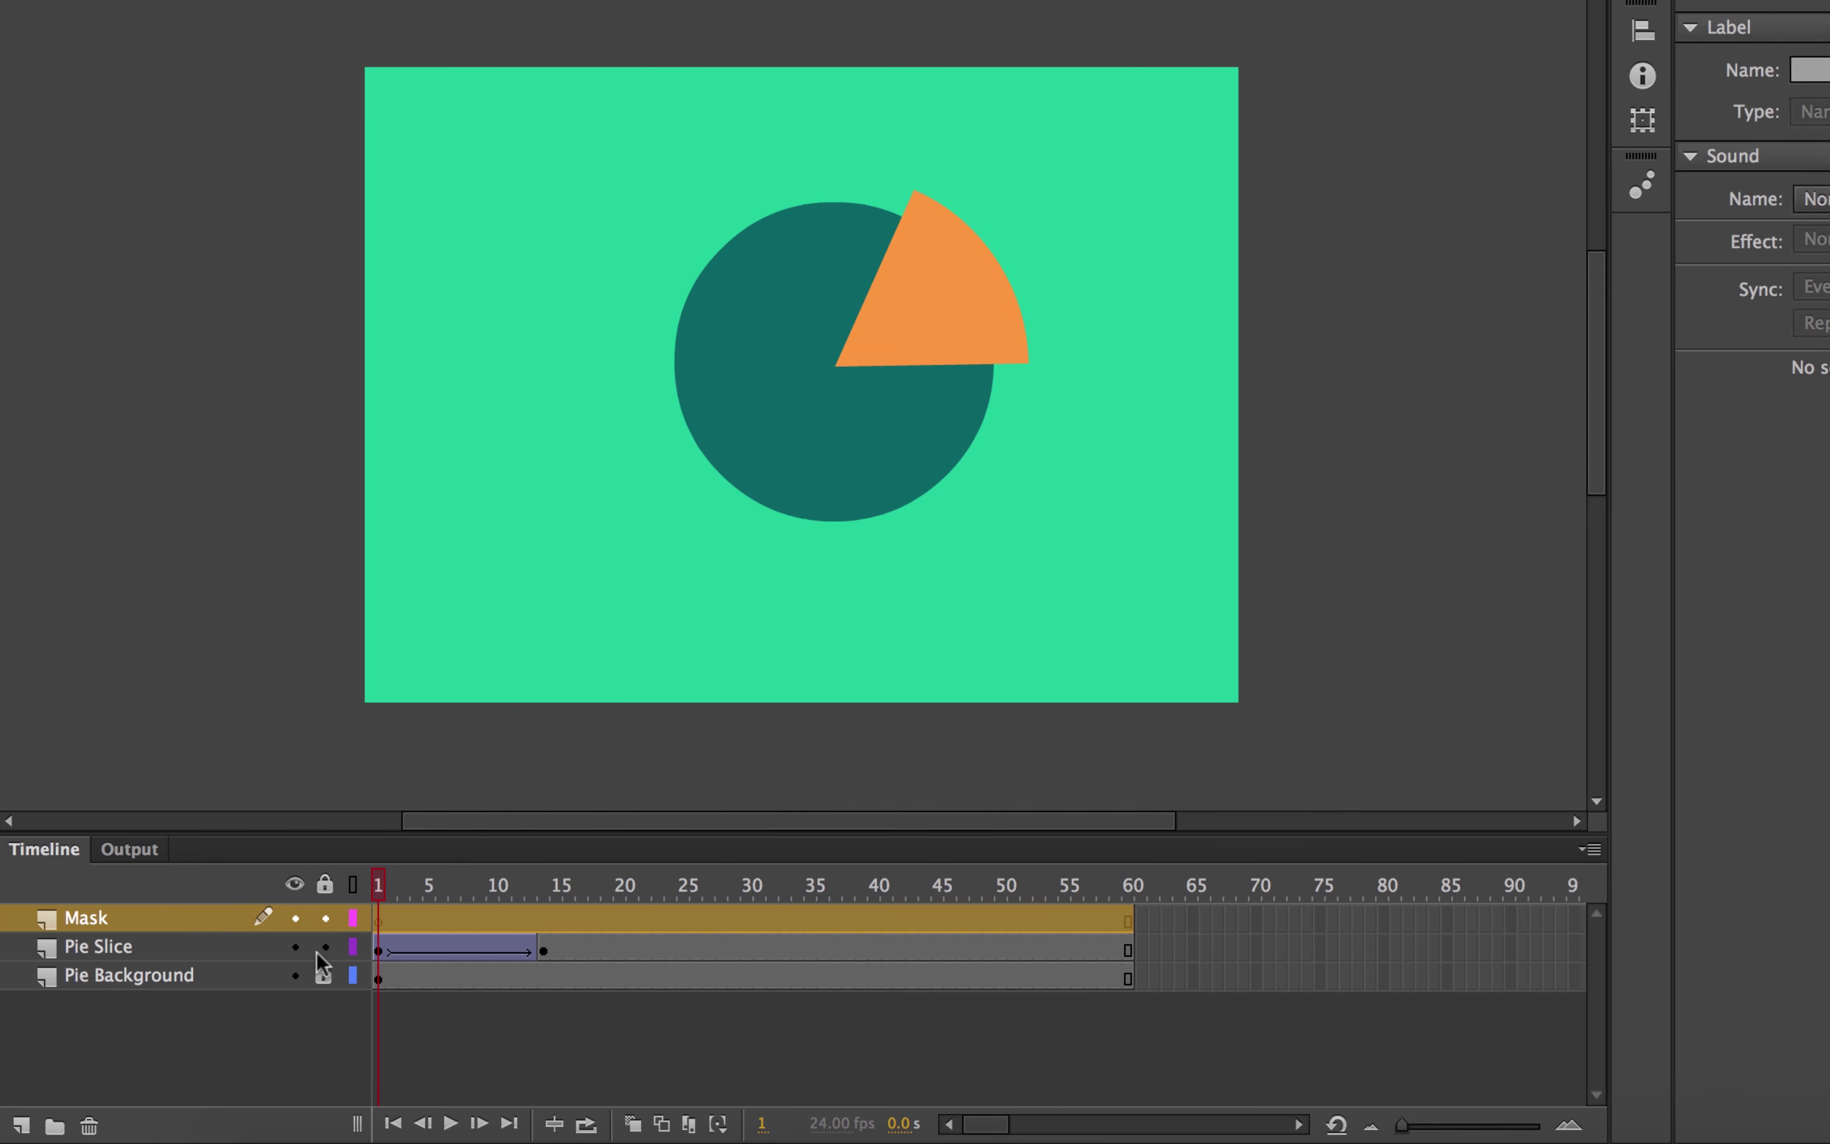
Step: Draw a green rectangle below the slice's flat edge with the Rectangle tool
click(1792, 123)
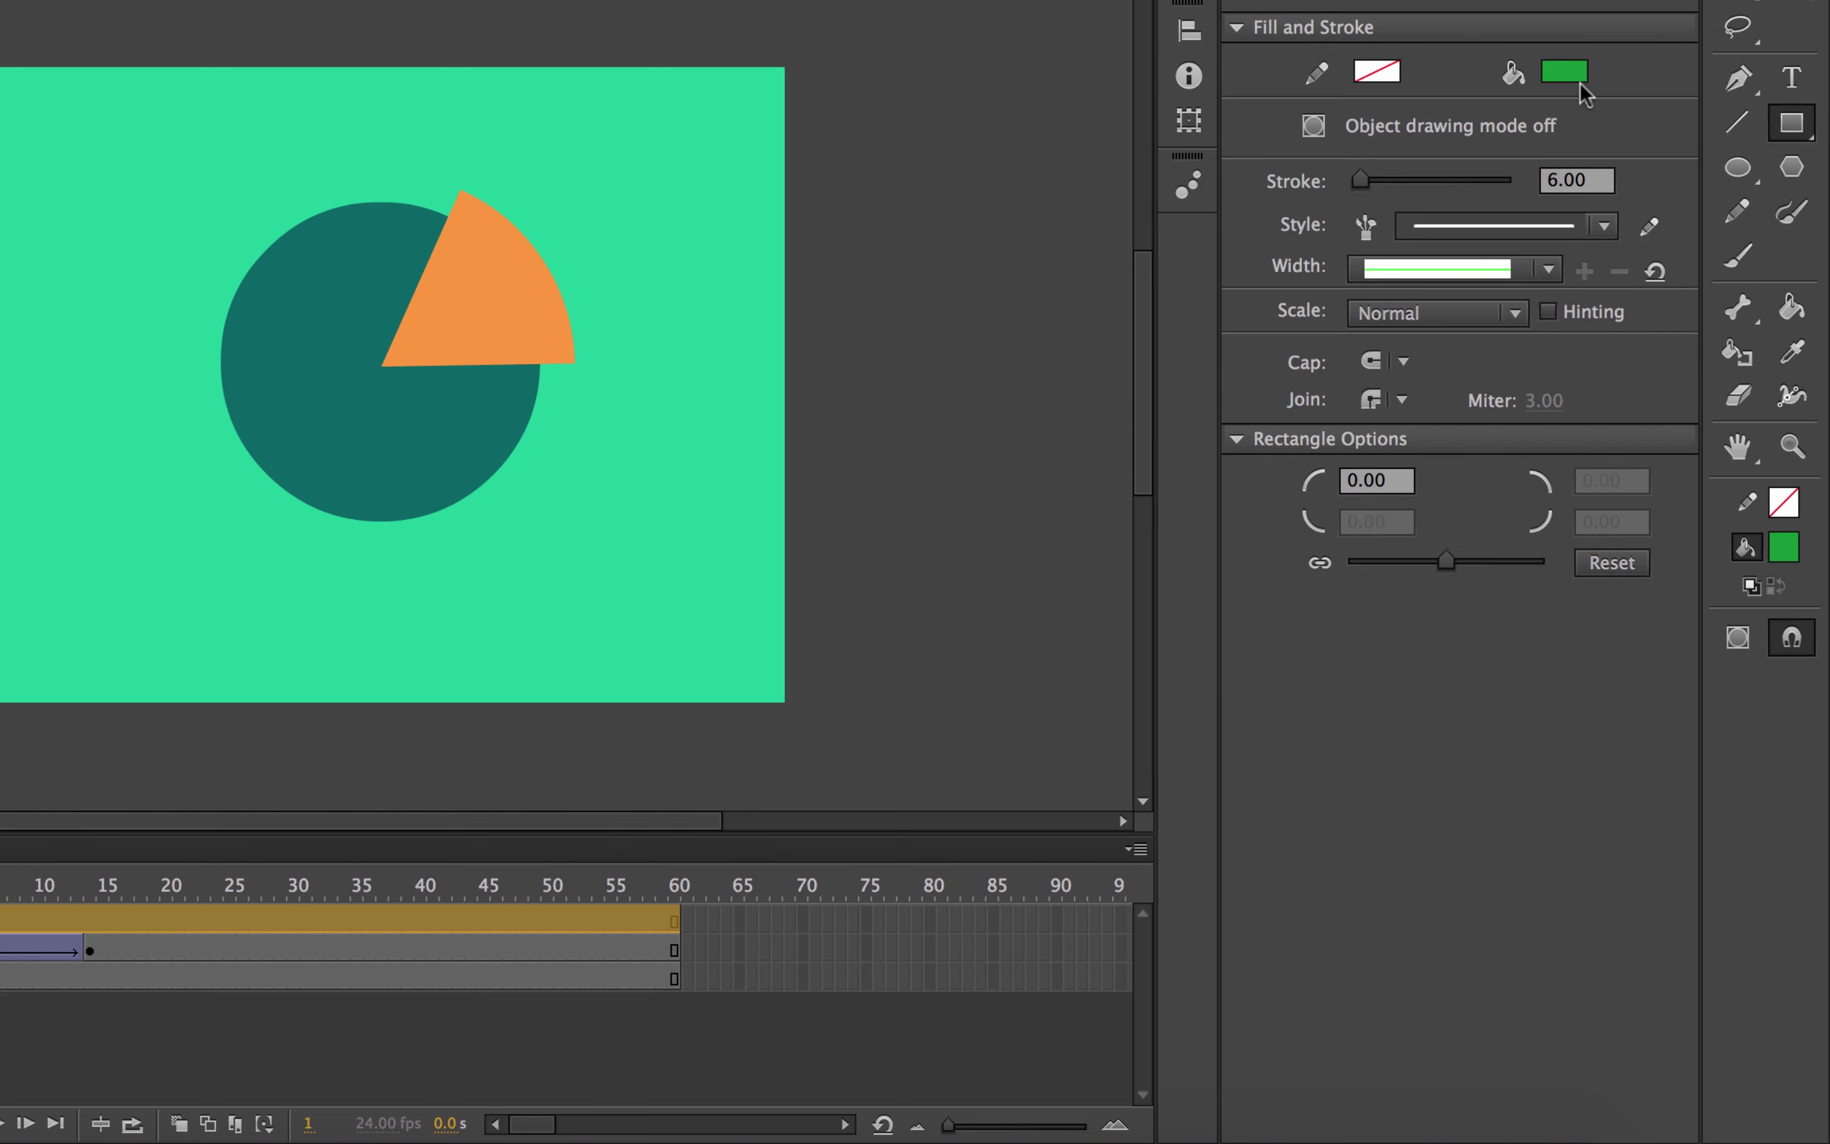
click(1573, 73)
click(1209, 194)
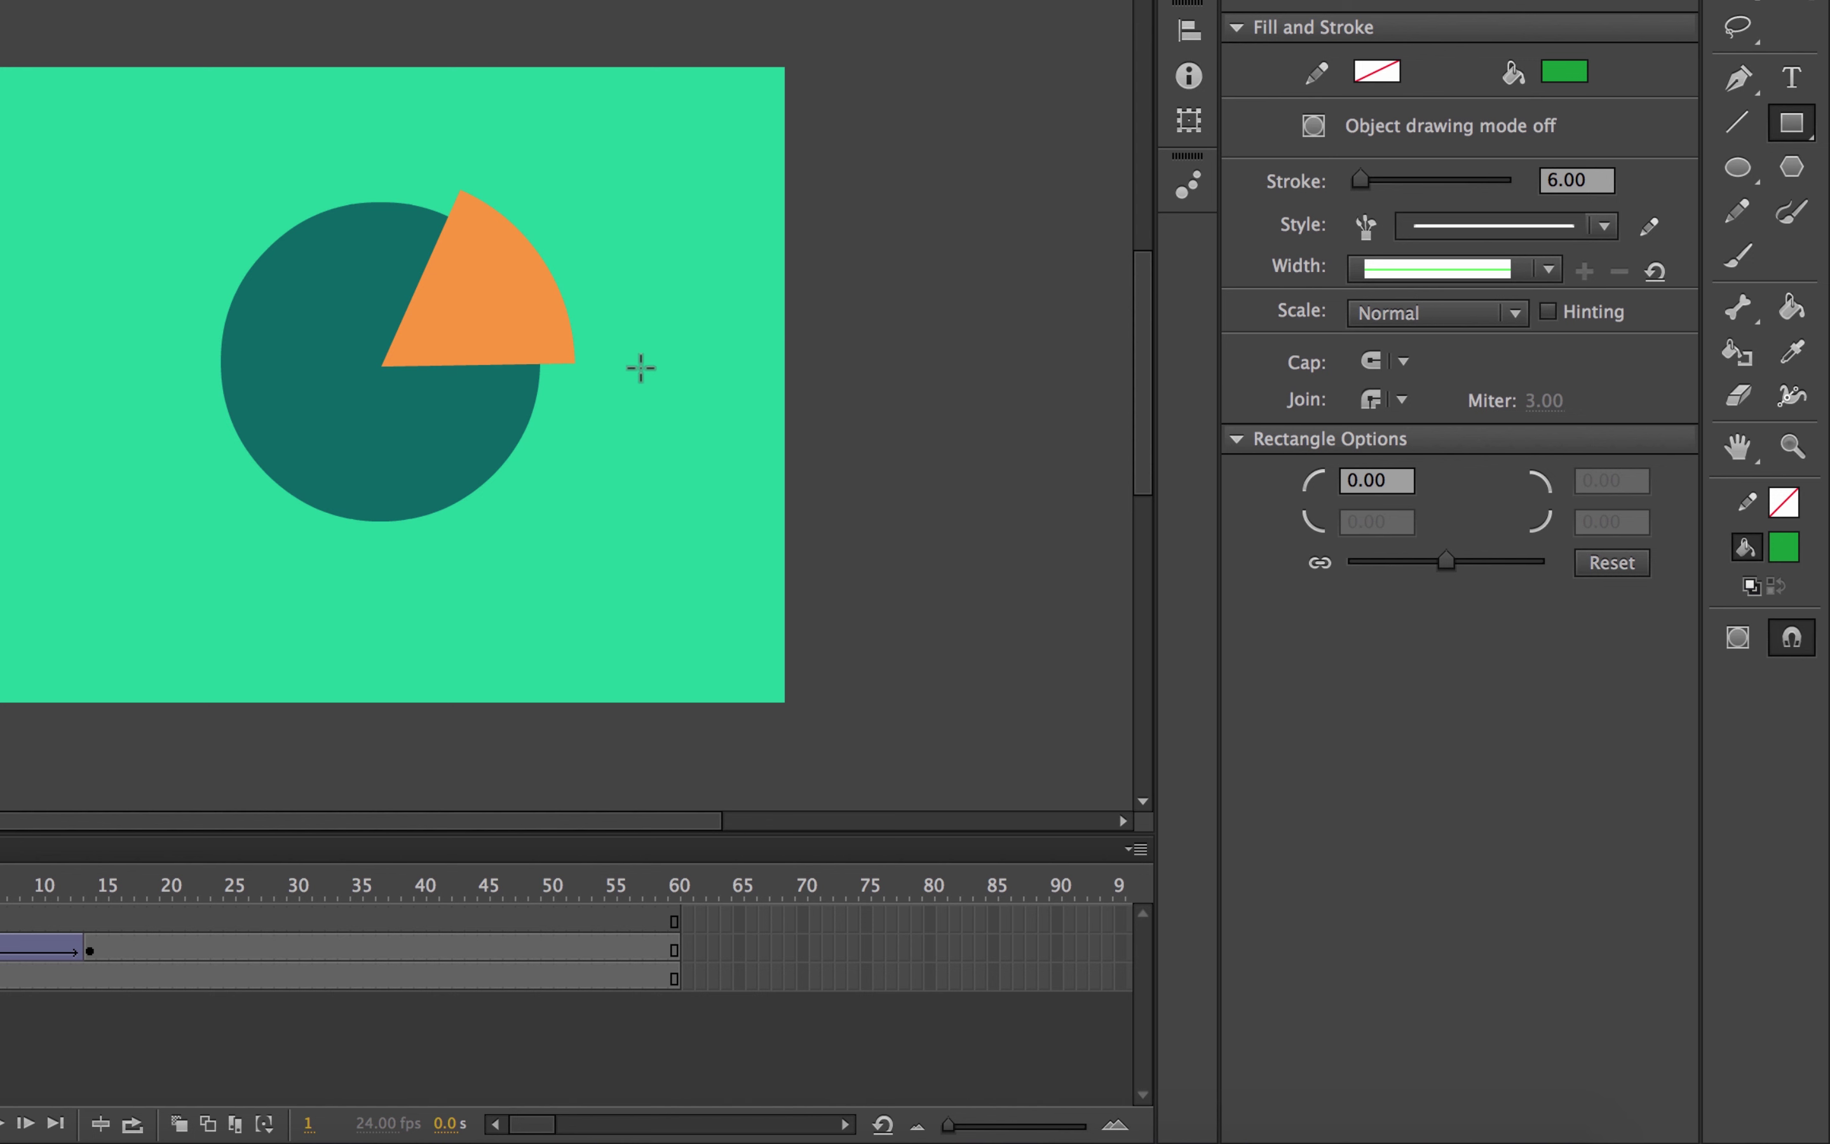
drag(603, 368, 315, 589)
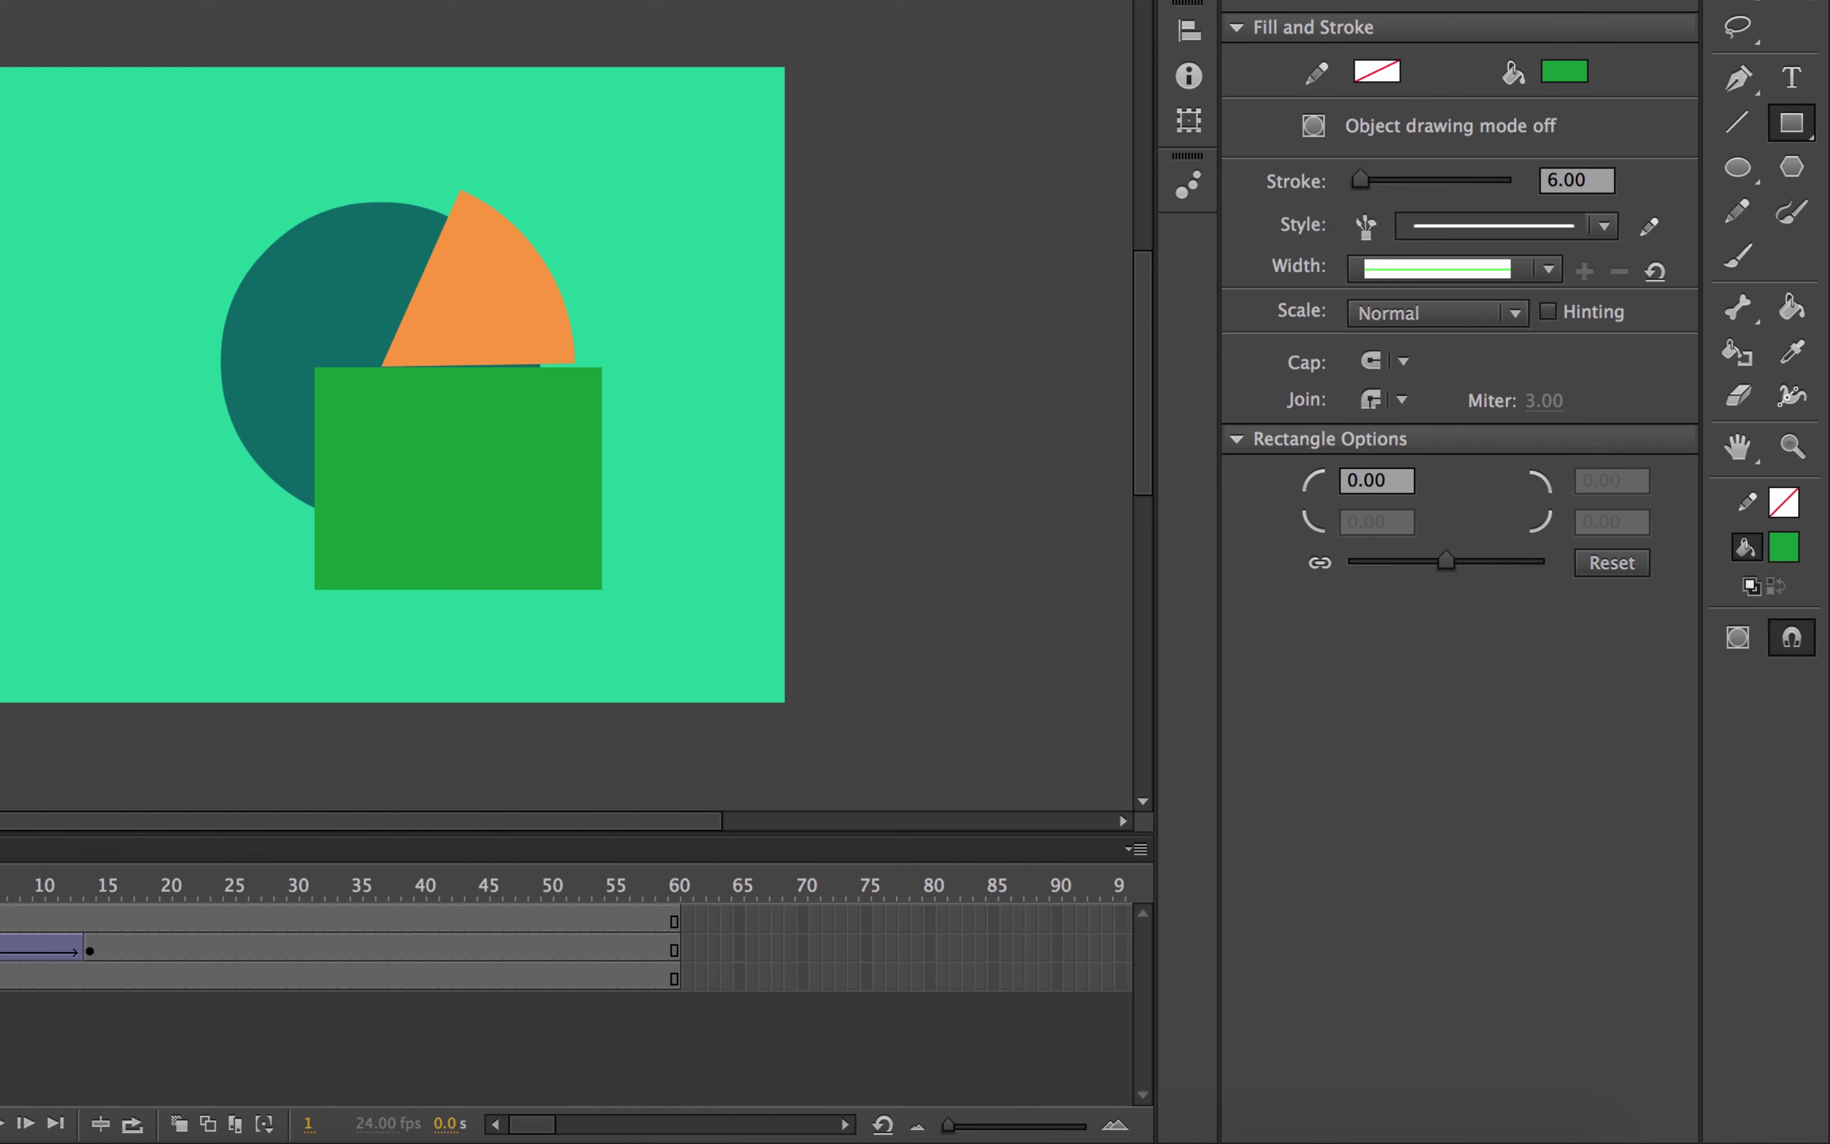
Step: Resize the rectangle to 253 px wide and taller, then nudge it down 2 px
key(v)
click(427, 435)
key(q)
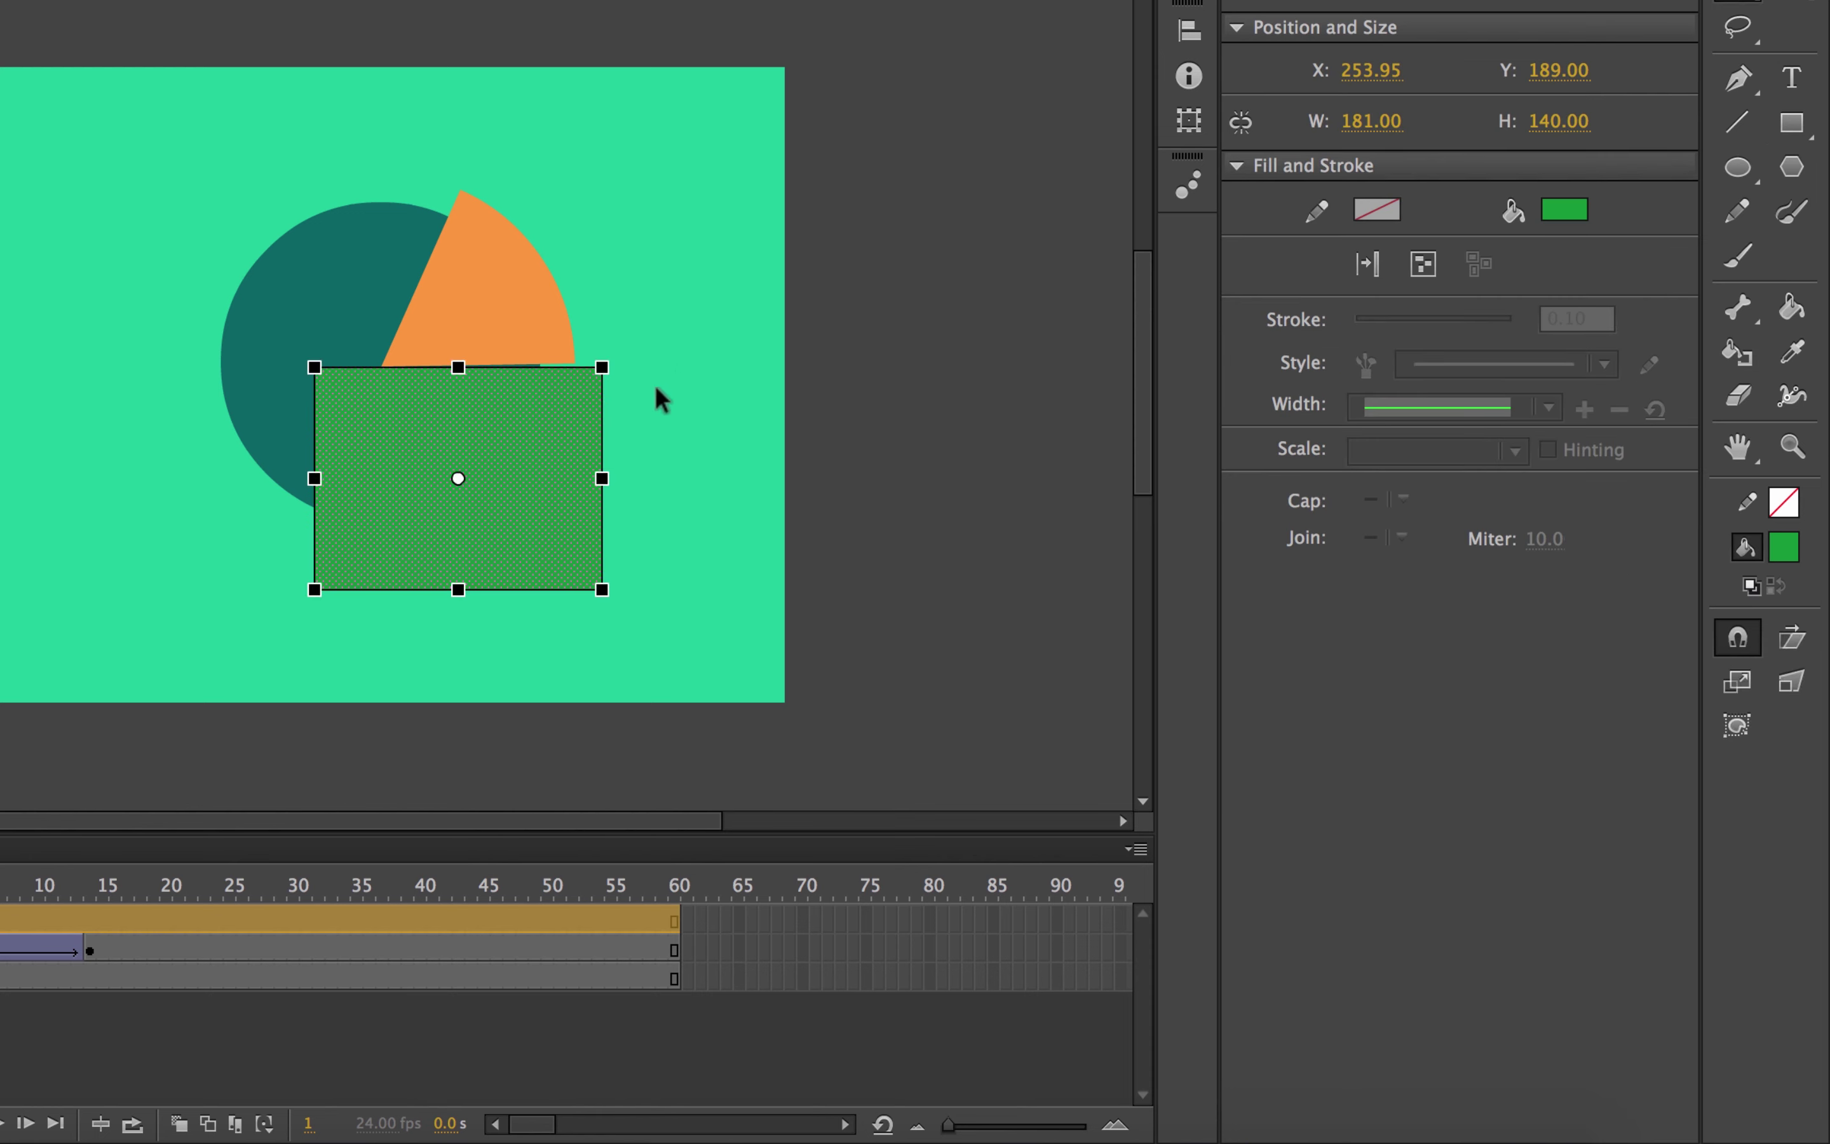
drag(602, 477, 659, 478)
mouse_move(458, 591)
mouse_down()
mouse_move(466, 617)
mouse_move(460, 603)
mouse_up()
key(v)
mouse_move(519, 436)
mouse_down()
mouse_move(523, 476)
mouse_move(529, 449)
mouse_up()
key(Down)
key(Down)
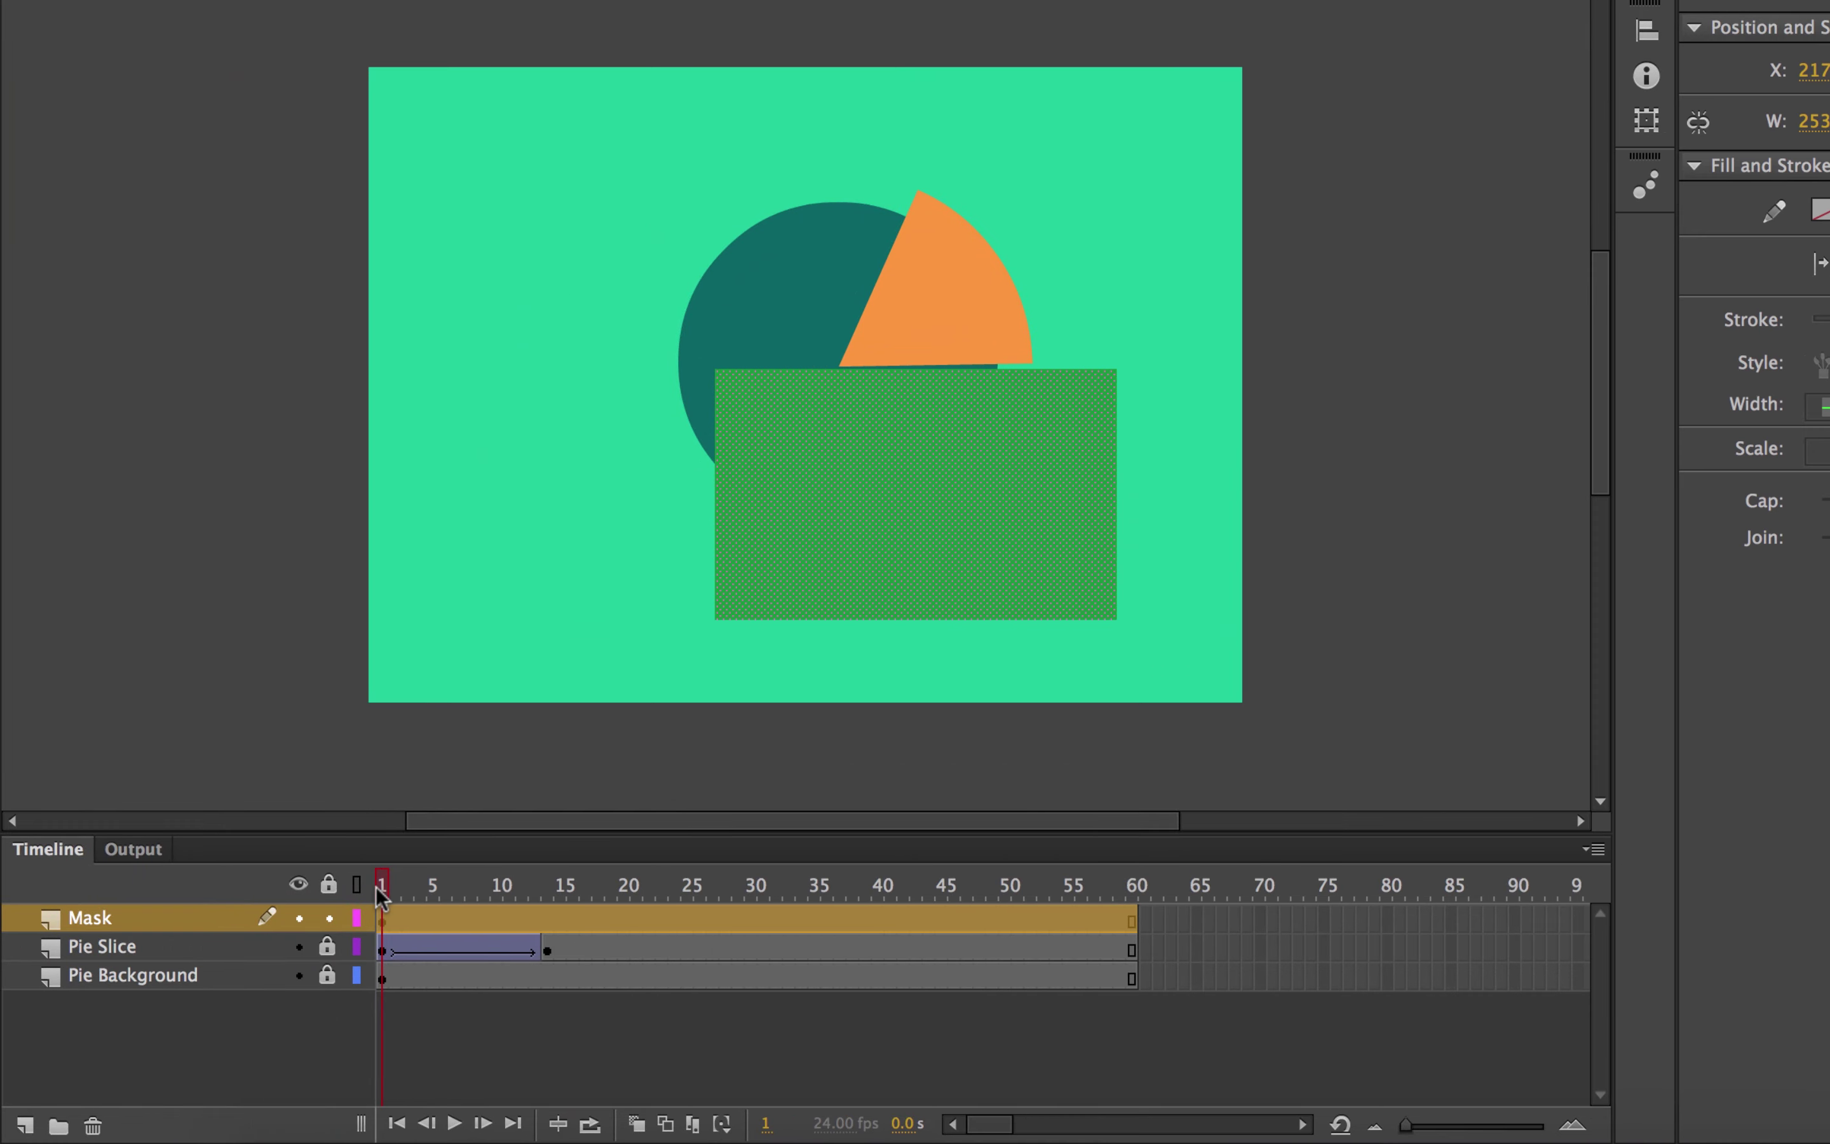
Step: Insert a keyframe at frame 14 and nudge the rectangle up about 4 px
drag(382, 897, 549, 951)
key(F6)
click(1066, 416)
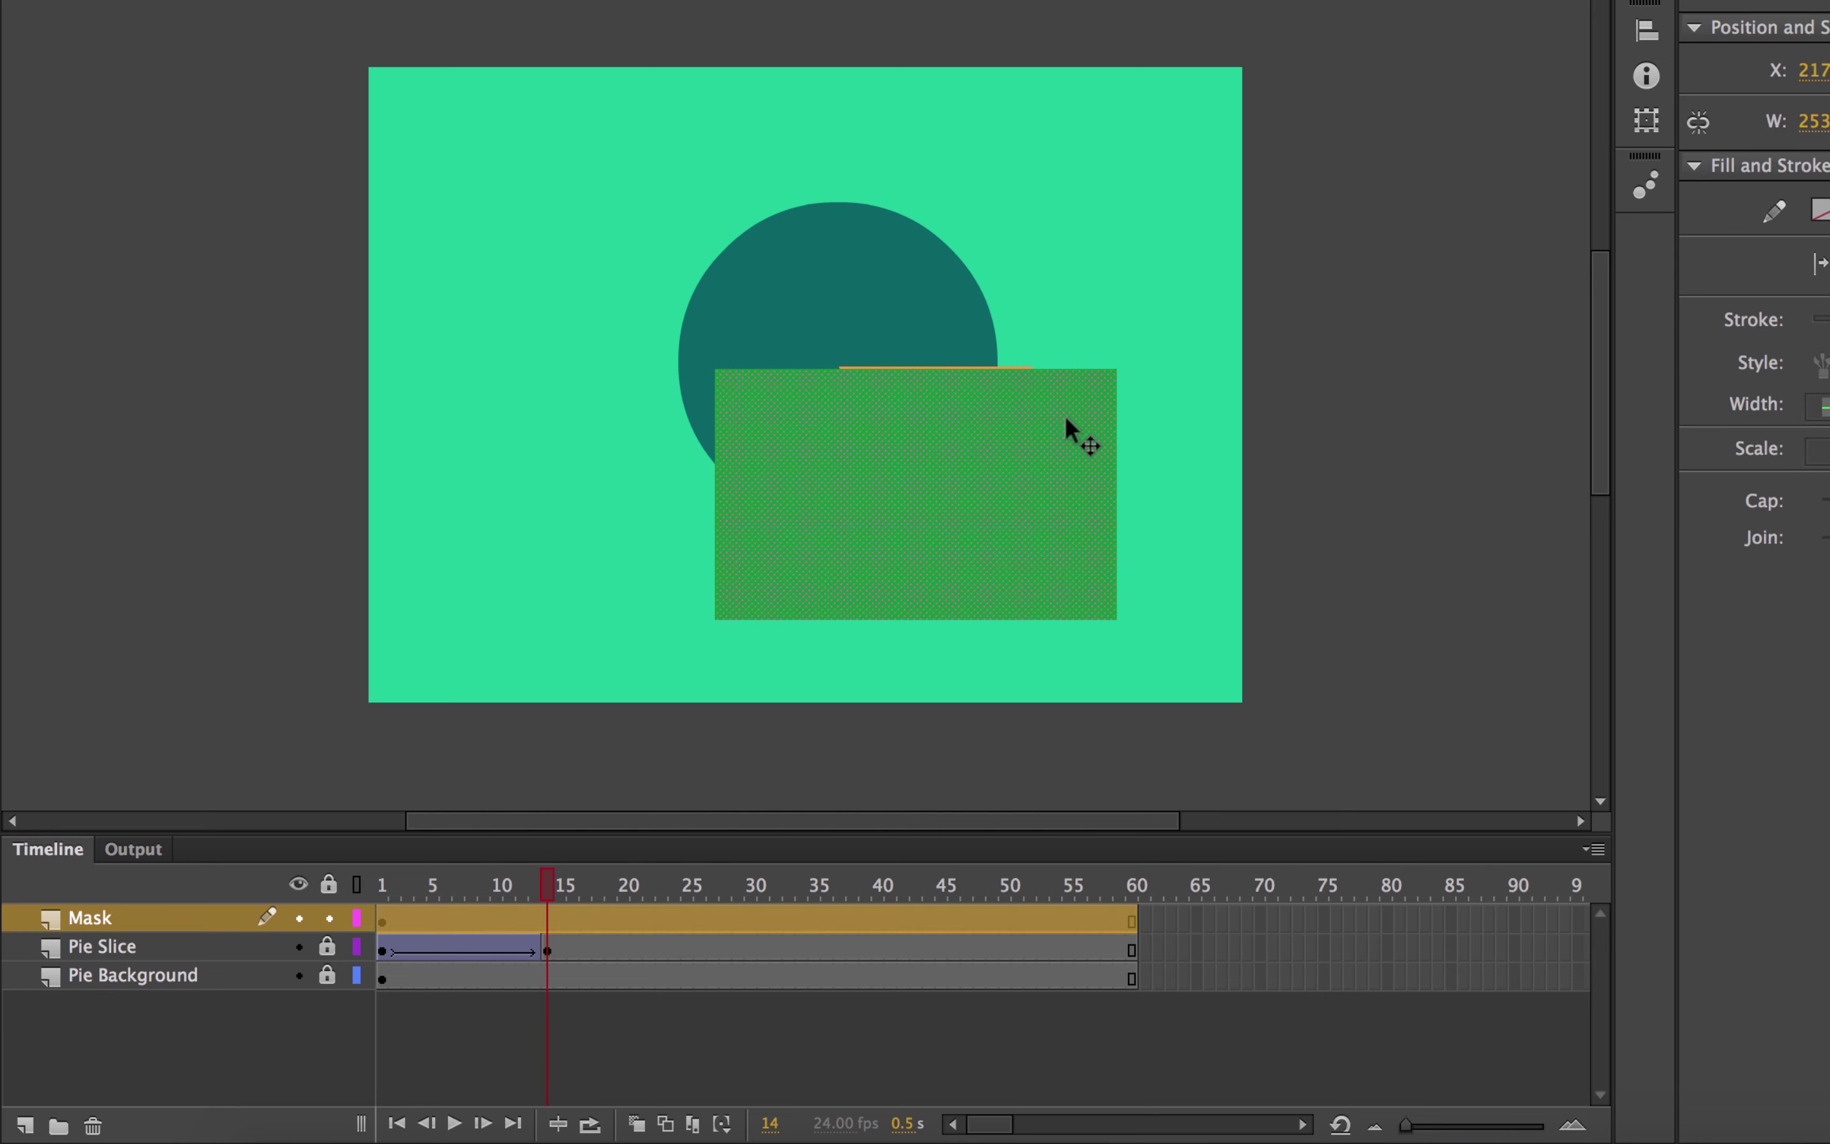
key(Up)
key(Up)
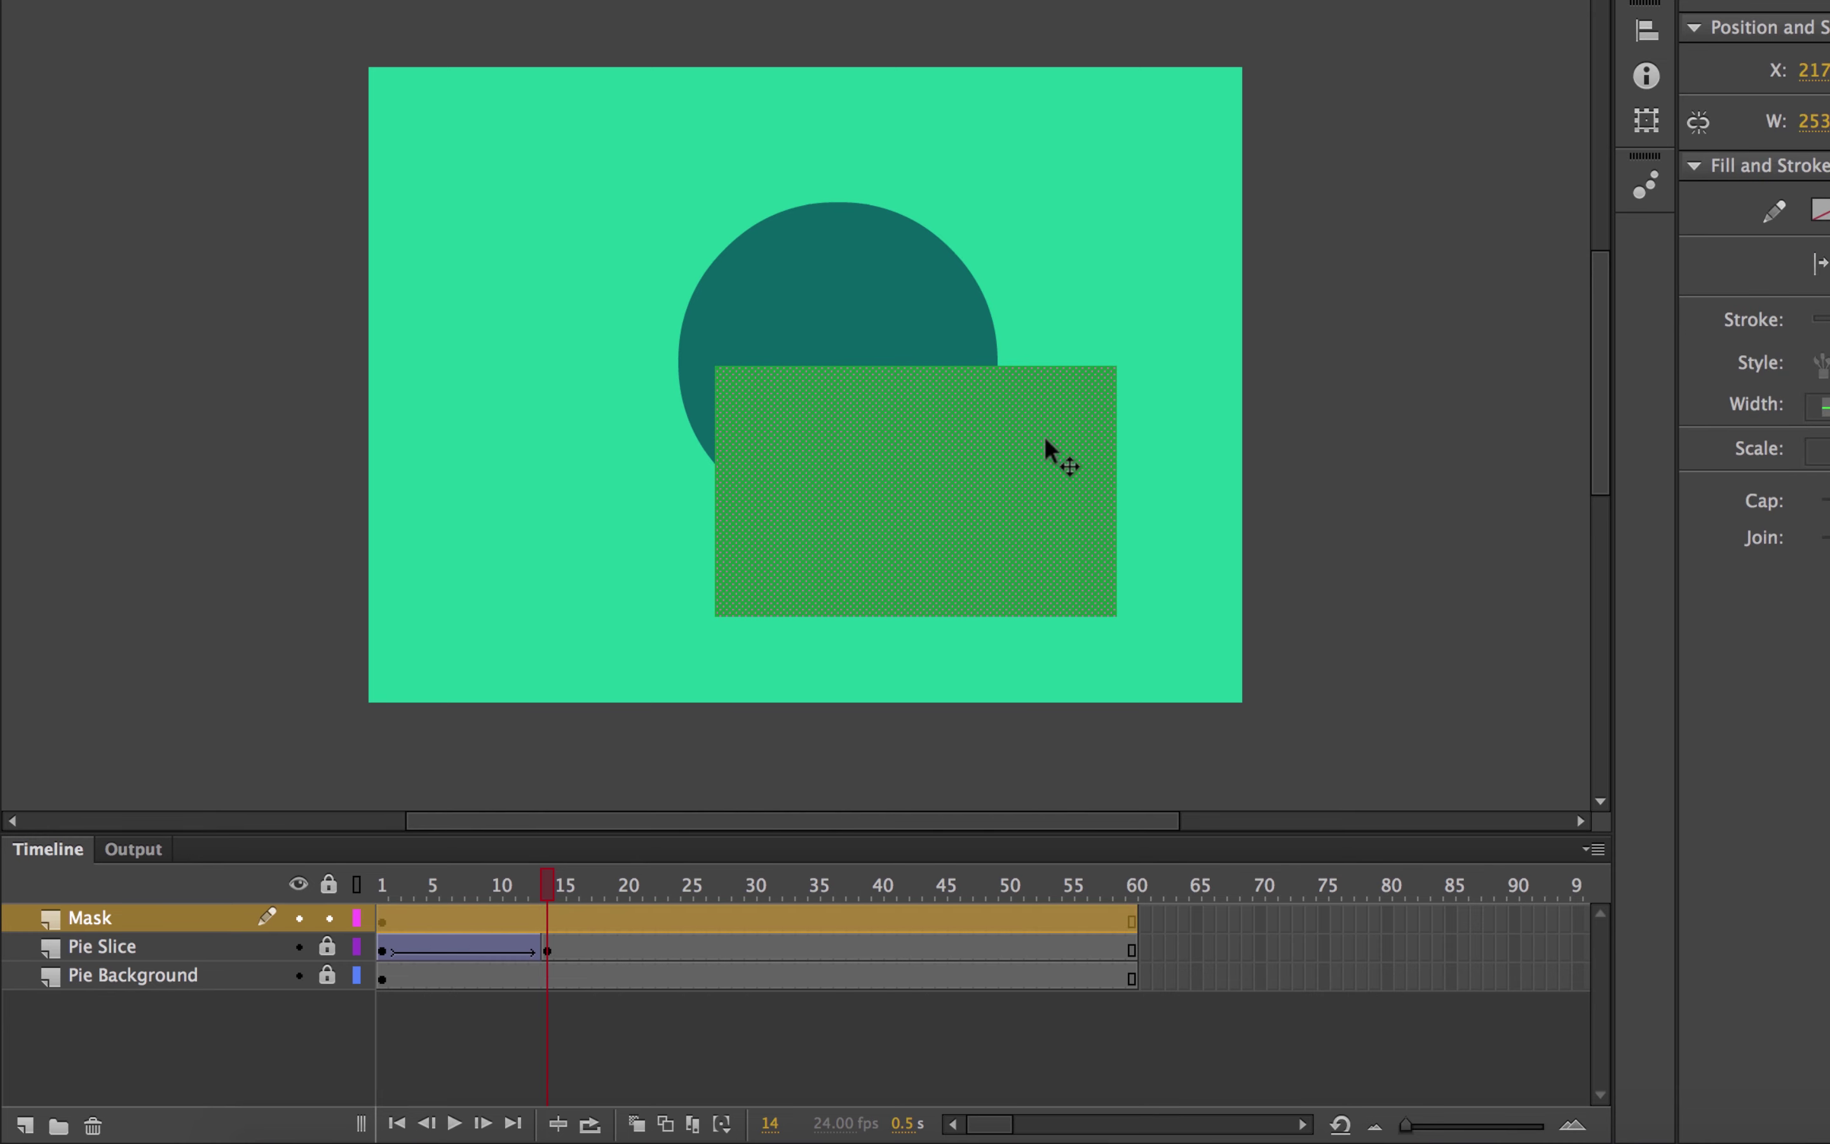
Step: Make the Mask layer a mask over Pie Slice and scrub to preview the slice reveal
click(382, 886)
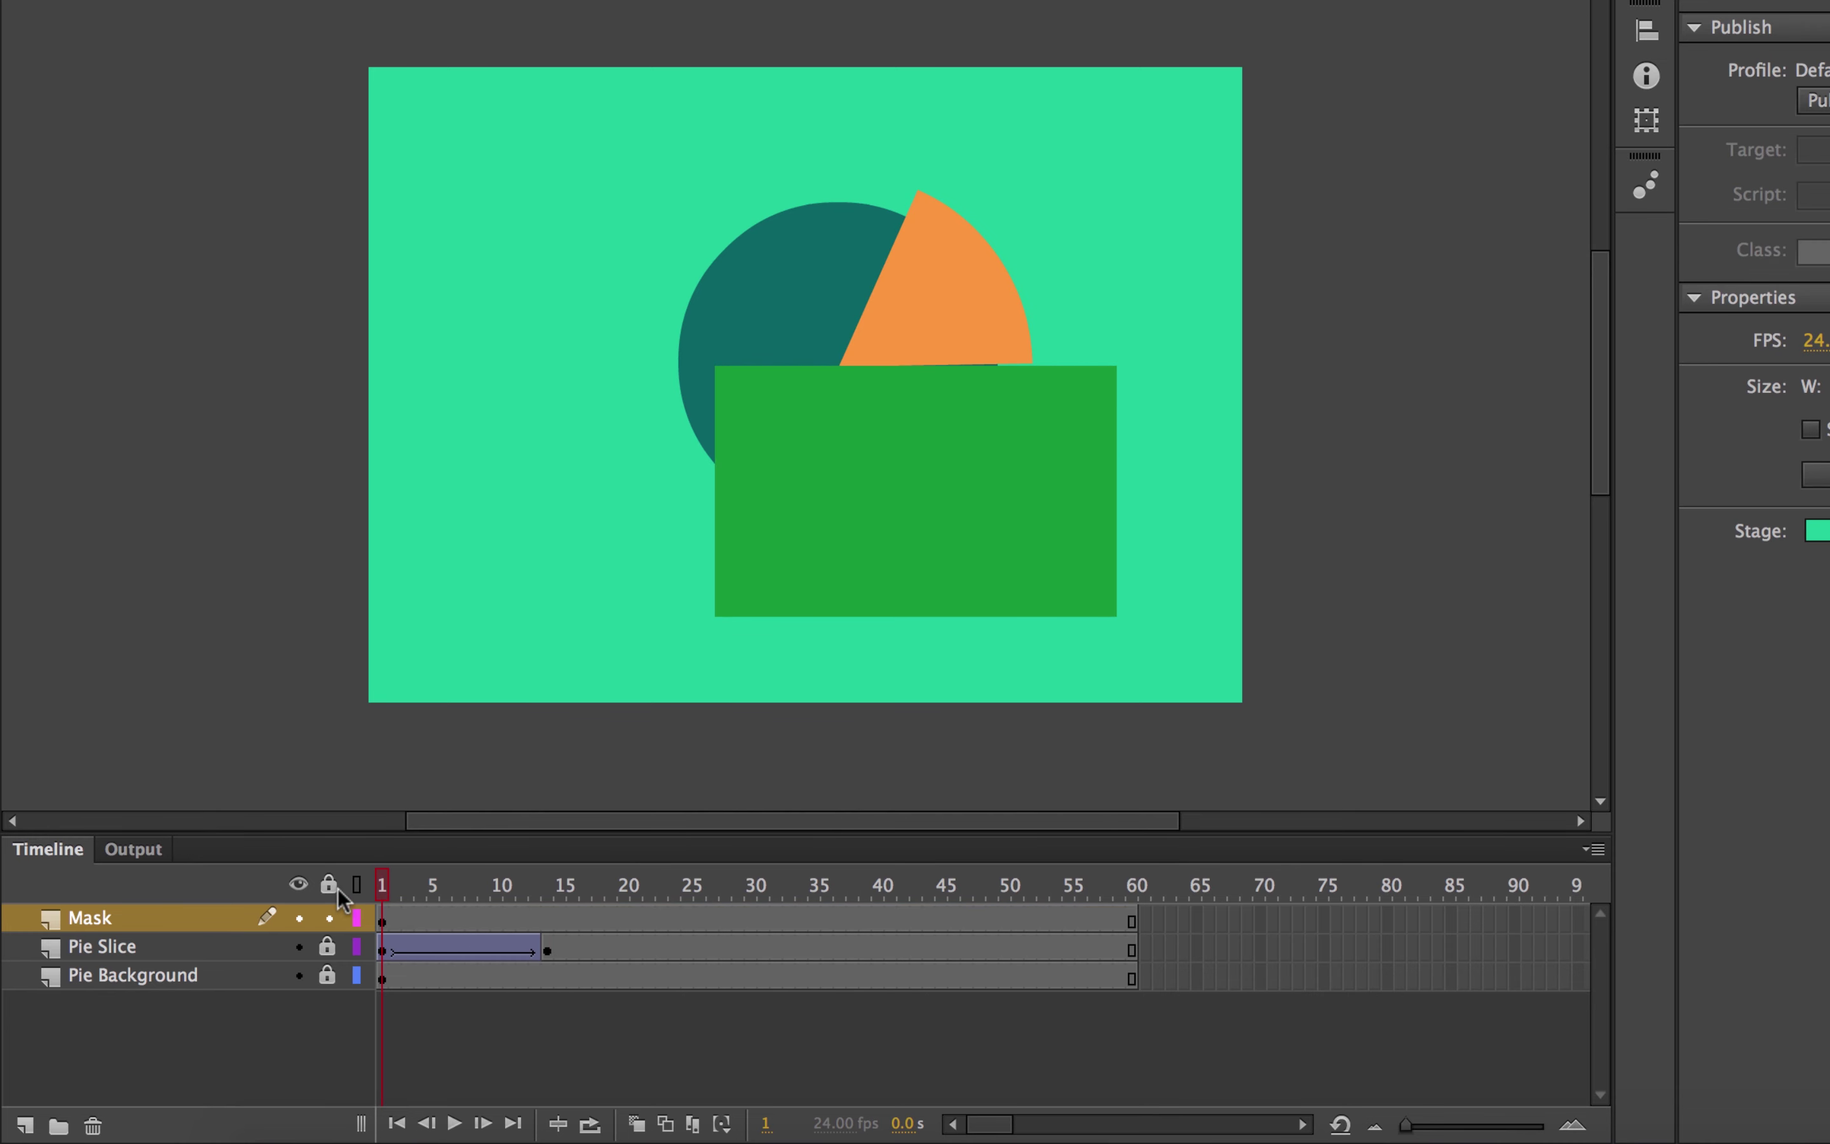
drag(382, 887, 340, 903)
click(951, 469)
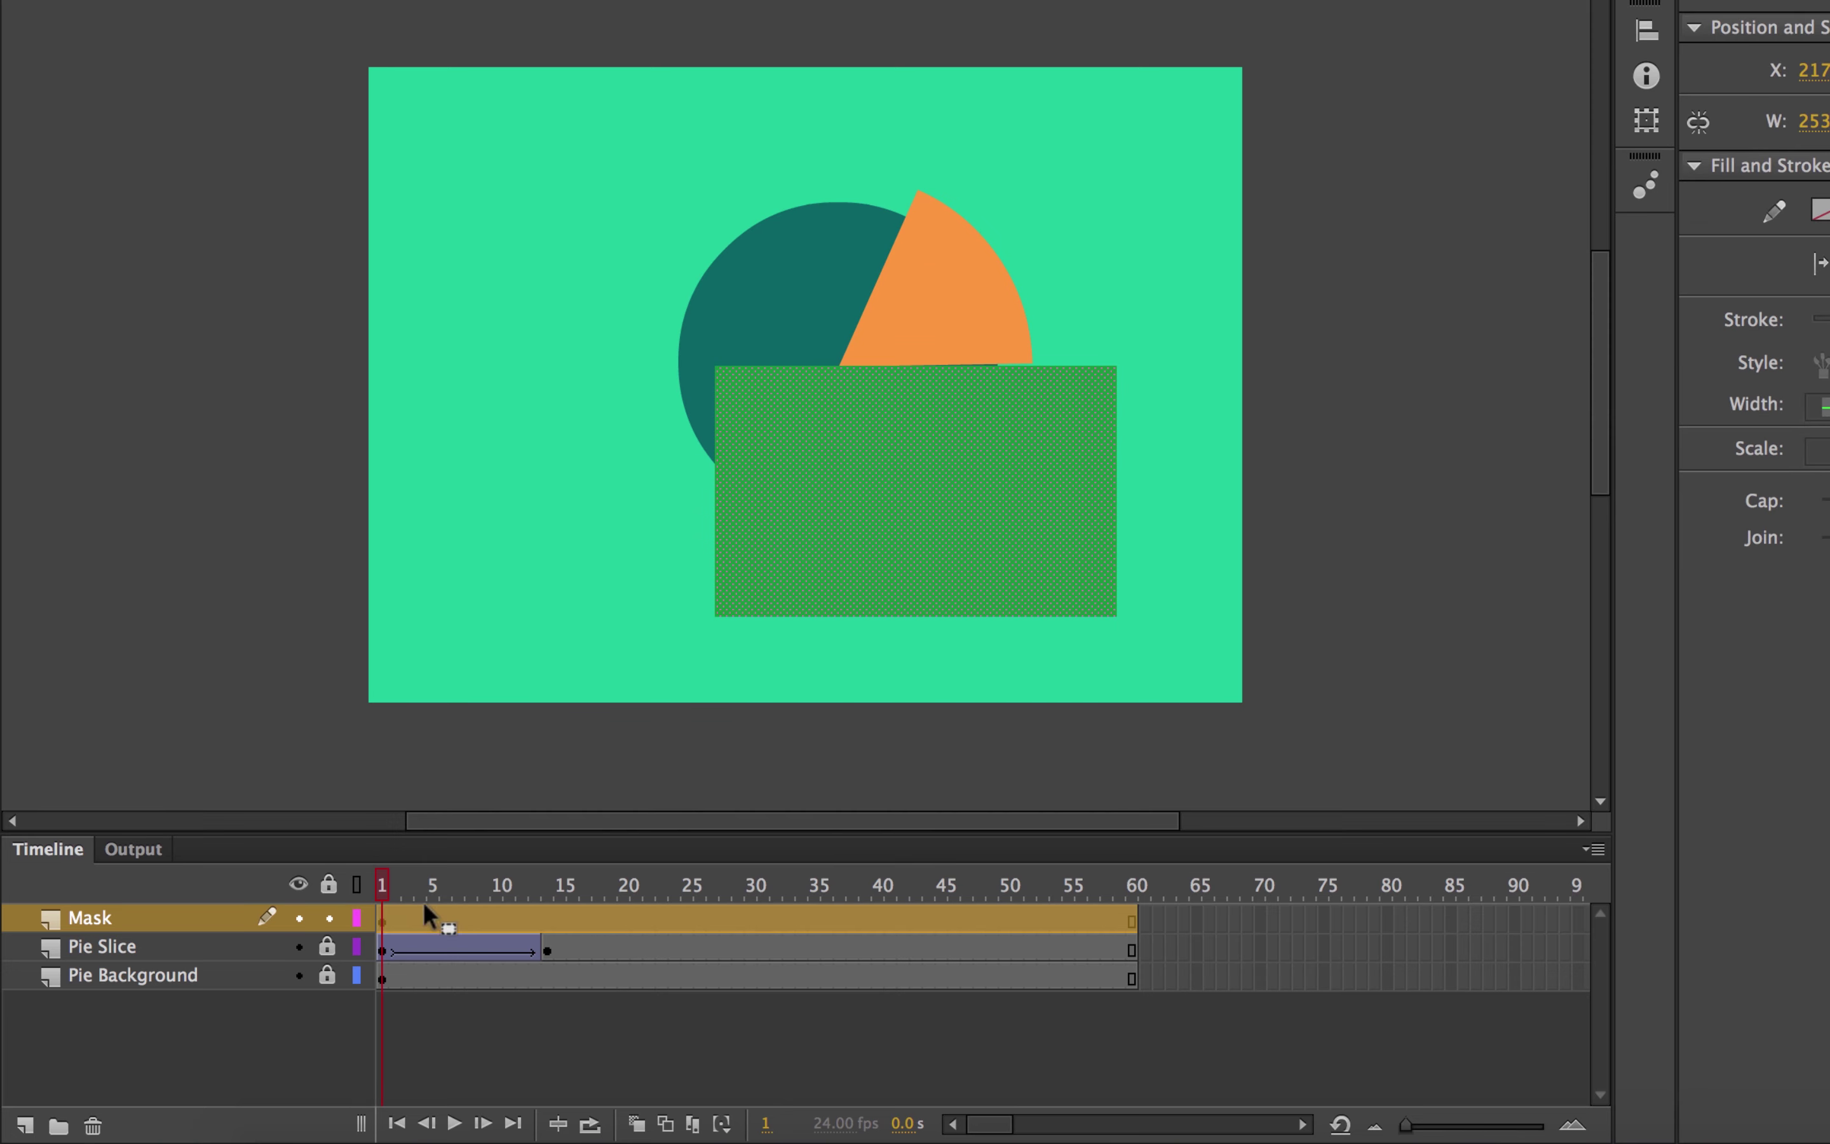
right_click(120, 915)
click(215, 817)
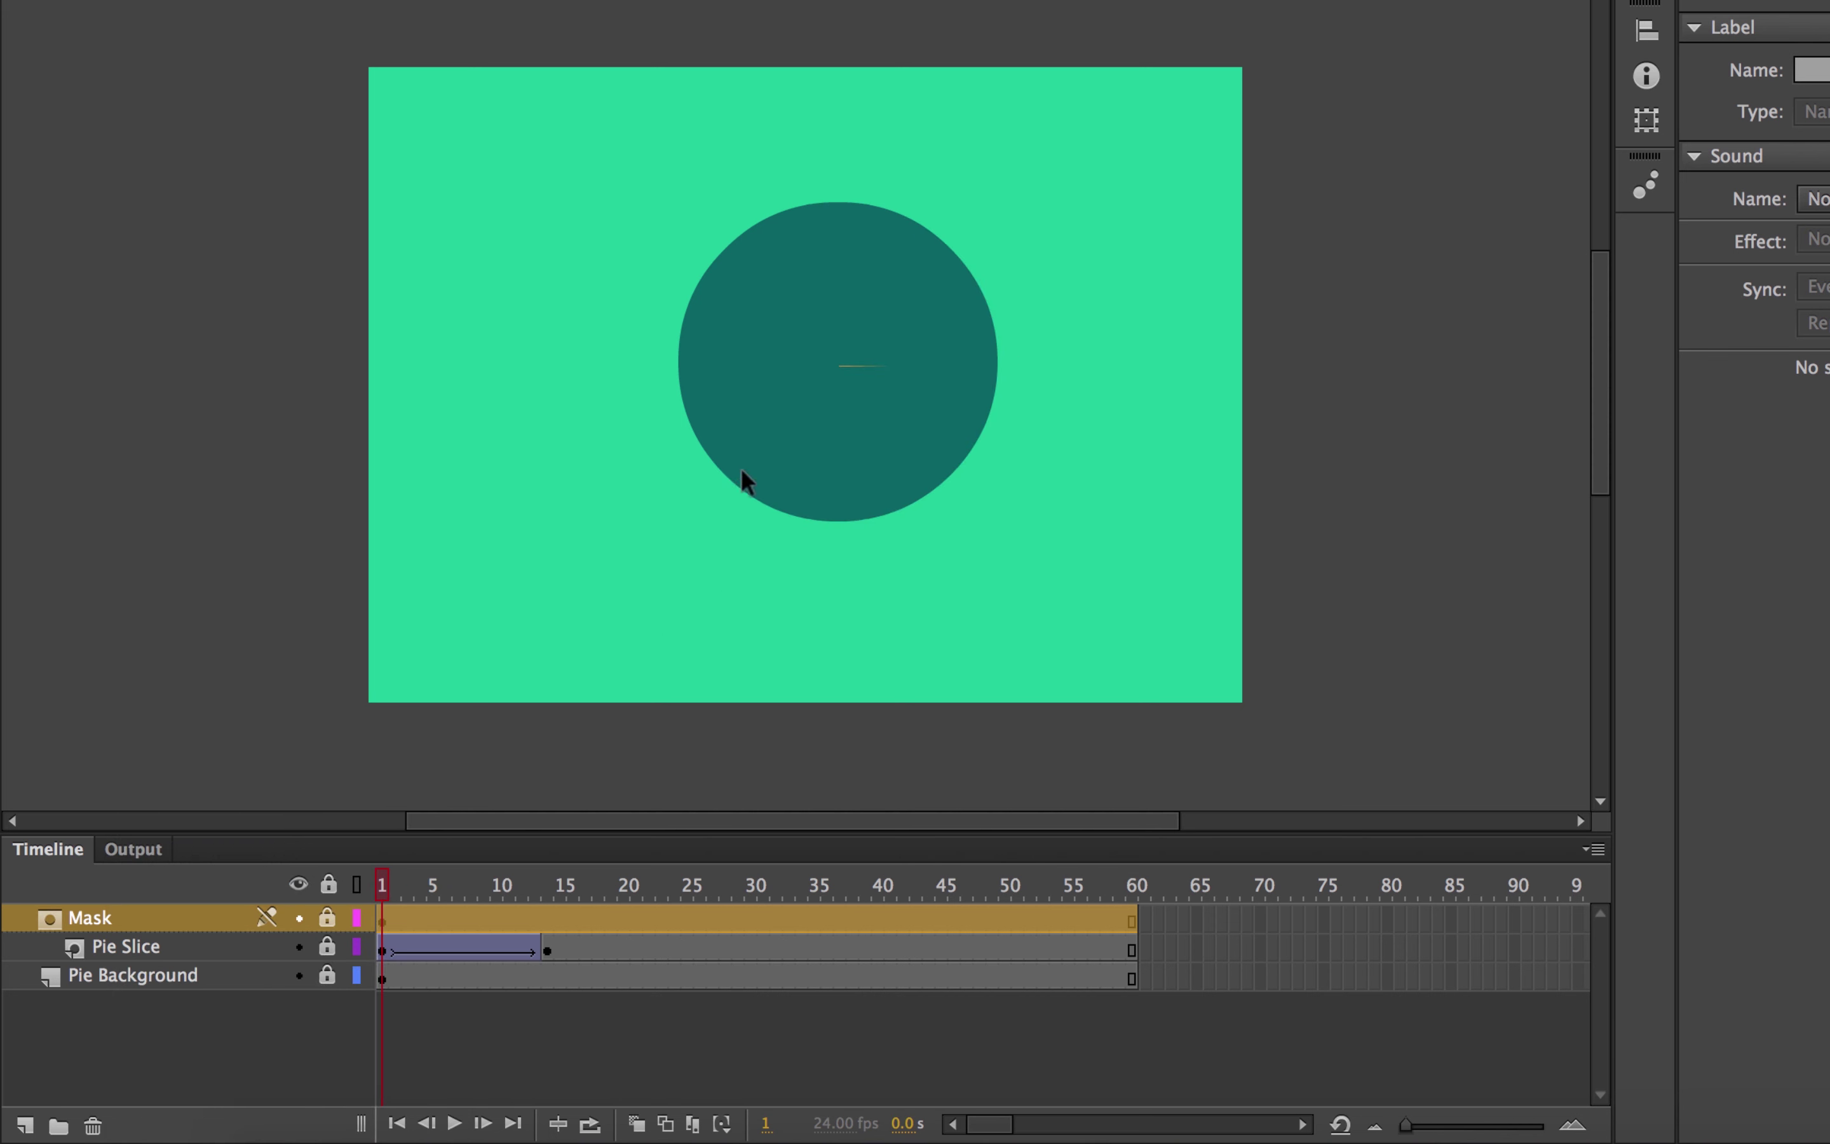
click(380, 889)
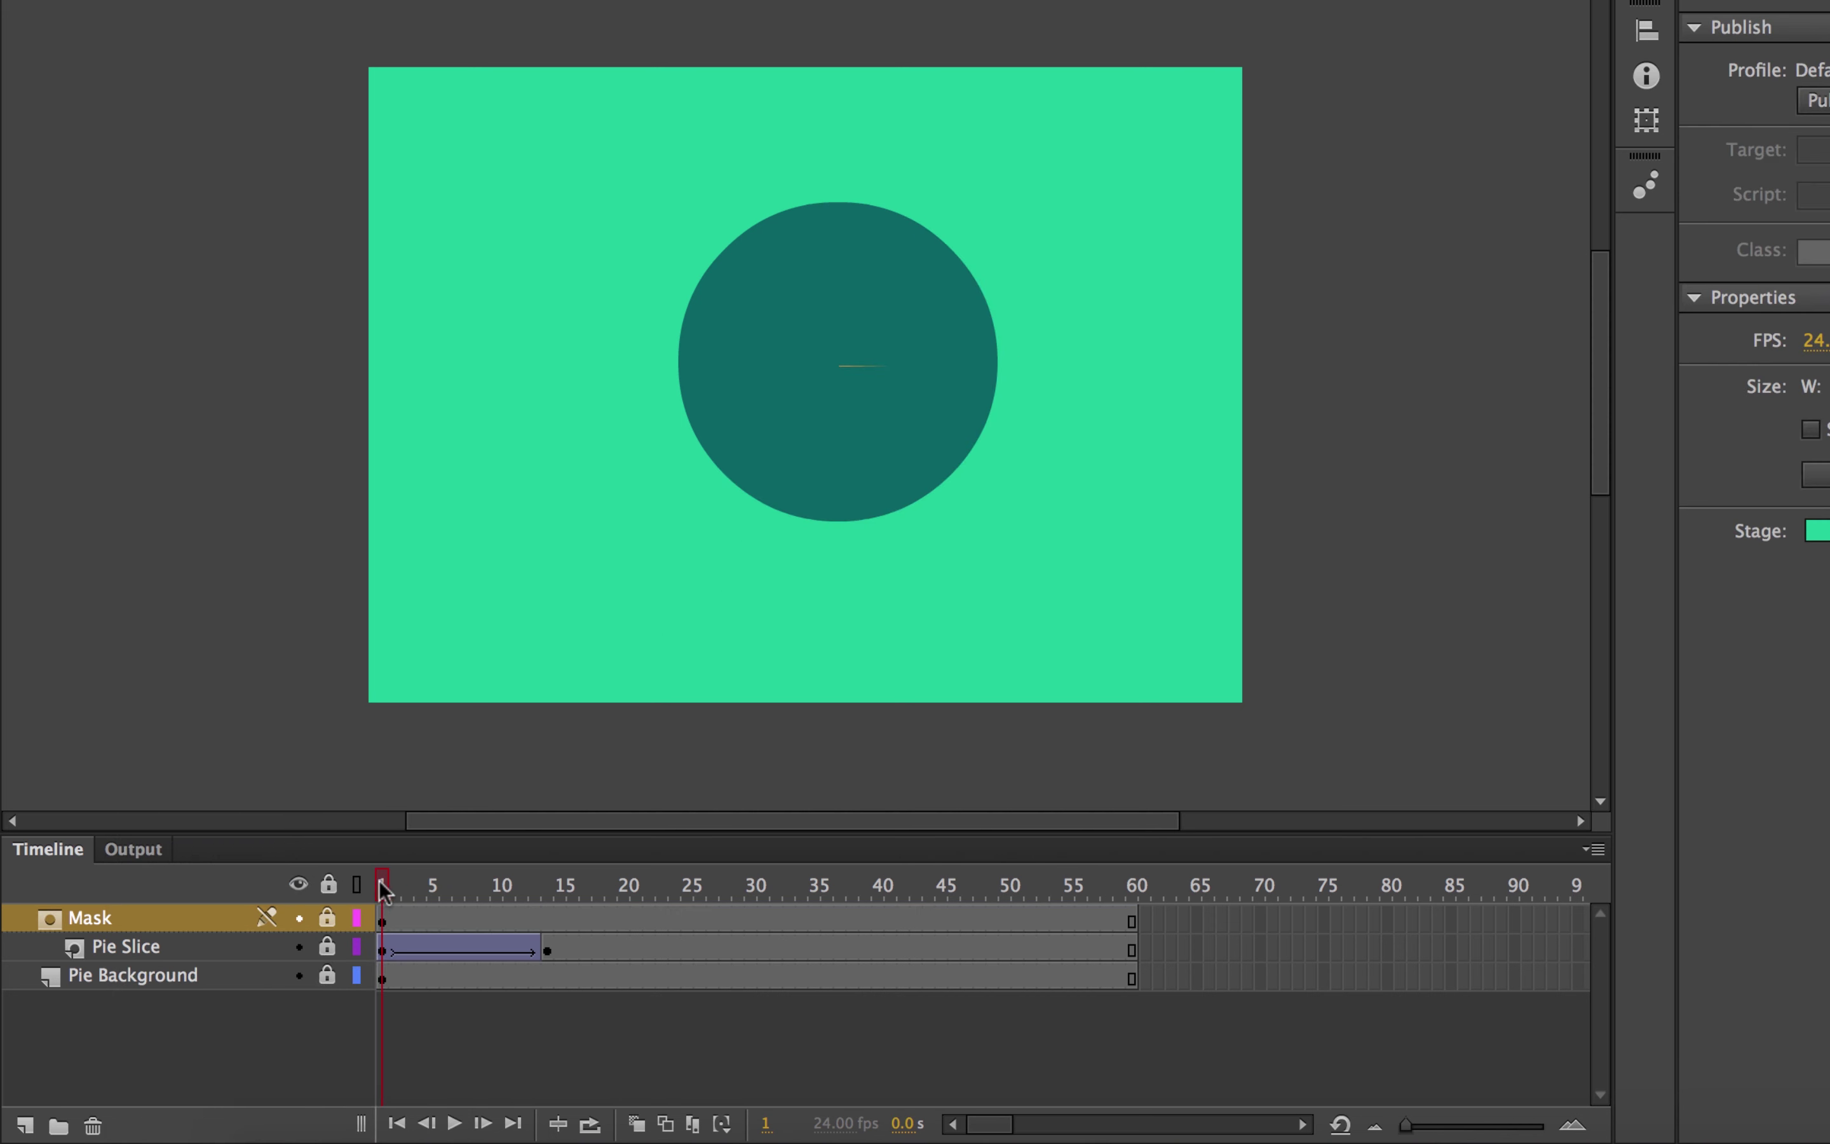
drag(383, 891, 617, 942)
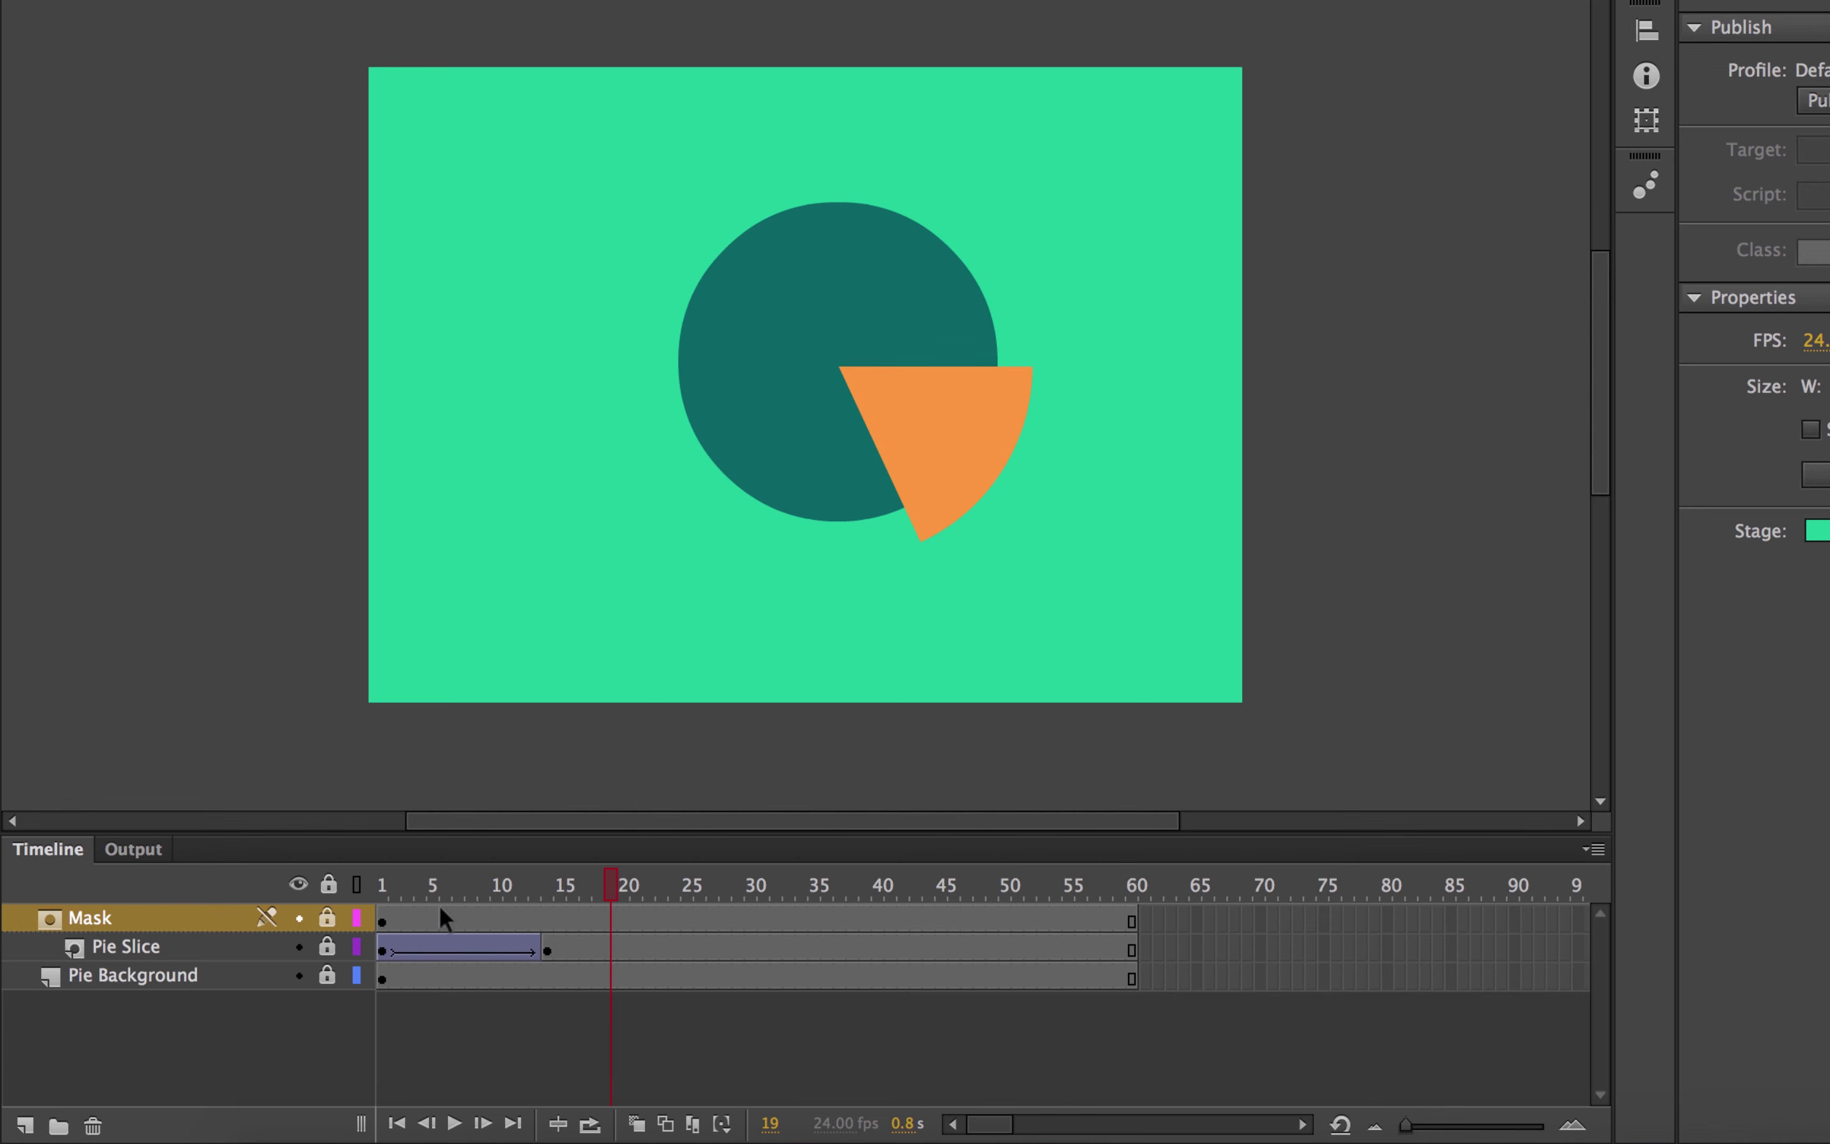
Step: Unlock Mask, nudge the green rectangle down slightly, relock it, and scrub to check the reveal
drag(445, 904, 372, 896)
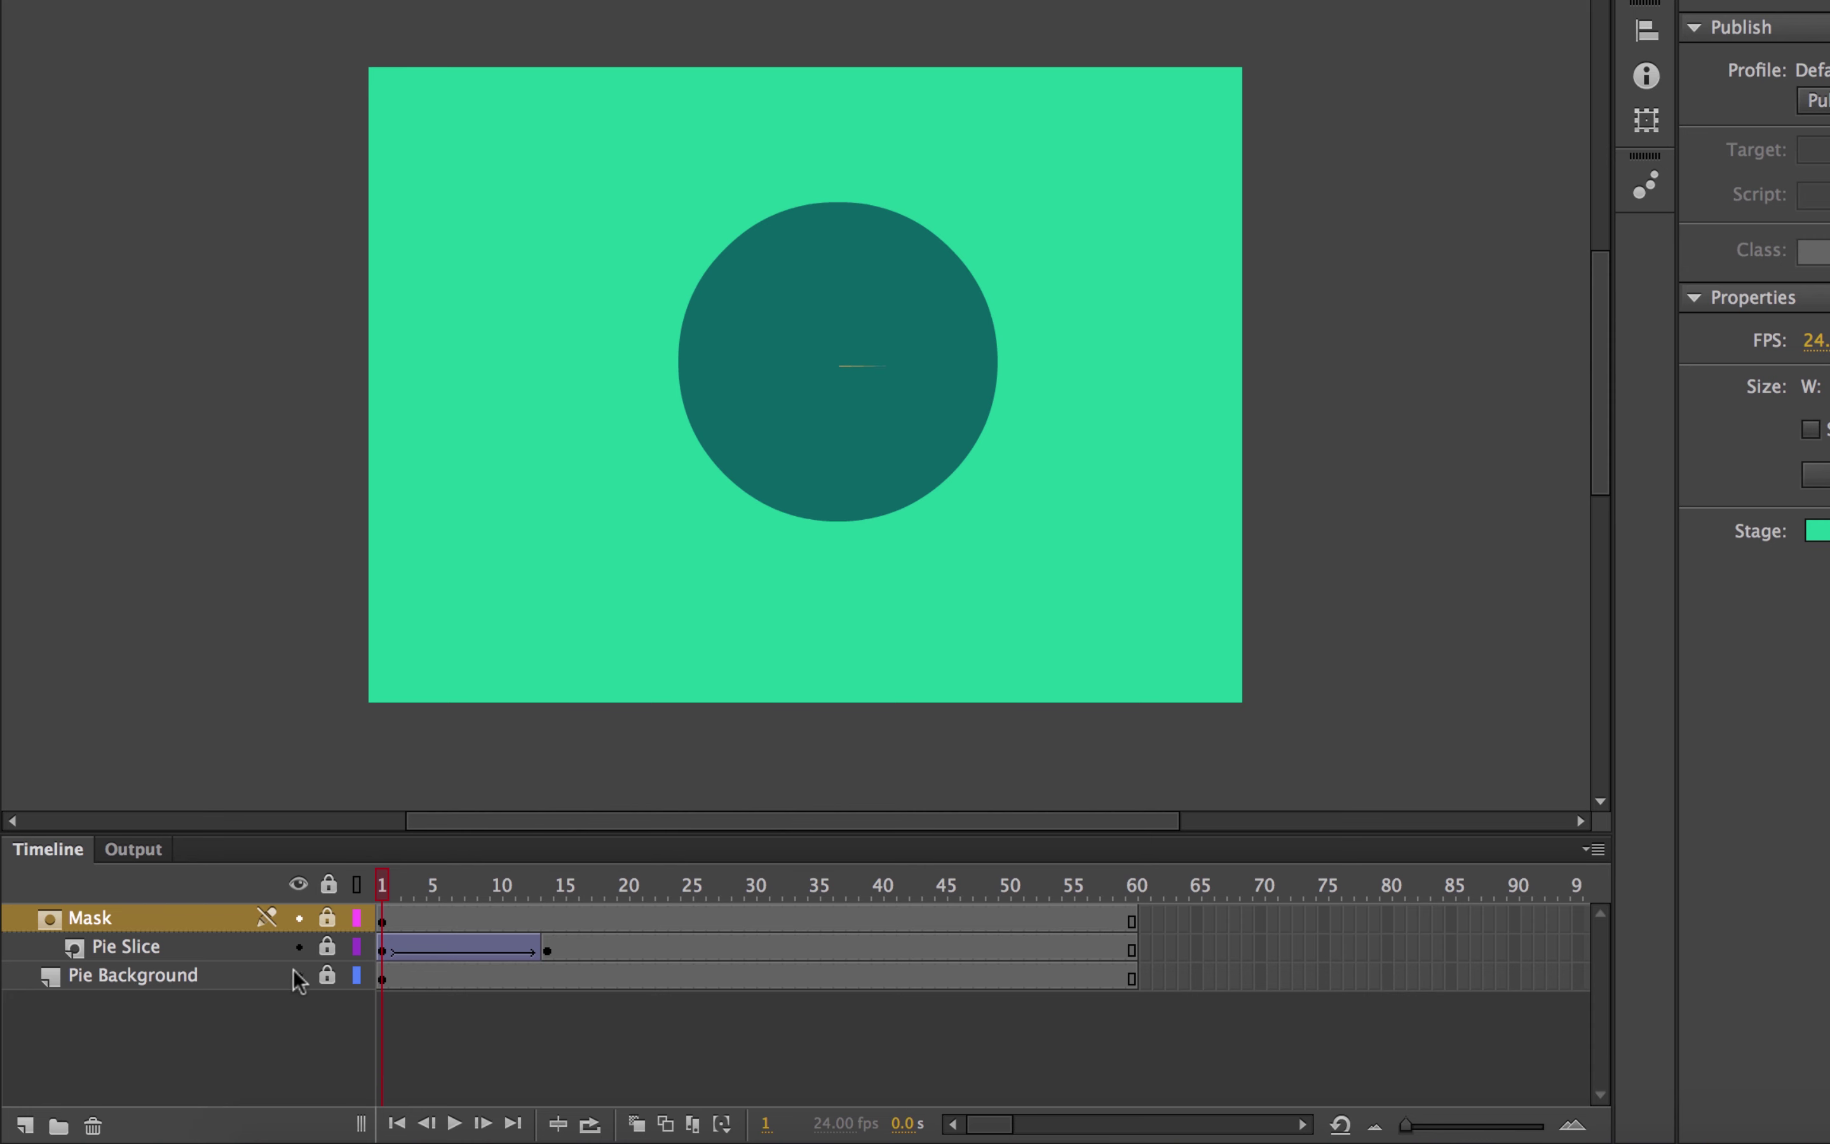
click(328, 922)
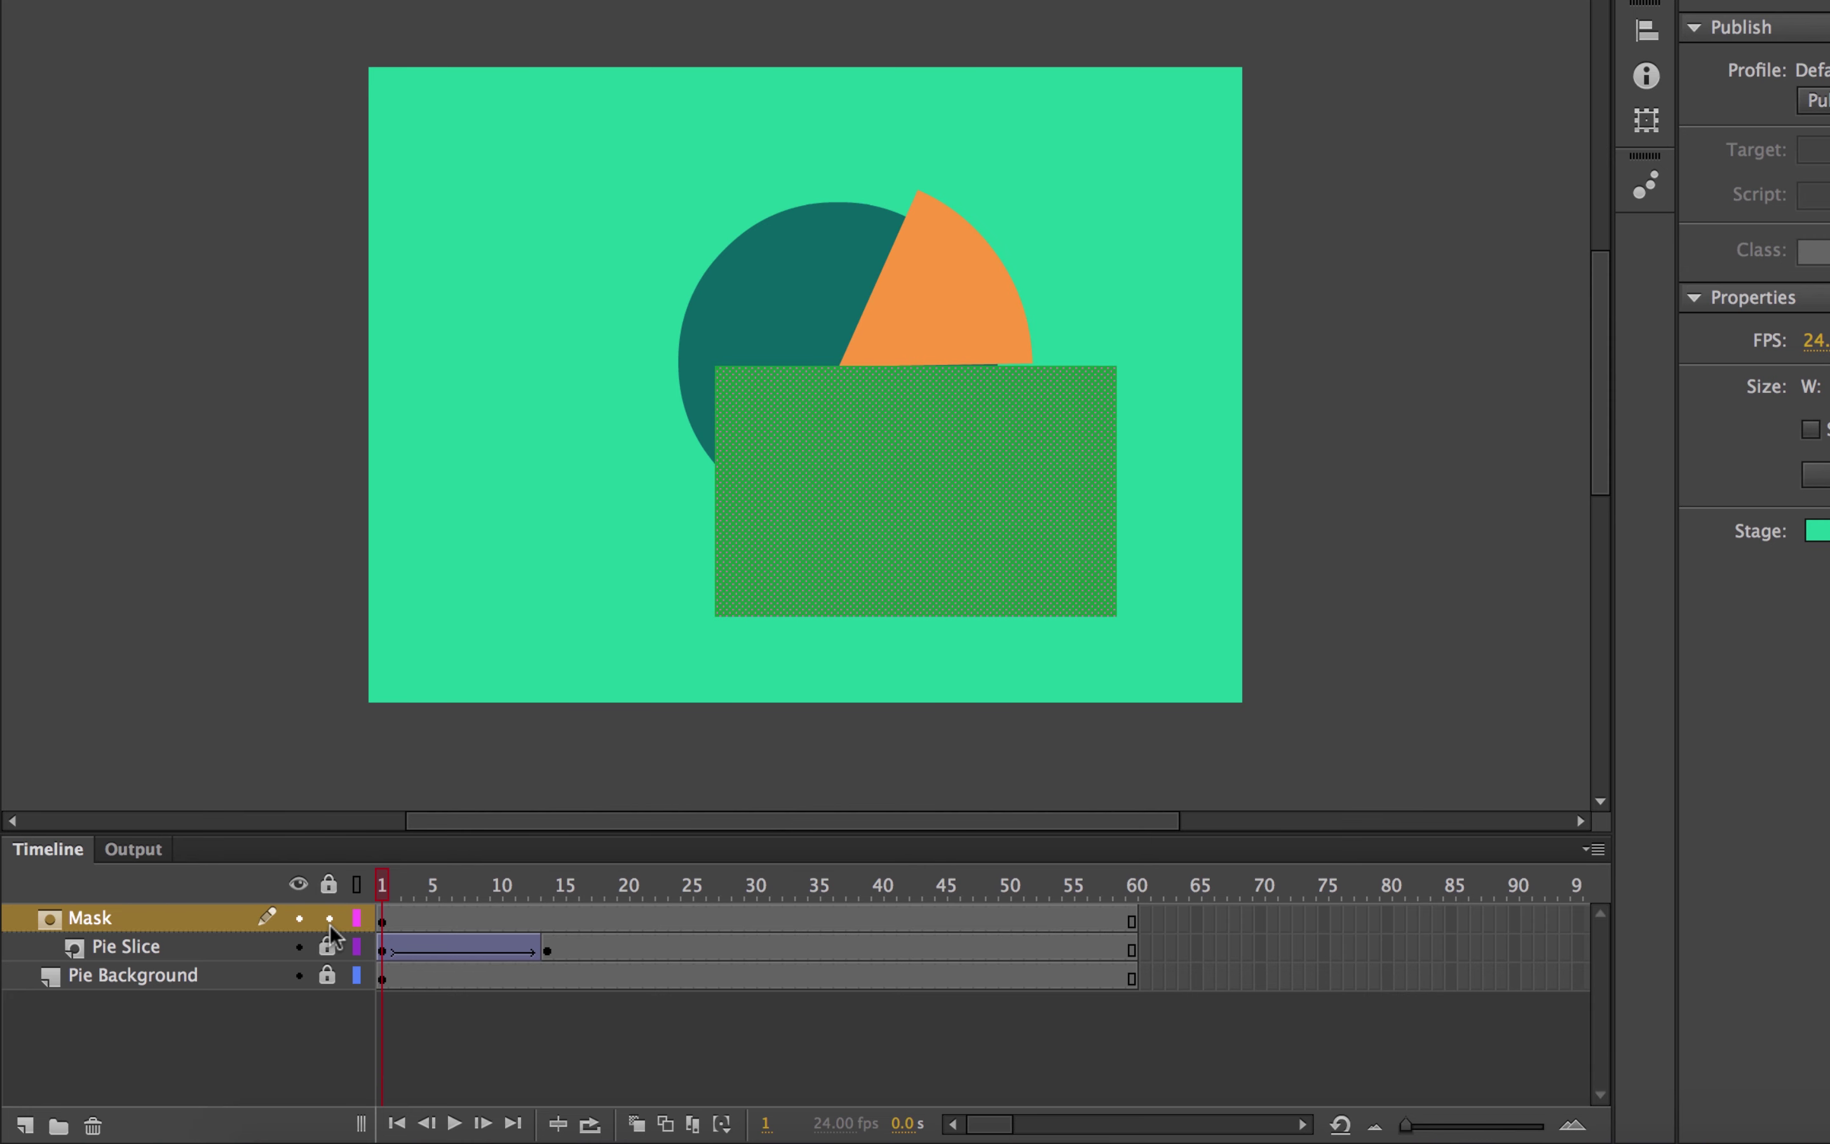
click(835, 539)
key(Down)
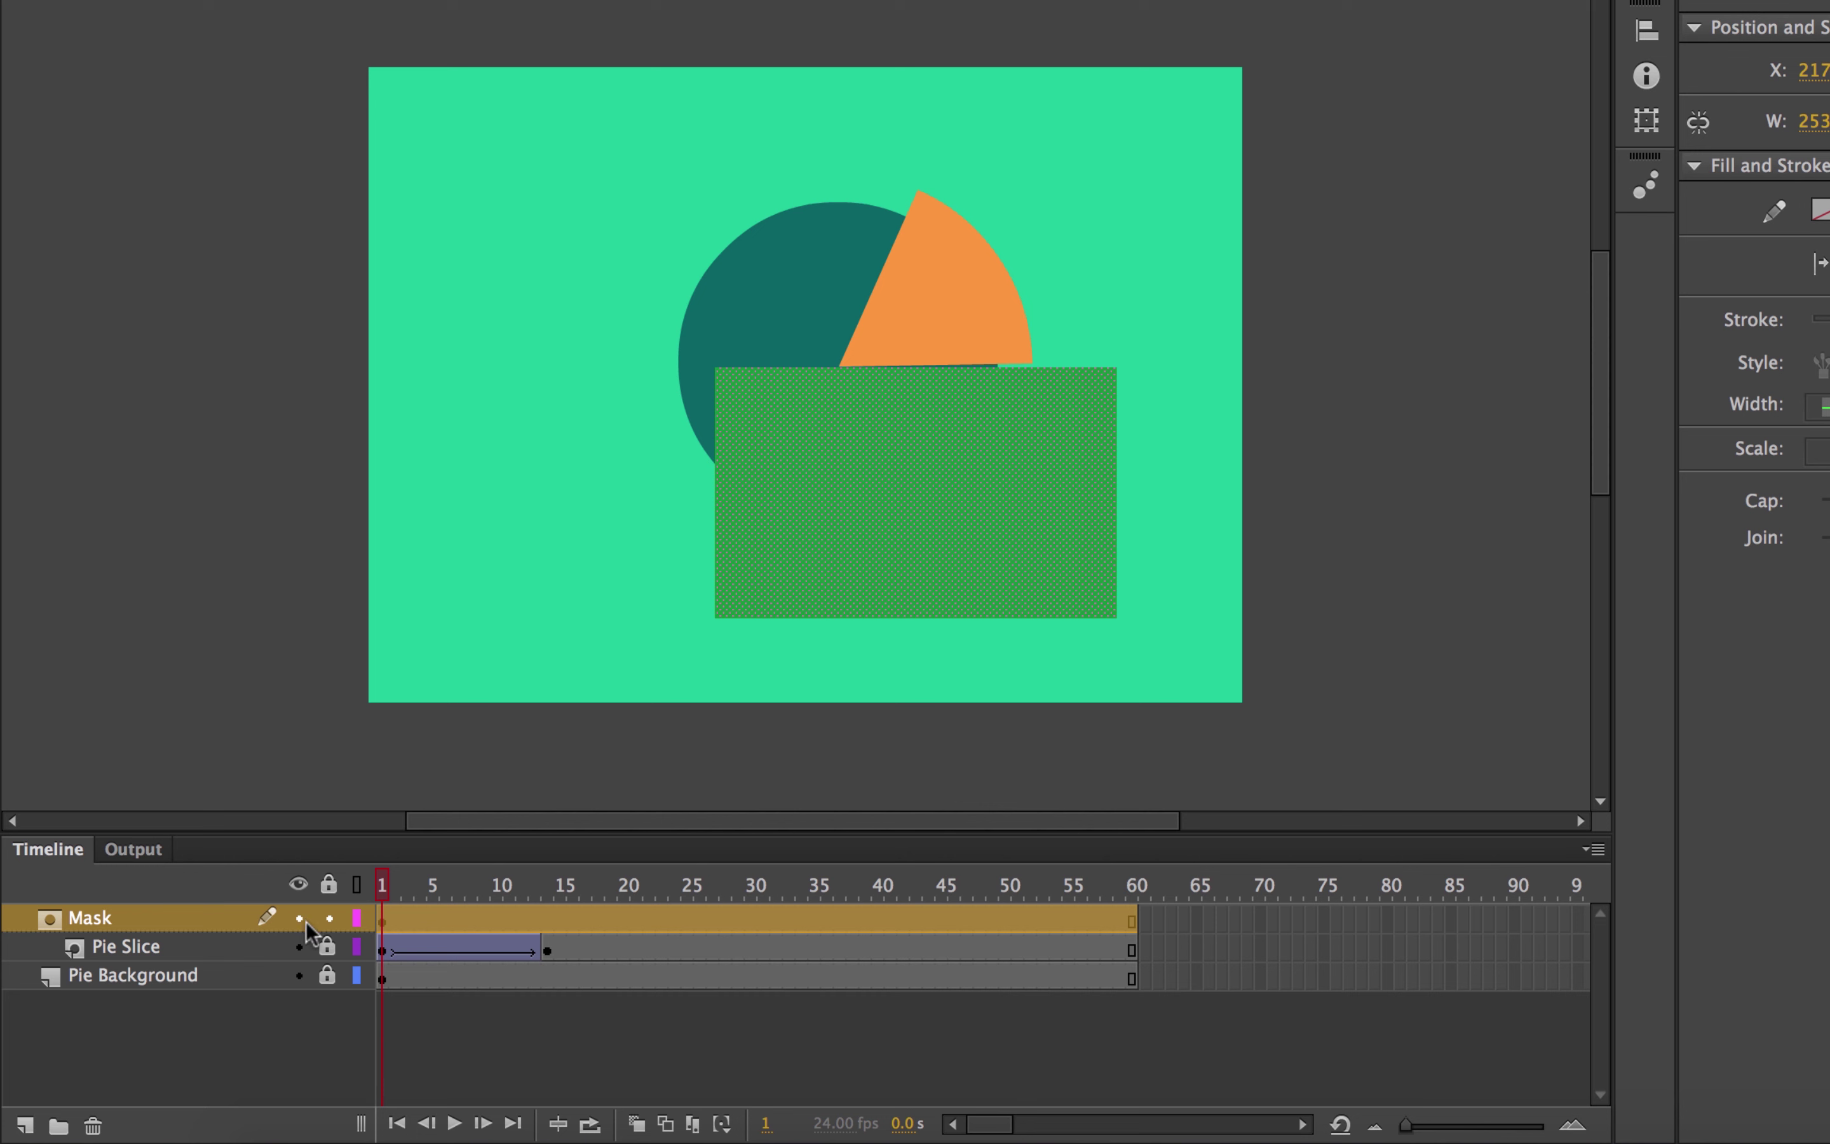
click(326, 918)
mouse_move(383, 893)
mouse_down()
mouse_move(604, 883)
mouse_move(382, 889)
mouse_up()
drag(560, 899, 672, 945)
Step: Insert keyframes at frames 24 and 27 on the Pie Slice layer
double_click(677, 947)
click(671, 947)
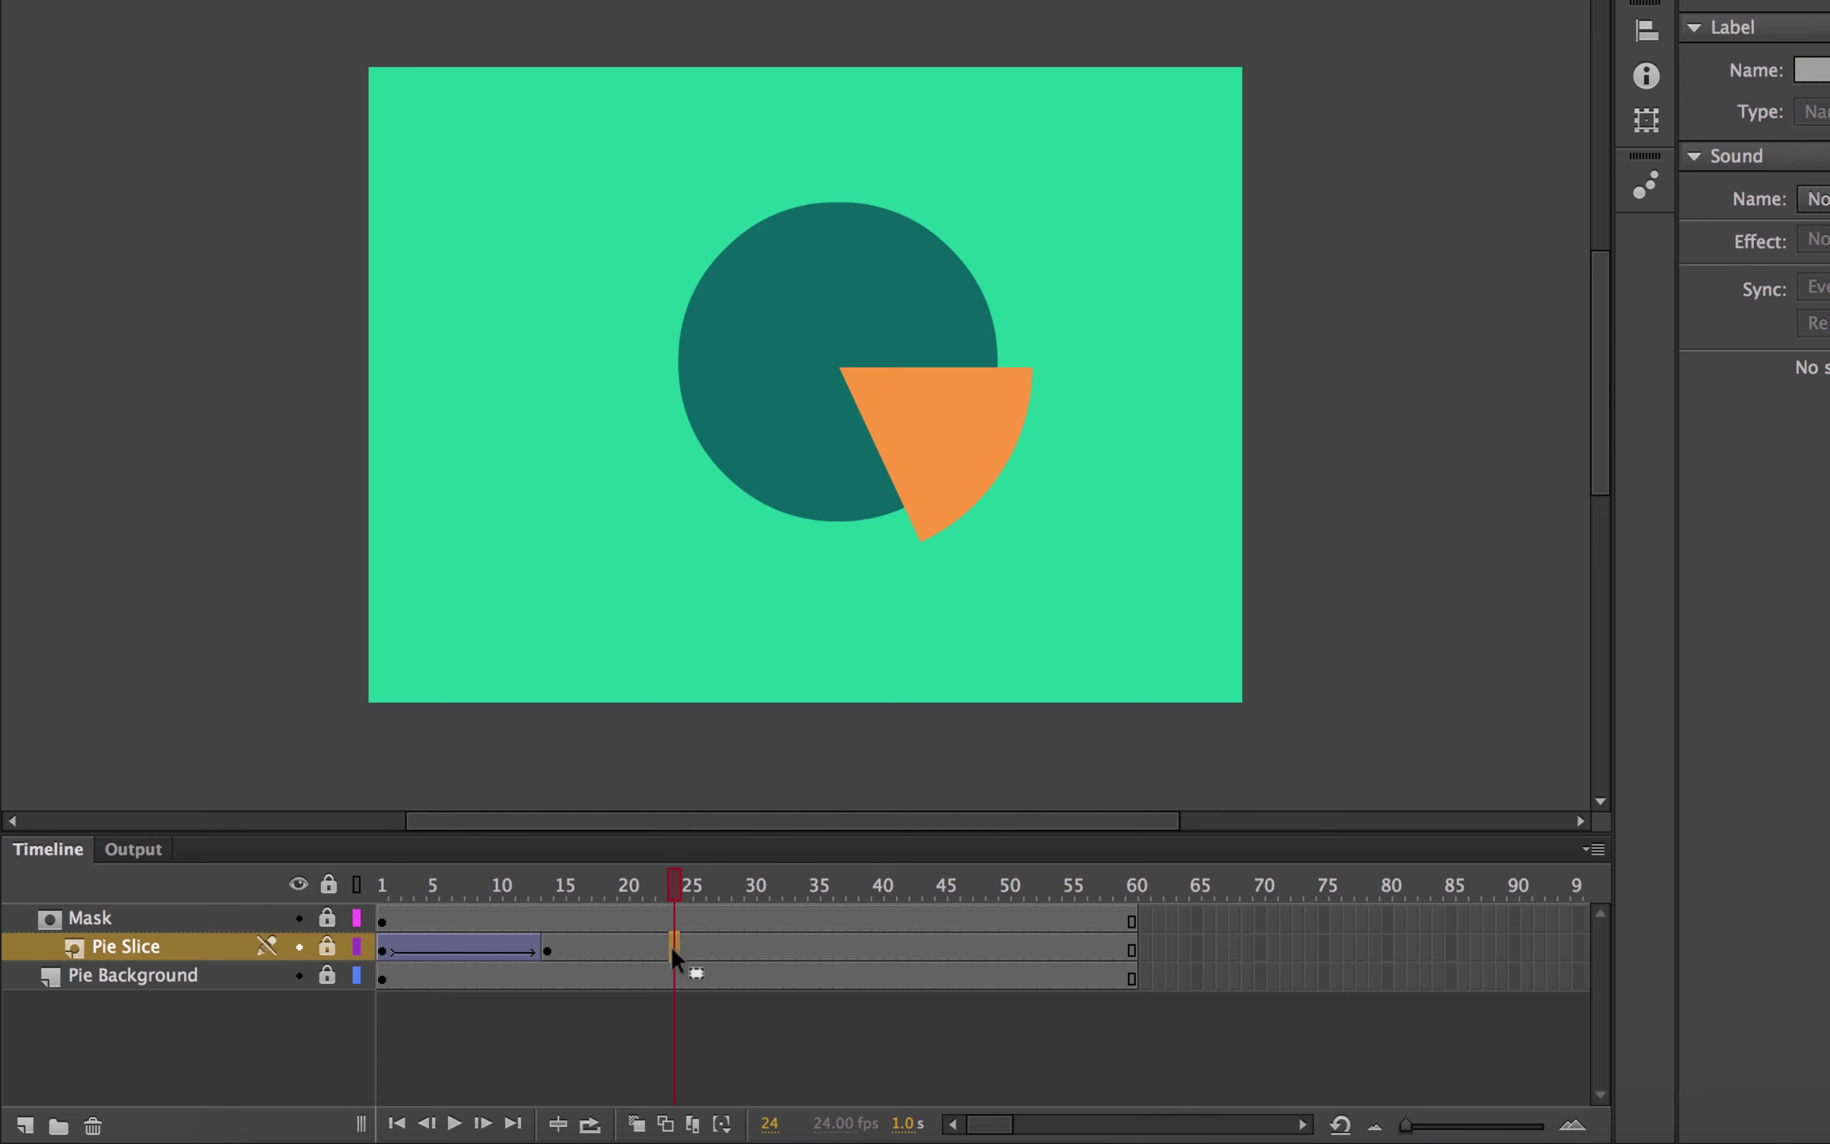
right_click(671, 945)
click(844, 523)
drag(684, 890, 713, 899)
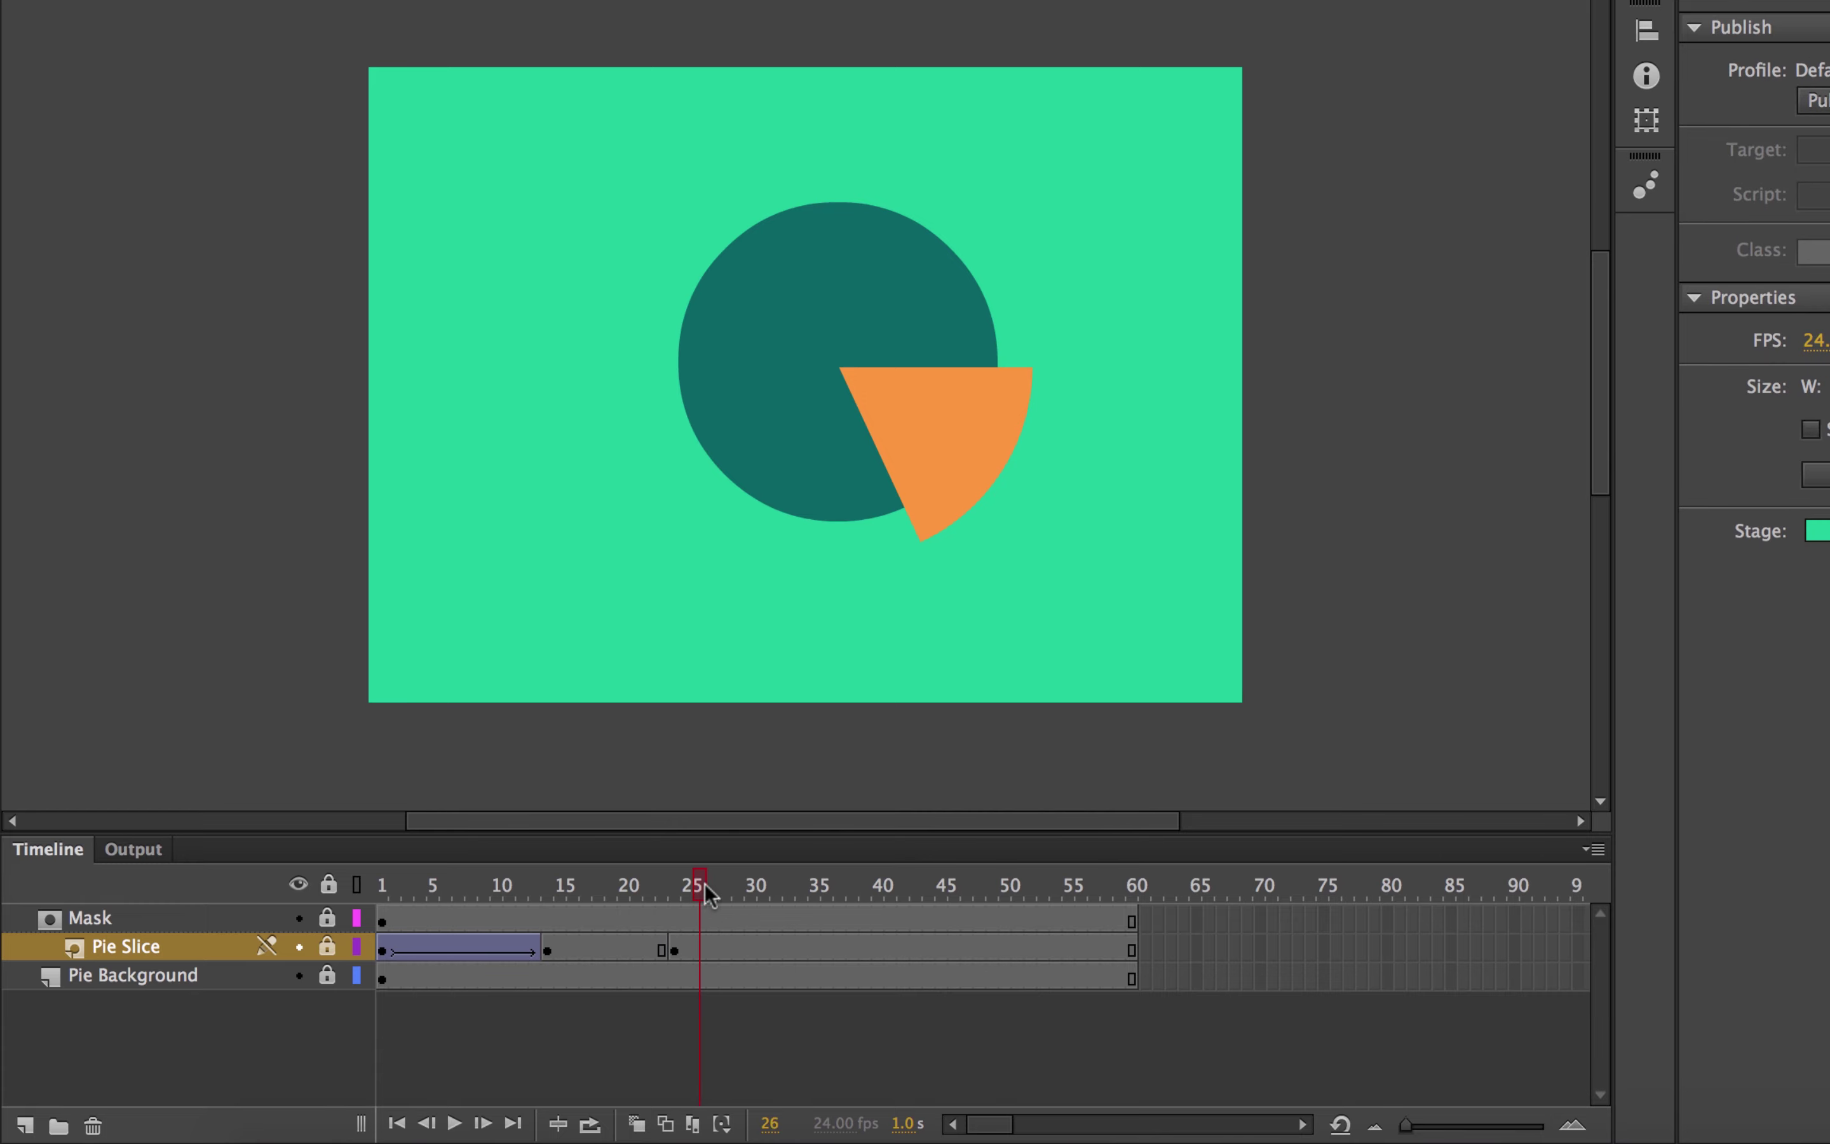
right_click(715, 953)
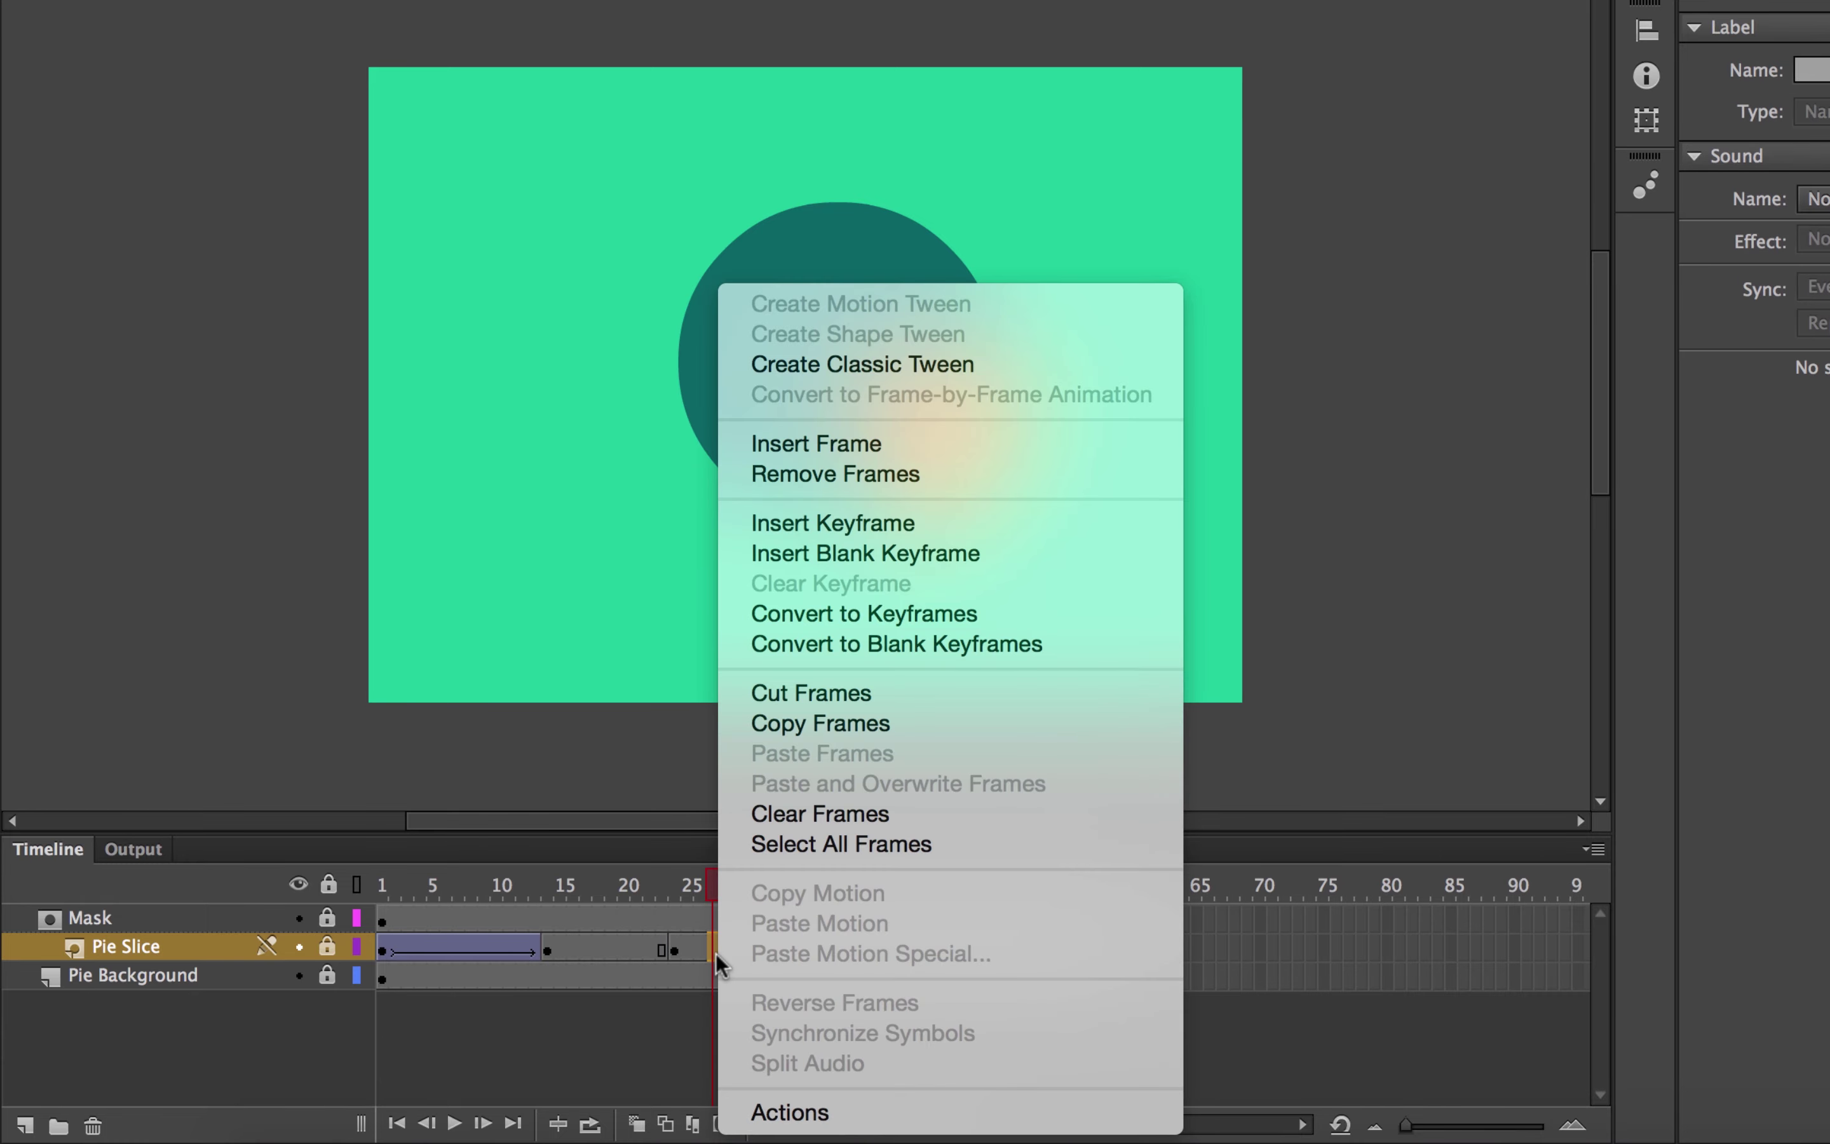
click(832, 523)
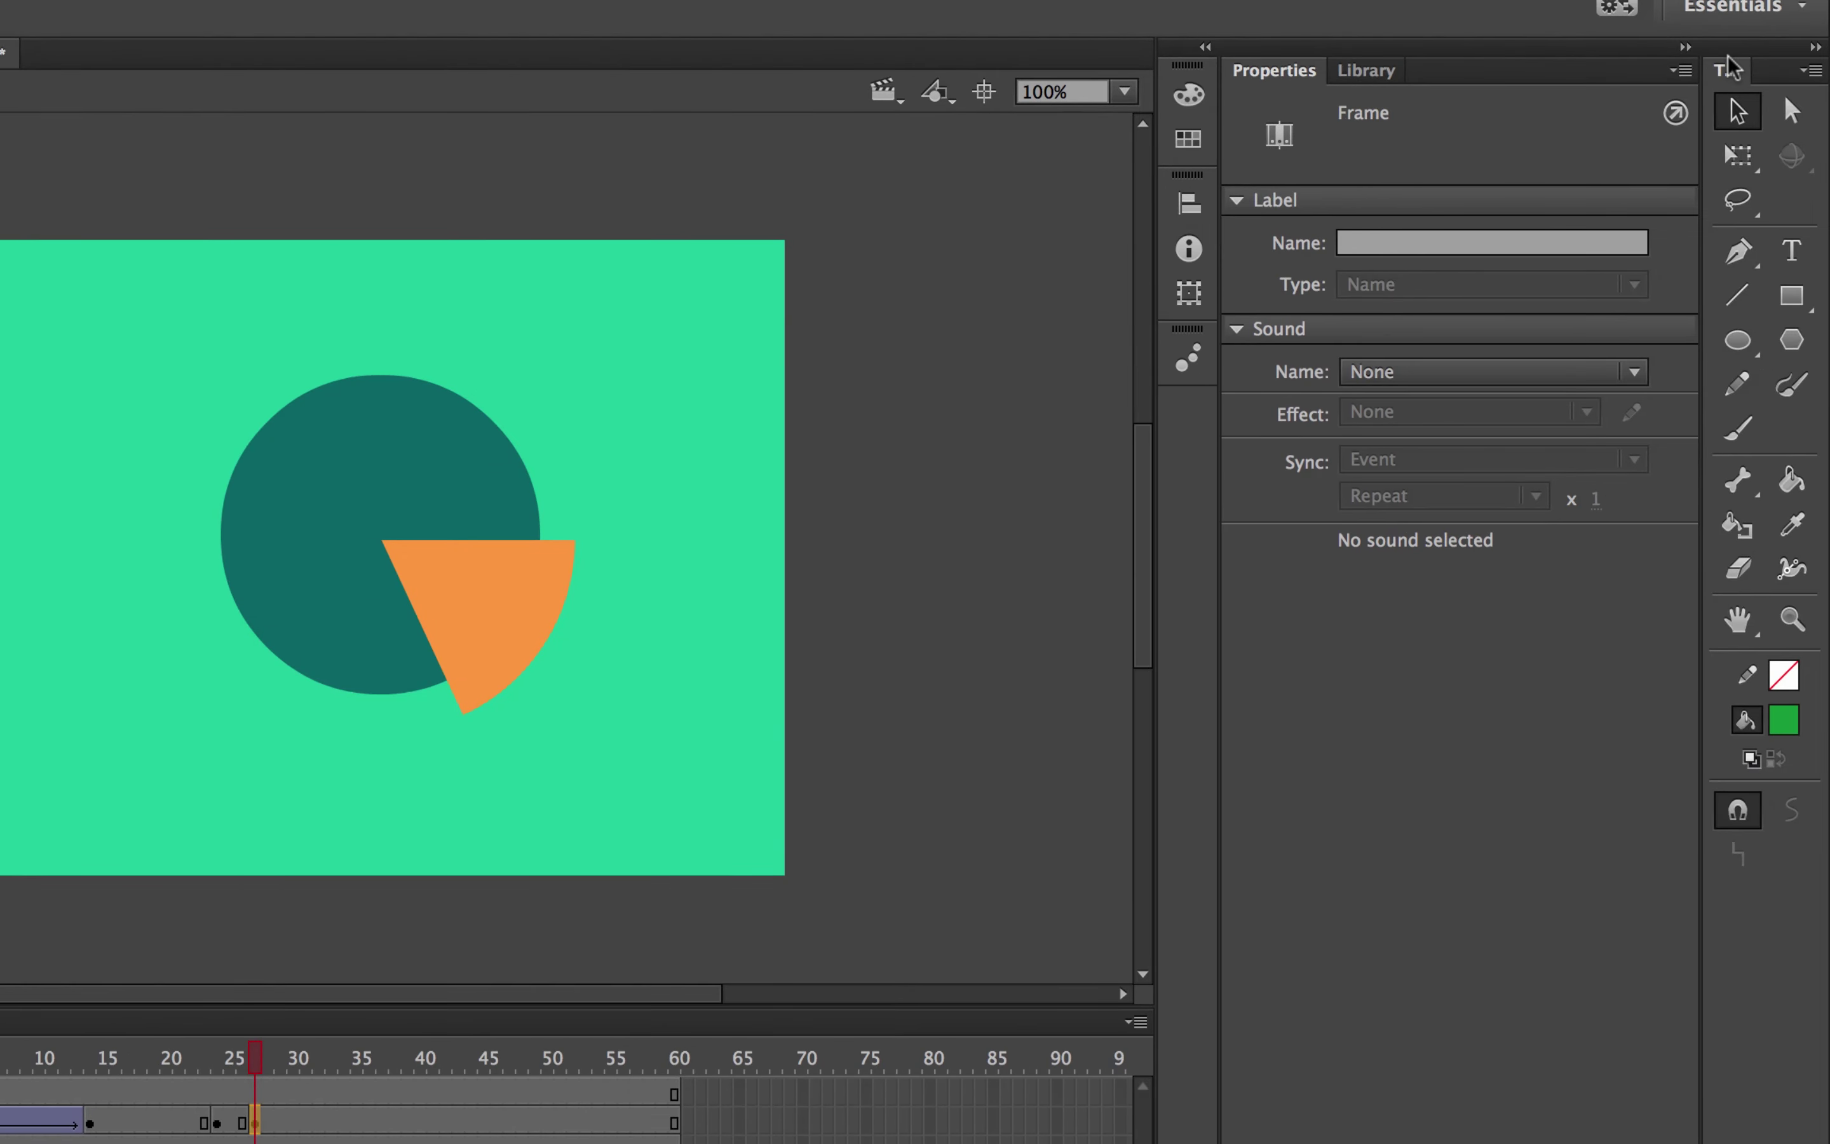
Step: Pick Free Transform, unlock the Pie Slice and Mask layers, and briefly hide the mask
click(1738, 155)
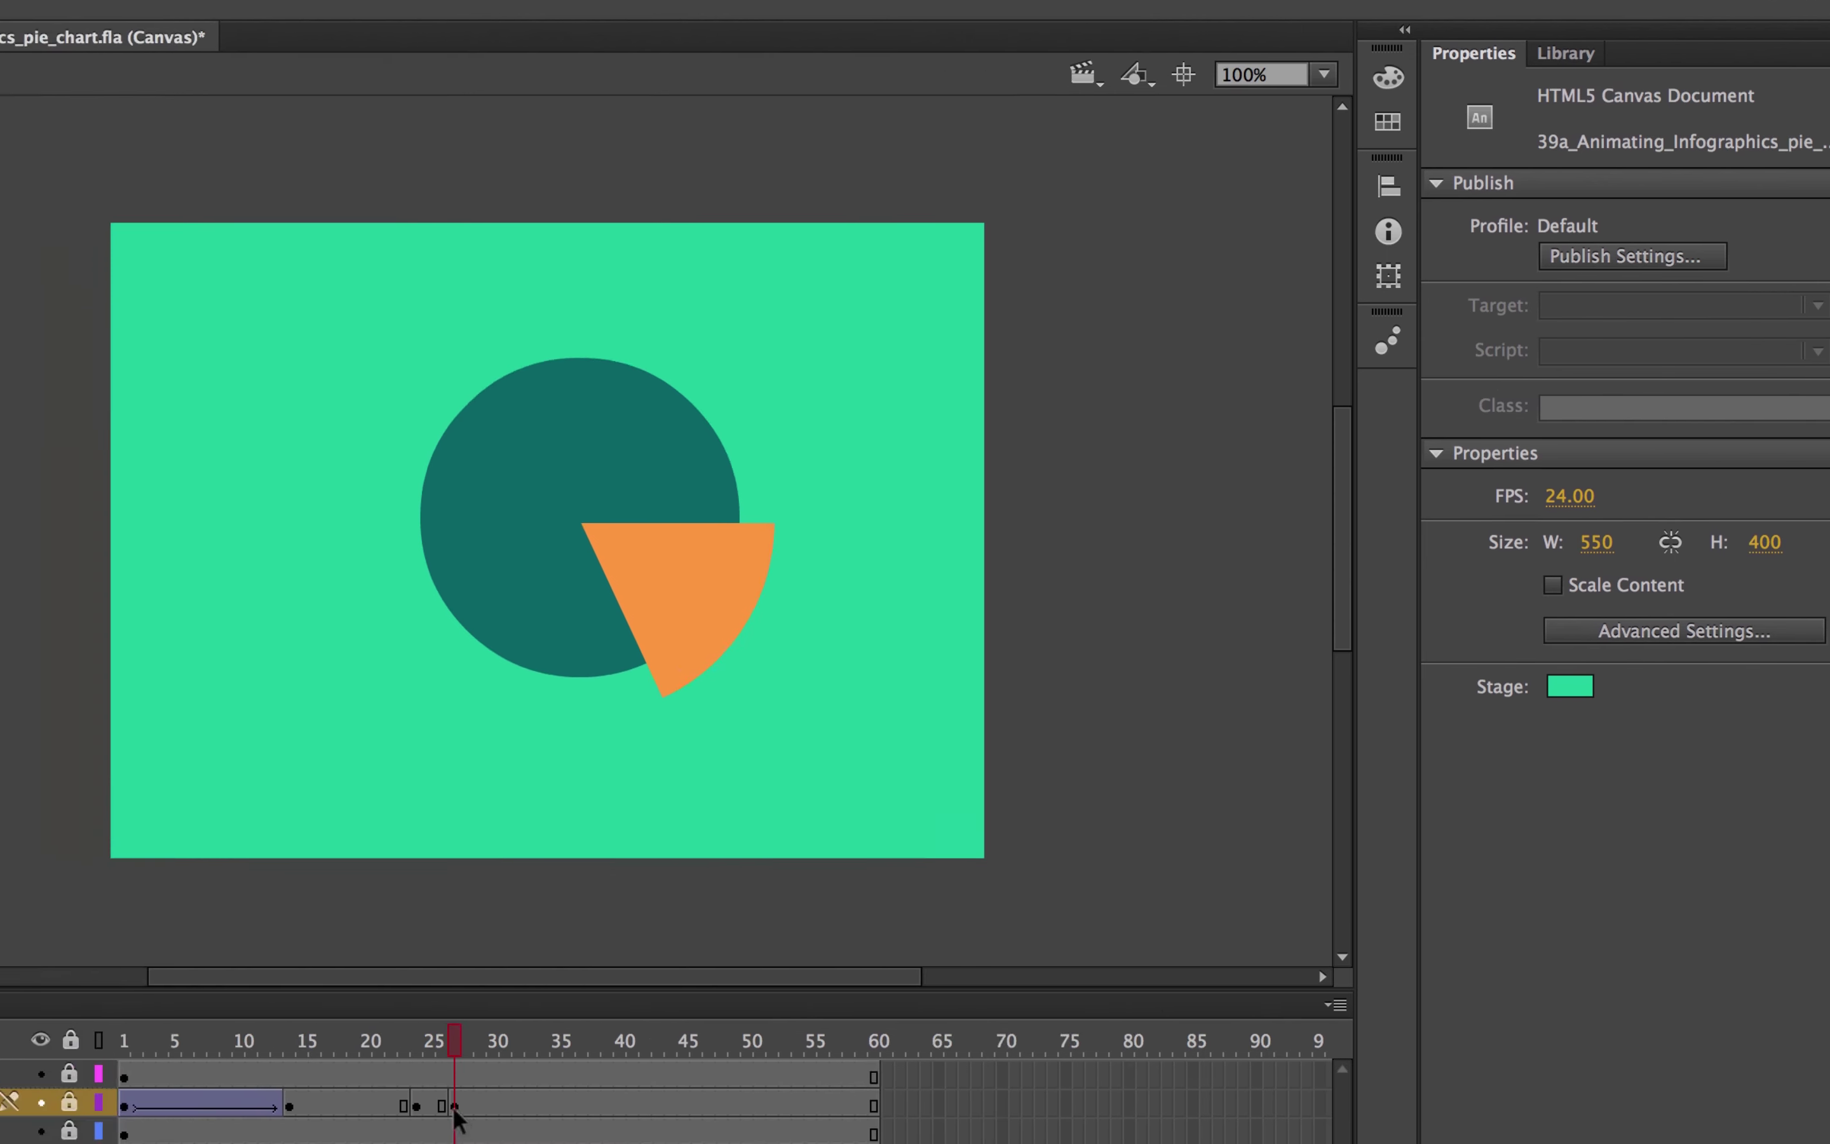
click(0, 1126)
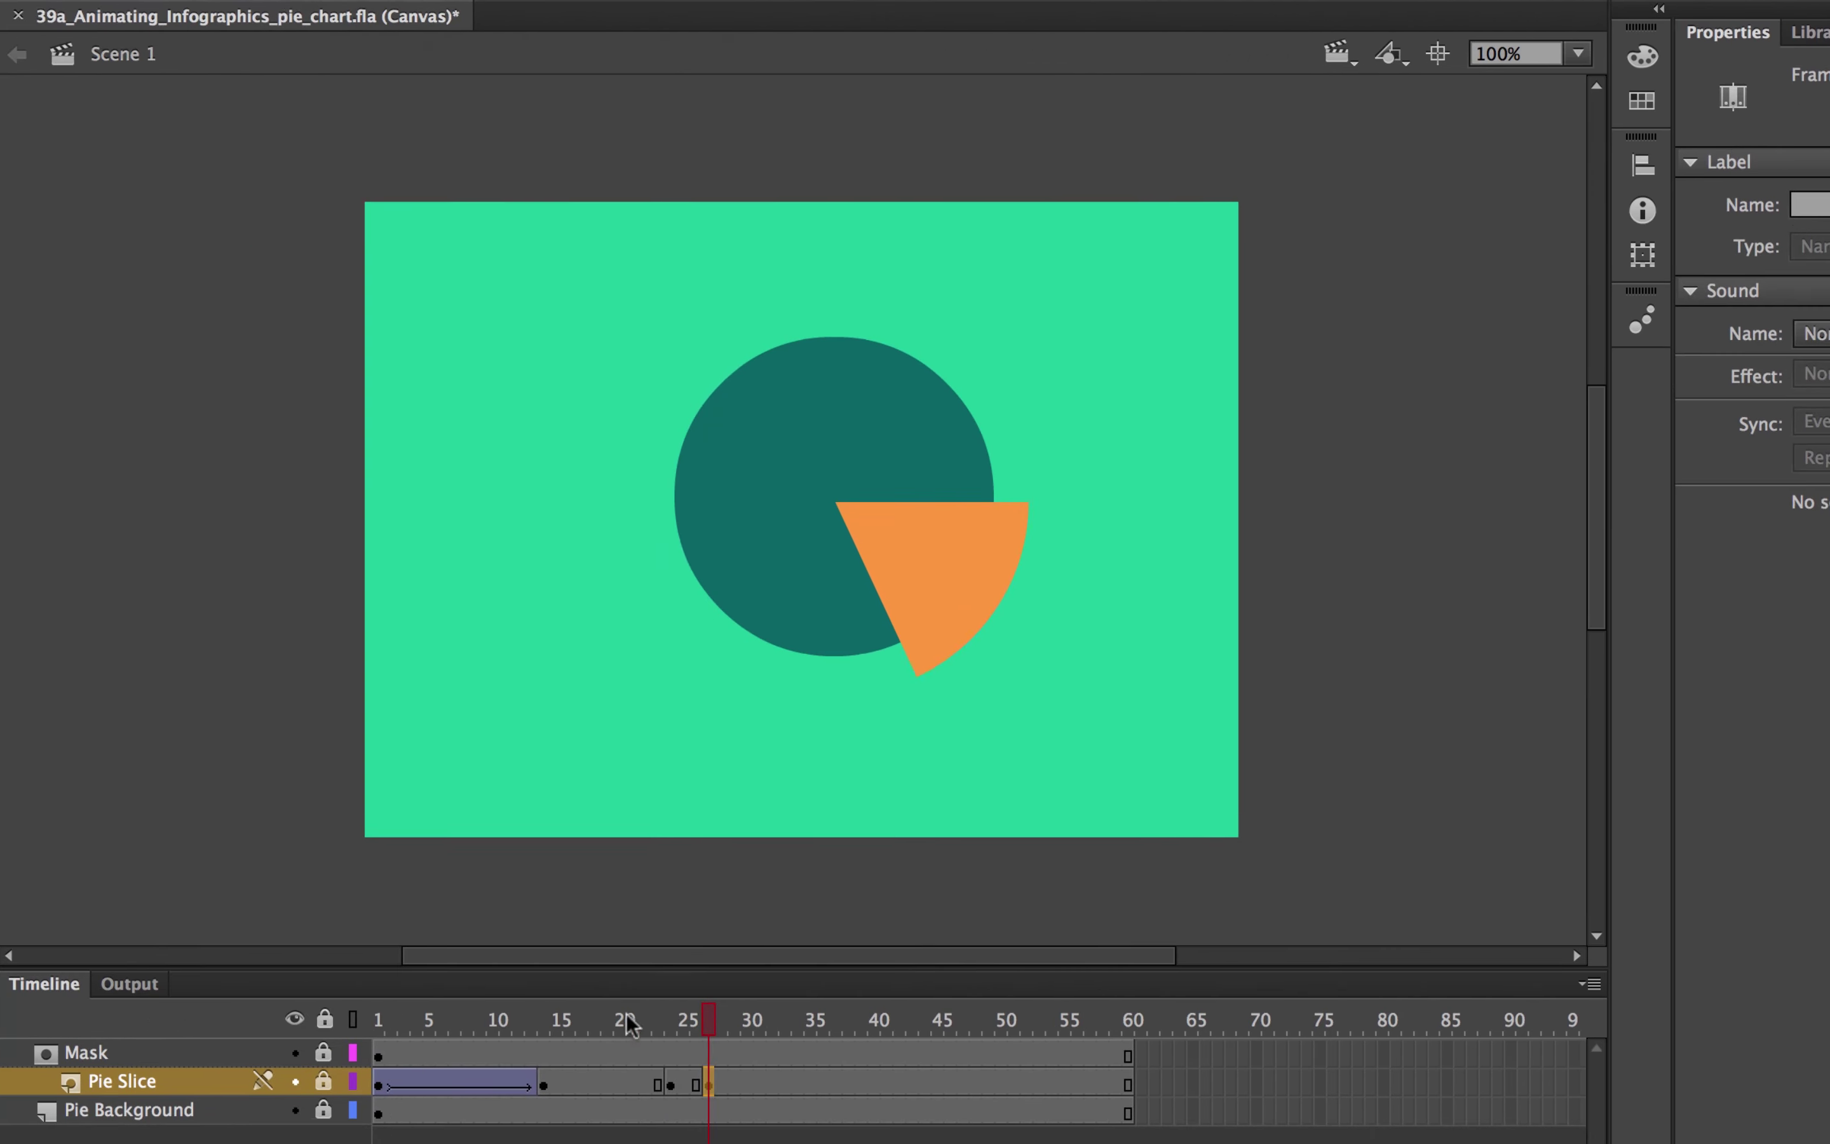
click(327, 1080)
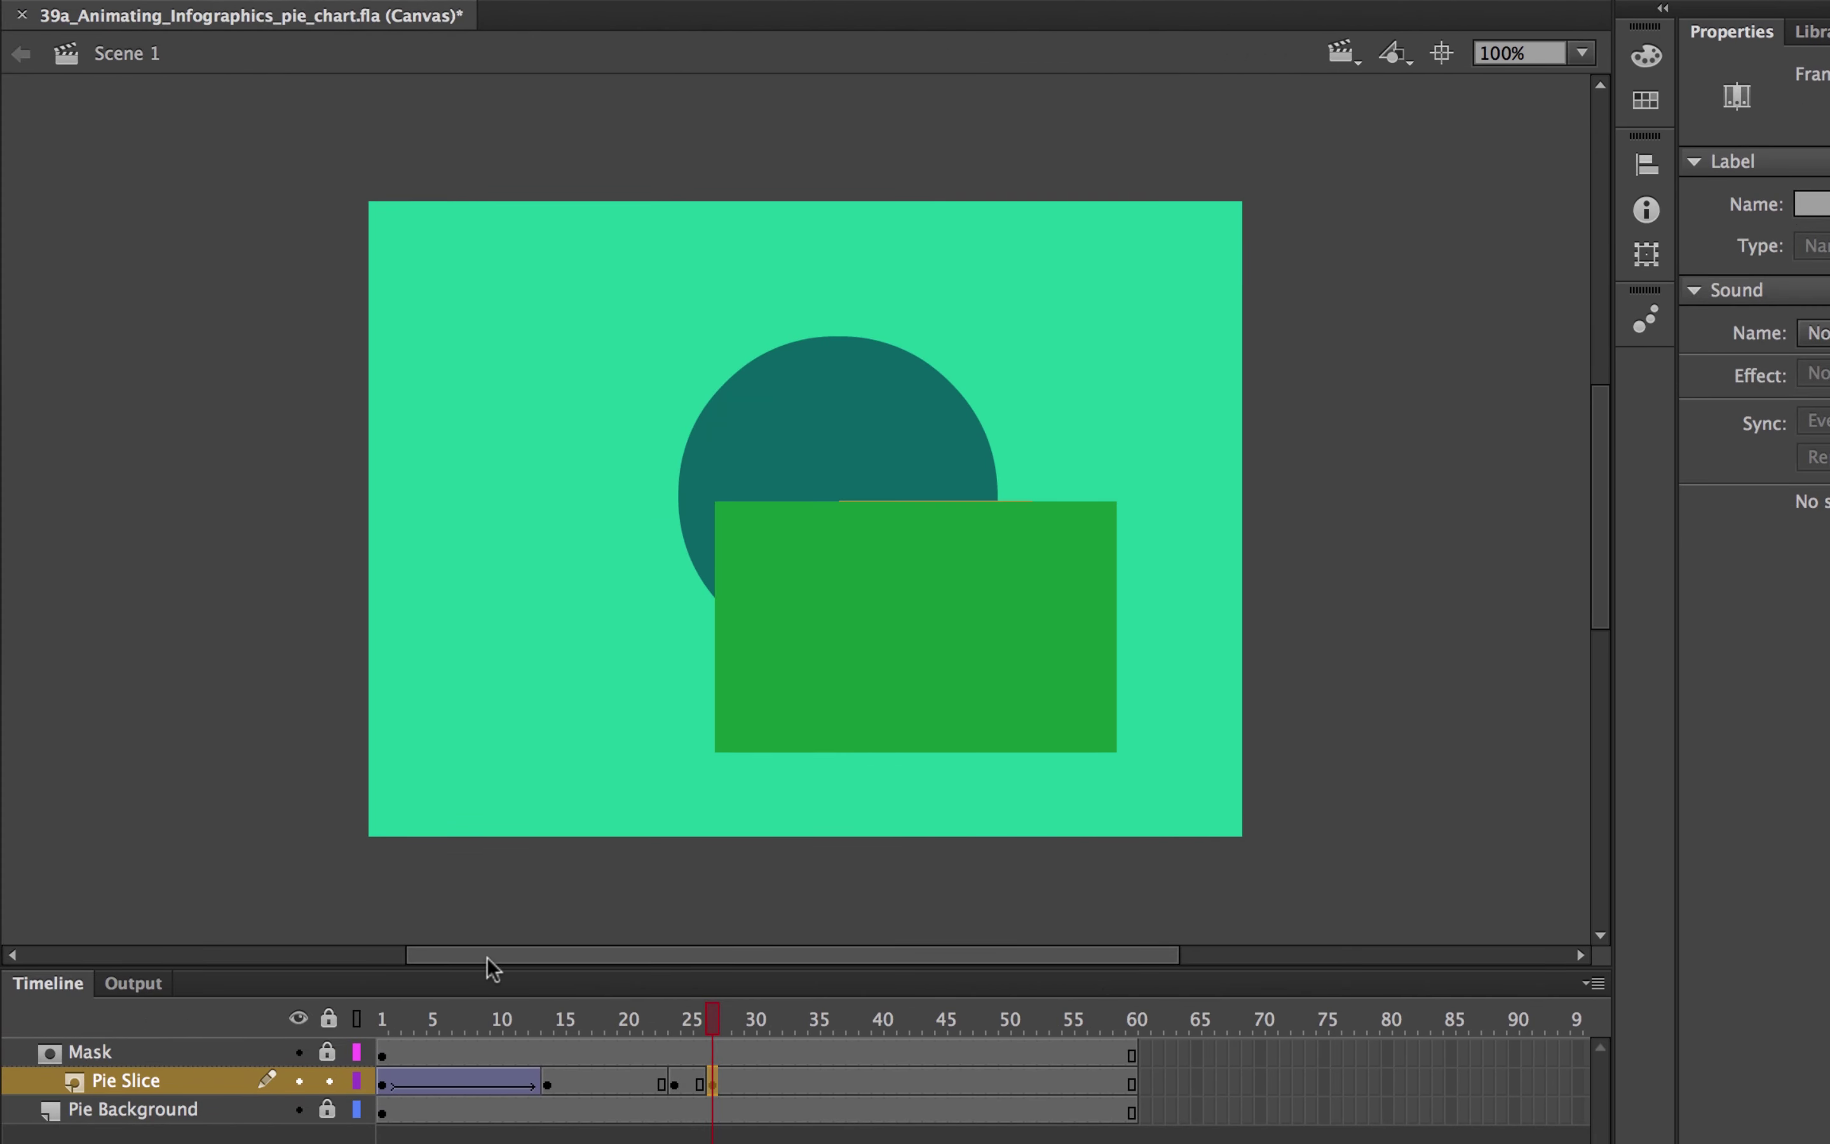
click(330, 1053)
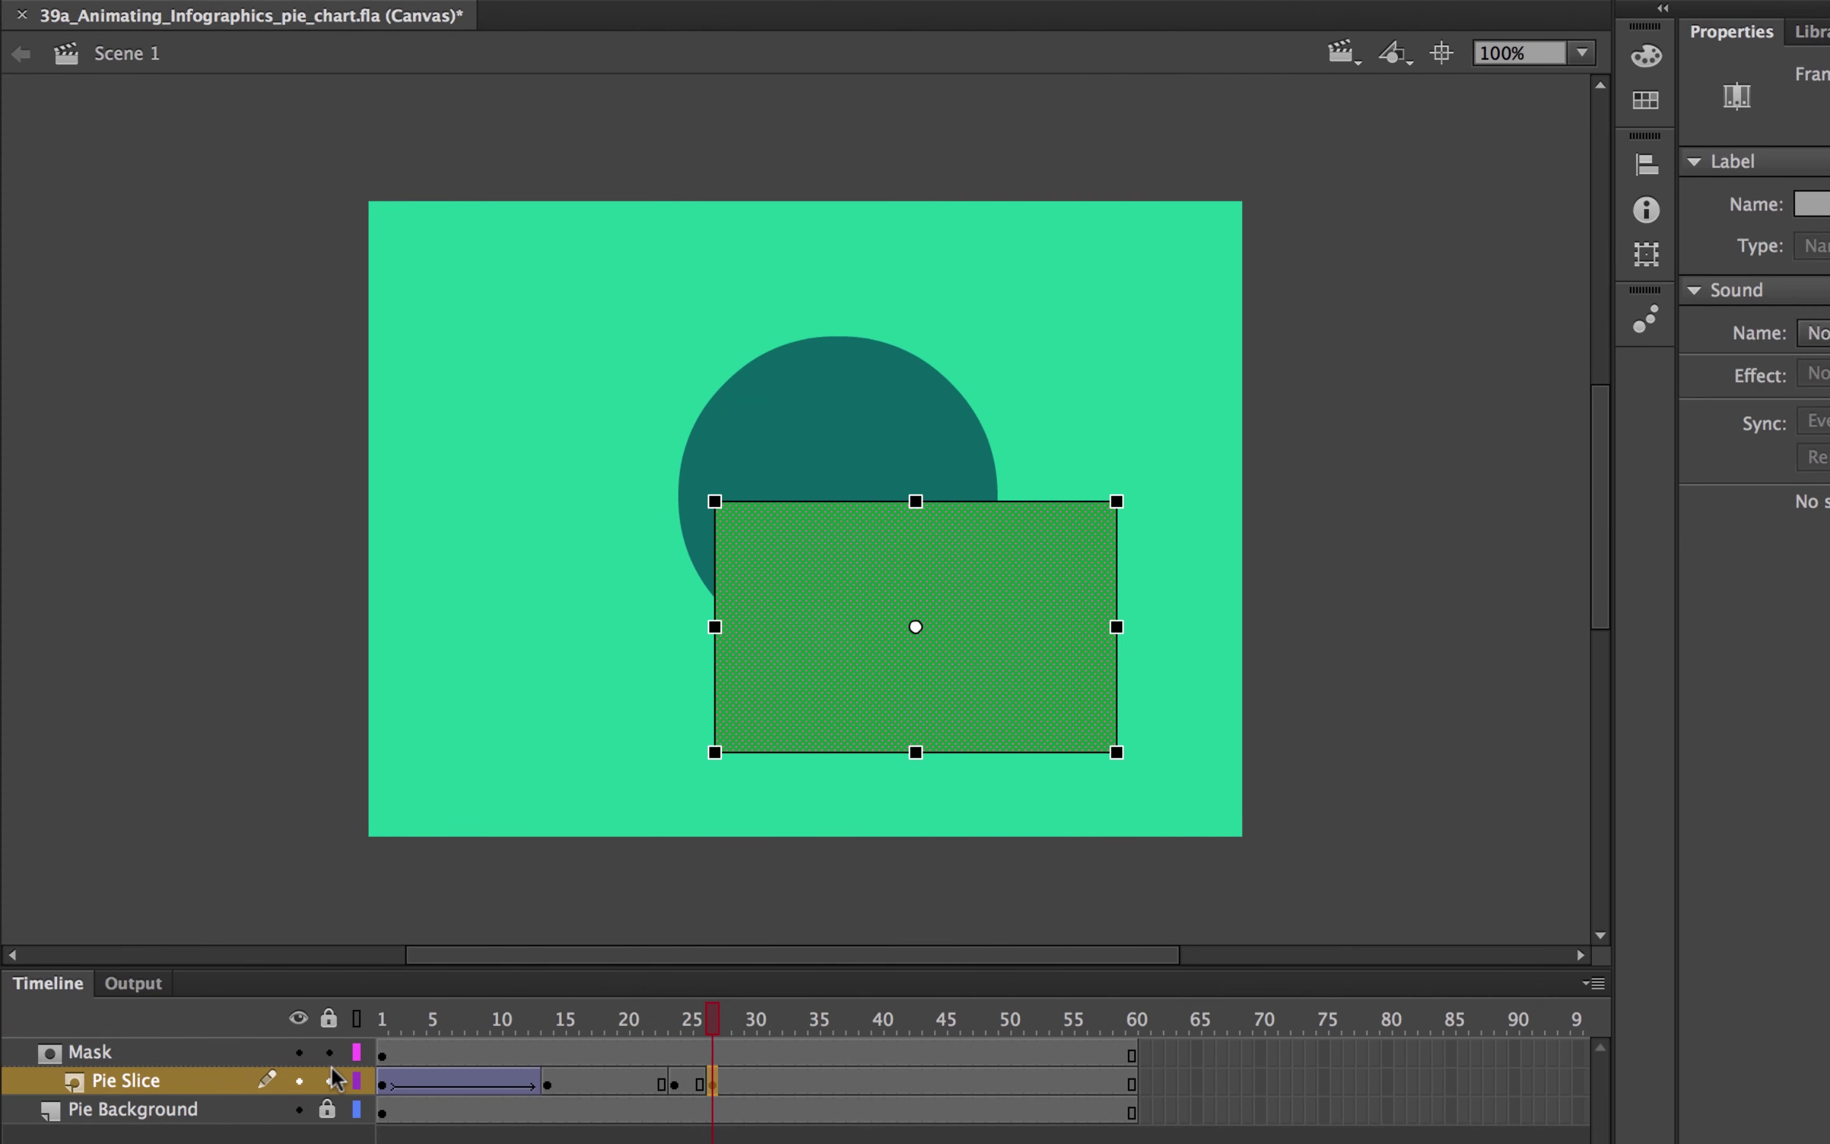
click(299, 1053)
click(296, 1053)
Step: Test the movie in the browser, then return and toggle the Pie Slice layer lock
key(super+Return)
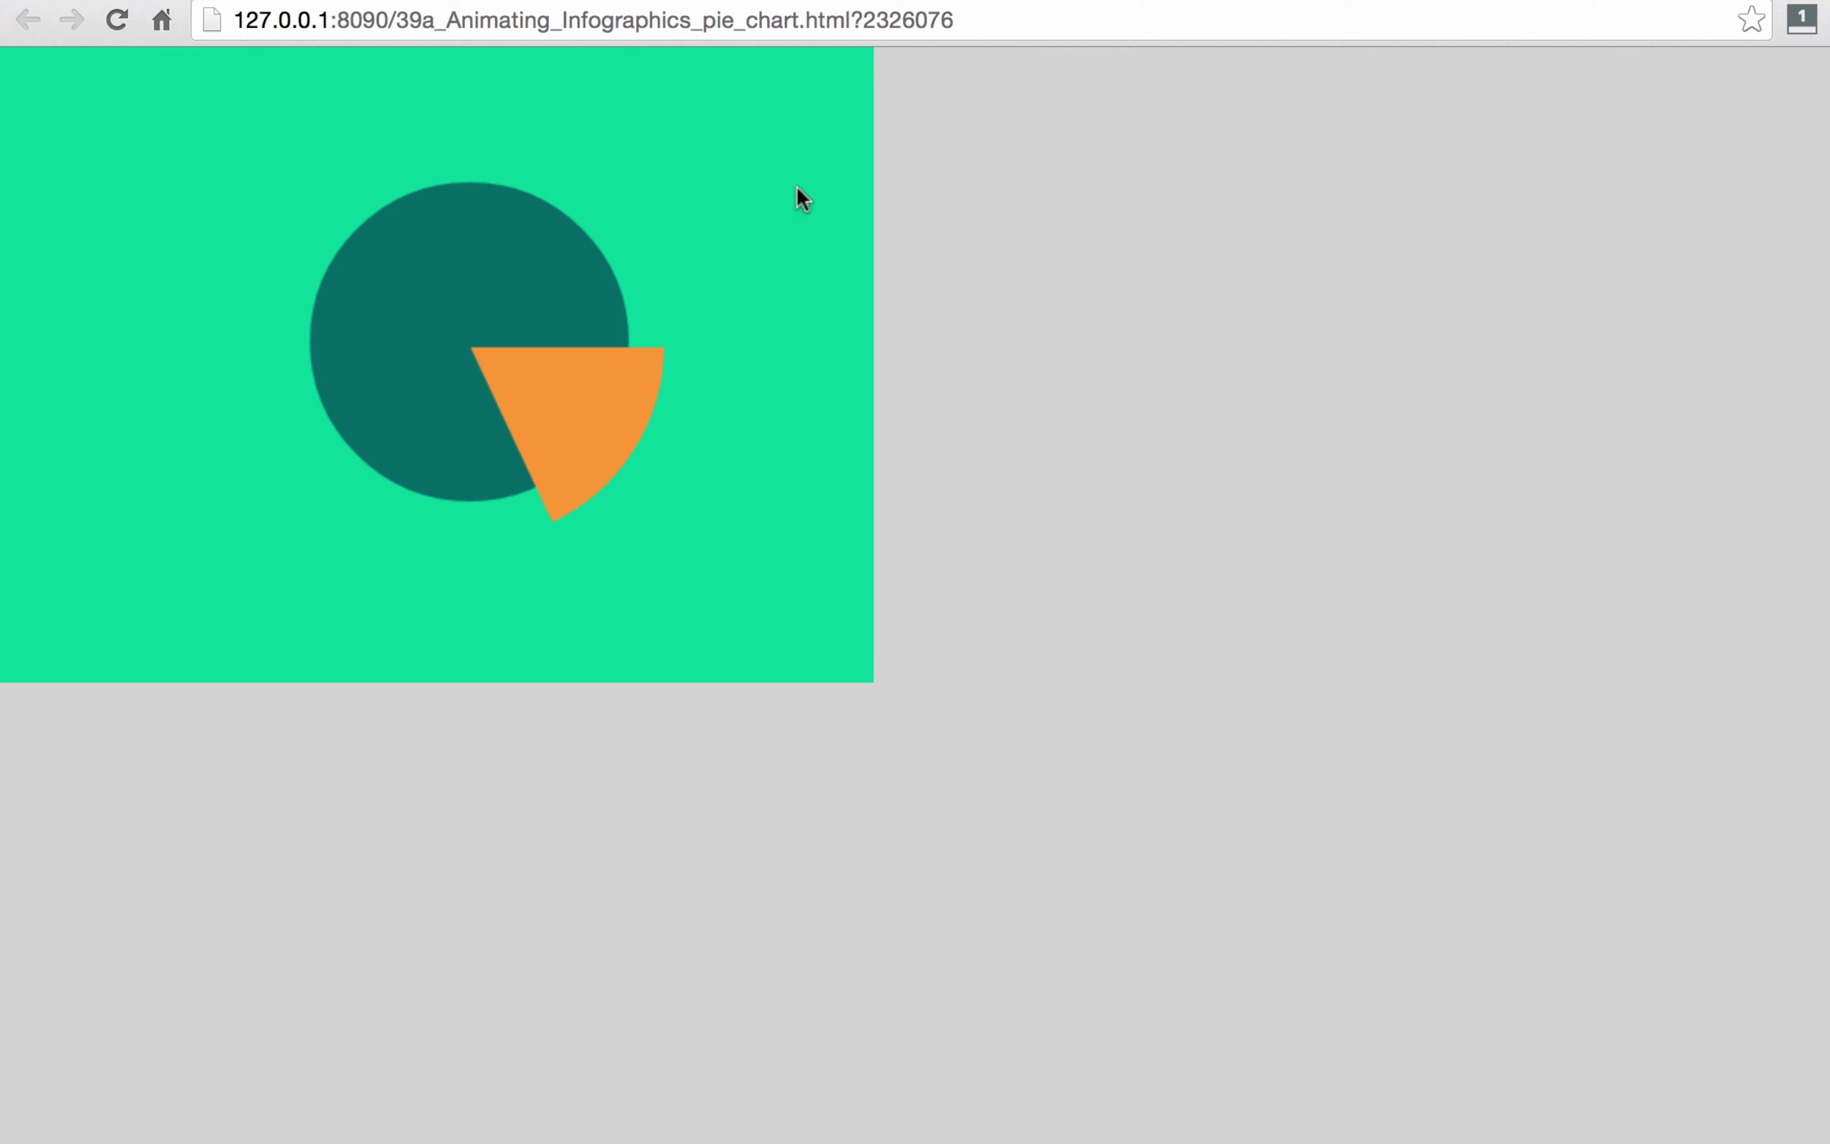
key(super+Tab)
click(53, 984)
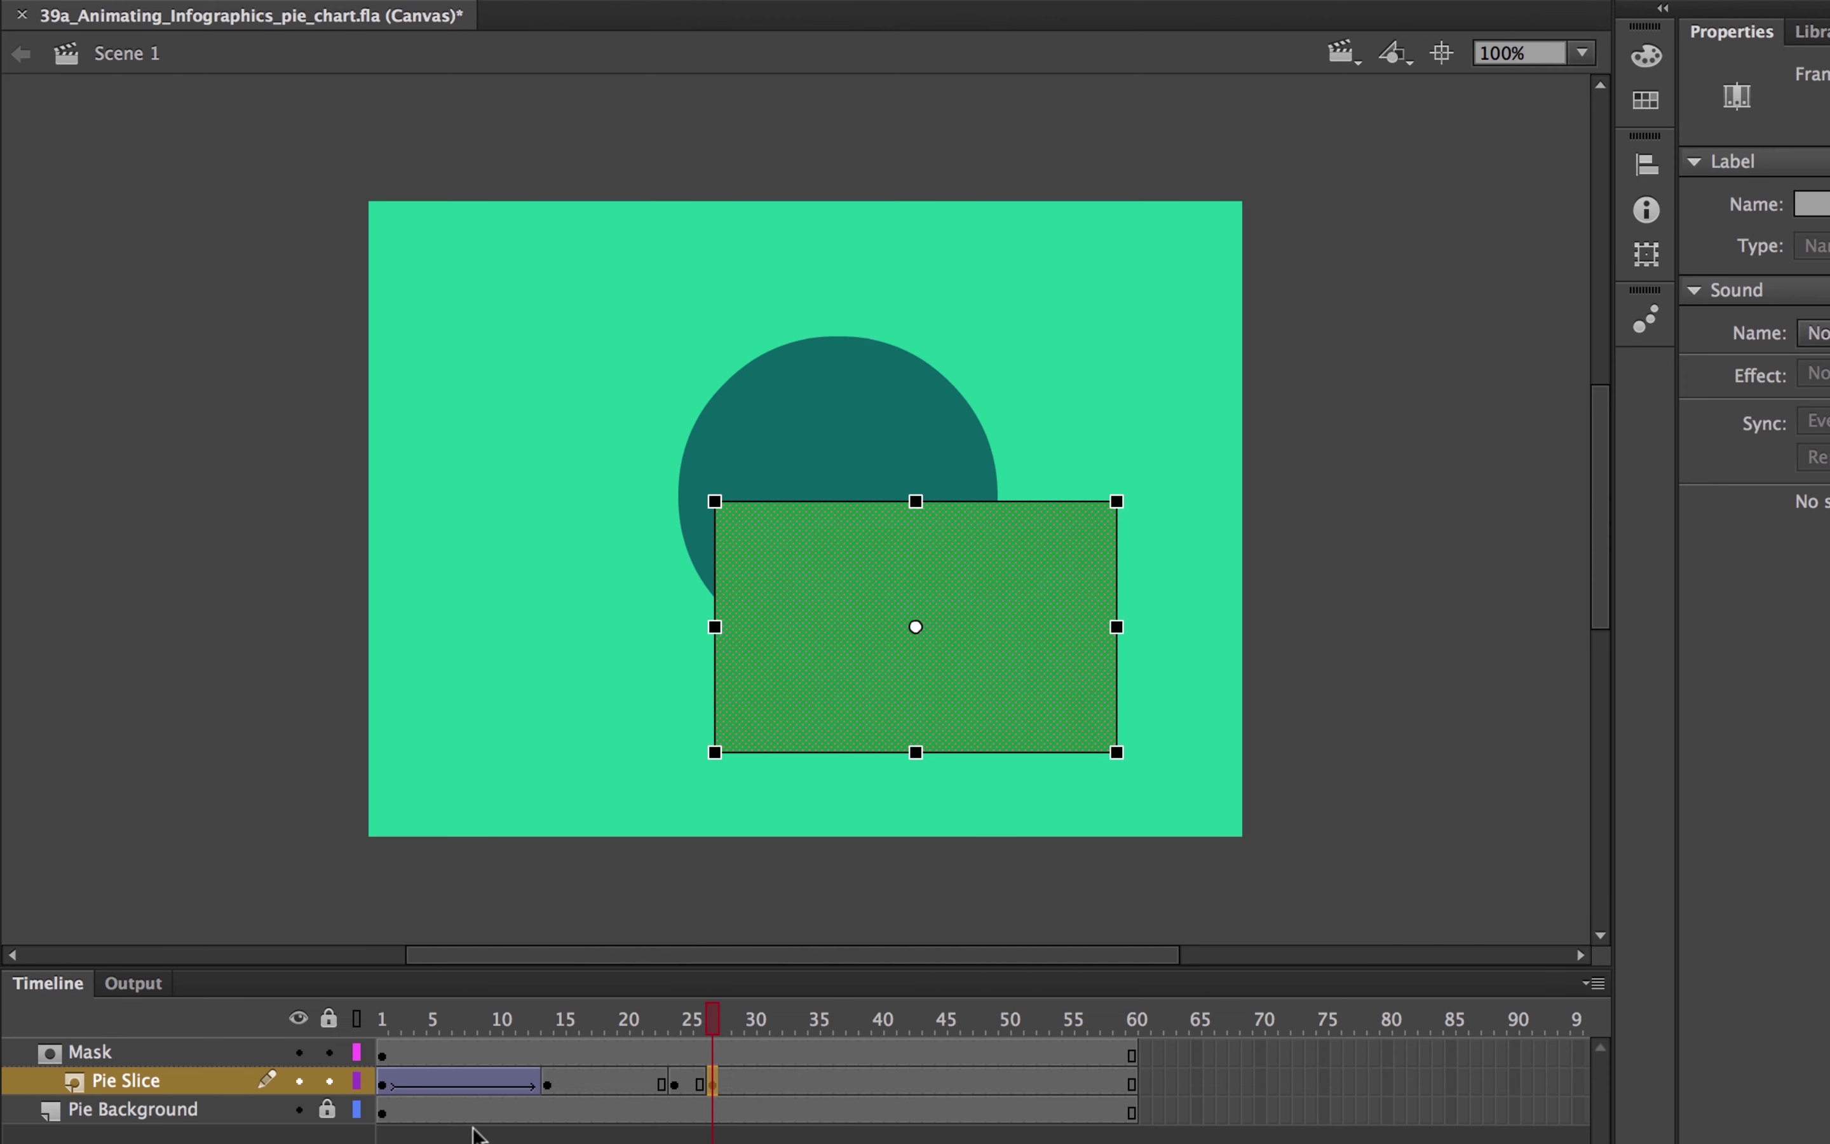
click(329, 1081)
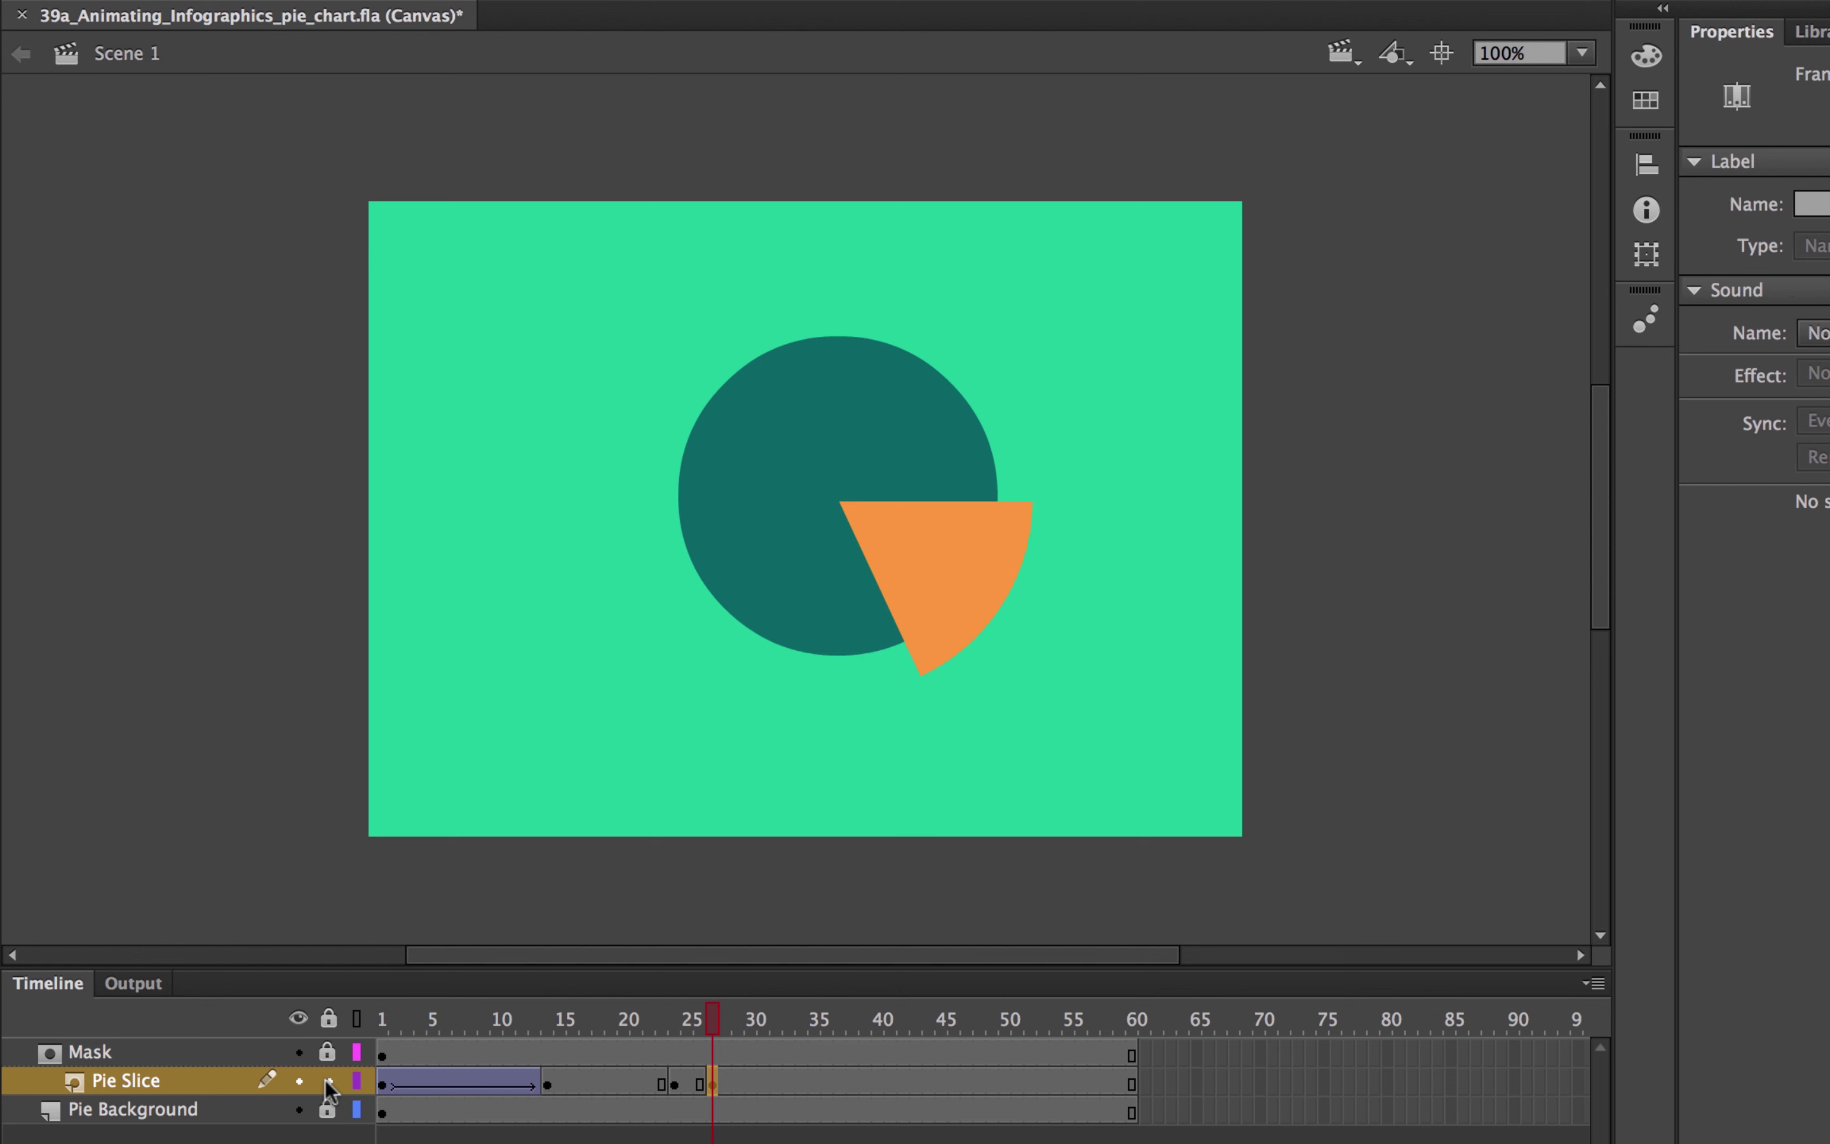
click(326, 1081)
Step: Unlock and hide the Mask layer, then select the orange slice at frame 27
click(326, 1053)
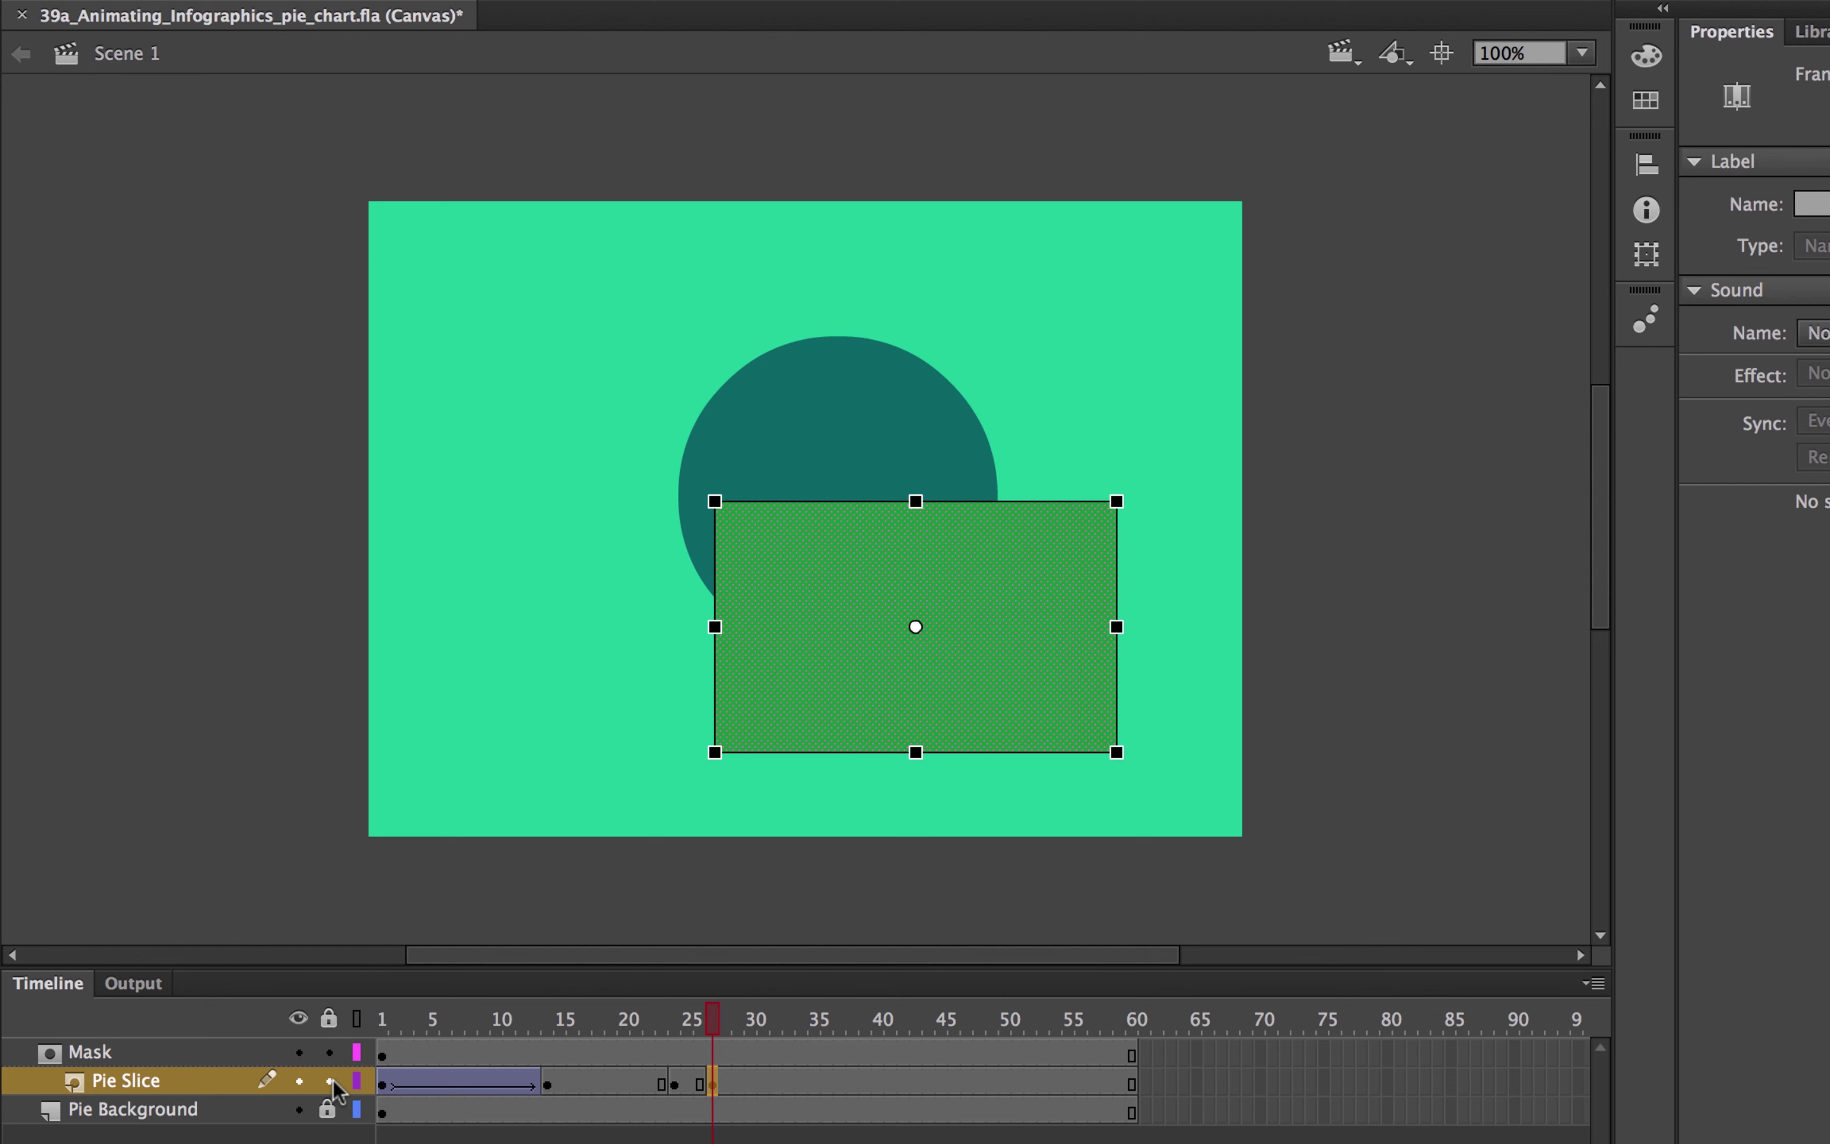
click(295, 1052)
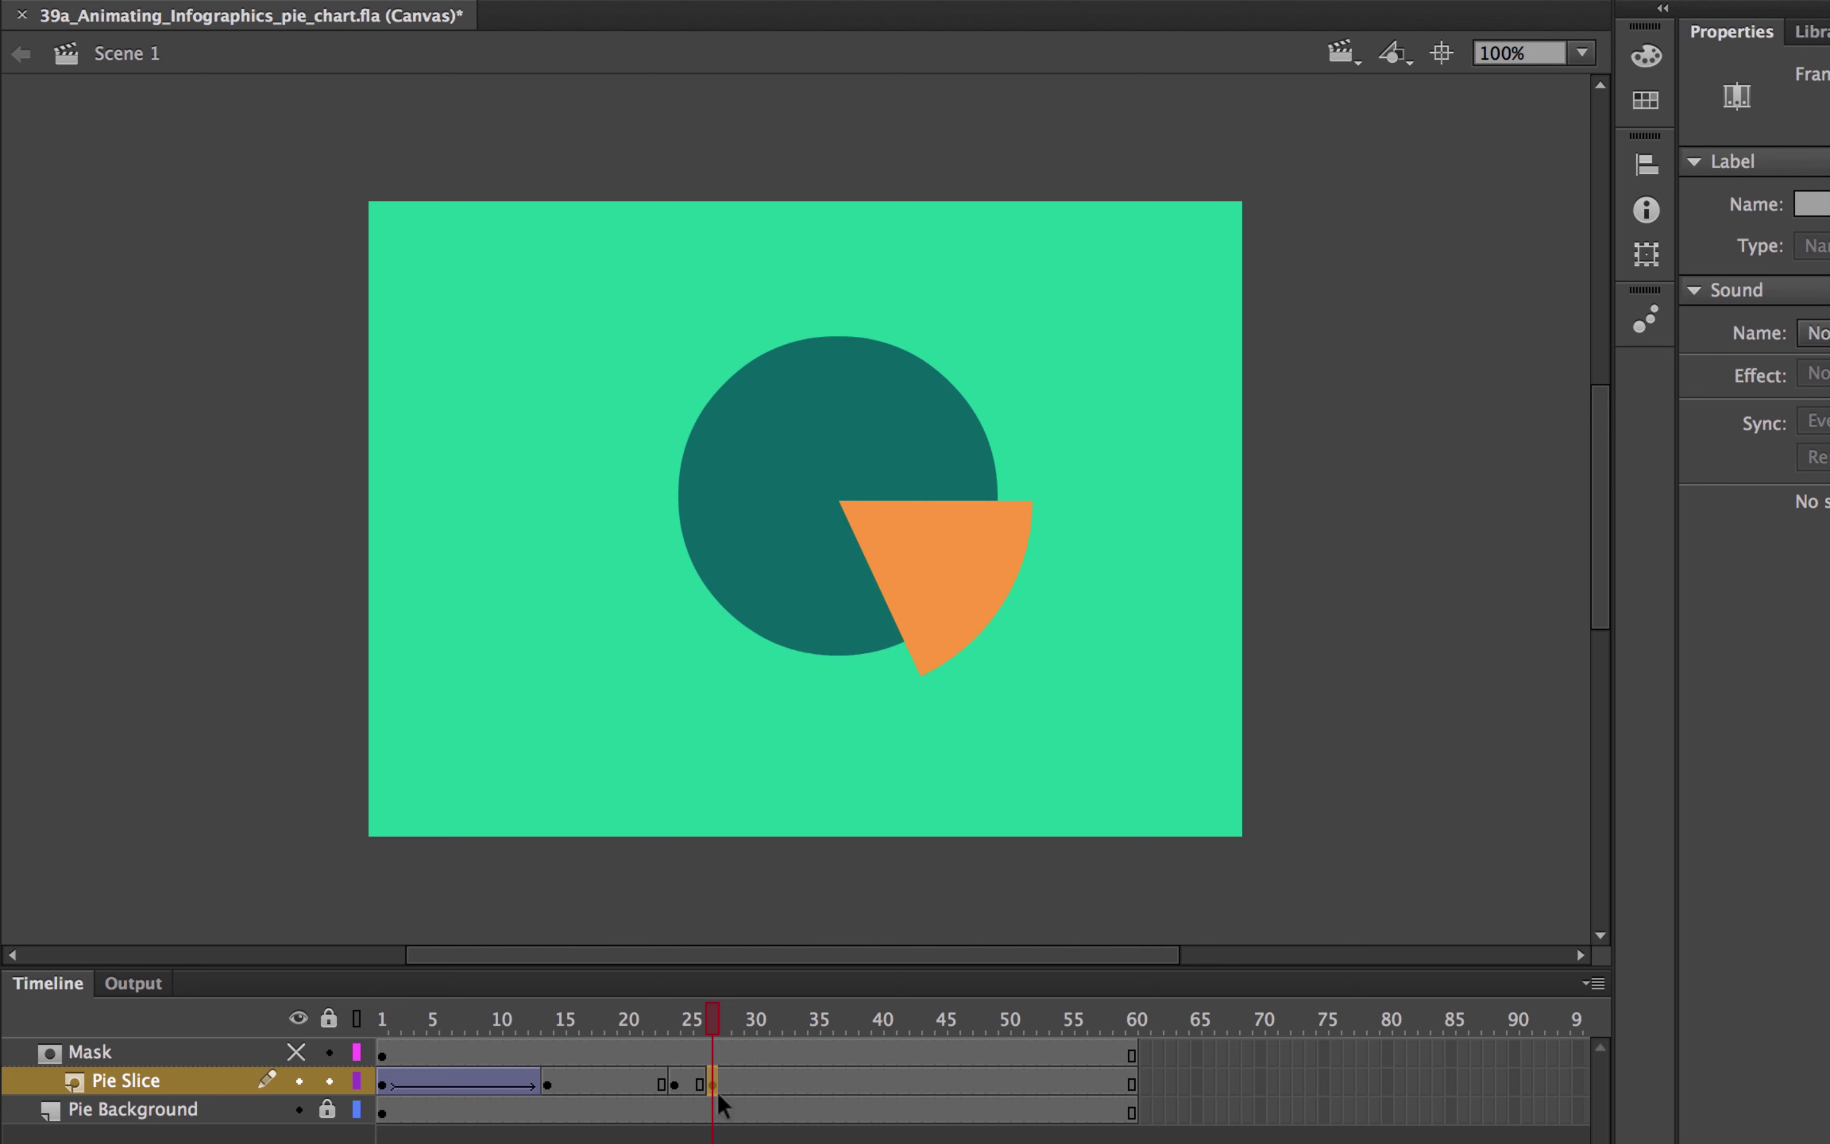
drag(711, 1076, 721, 1092)
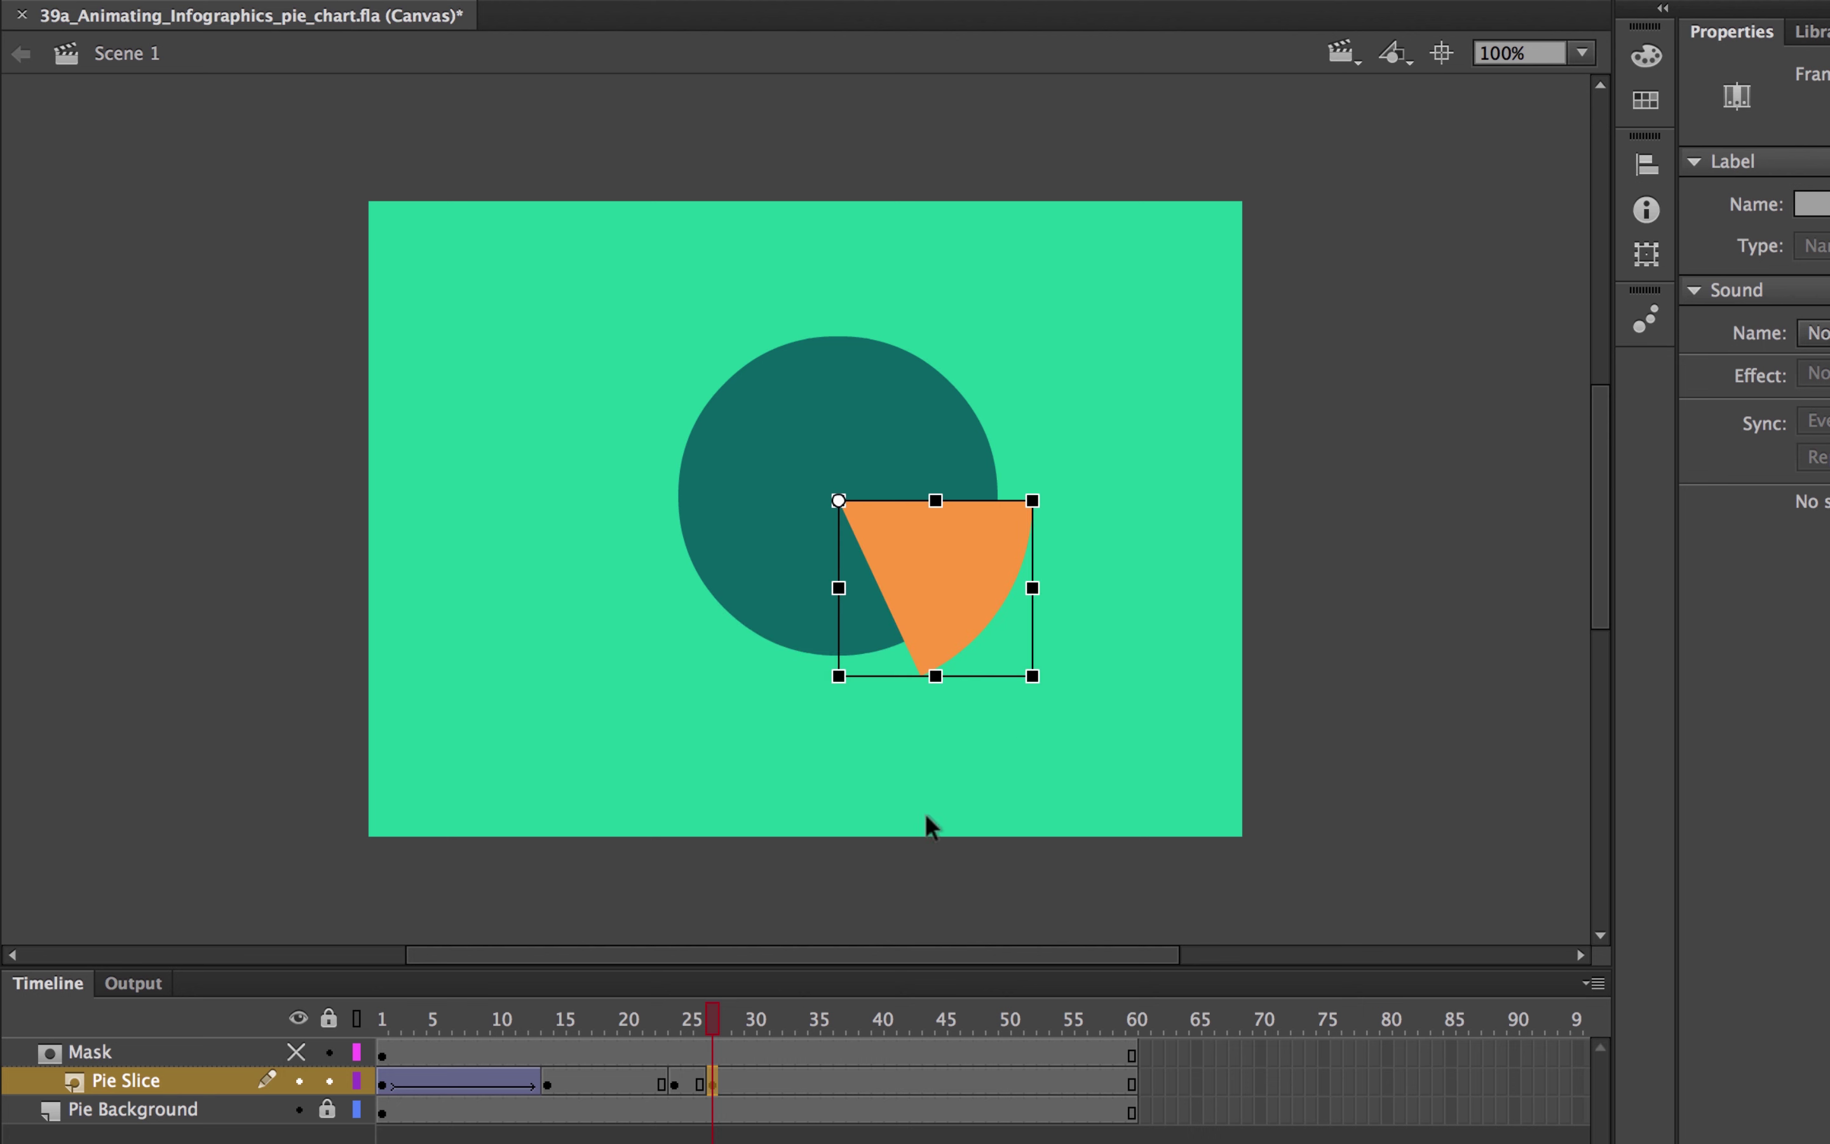
click(673, 1082)
click(709, 1085)
Step: Try enlarging the slice at frame 27, undo it, and compare the slice across frames
drag(1034, 677, 1074, 724)
key(ctrl+z)
click(676, 1012)
click(673, 1082)
click(725, 1081)
Step: Create a classic tween at frame 25 linking keyframes 24 and 27, and scrub it
click(688, 1081)
right_click(684, 1080)
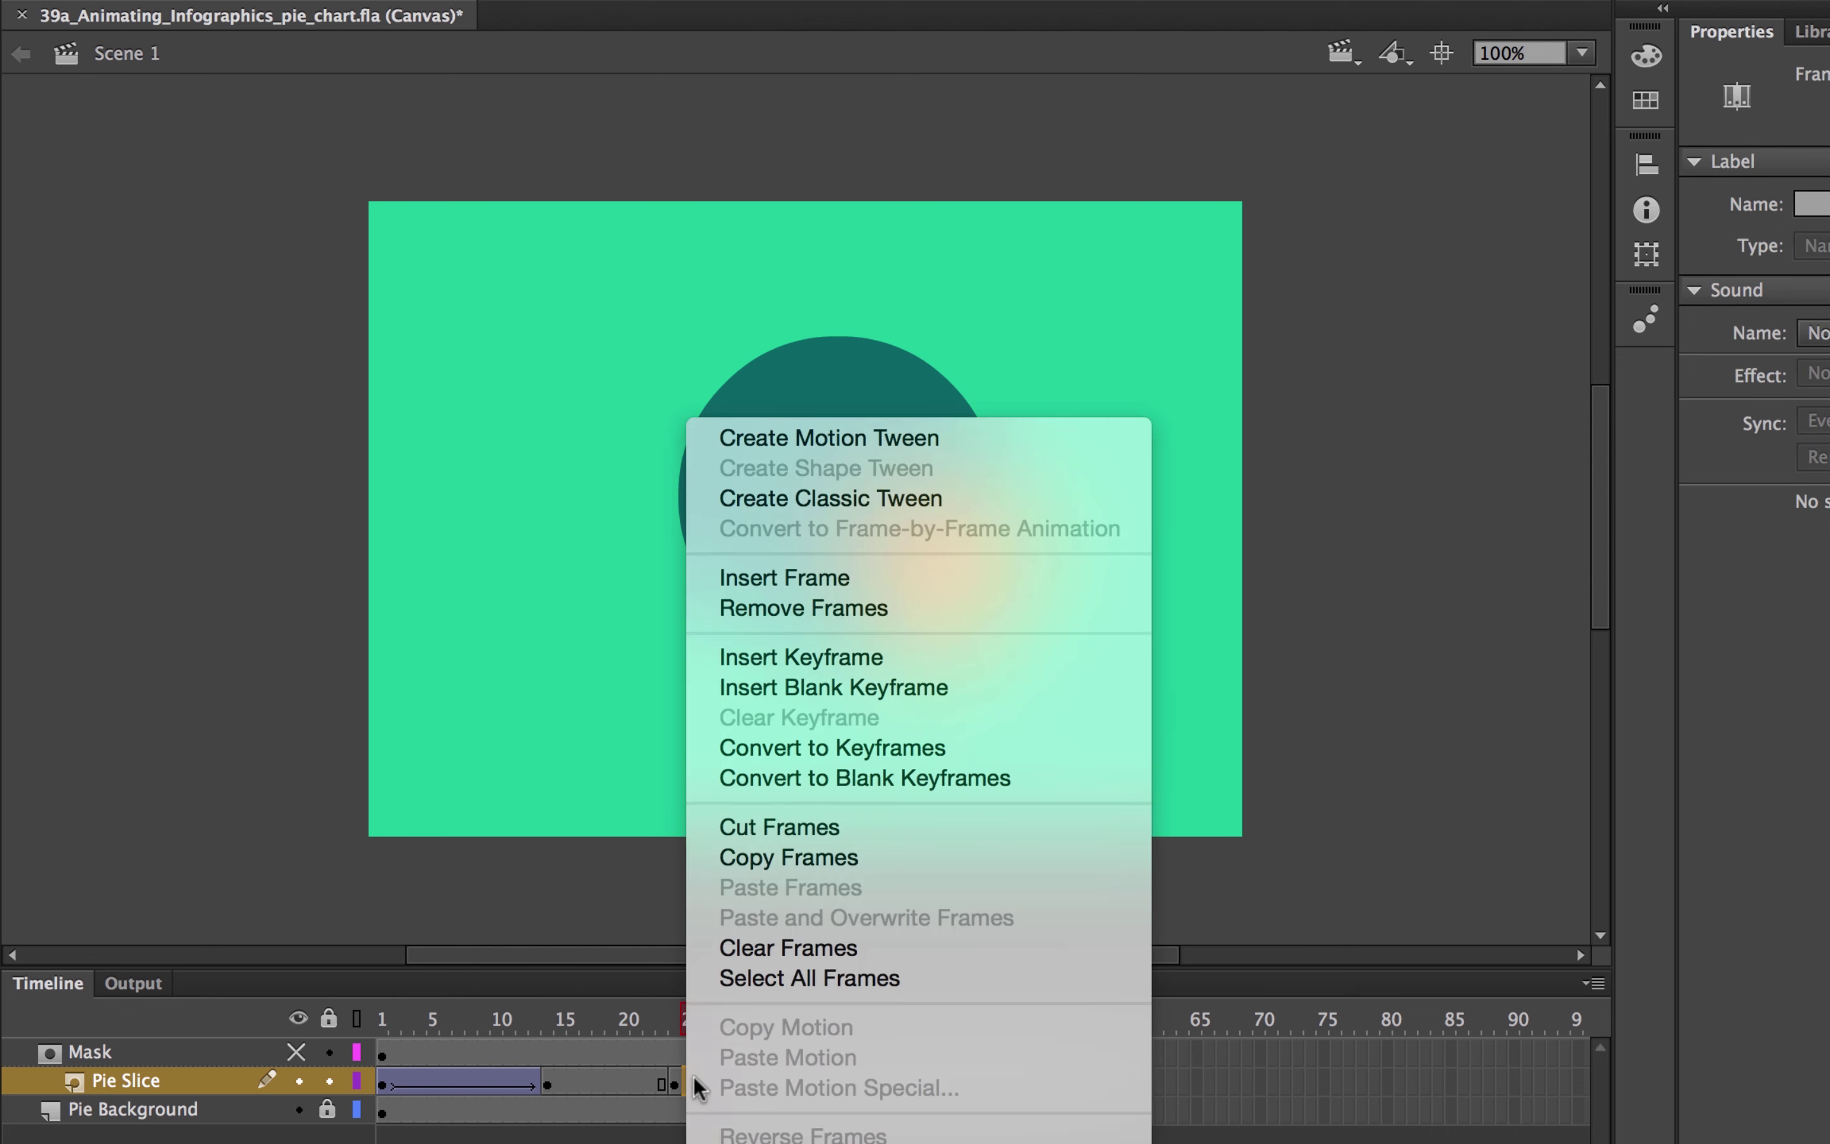
click(825, 498)
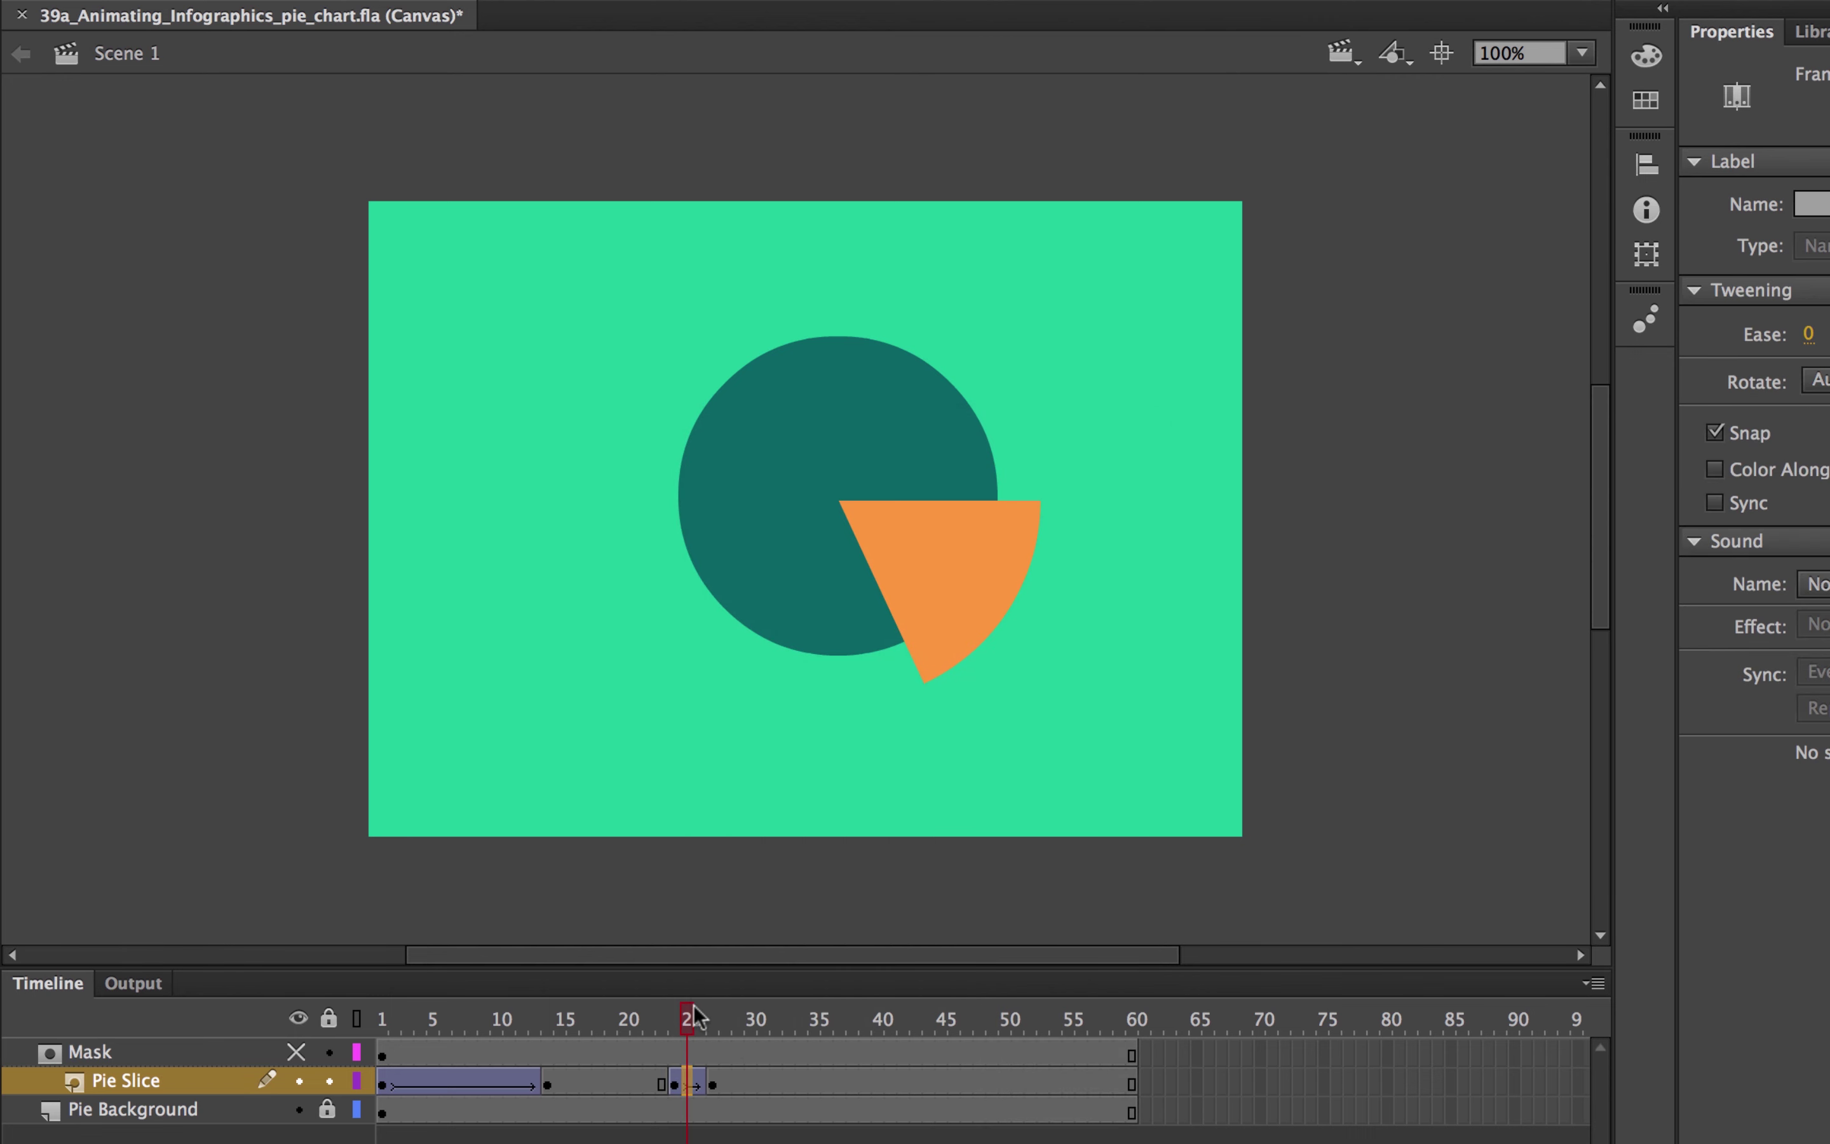
drag(693, 1005, 679, 1074)
Step: Set the slice tween's ease to -100 from frame 24
click(680, 1084)
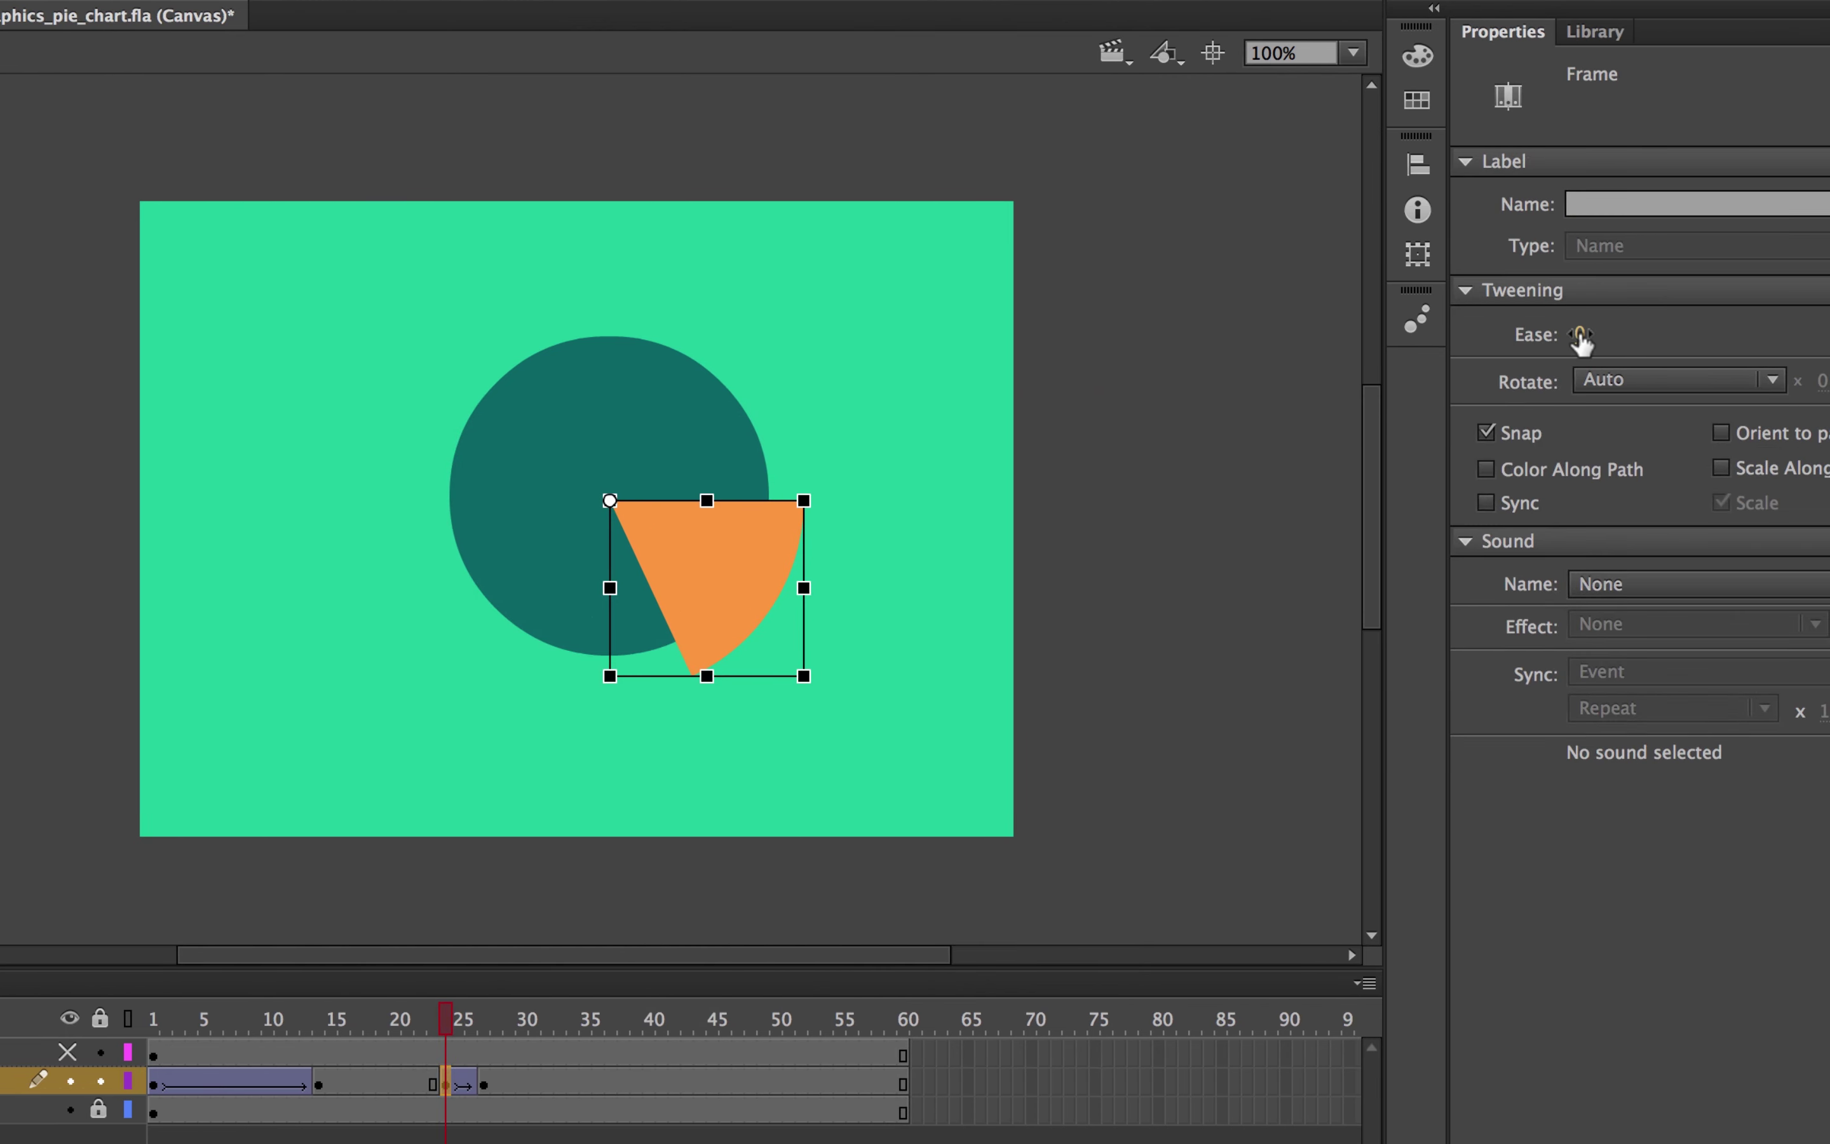
drag(1581, 336, 493, 343)
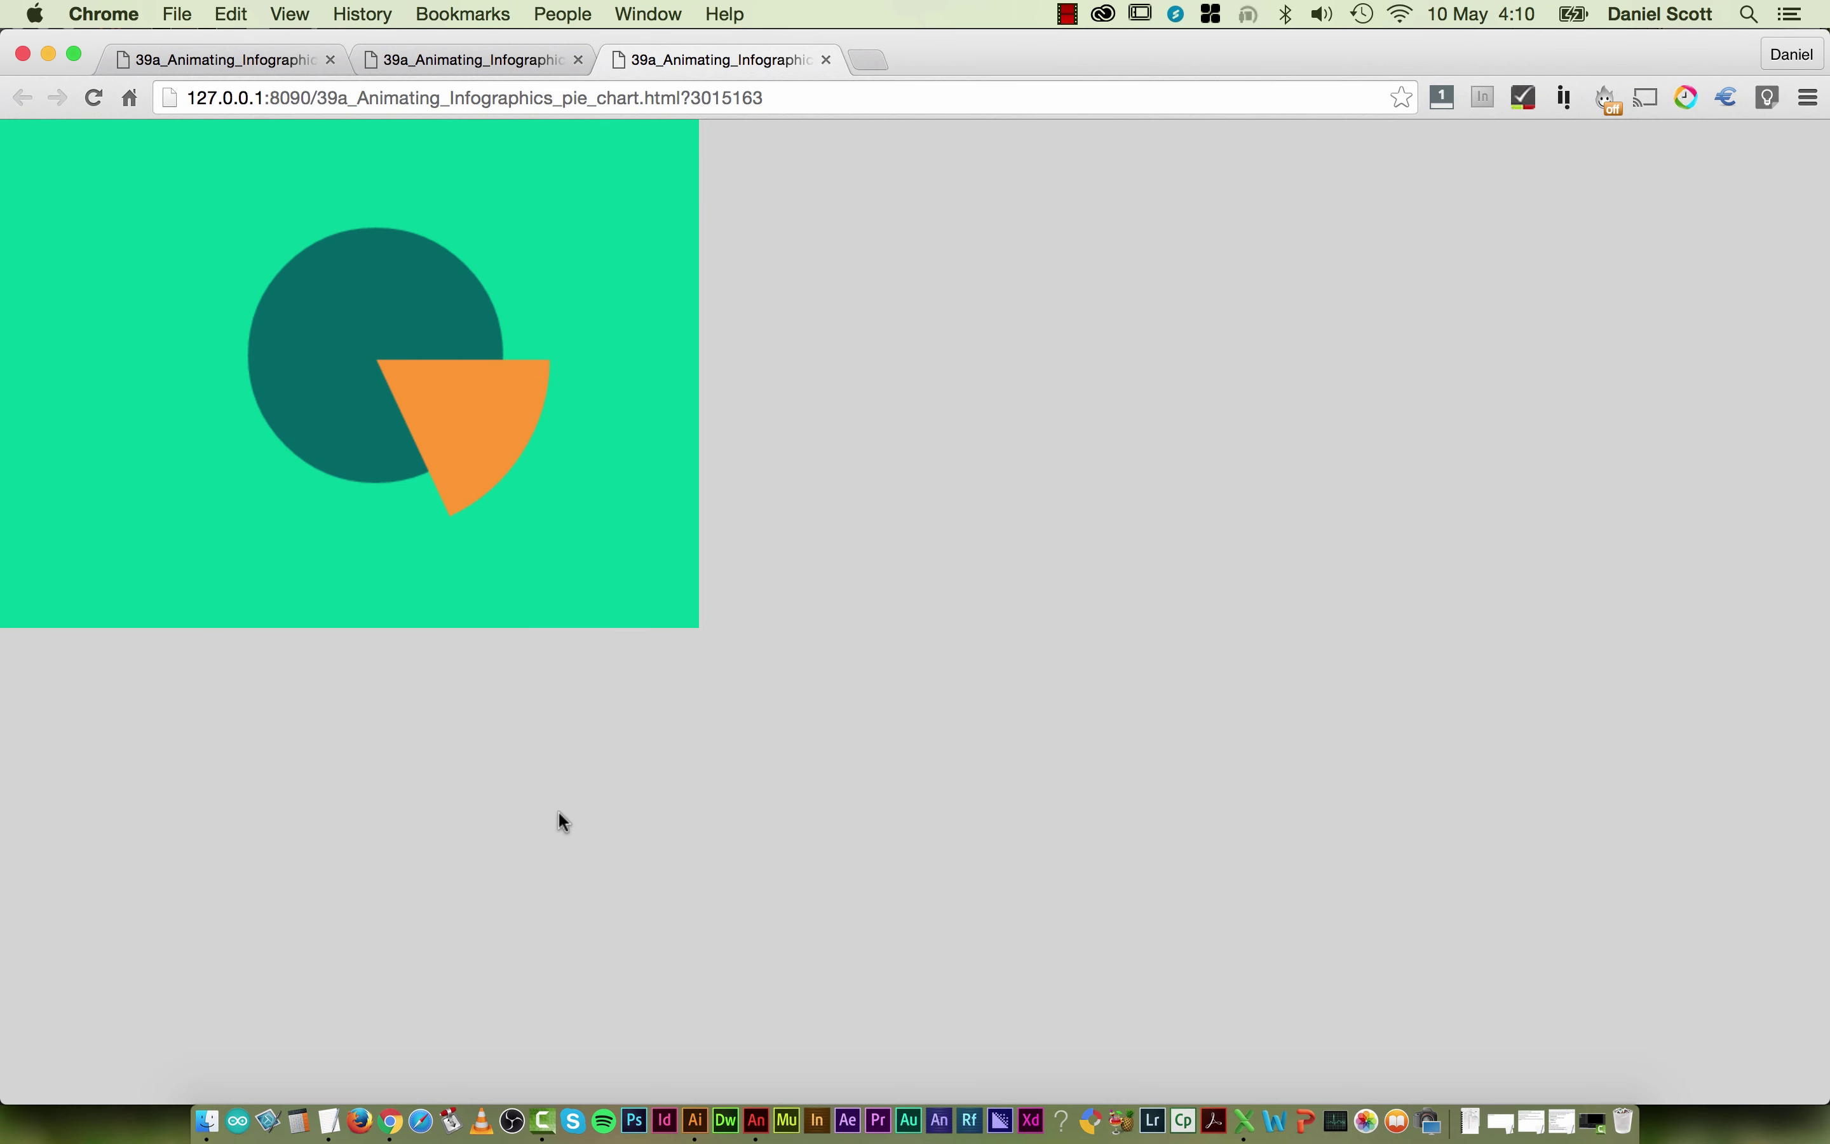
key(super+Tab)
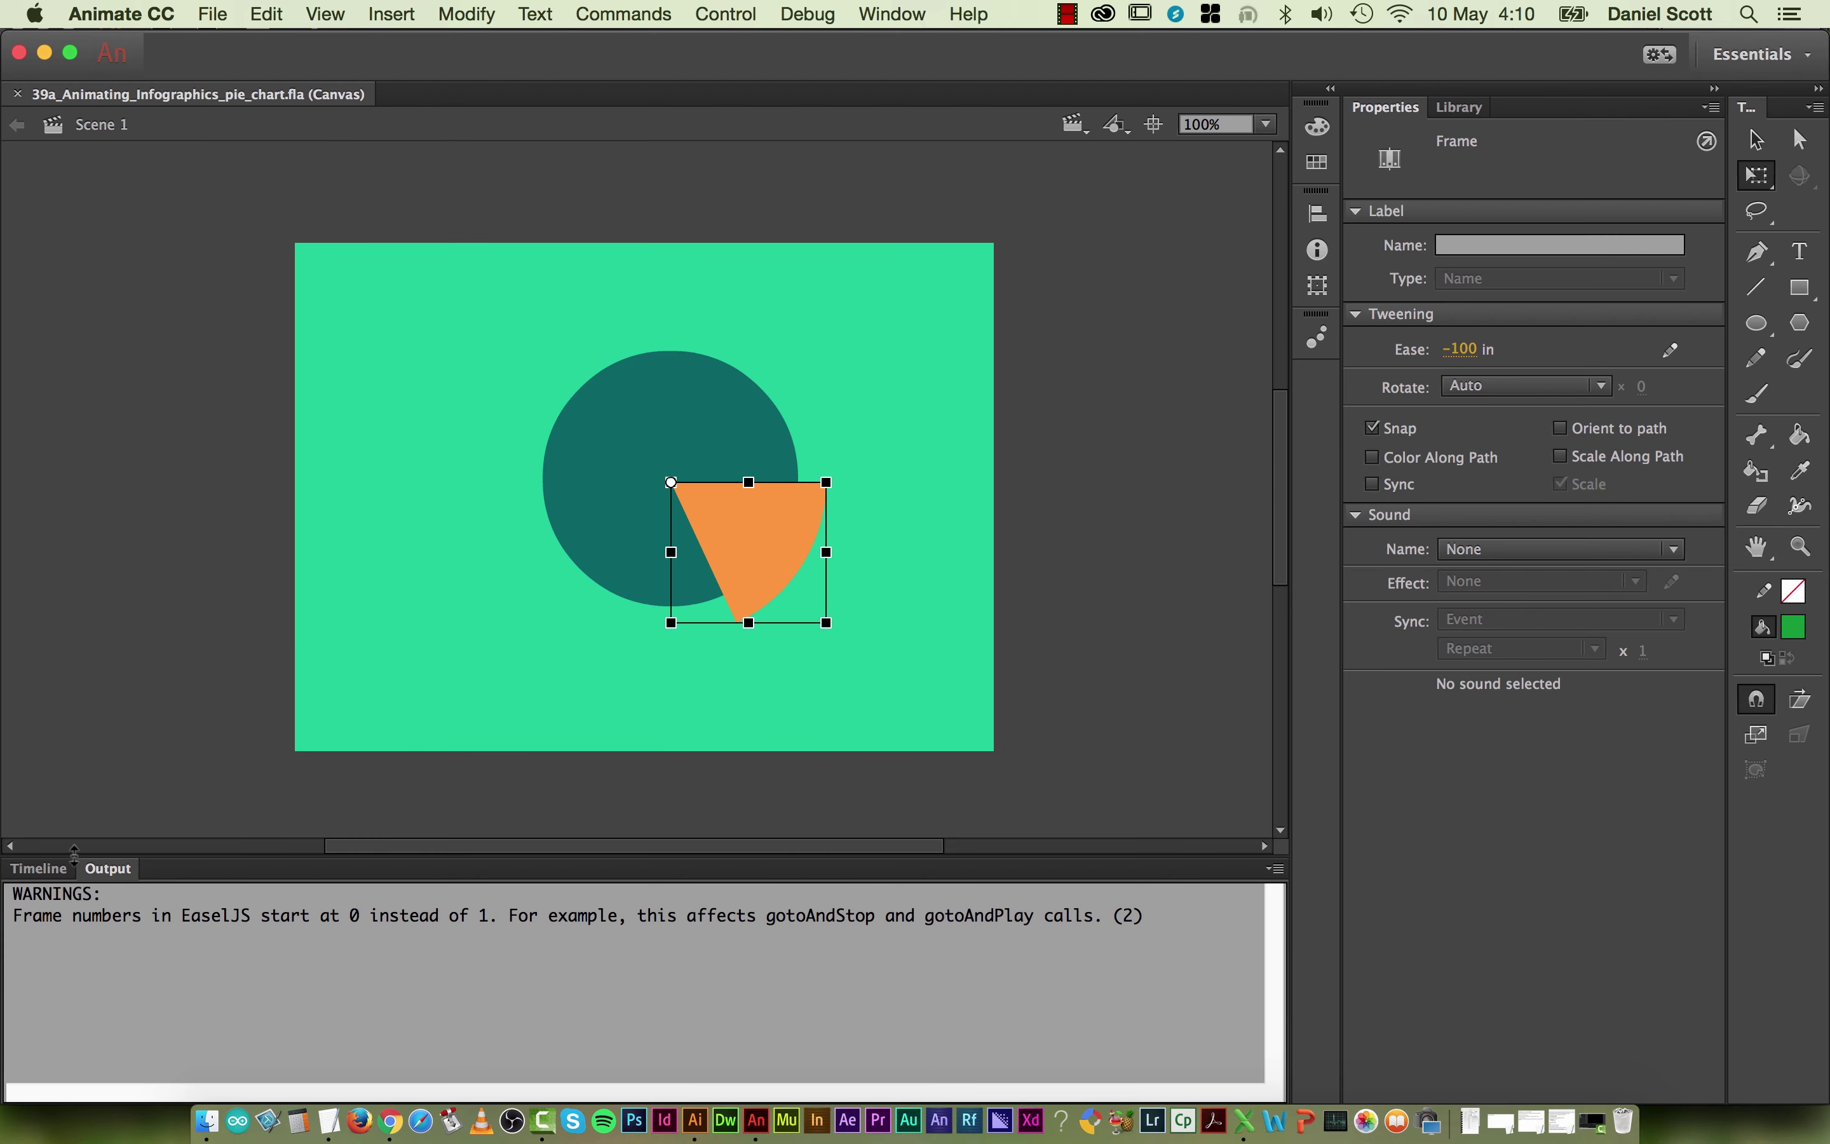
click(40, 868)
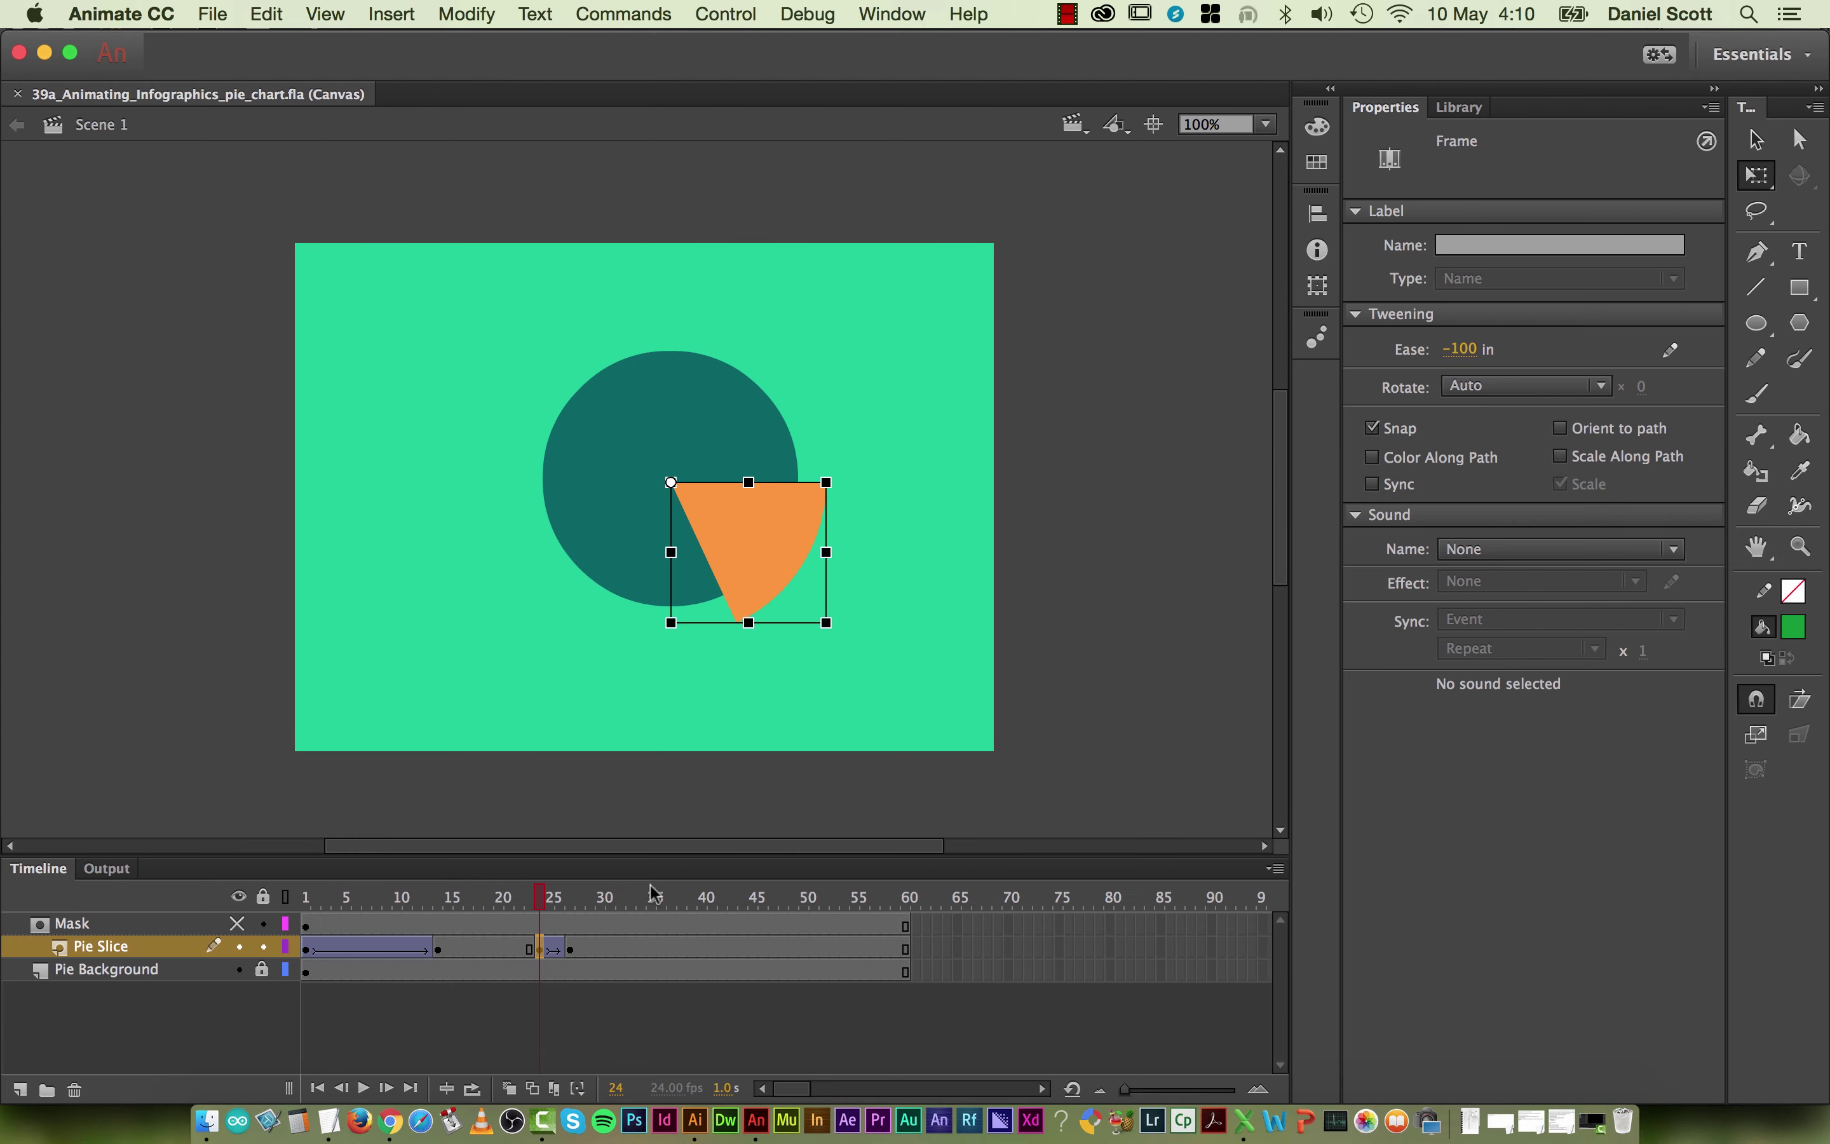
Step: Move the end keyframe to frame 30, enlarge the slice there, and test the movie
click(569, 950)
drag(569, 950, 601, 950)
drag(840, 631, 868, 660)
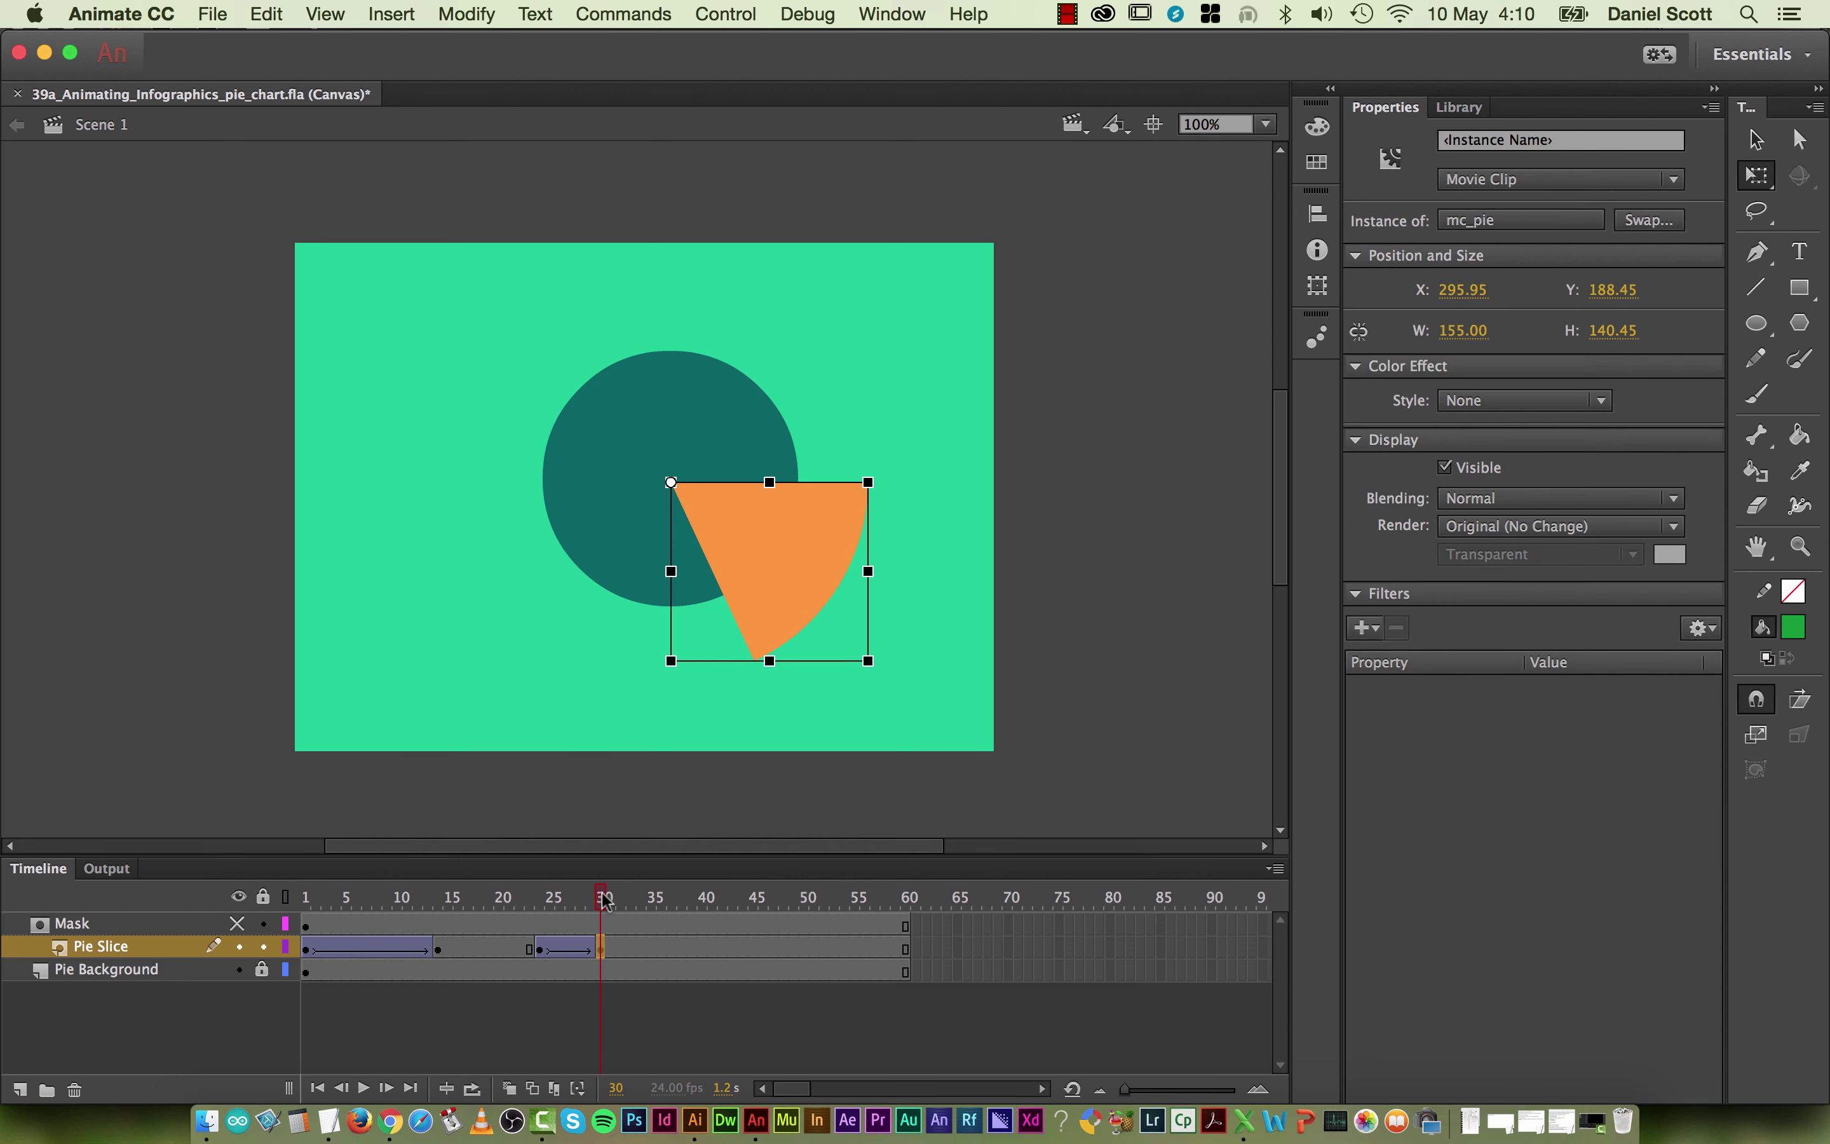
mouse_move(605, 901)
mouse_down()
mouse_move(519, 902)
mouse_move(595, 908)
mouse_up()
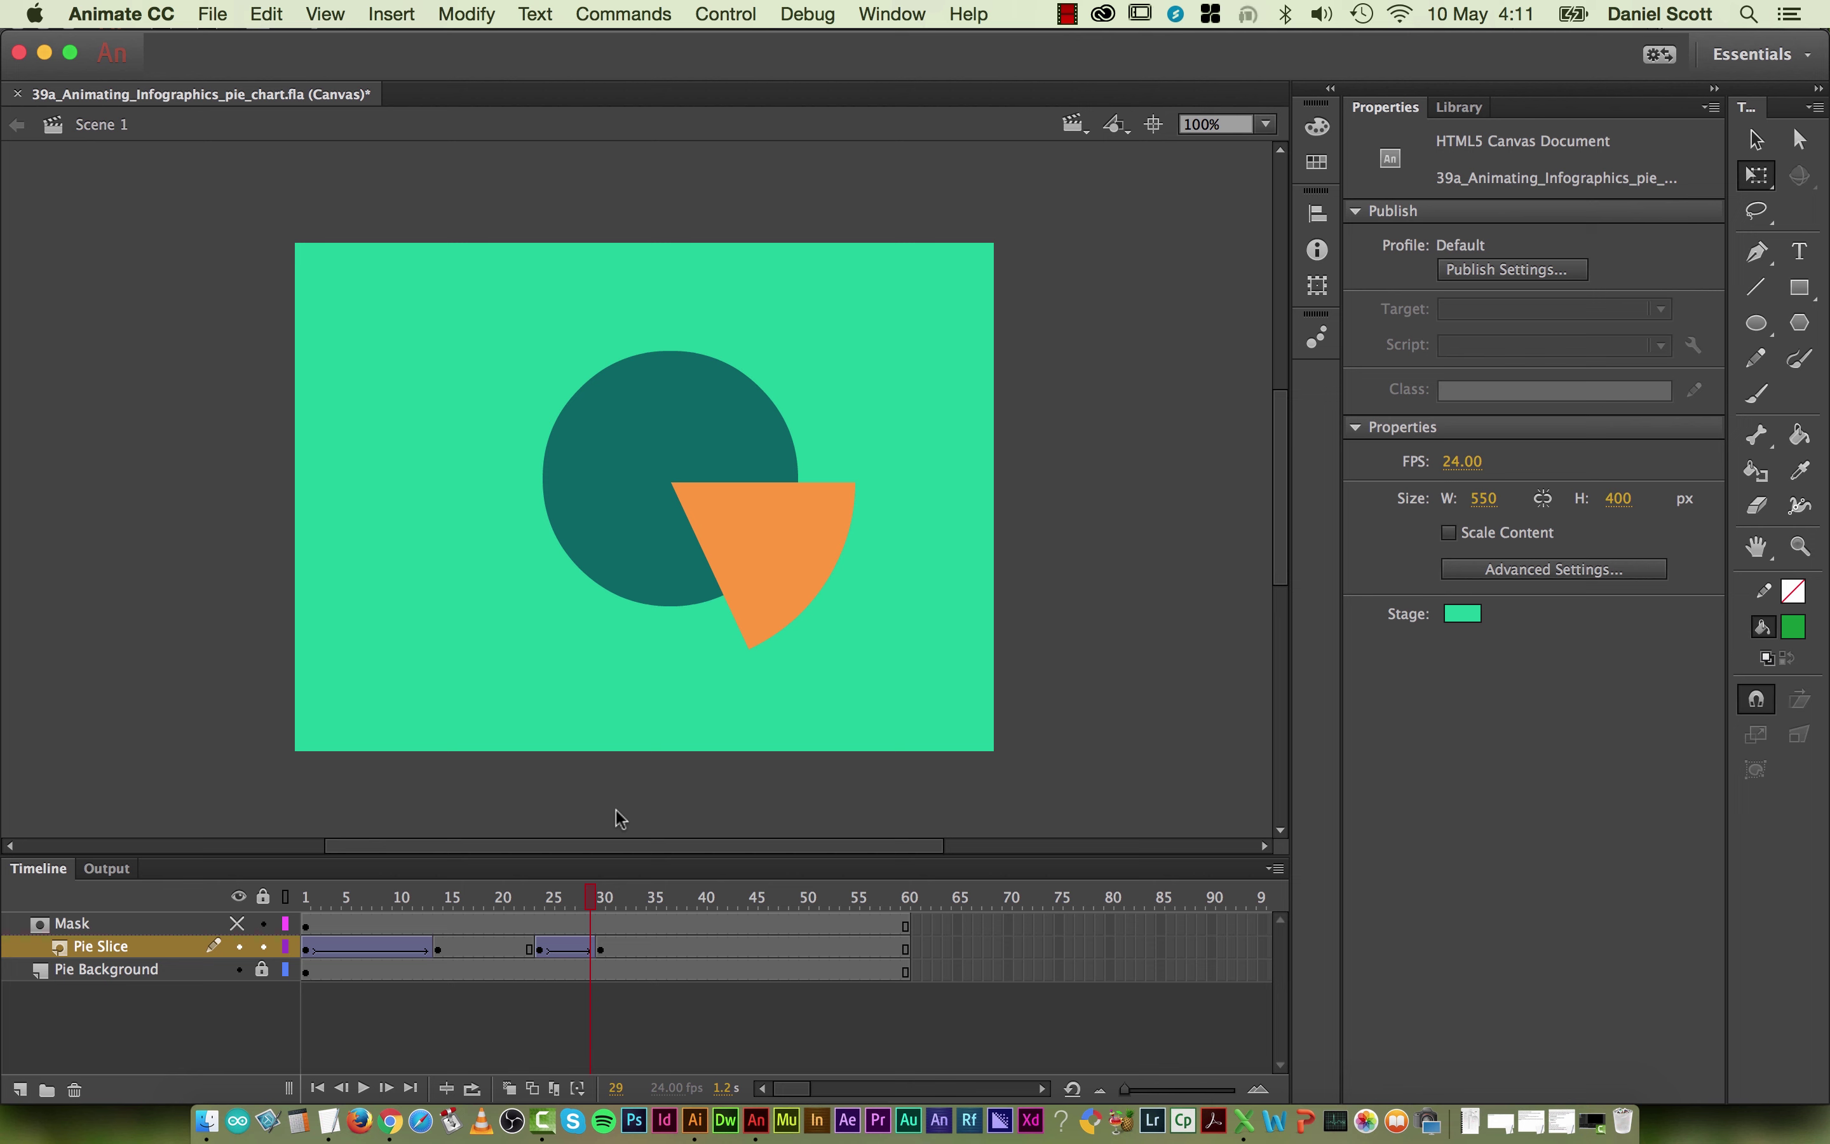
key(super+Return)
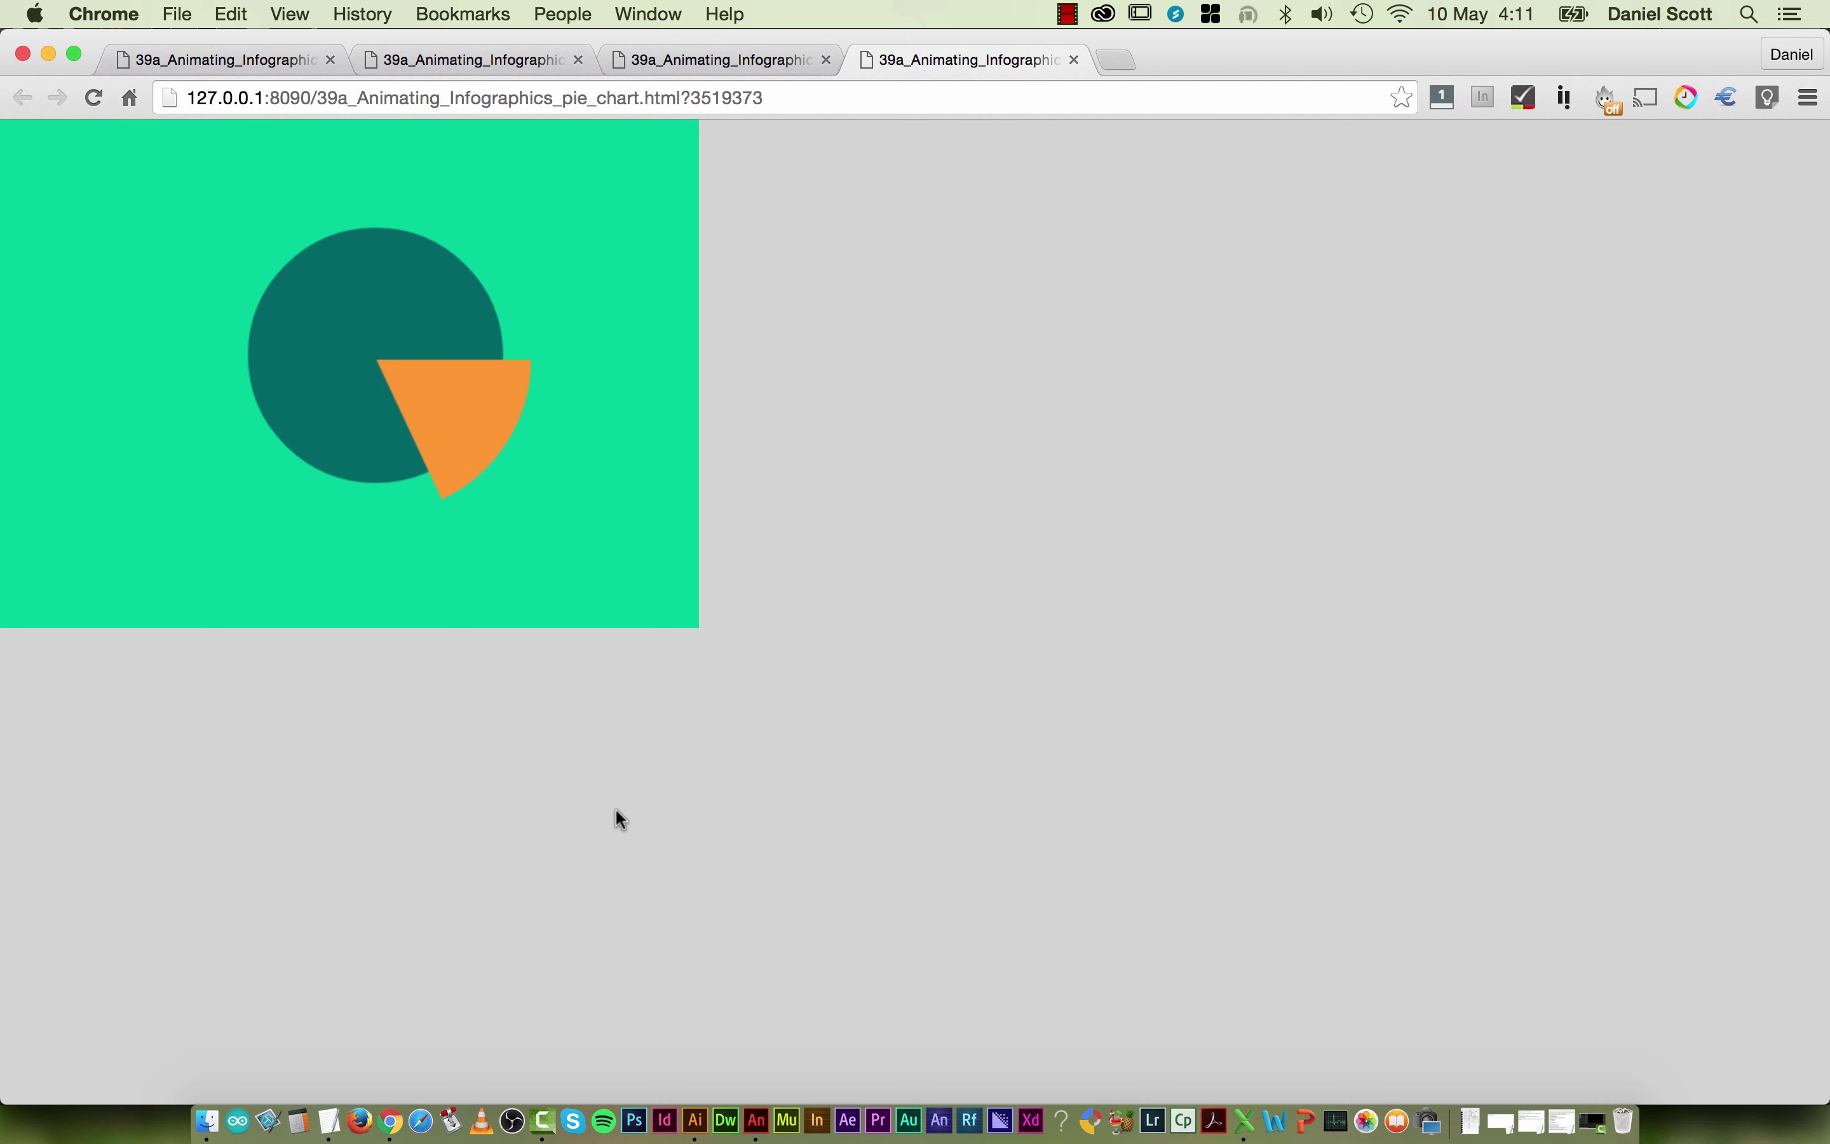
key(super+Tab)
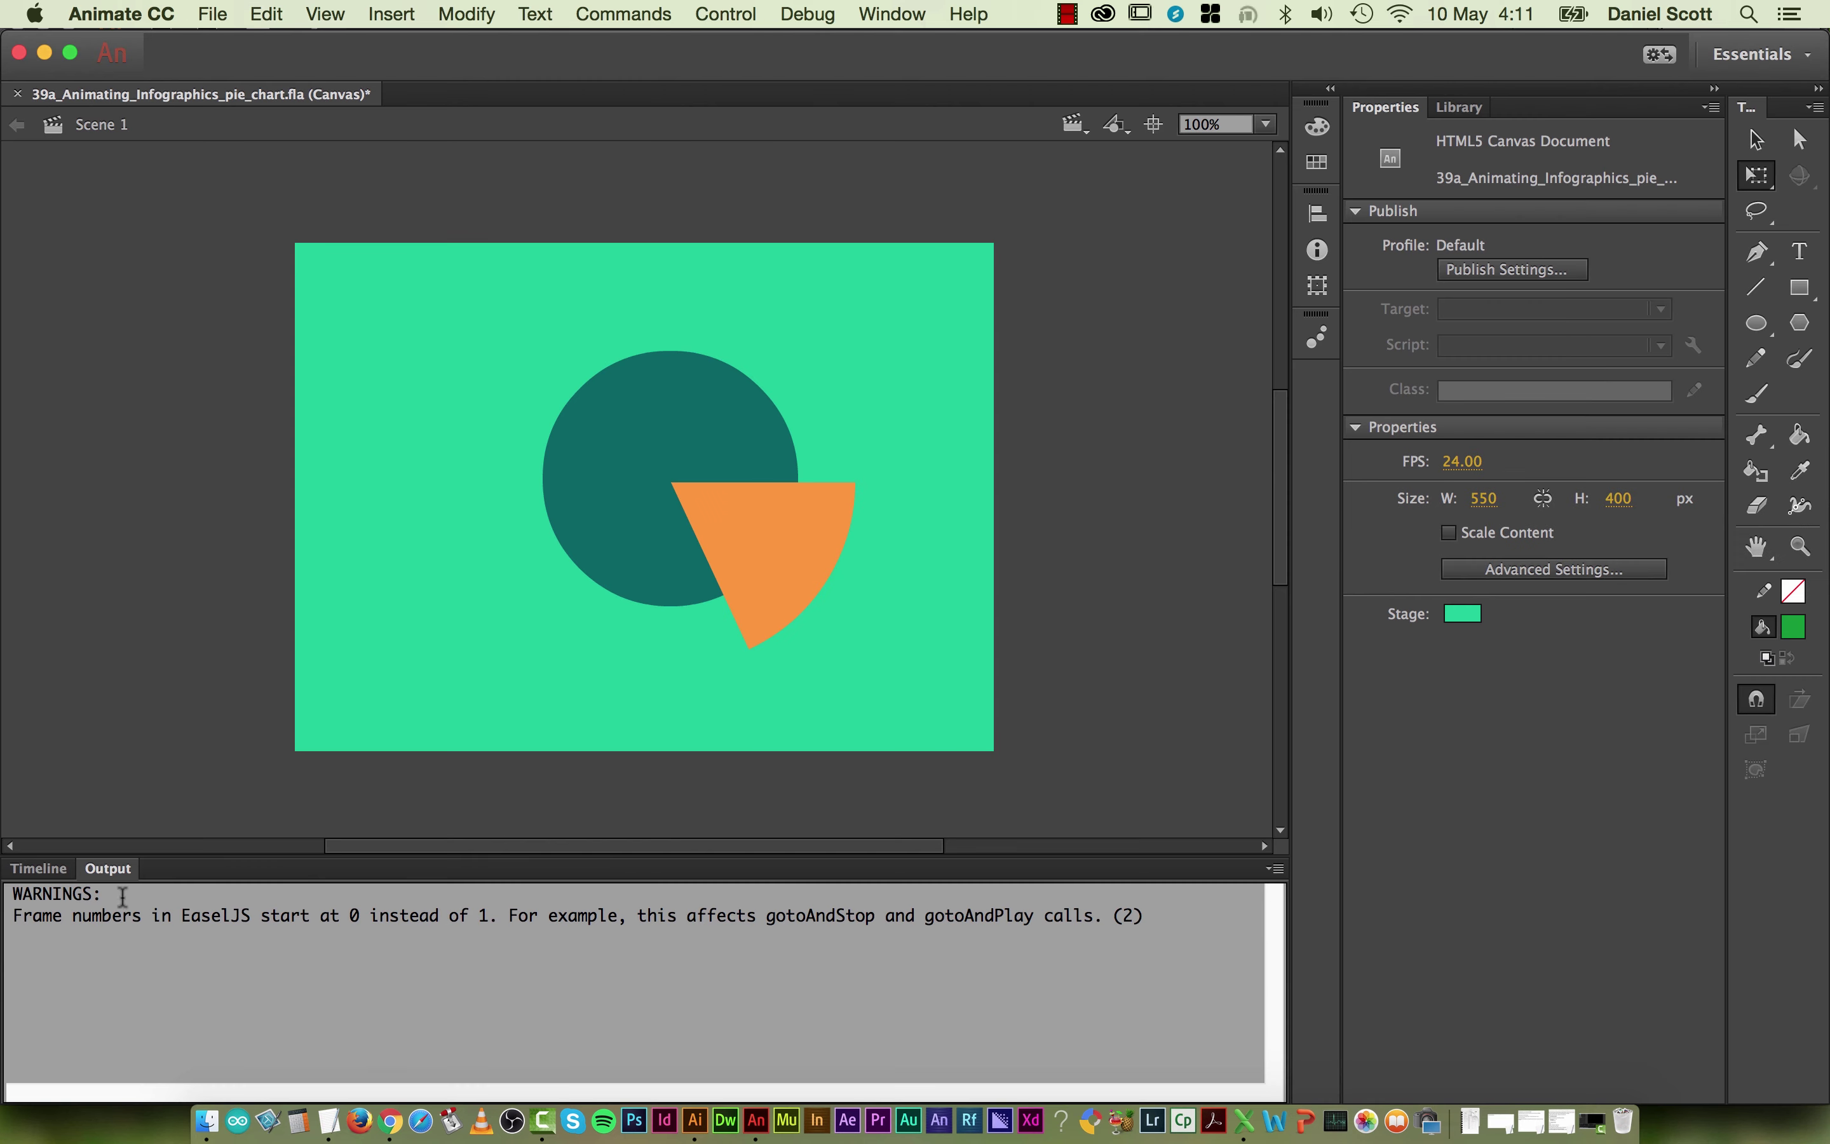
Step: Open the custom ease editor for the frame-24 tween and drag the handles into an S-curve
click(38, 868)
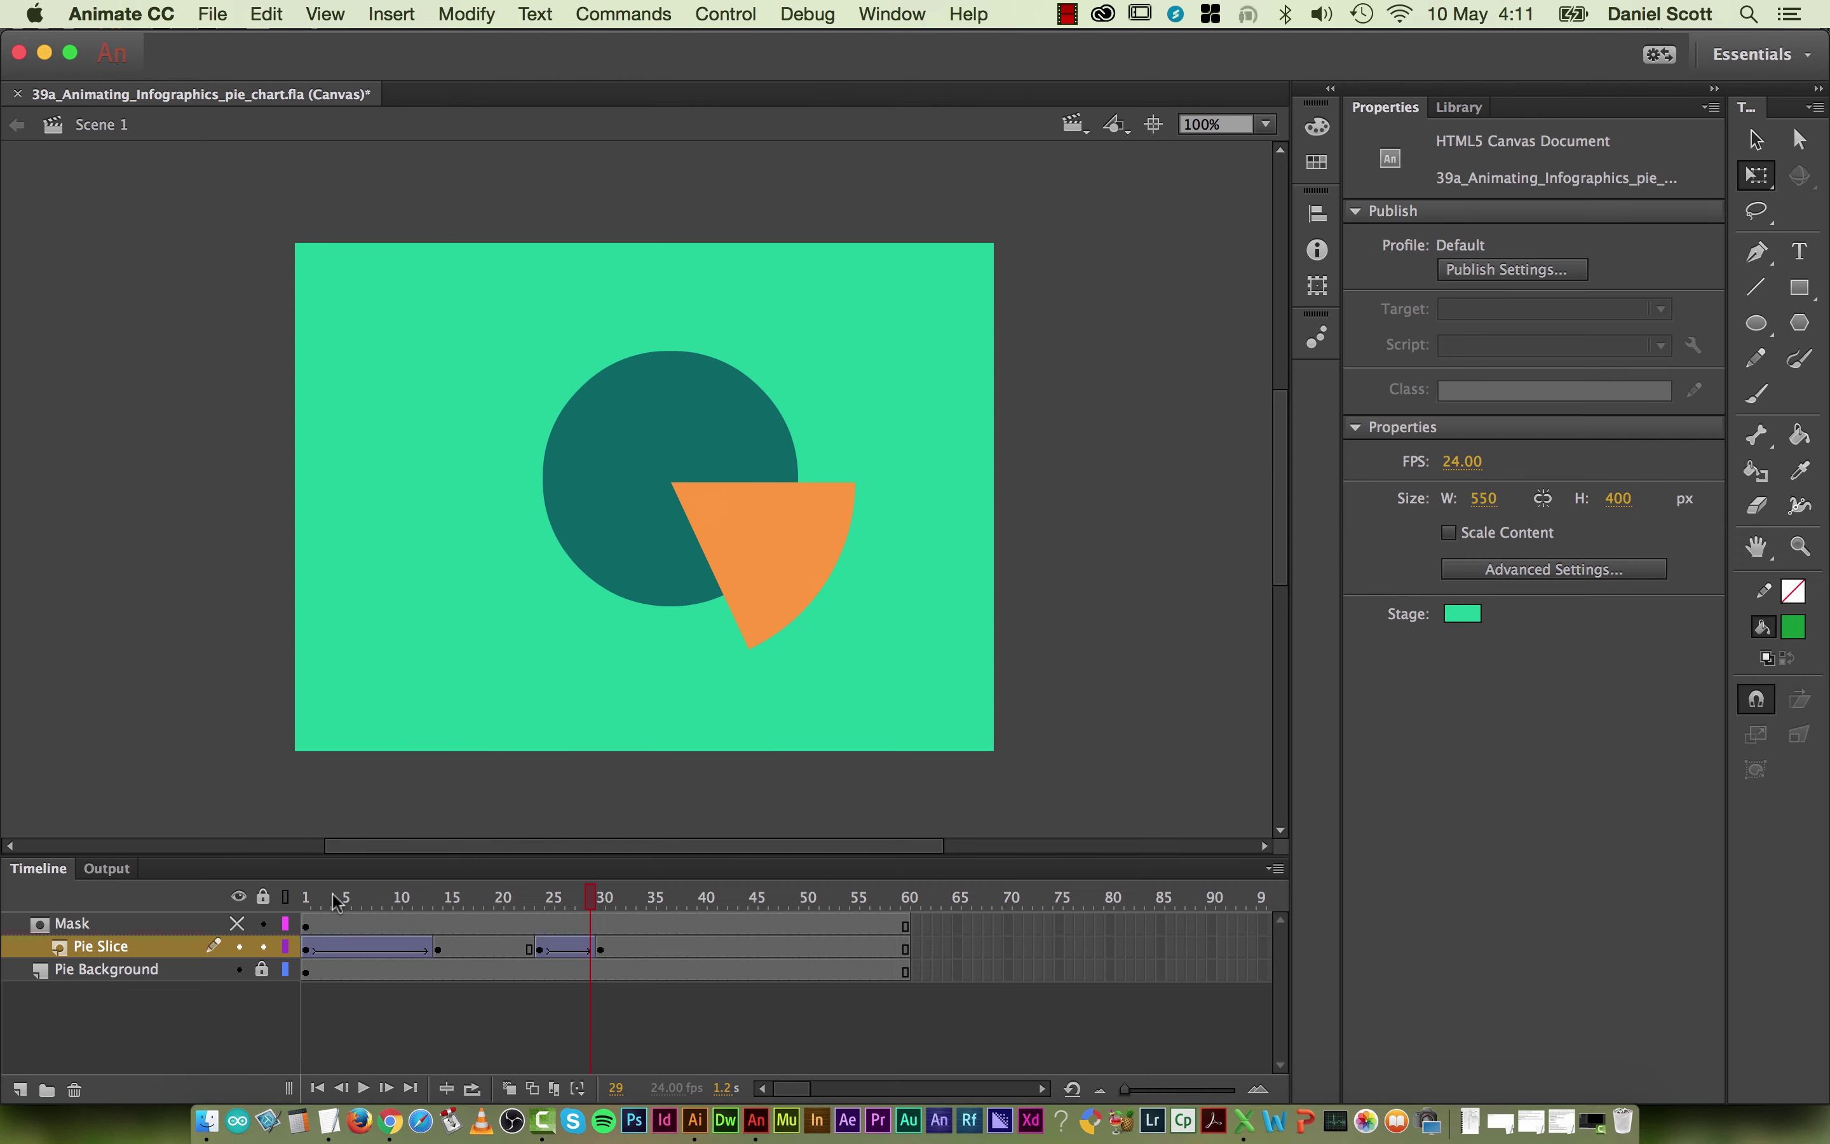
click(542, 952)
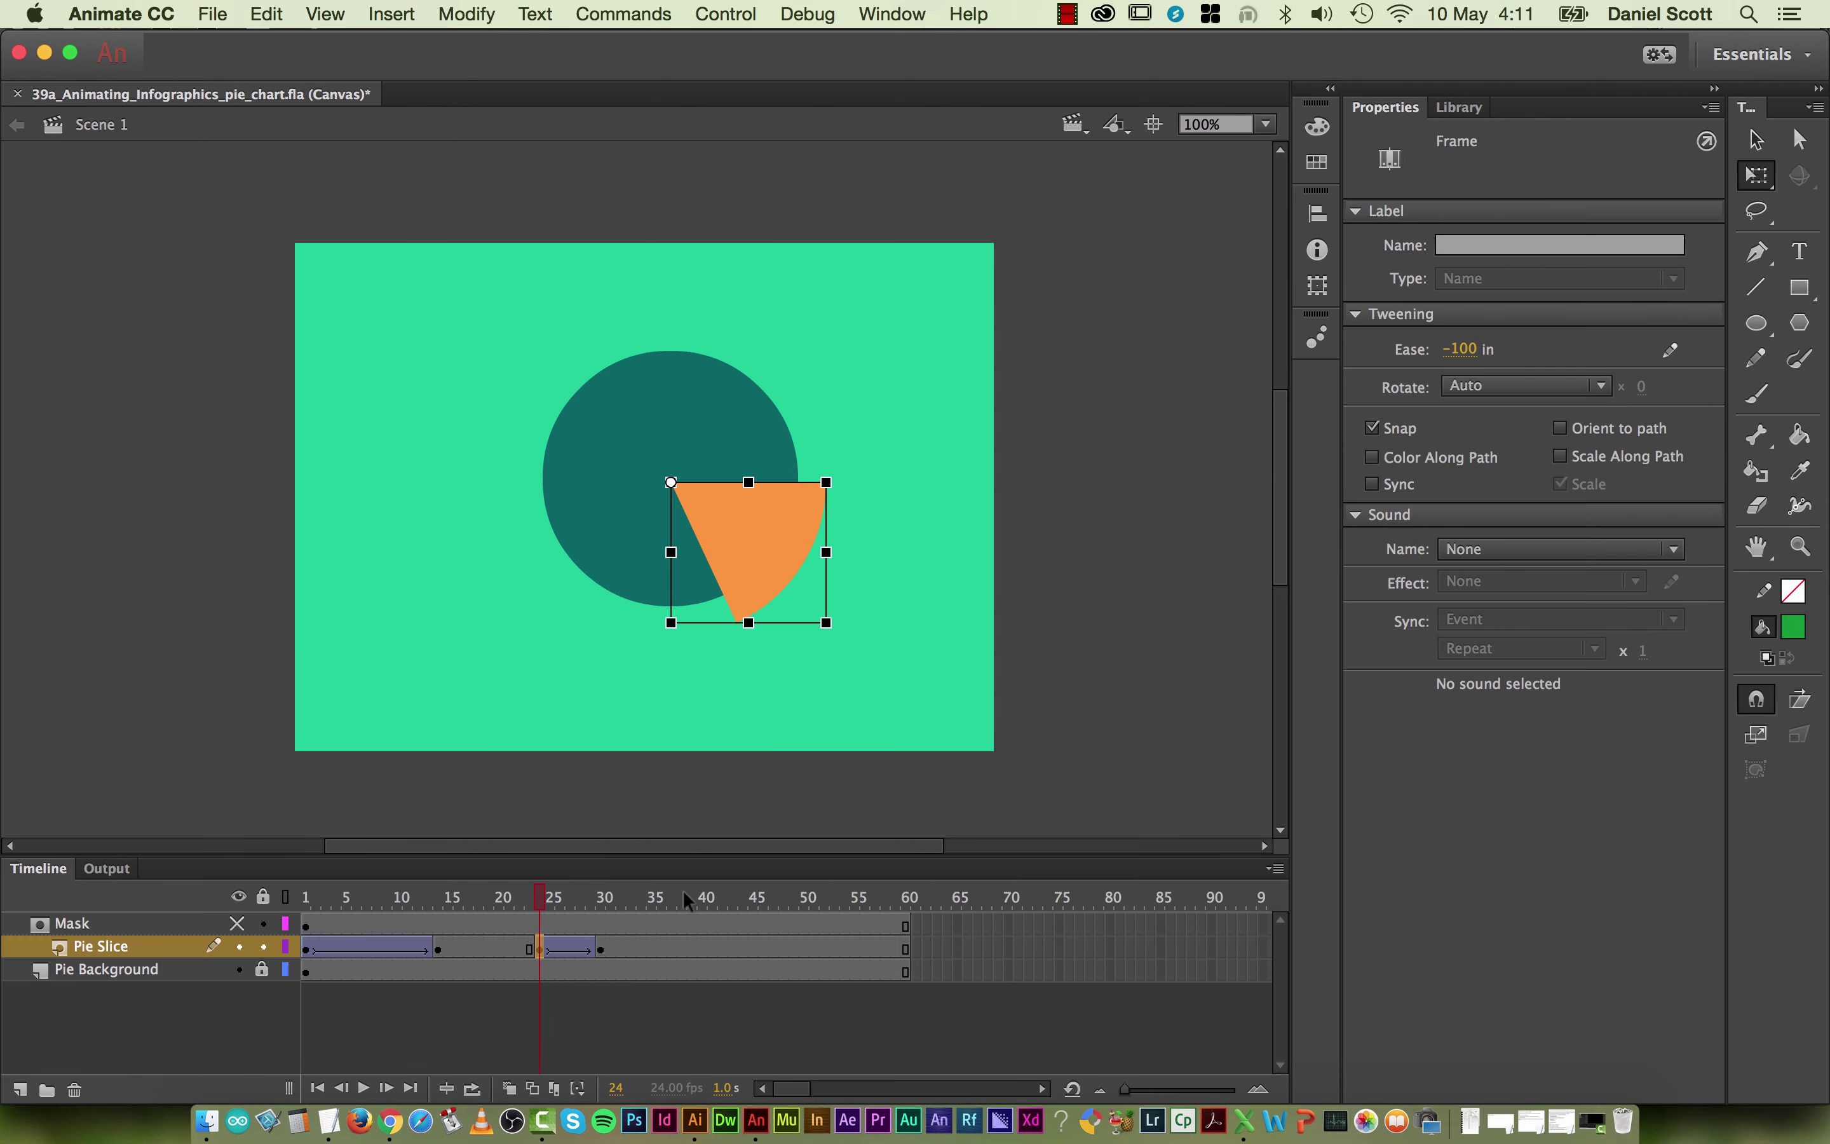
click(1671, 349)
click(1070, 898)
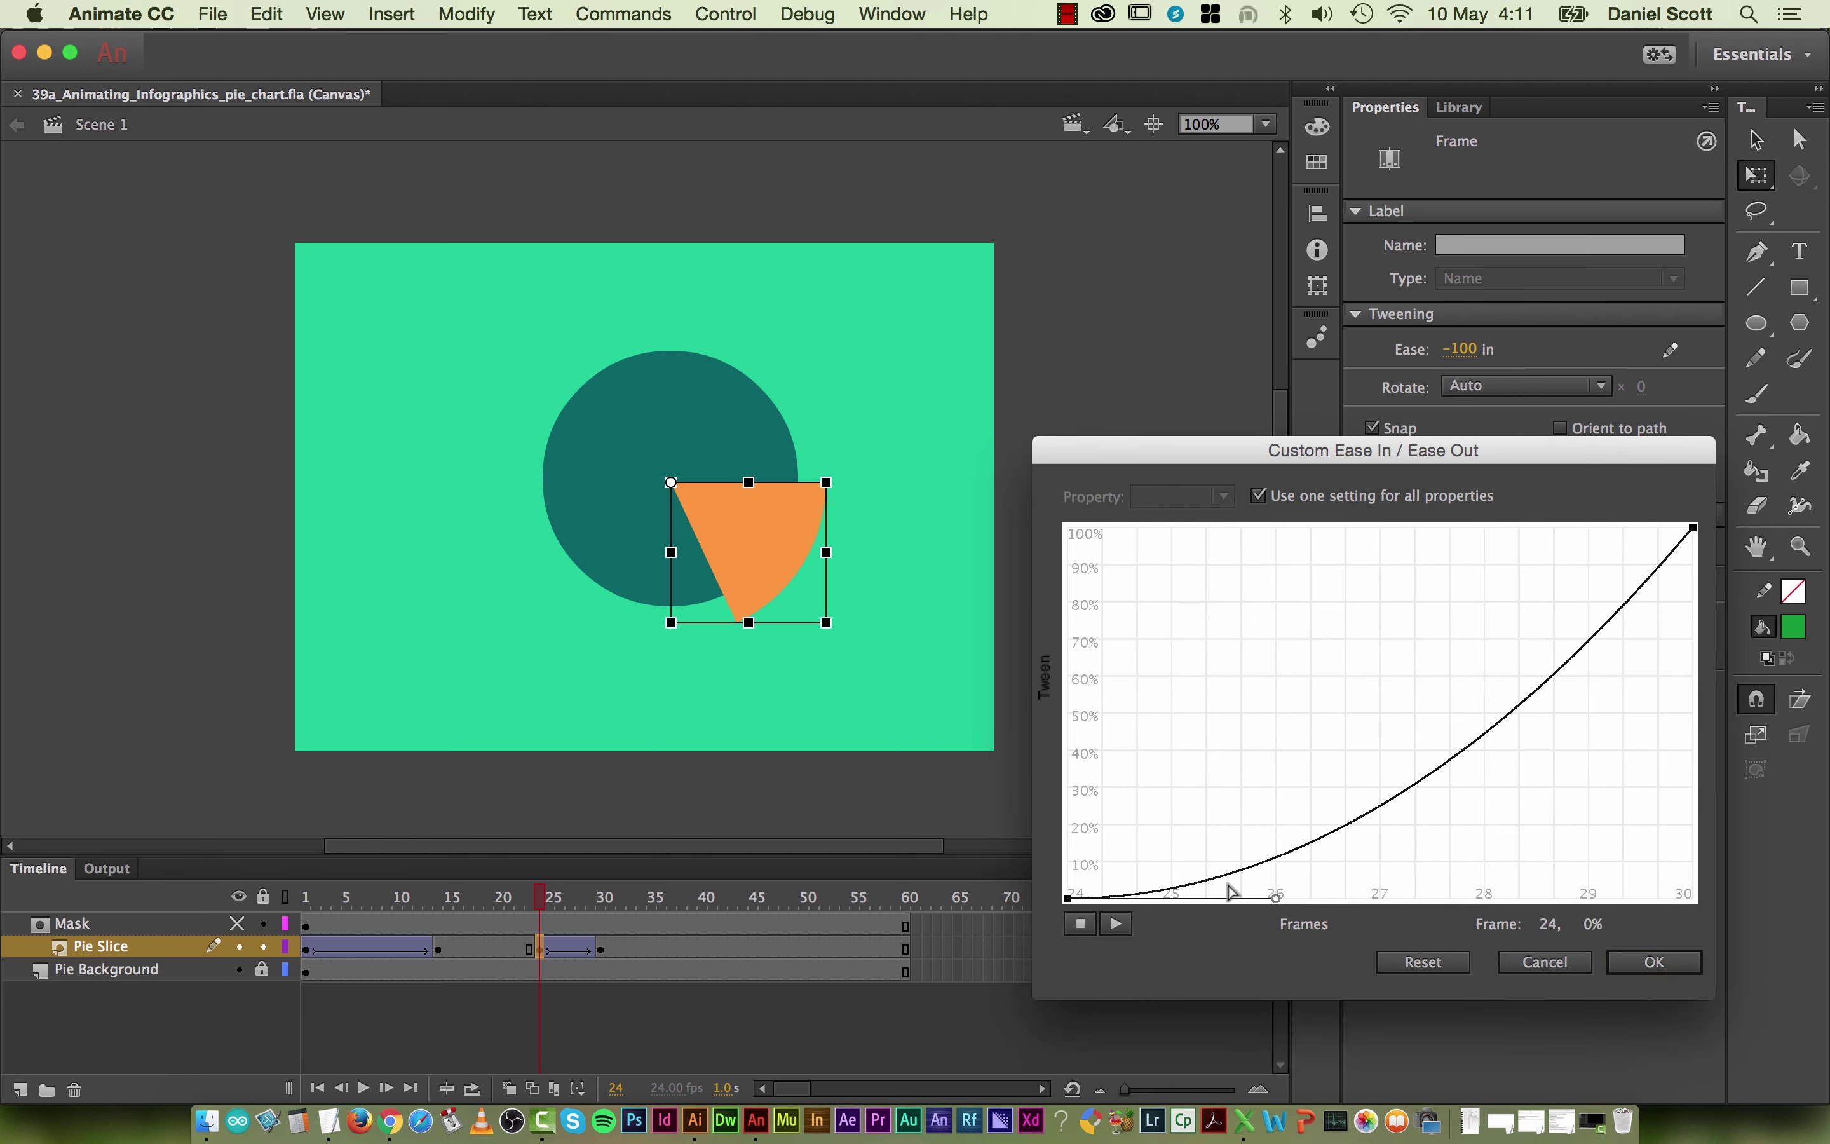
drag(1276, 899, 1296, 880)
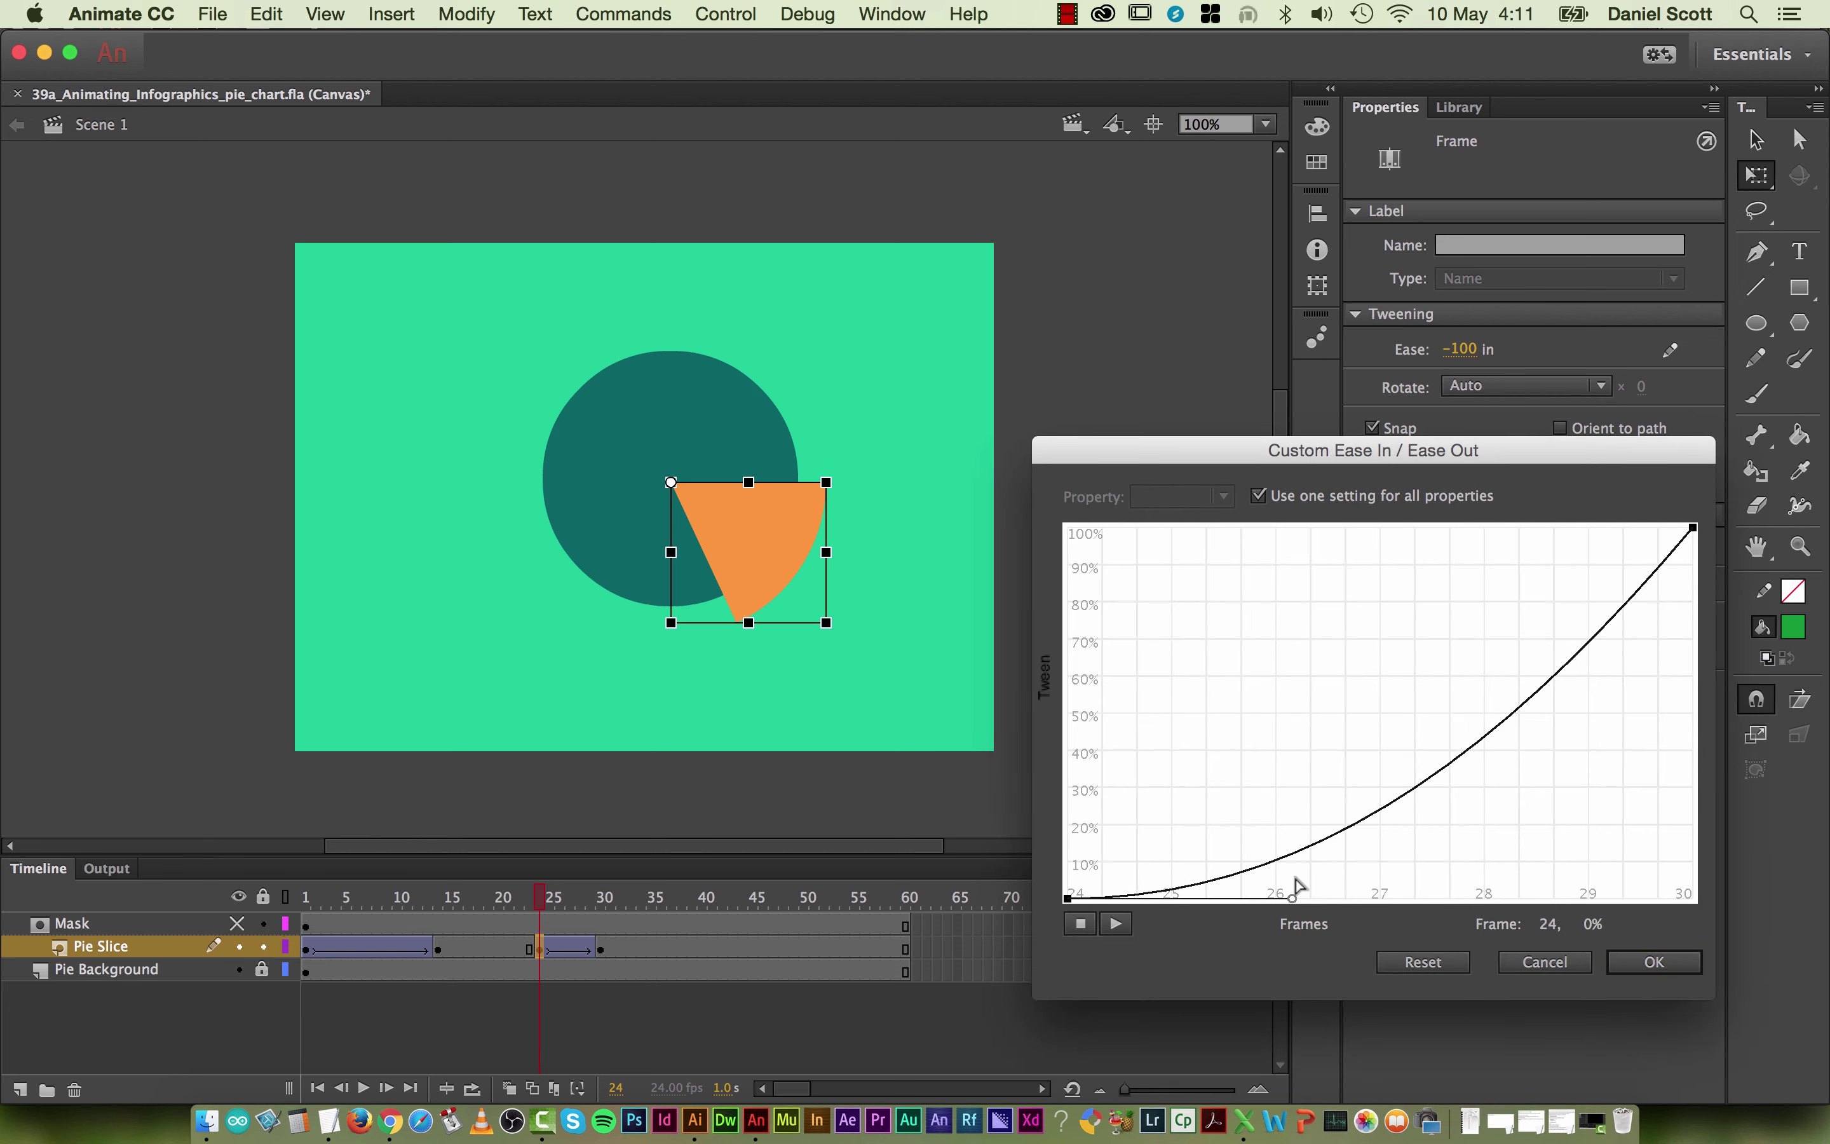
click(1689, 533)
drag(1480, 777, 1361, 528)
click(1069, 900)
drag(1292, 898, 1533, 898)
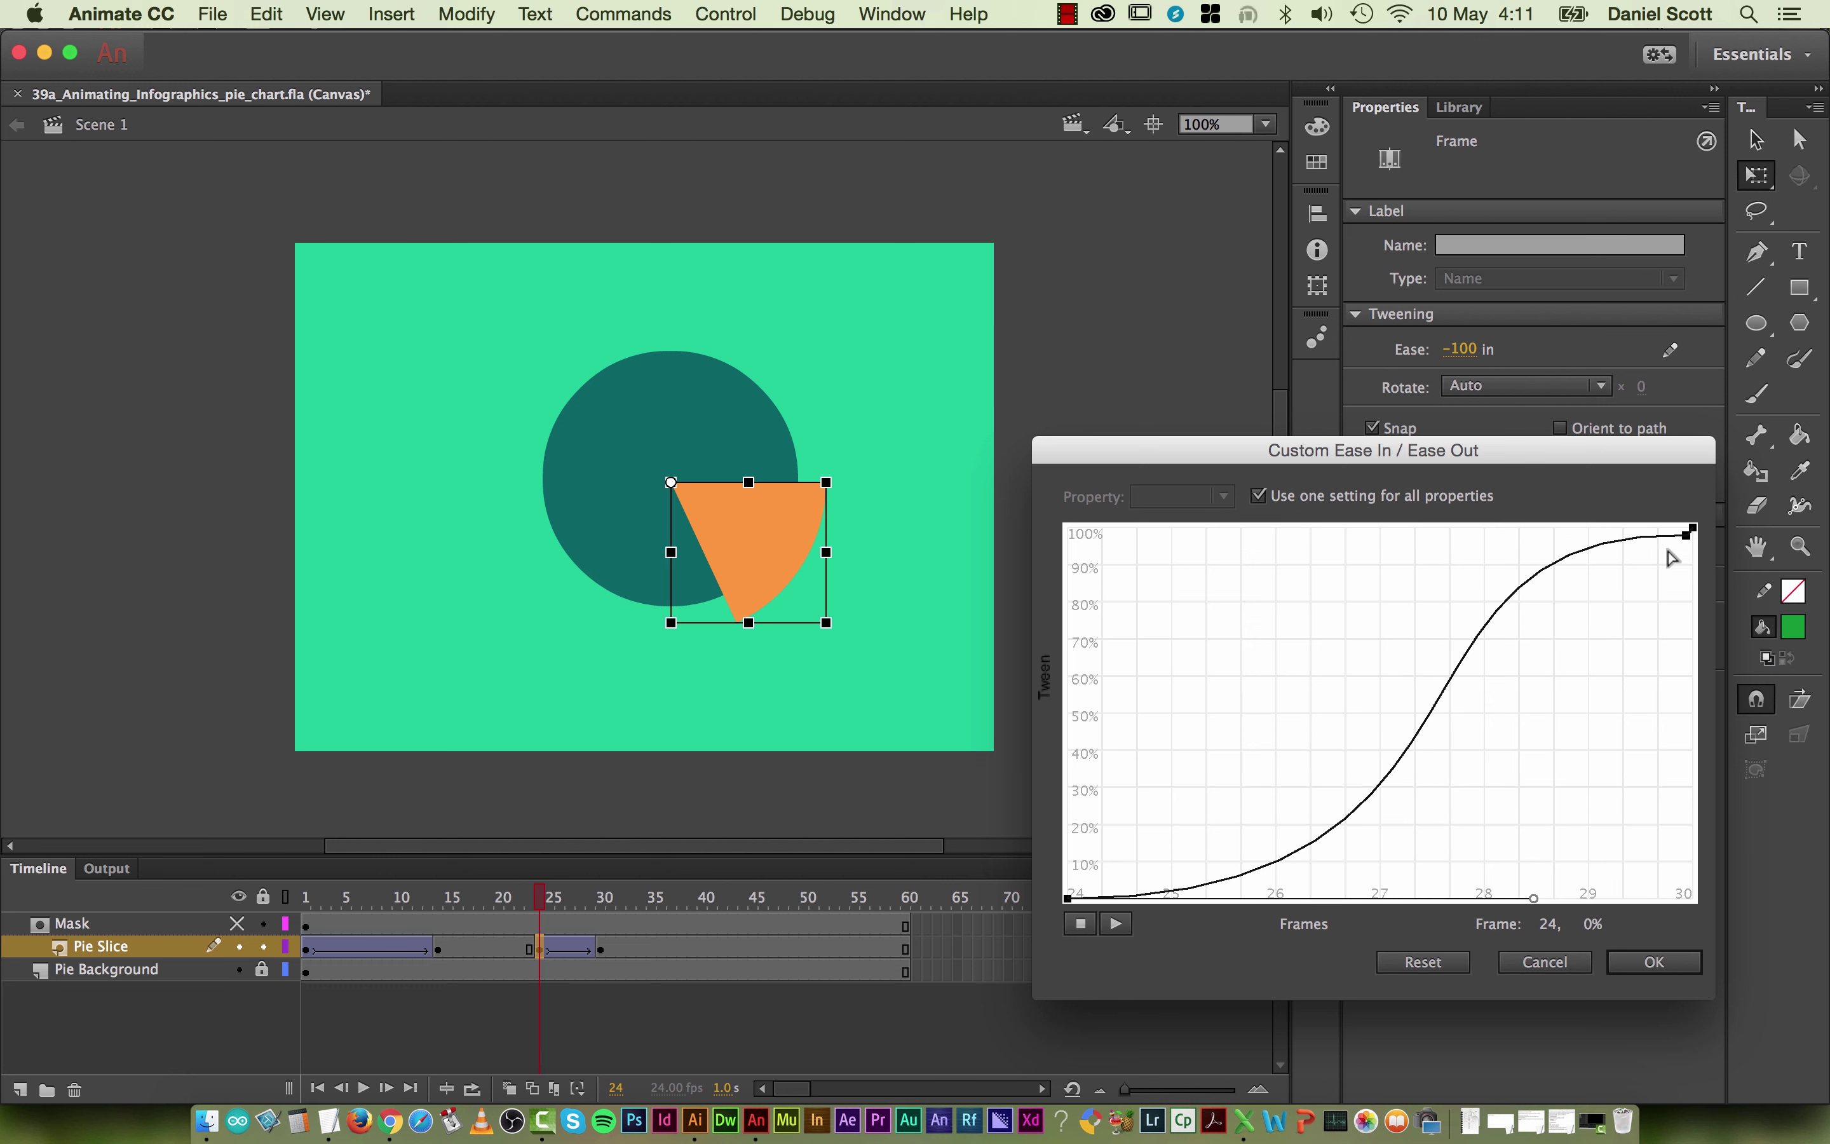
click(1692, 536)
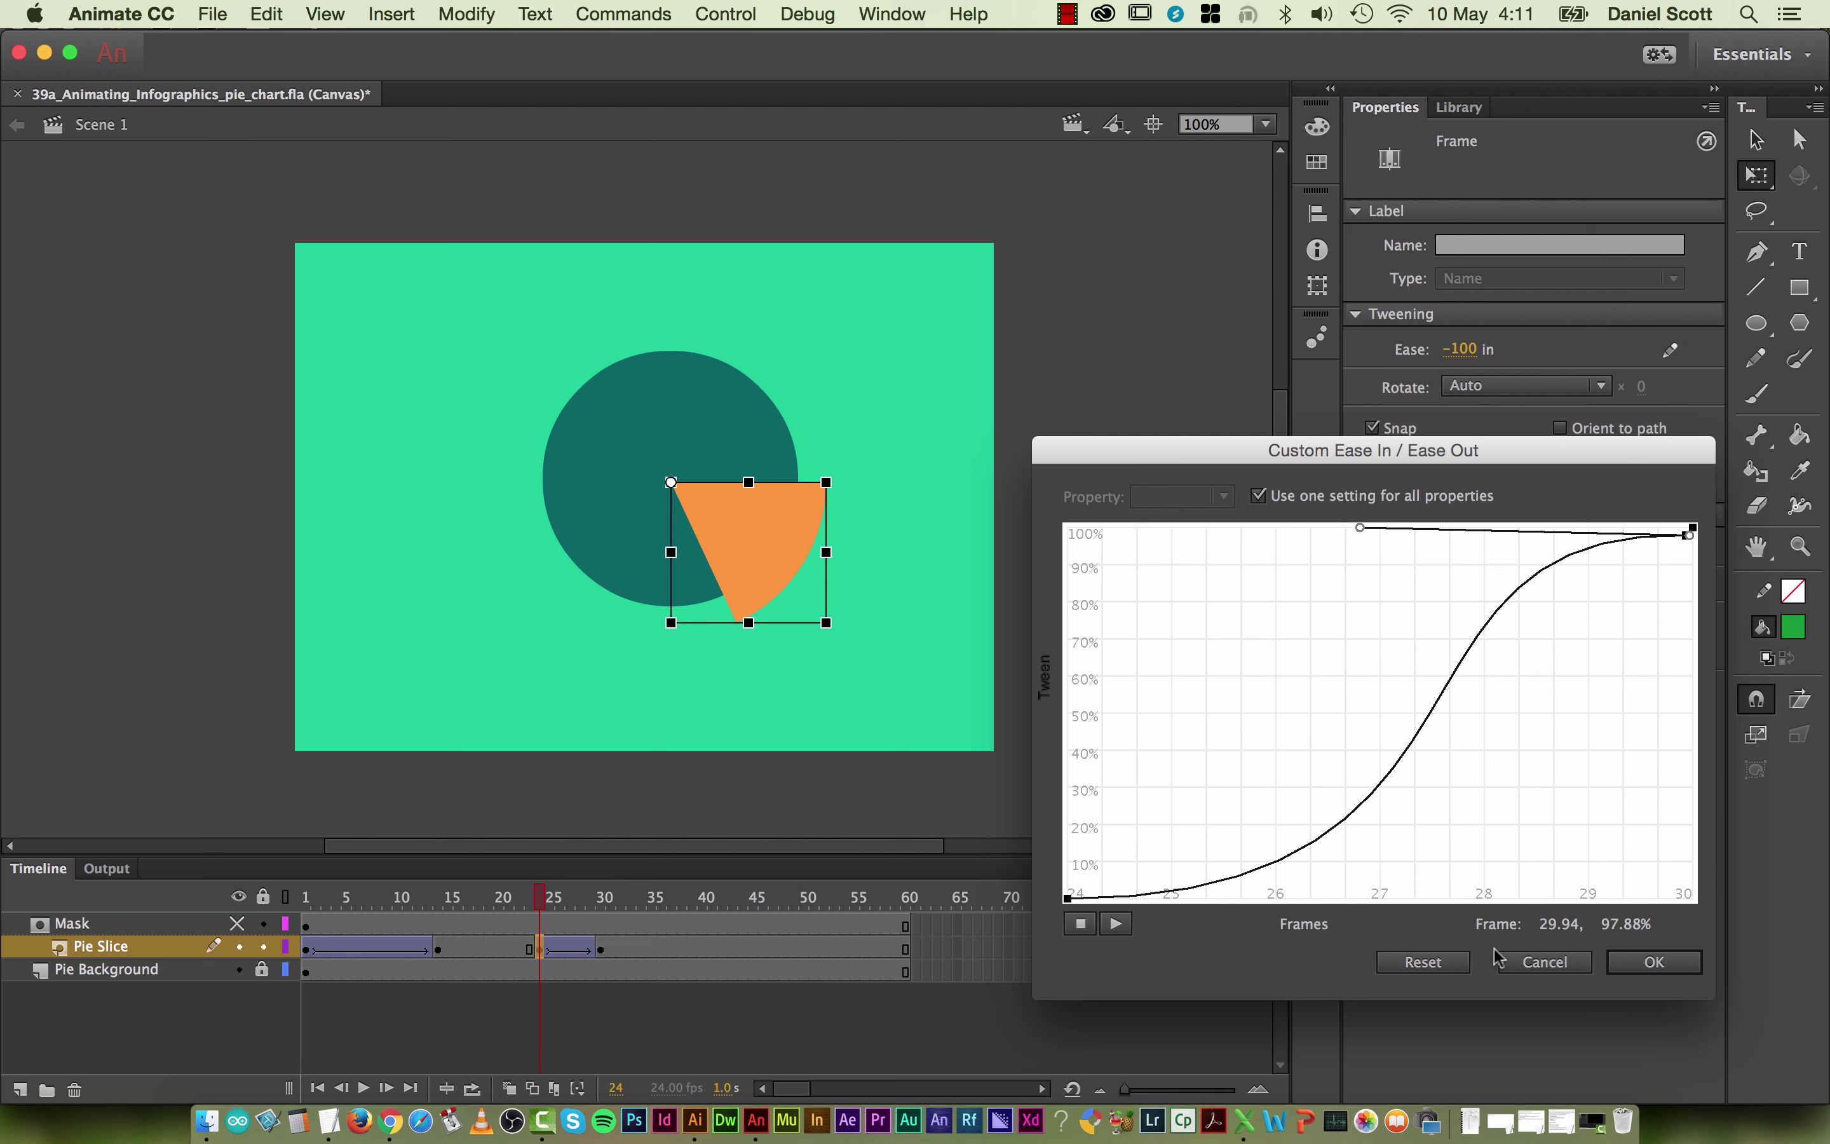
Step: Reset the ease curve and rebuild it as an S-curve flattening at 100%
click(1424, 961)
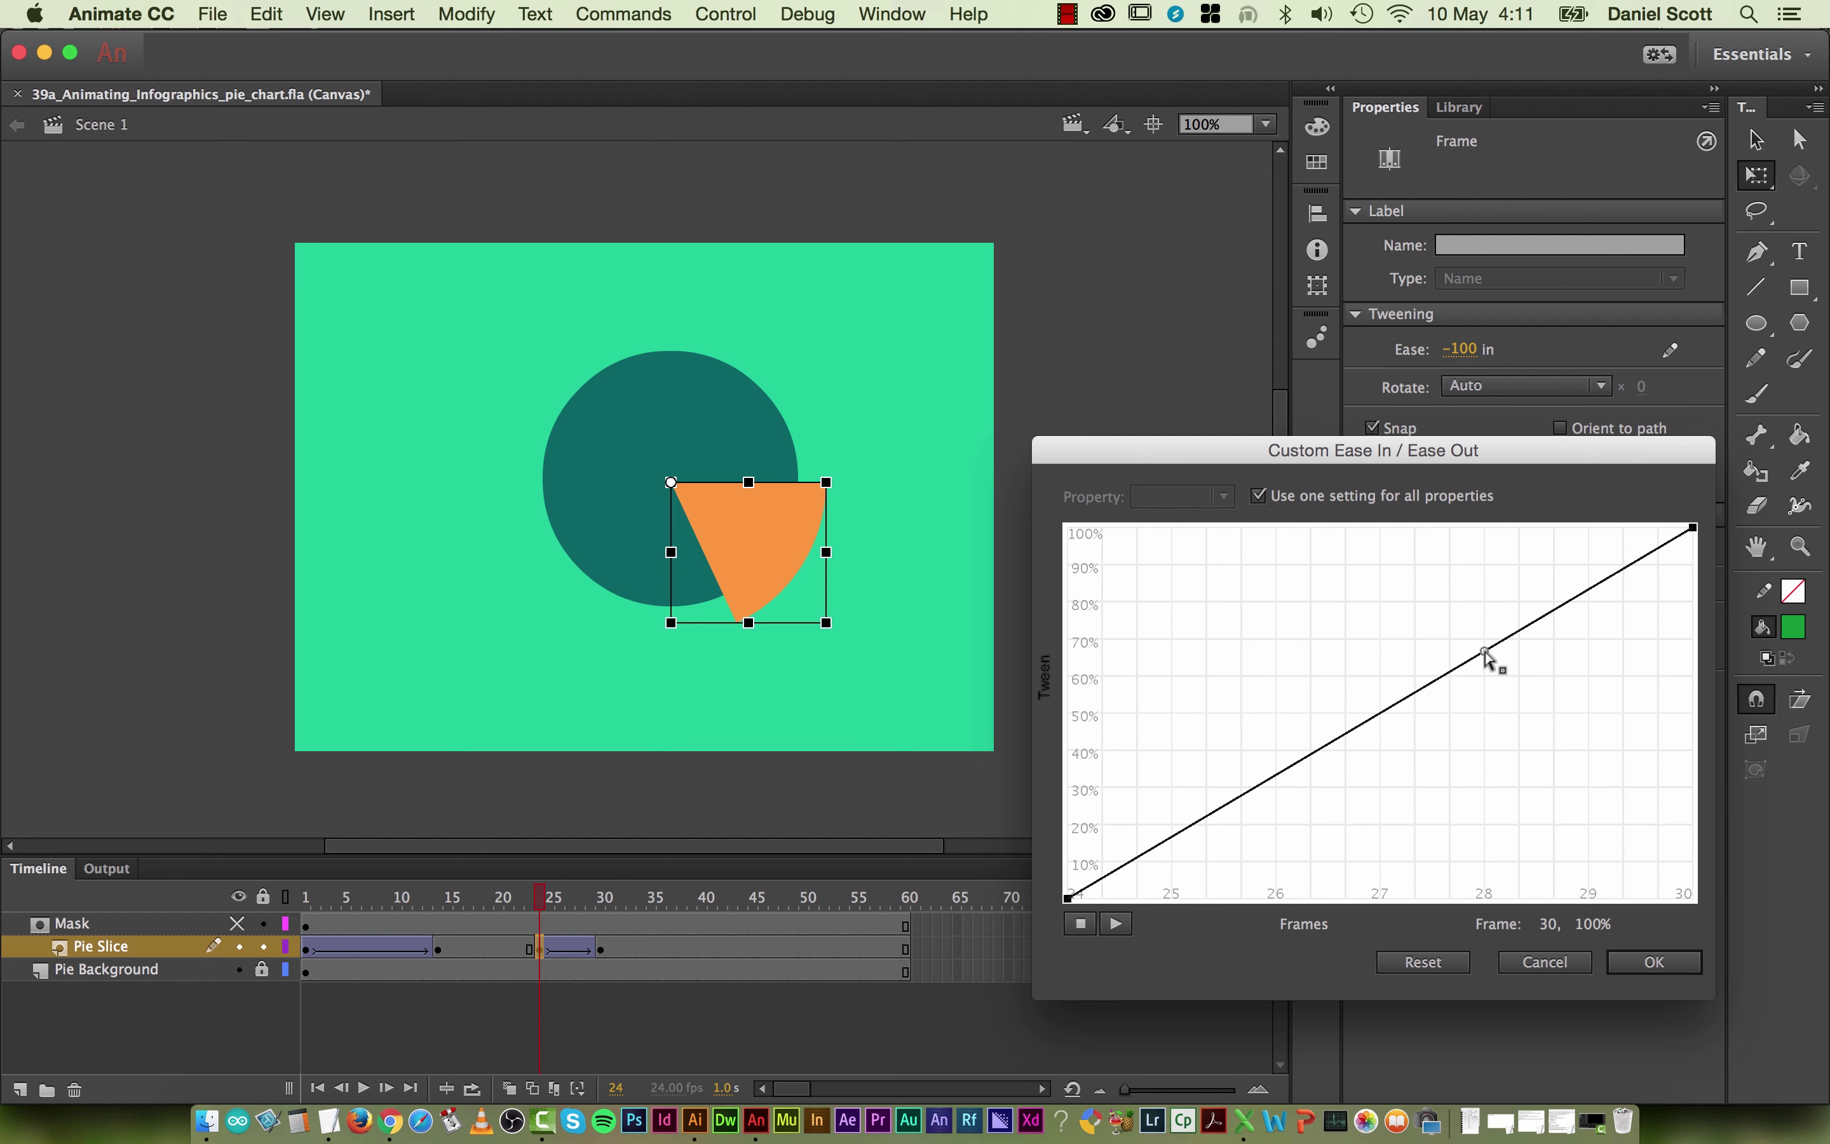
drag(1495, 652, 1278, 518)
click(1070, 898)
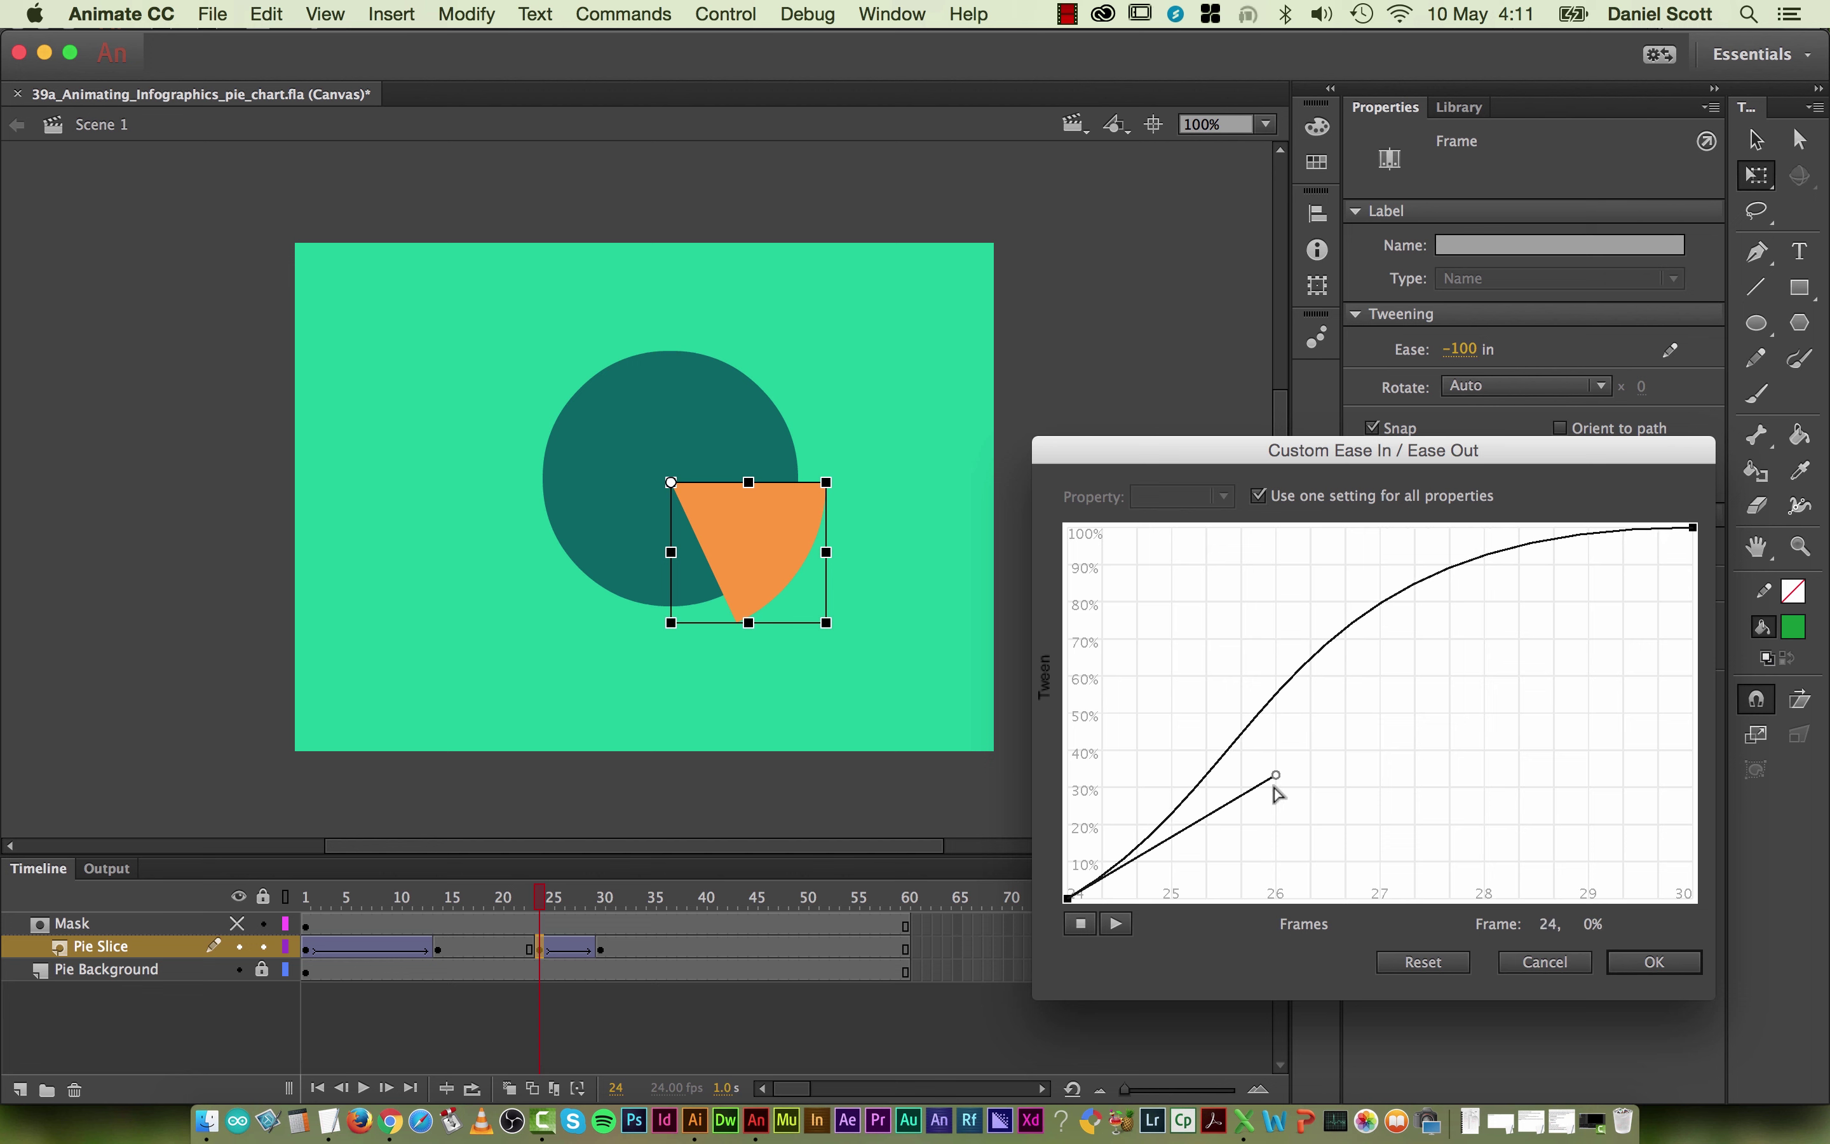
drag(1277, 775, 1505, 898)
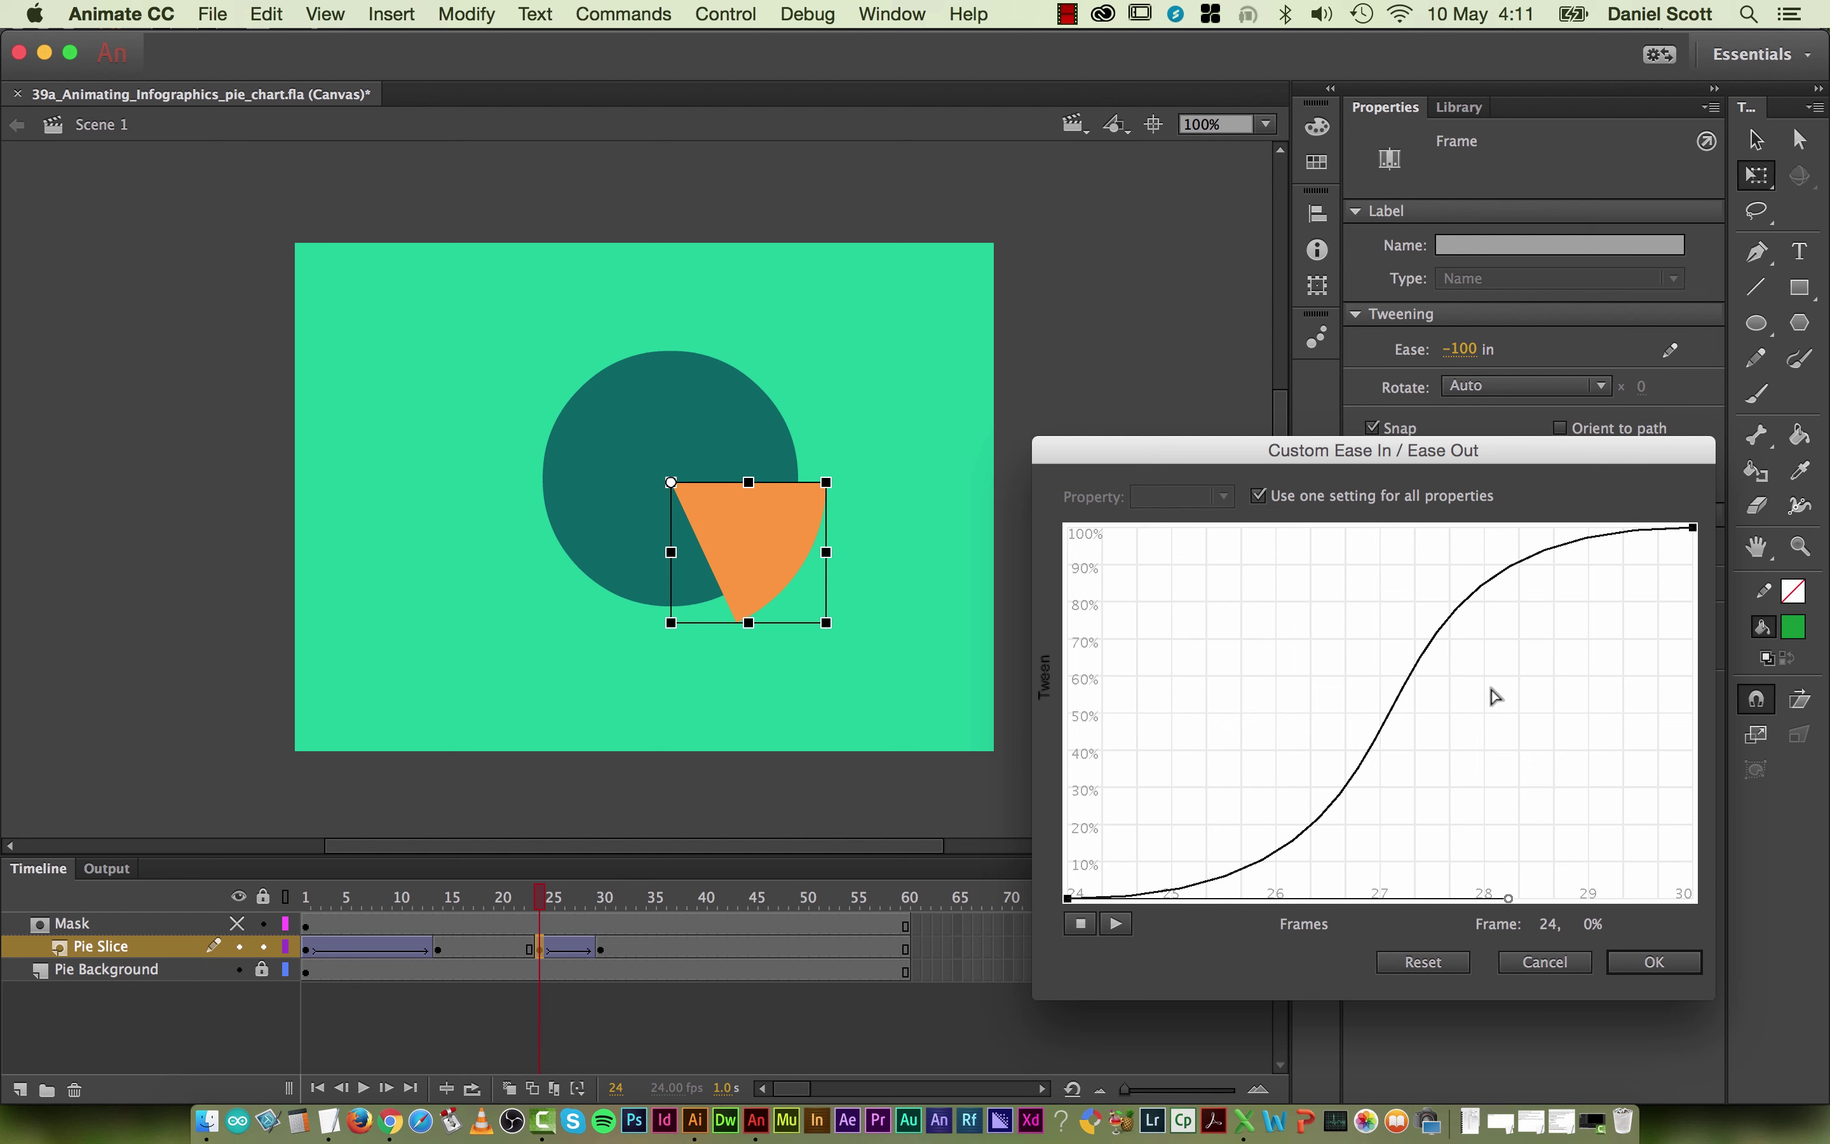
Step: Add a middle control point at about 87% and shape the overshoot dip around it
click(1520, 564)
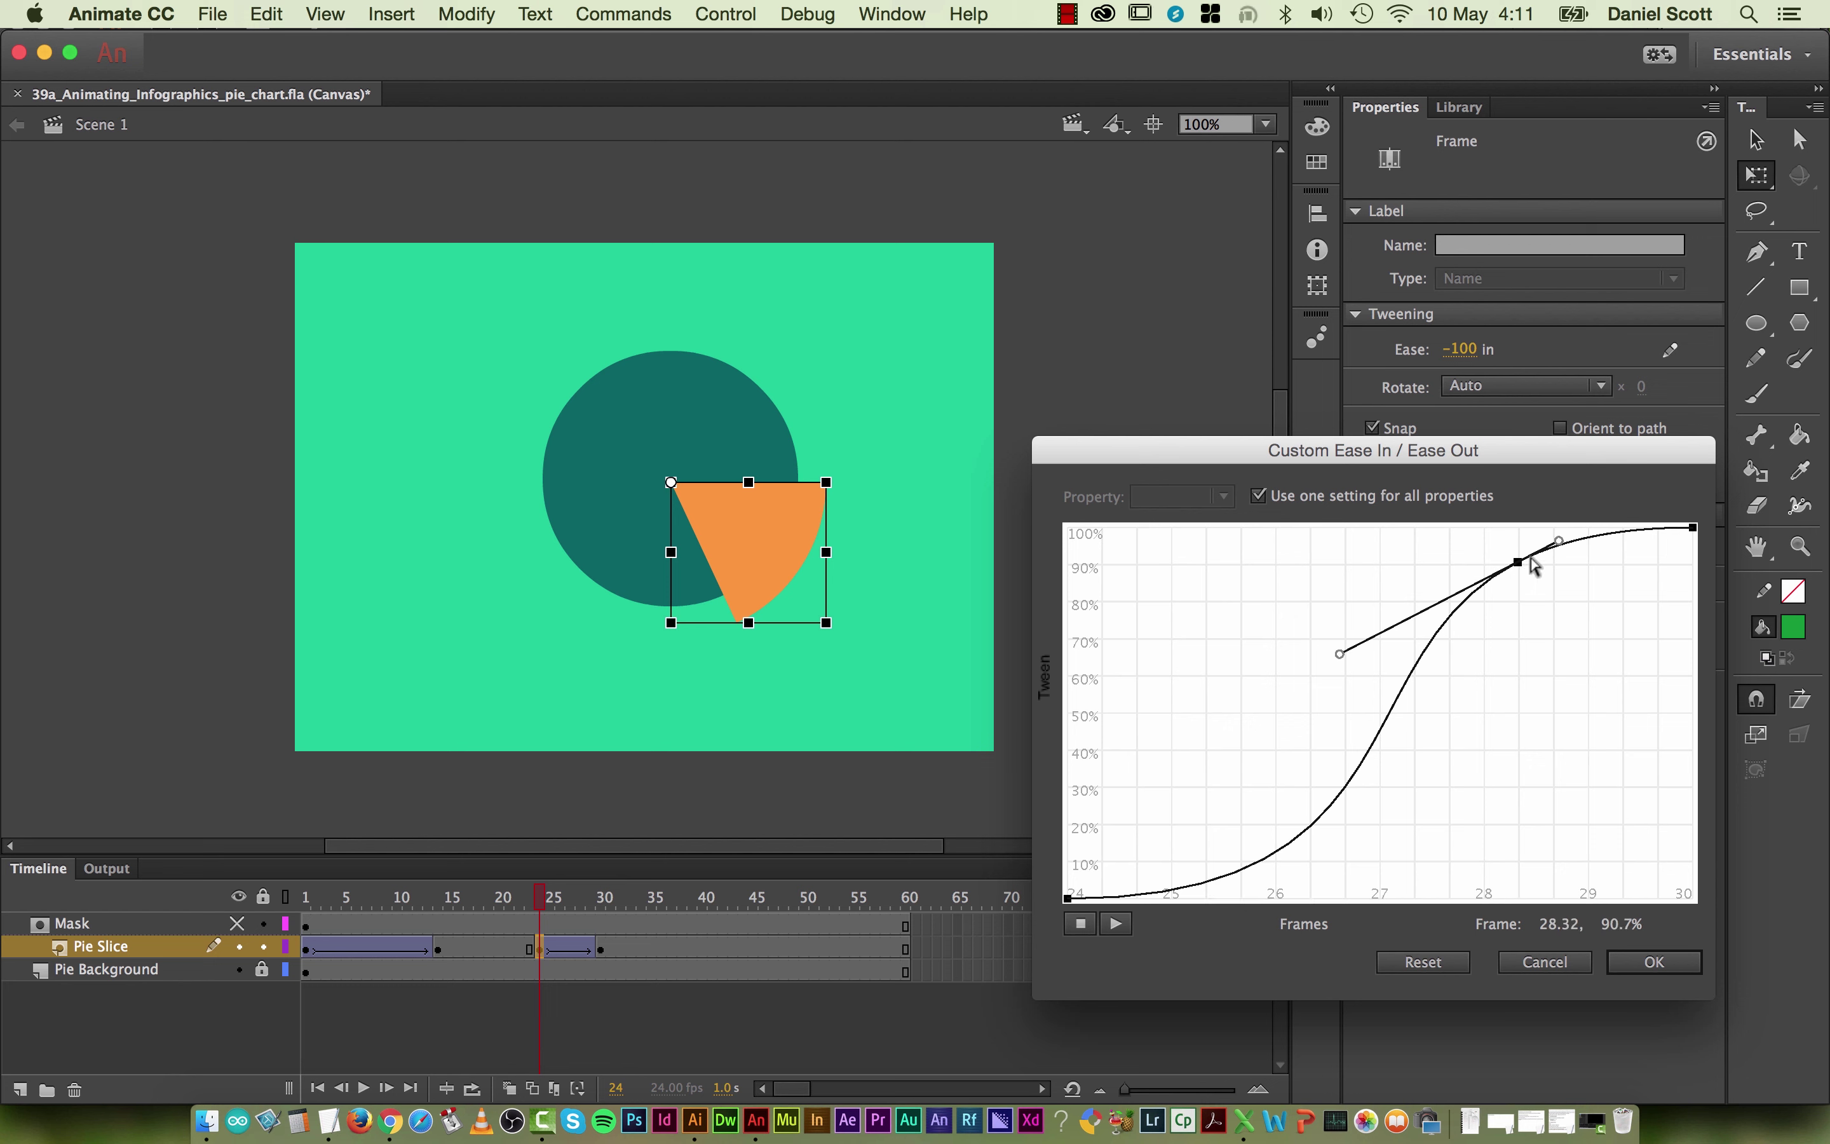
drag(1571, 534, 1658, 684)
drag(1522, 567, 1559, 714)
drag(1405, 577, 1458, 605)
click(1071, 898)
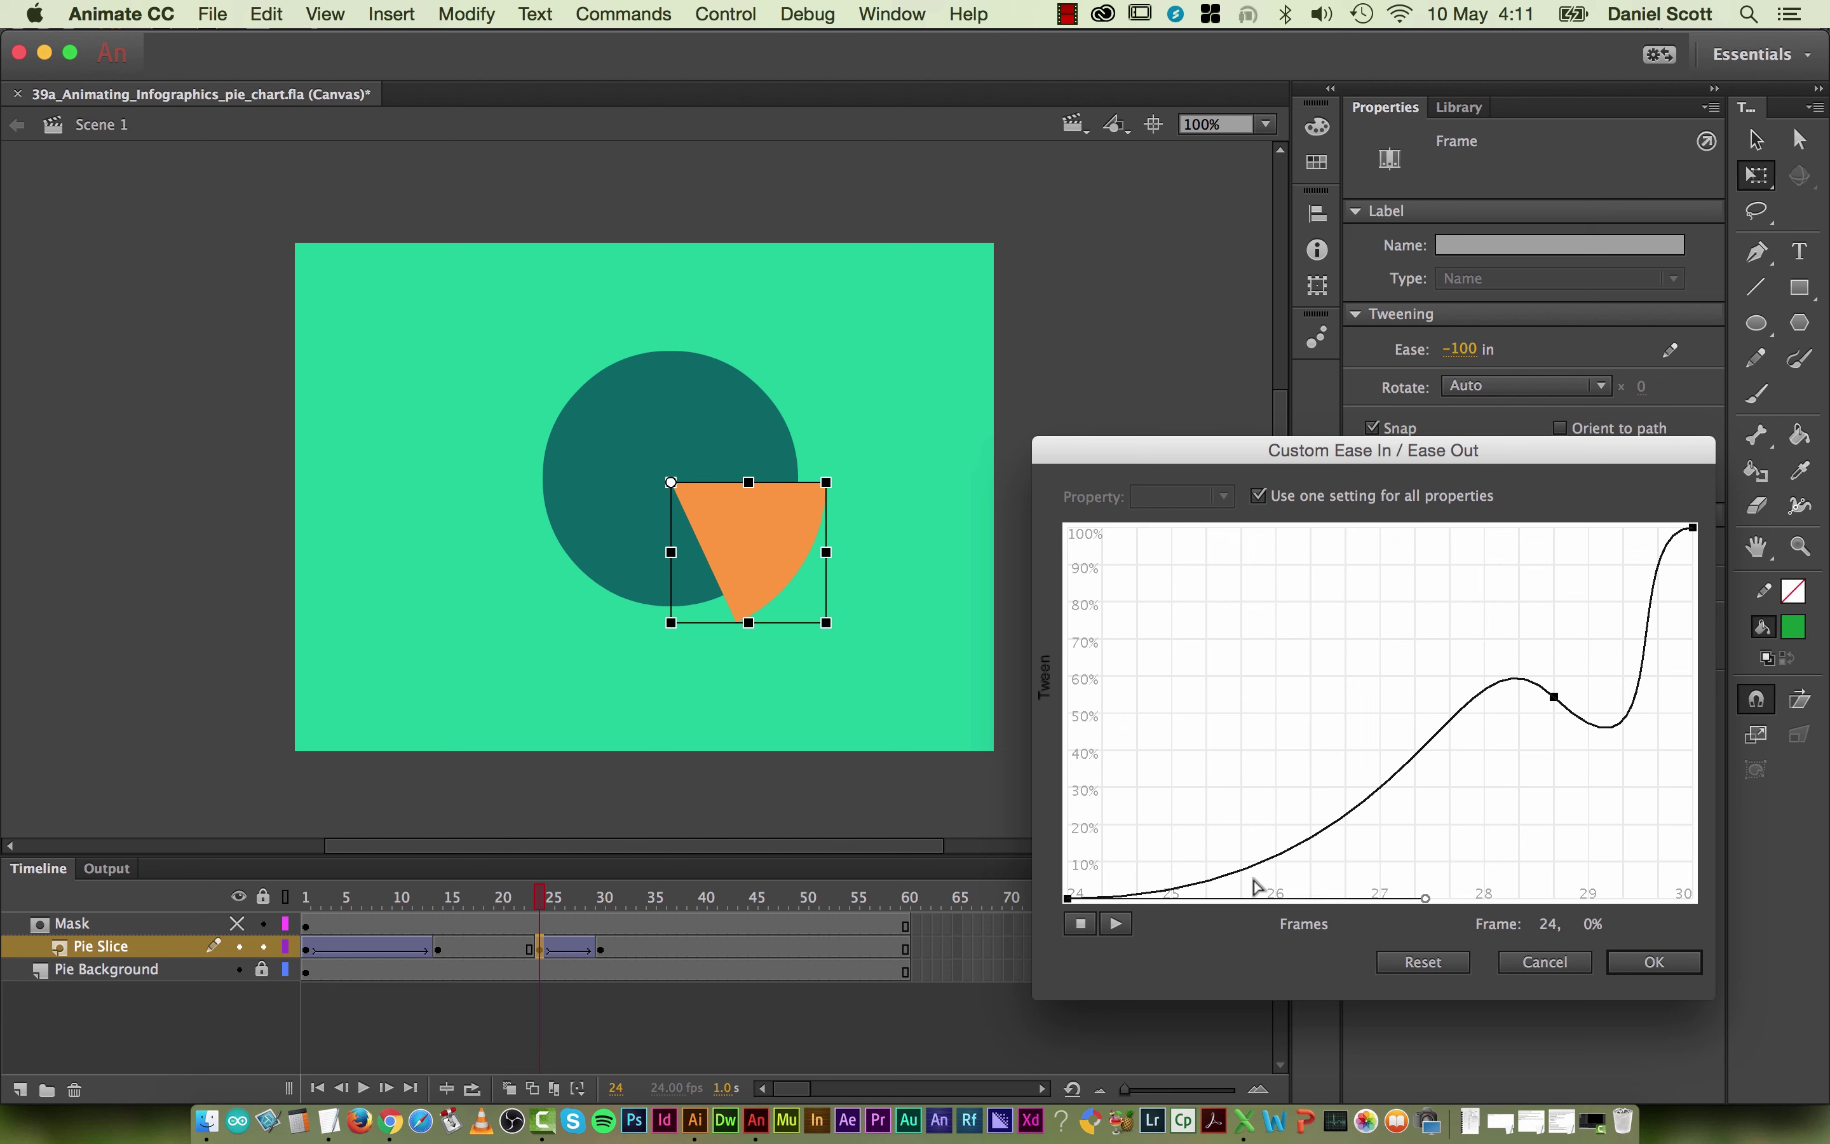
drag(1425, 902, 1489, 901)
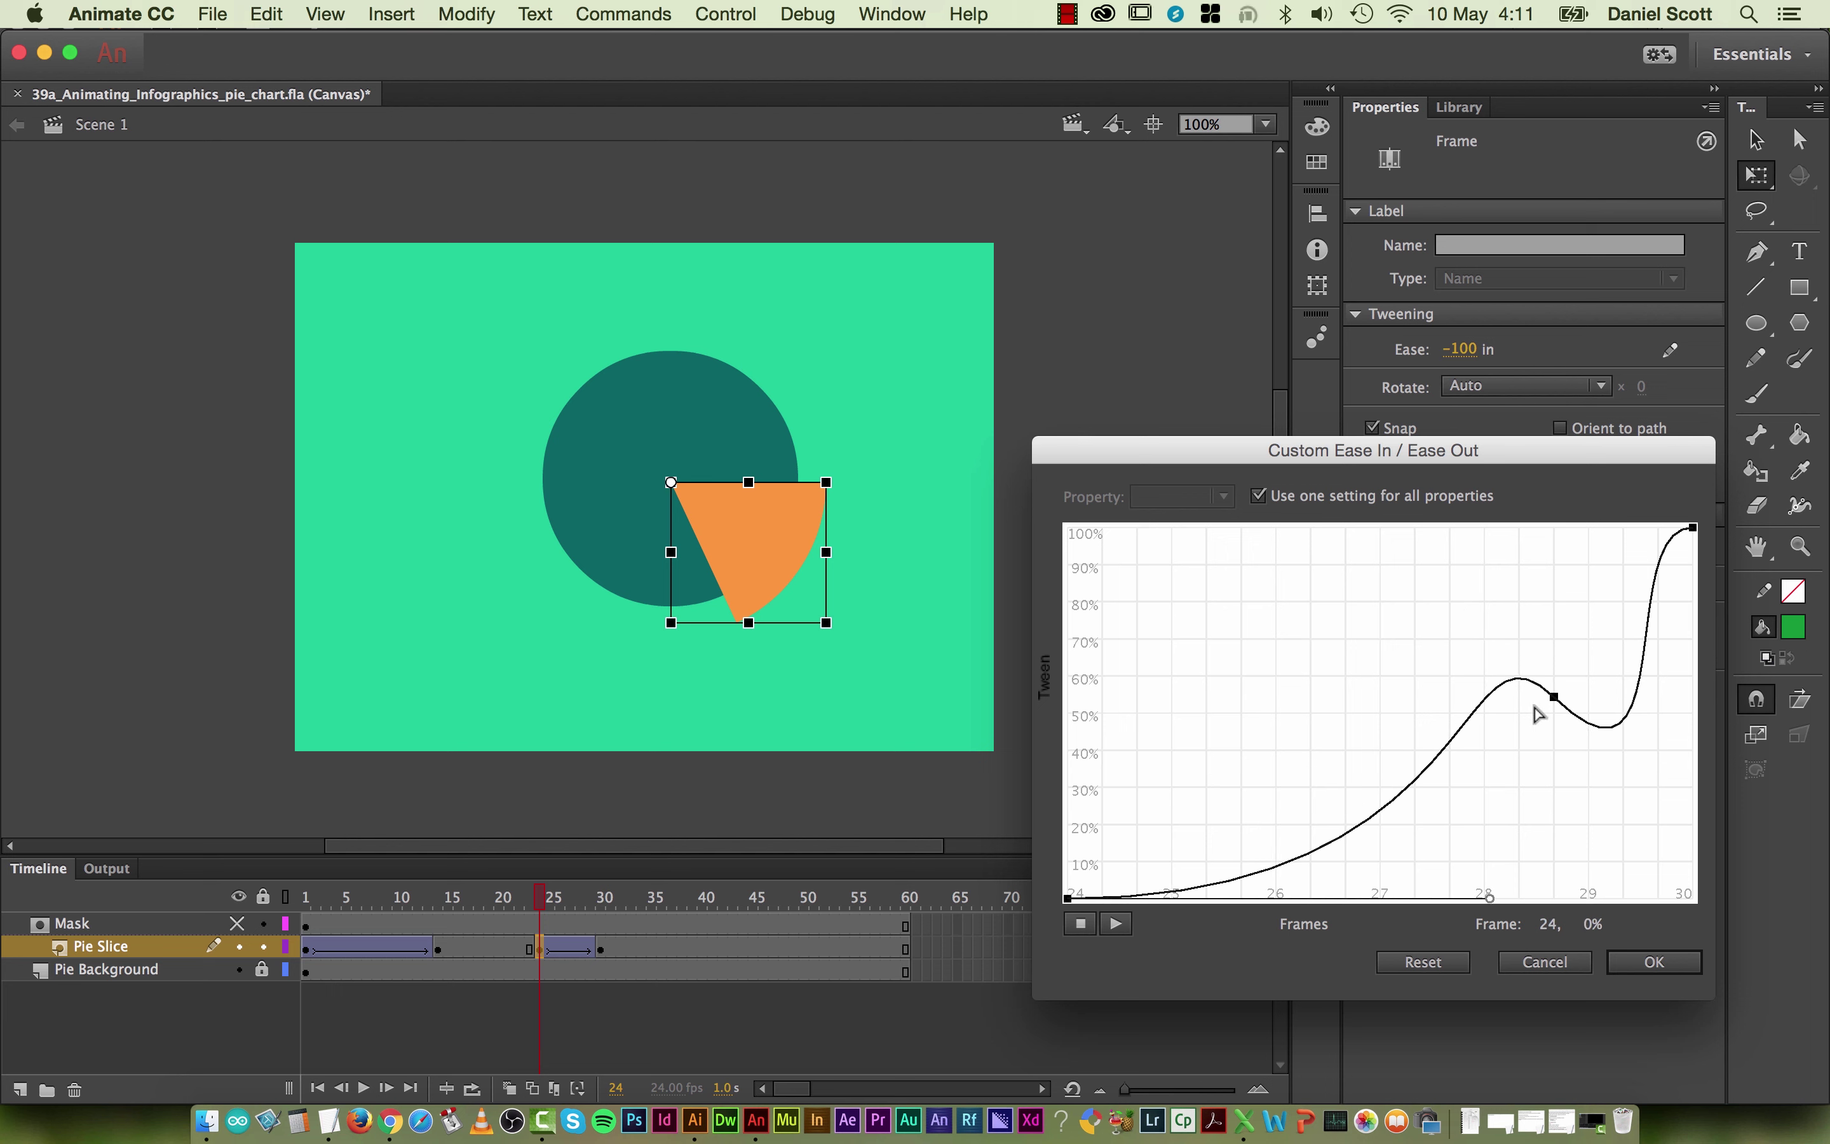
click(1555, 698)
drag(1686, 827, 1651, 801)
drag(1555, 696, 1638, 527)
click(1694, 527)
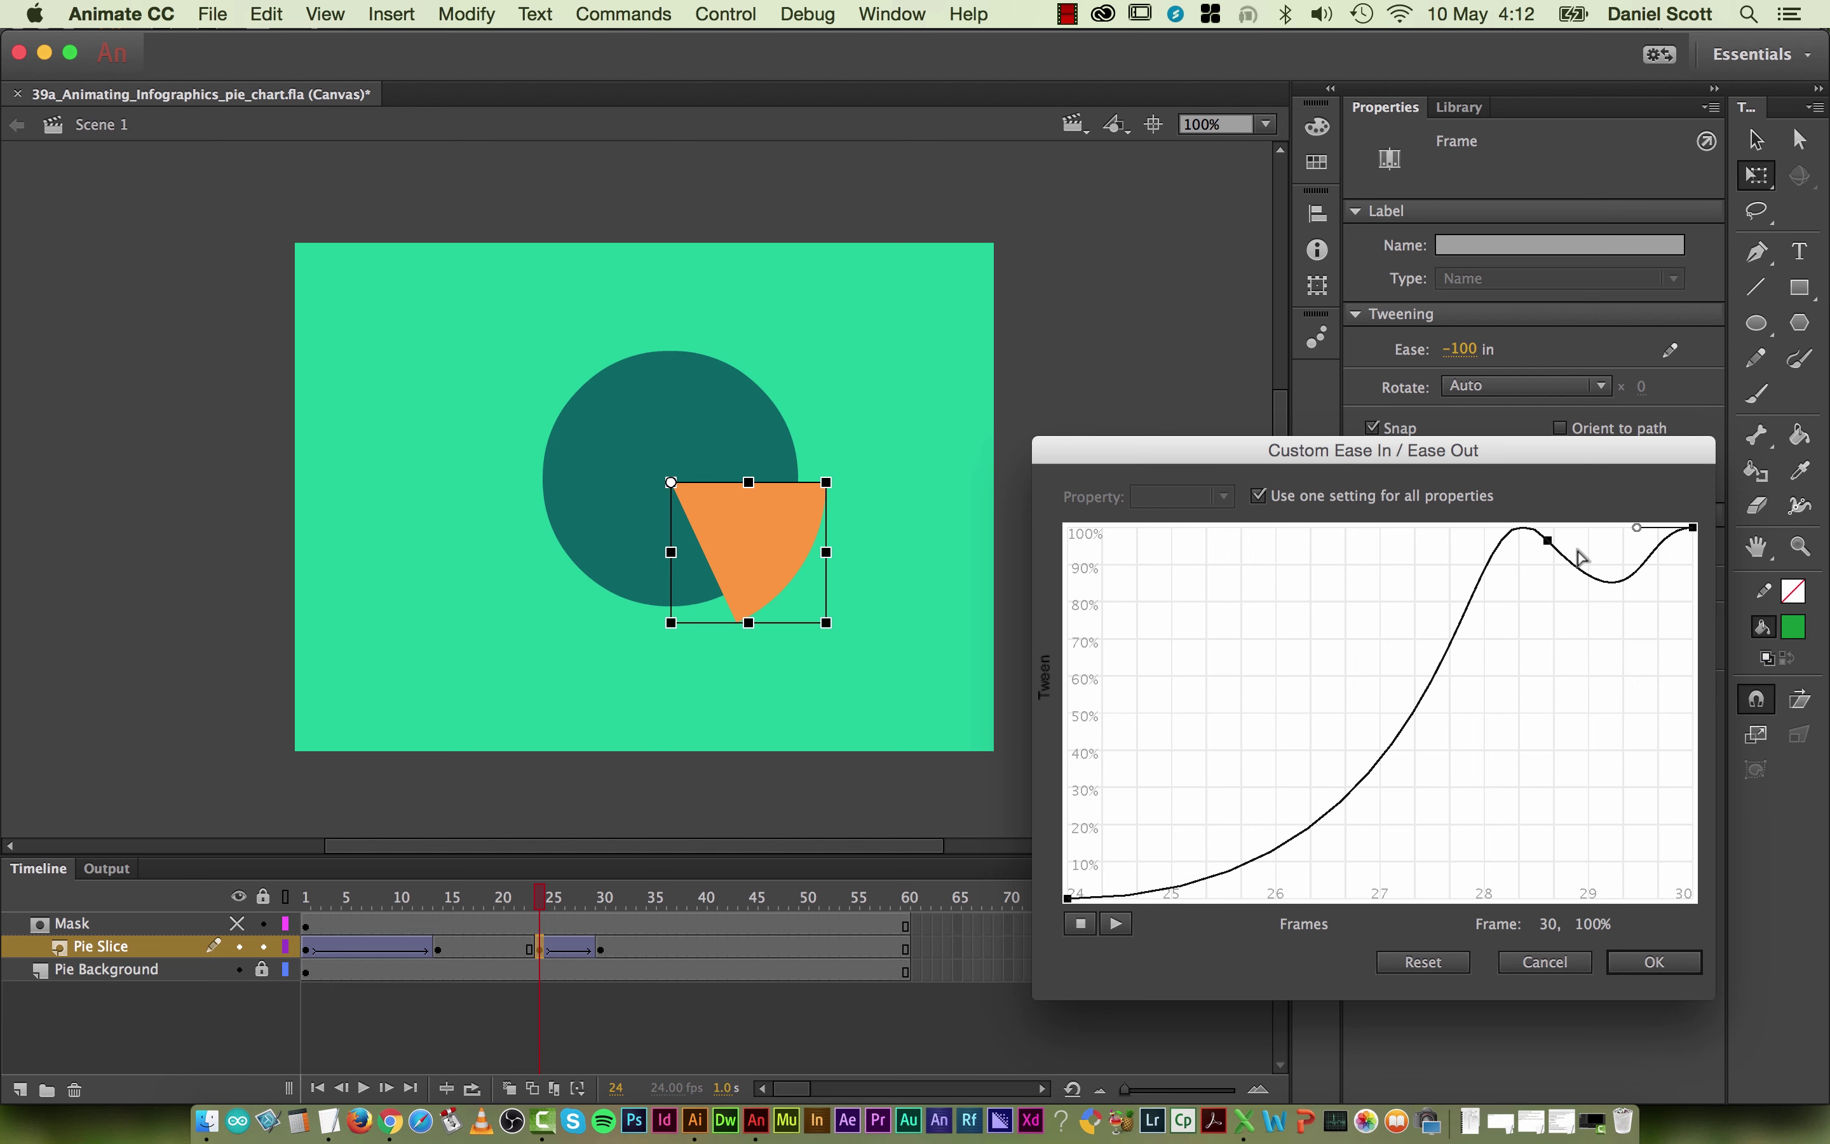
Step: Move the ease's overshoot peak to about frame 27.7, preview it, and accept the curve
click(1117, 923)
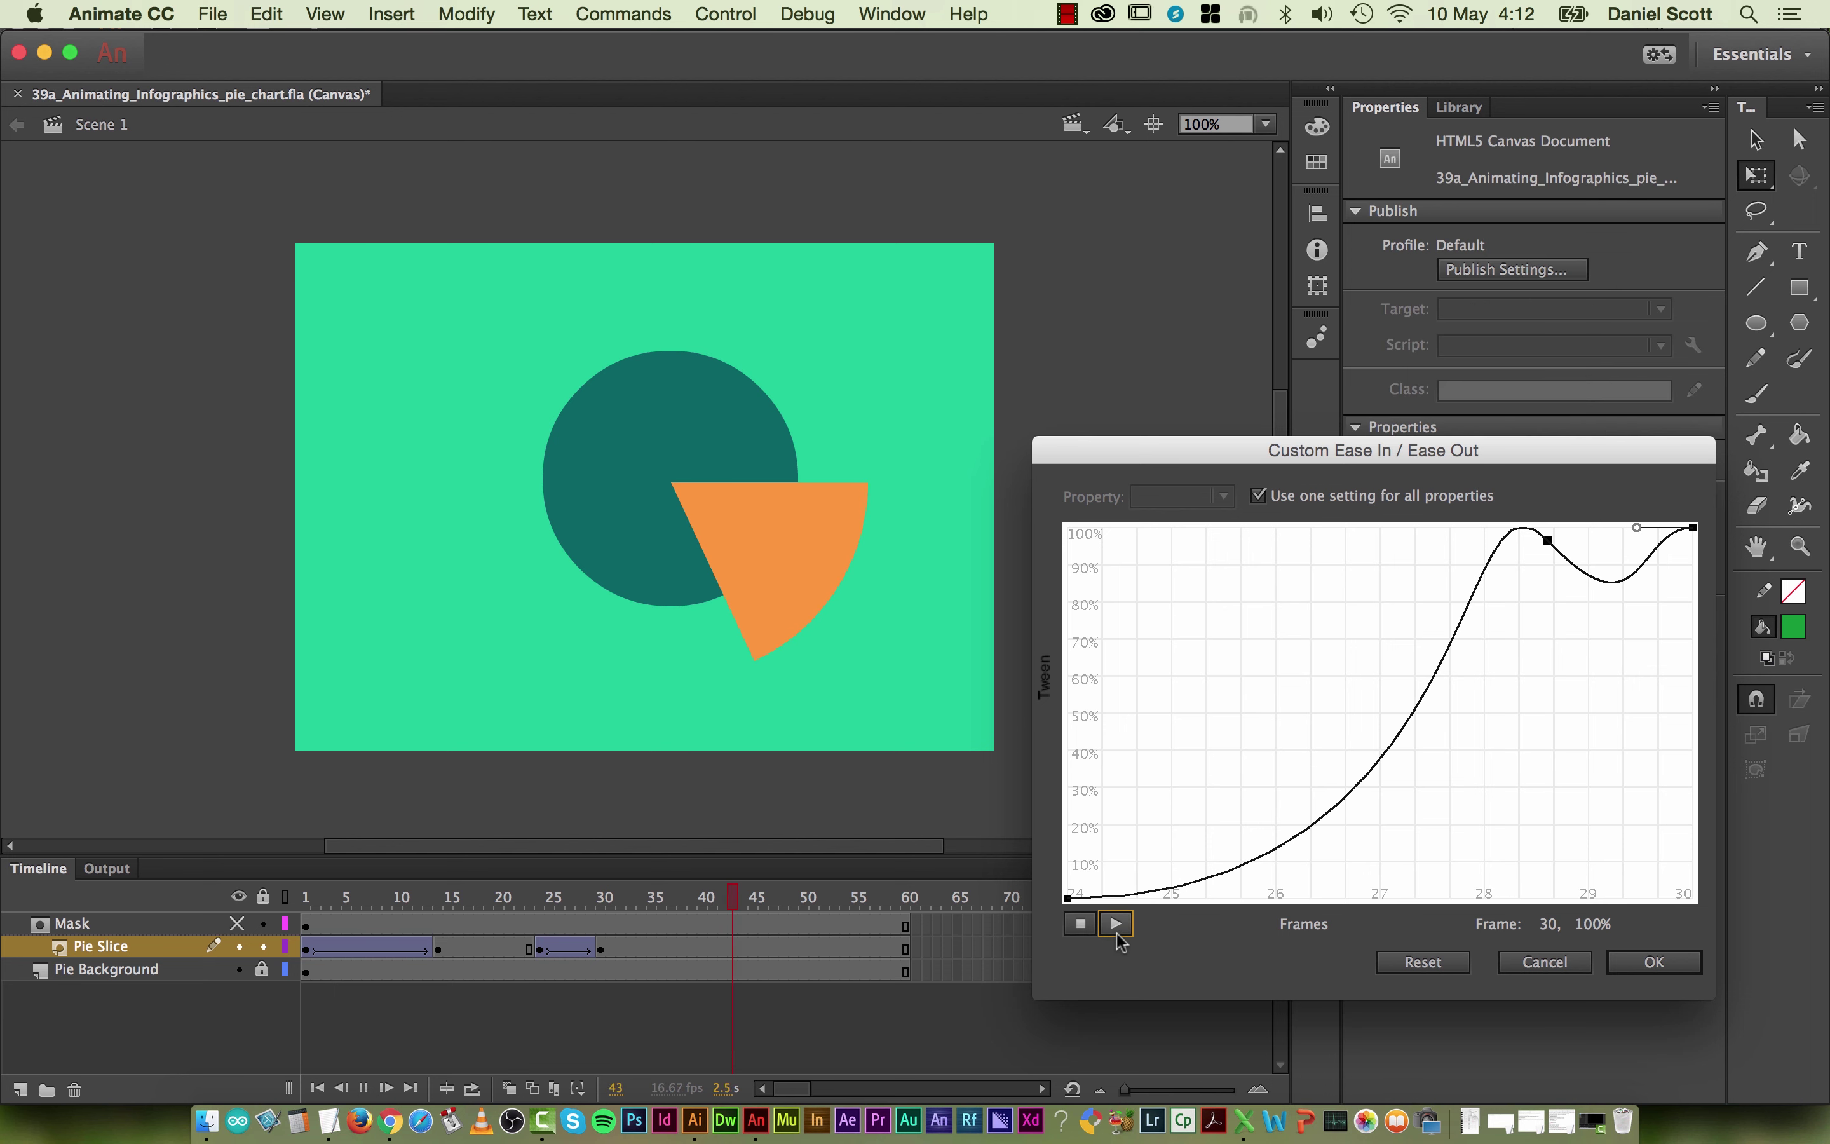
click(1117, 924)
drag(1548, 540, 1475, 549)
click(1069, 899)
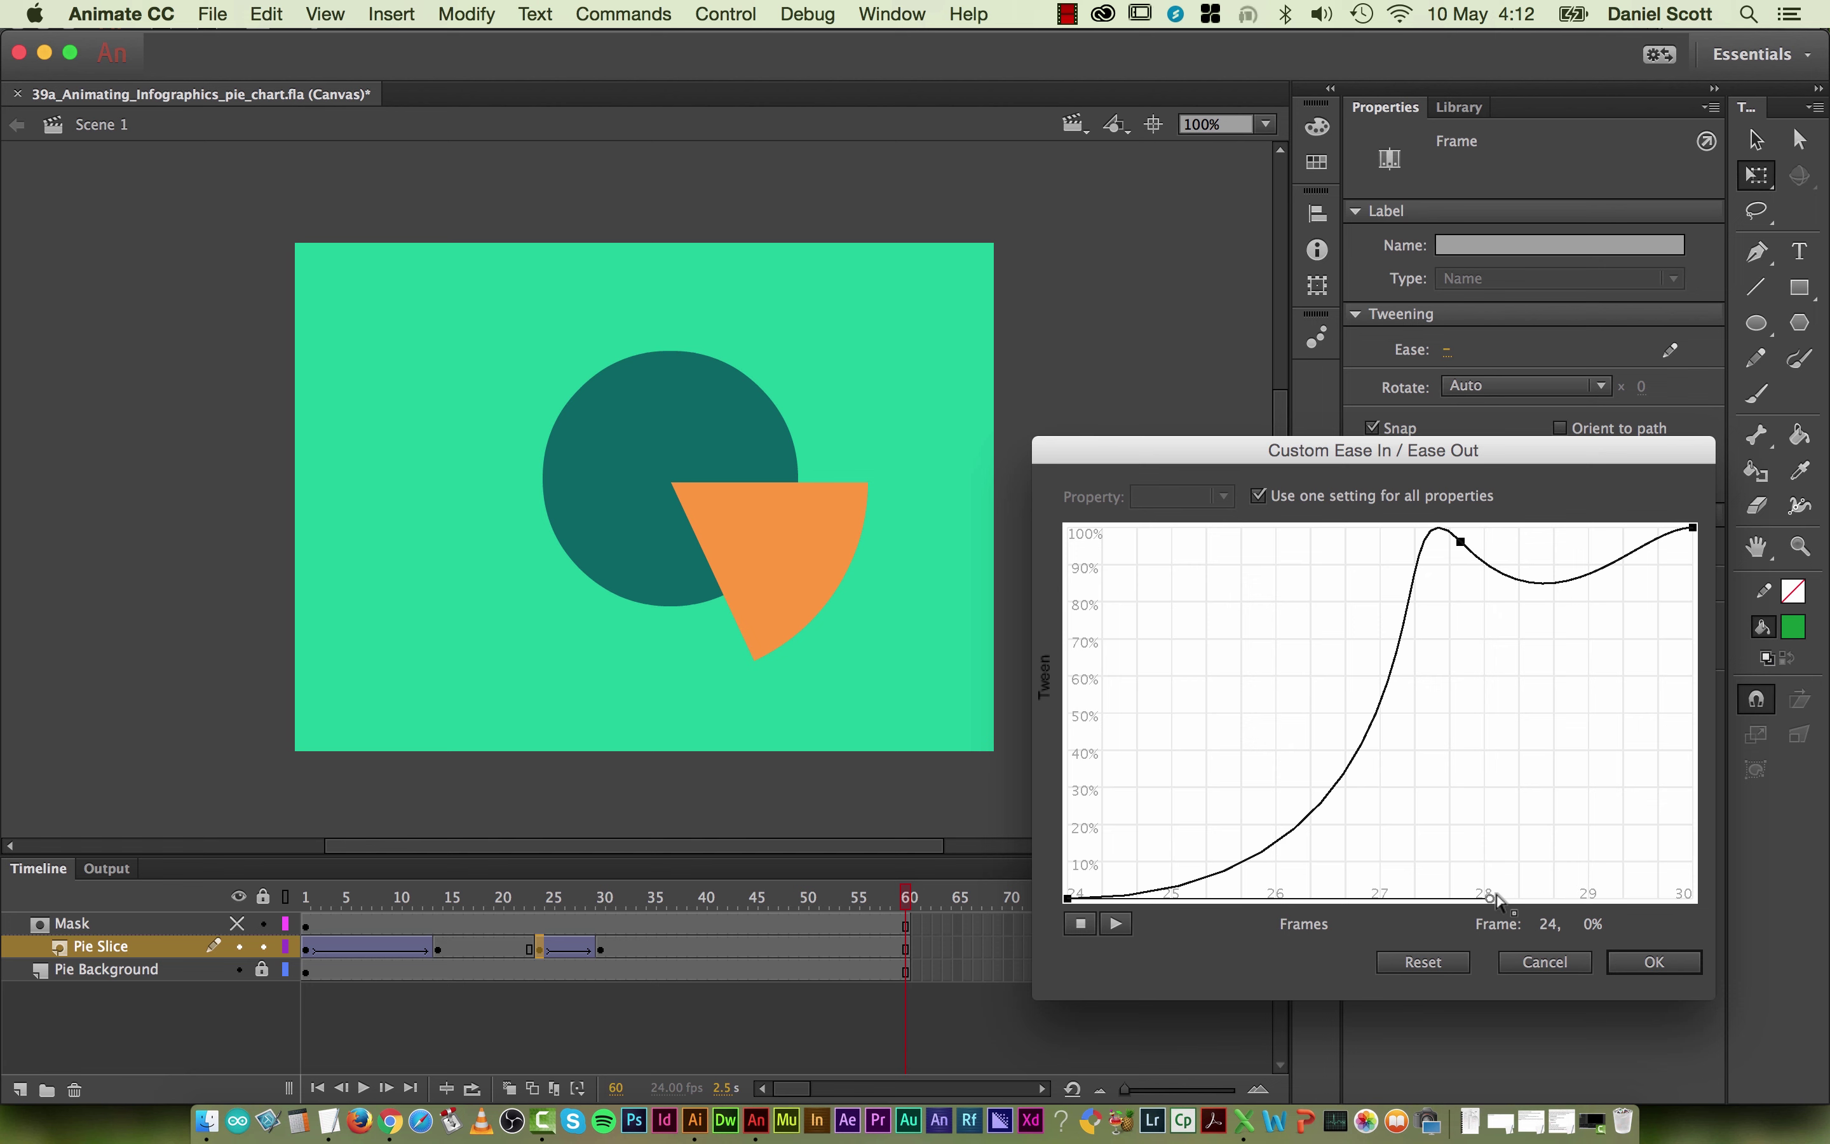
drag(1496, 894, 1324, 887)
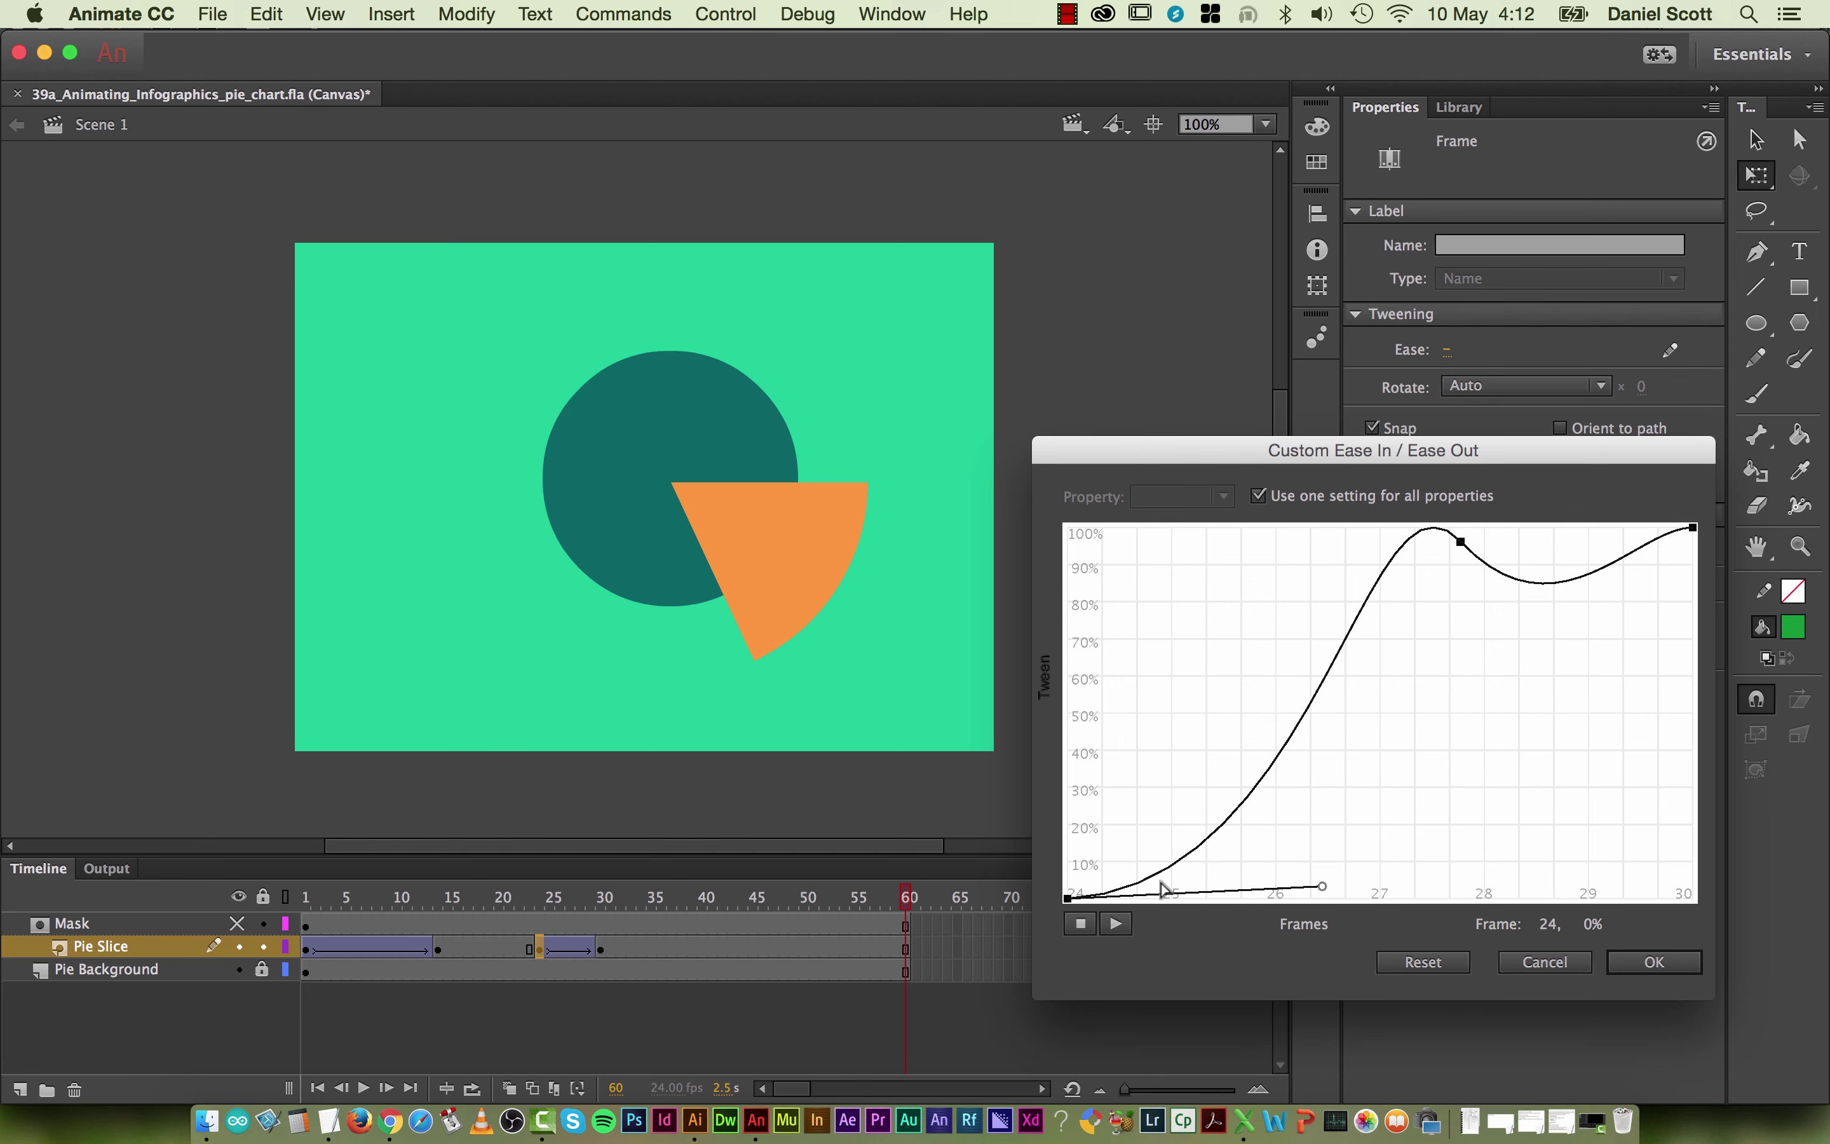
click(1117, 924)
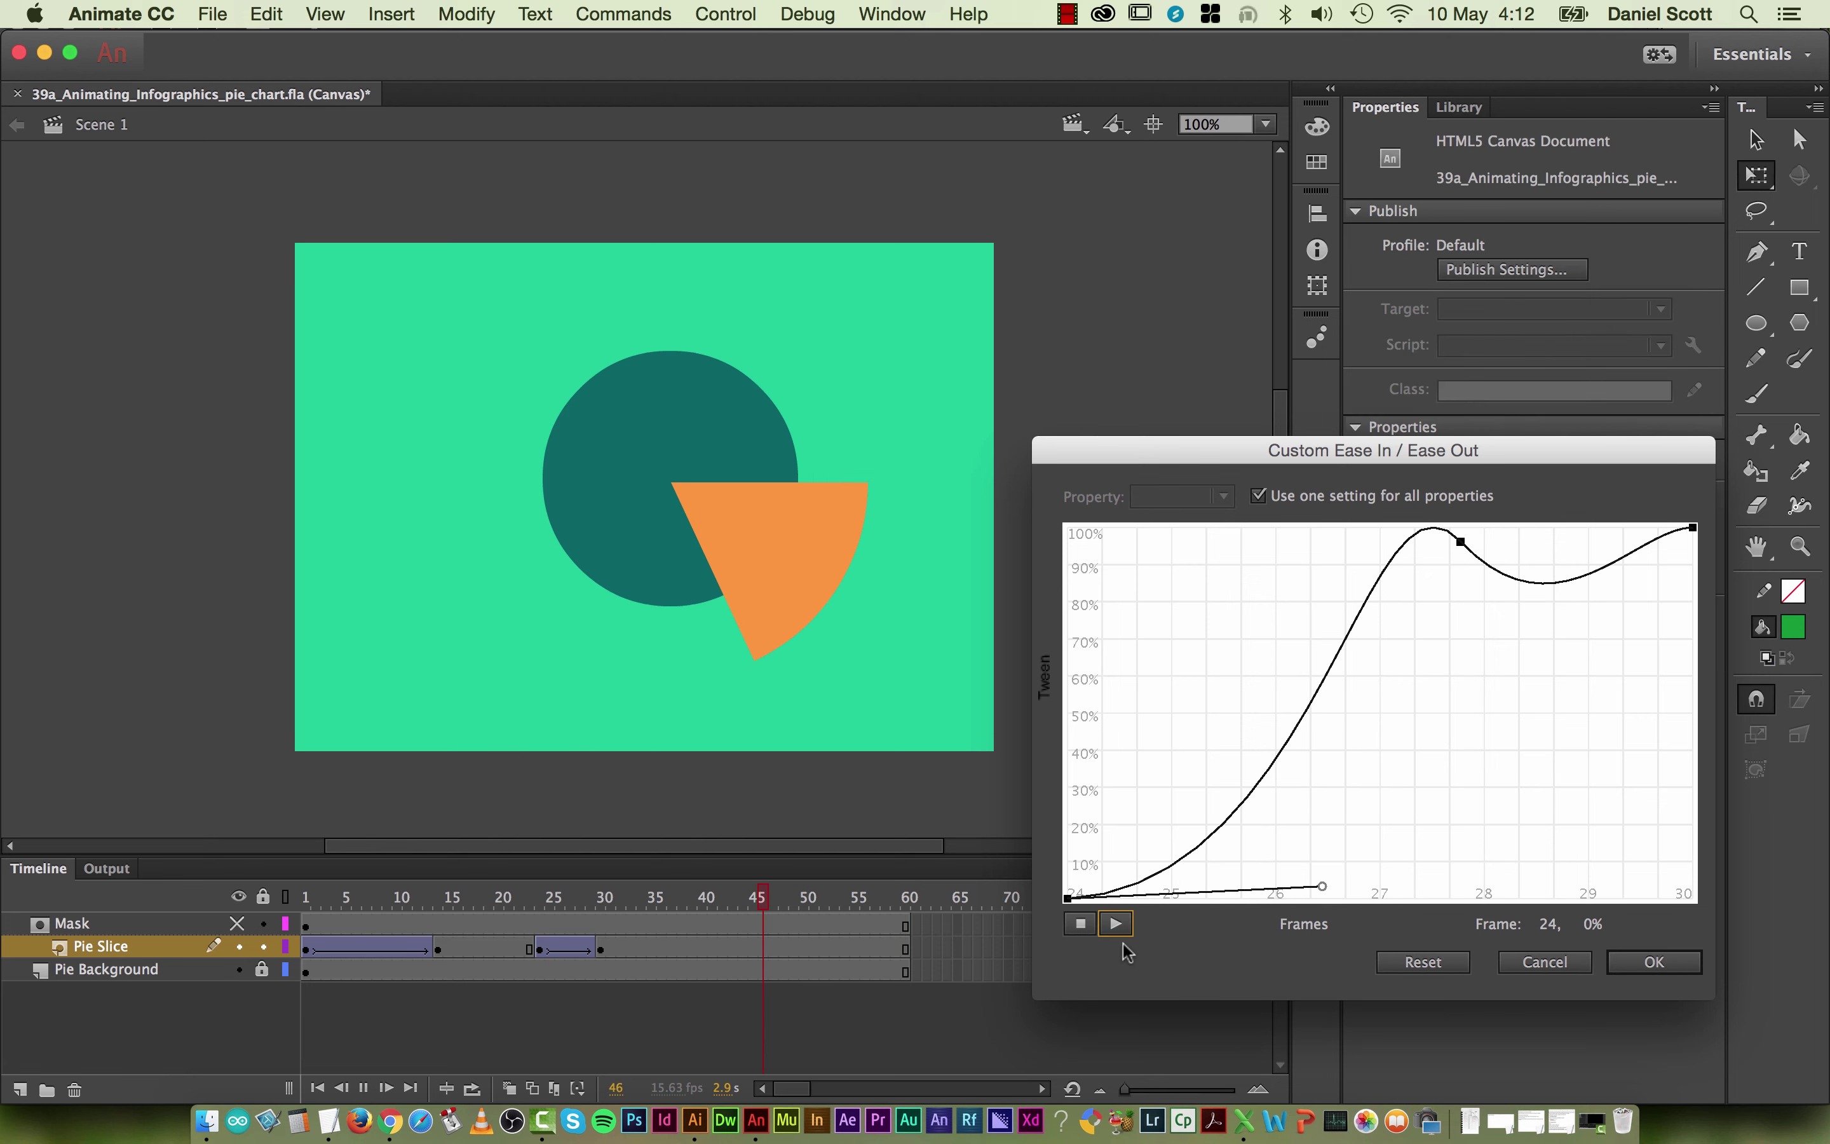
key(Return)
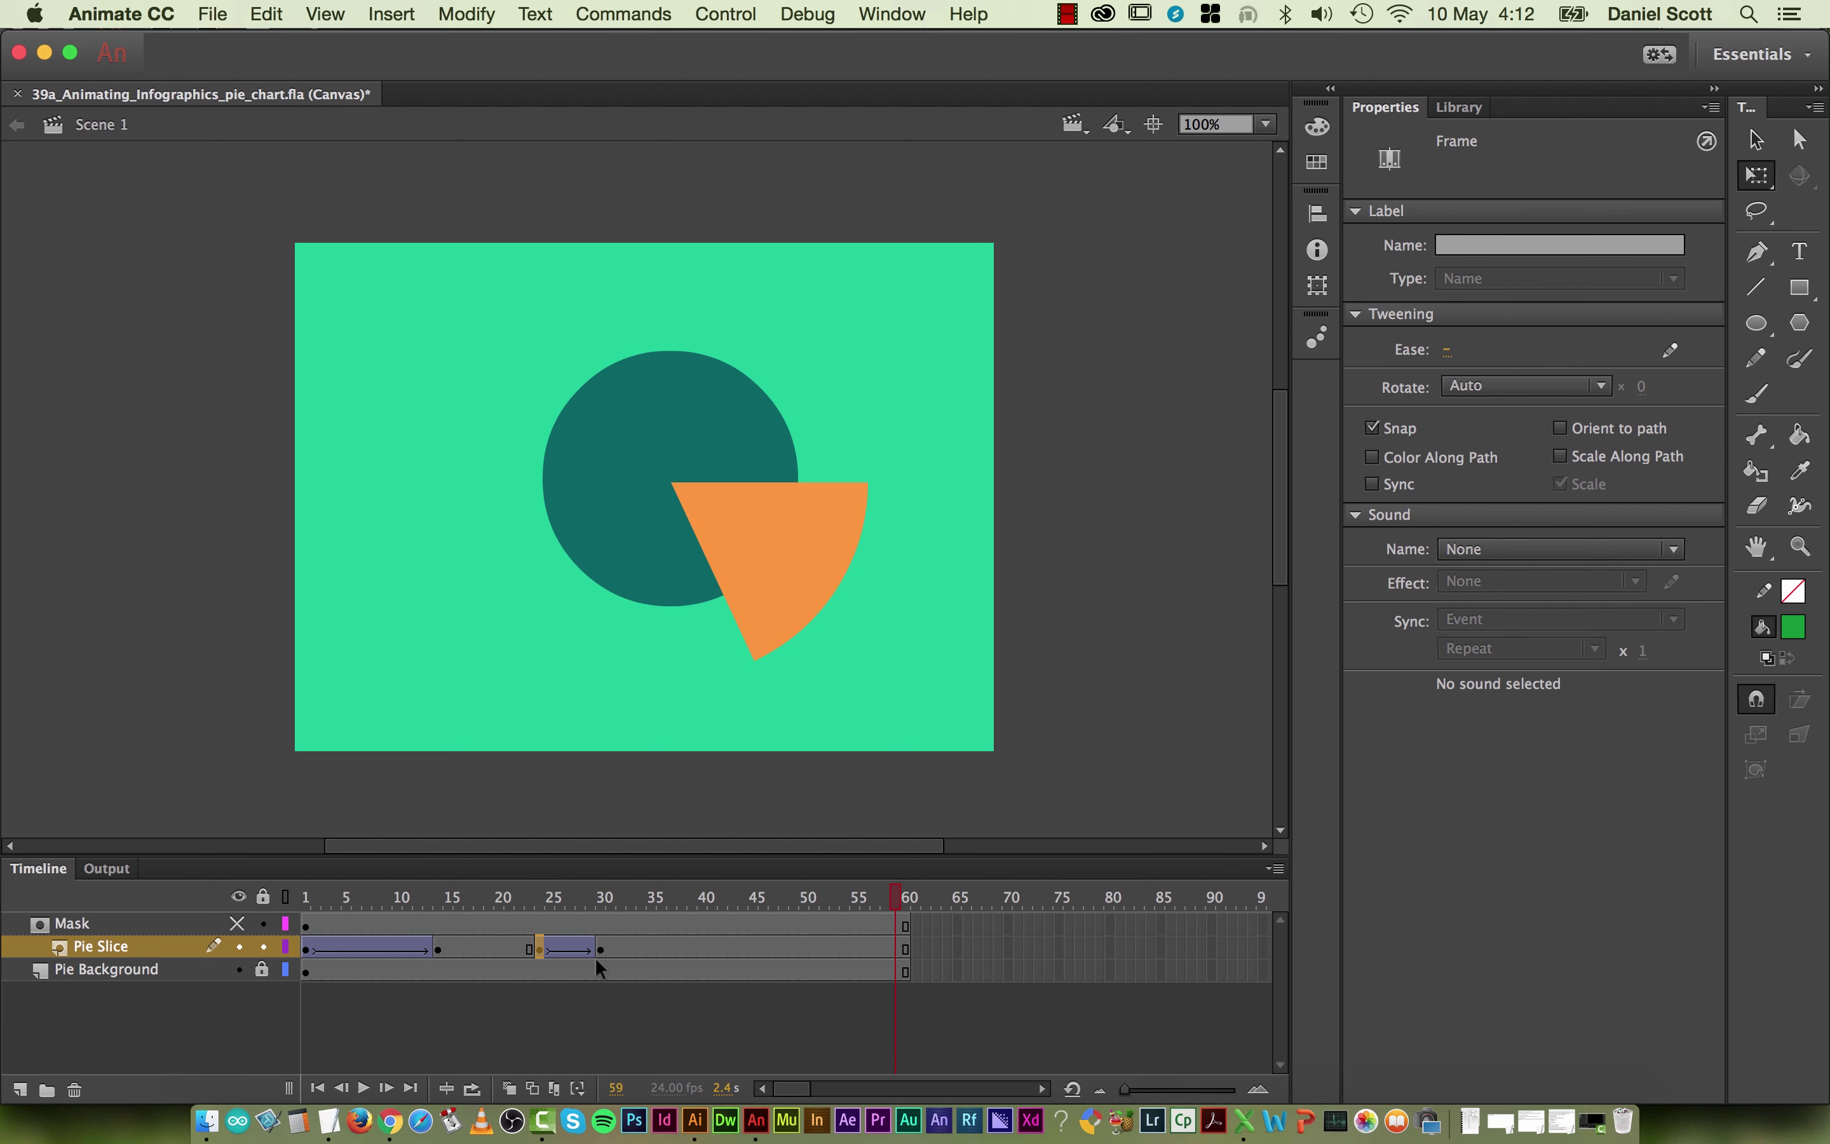
Step: Move the slice's end keyframe from frame 30 to 36, play it back, save, and test-publish
click(597, 949)
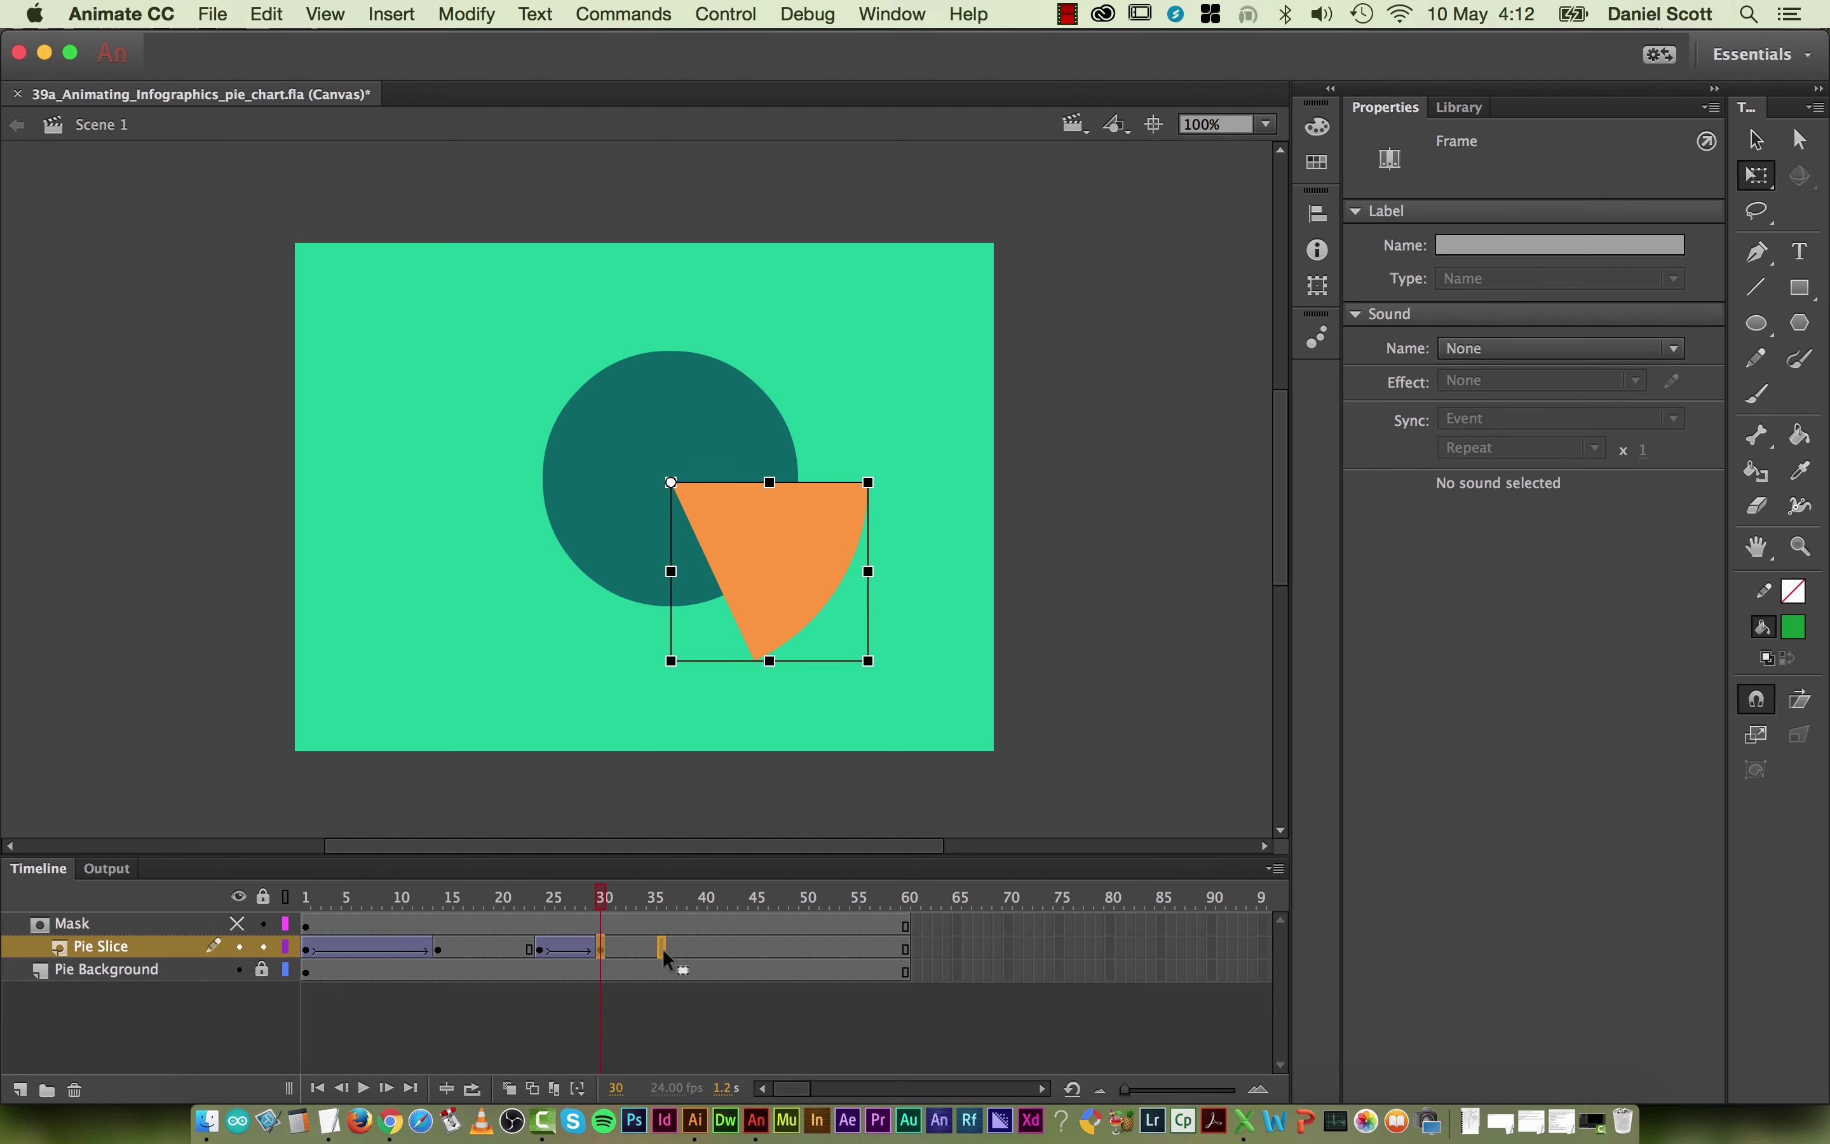
drag(661, 948, 661, 962)
drag(617, 894, 286, 870)
key(Return)
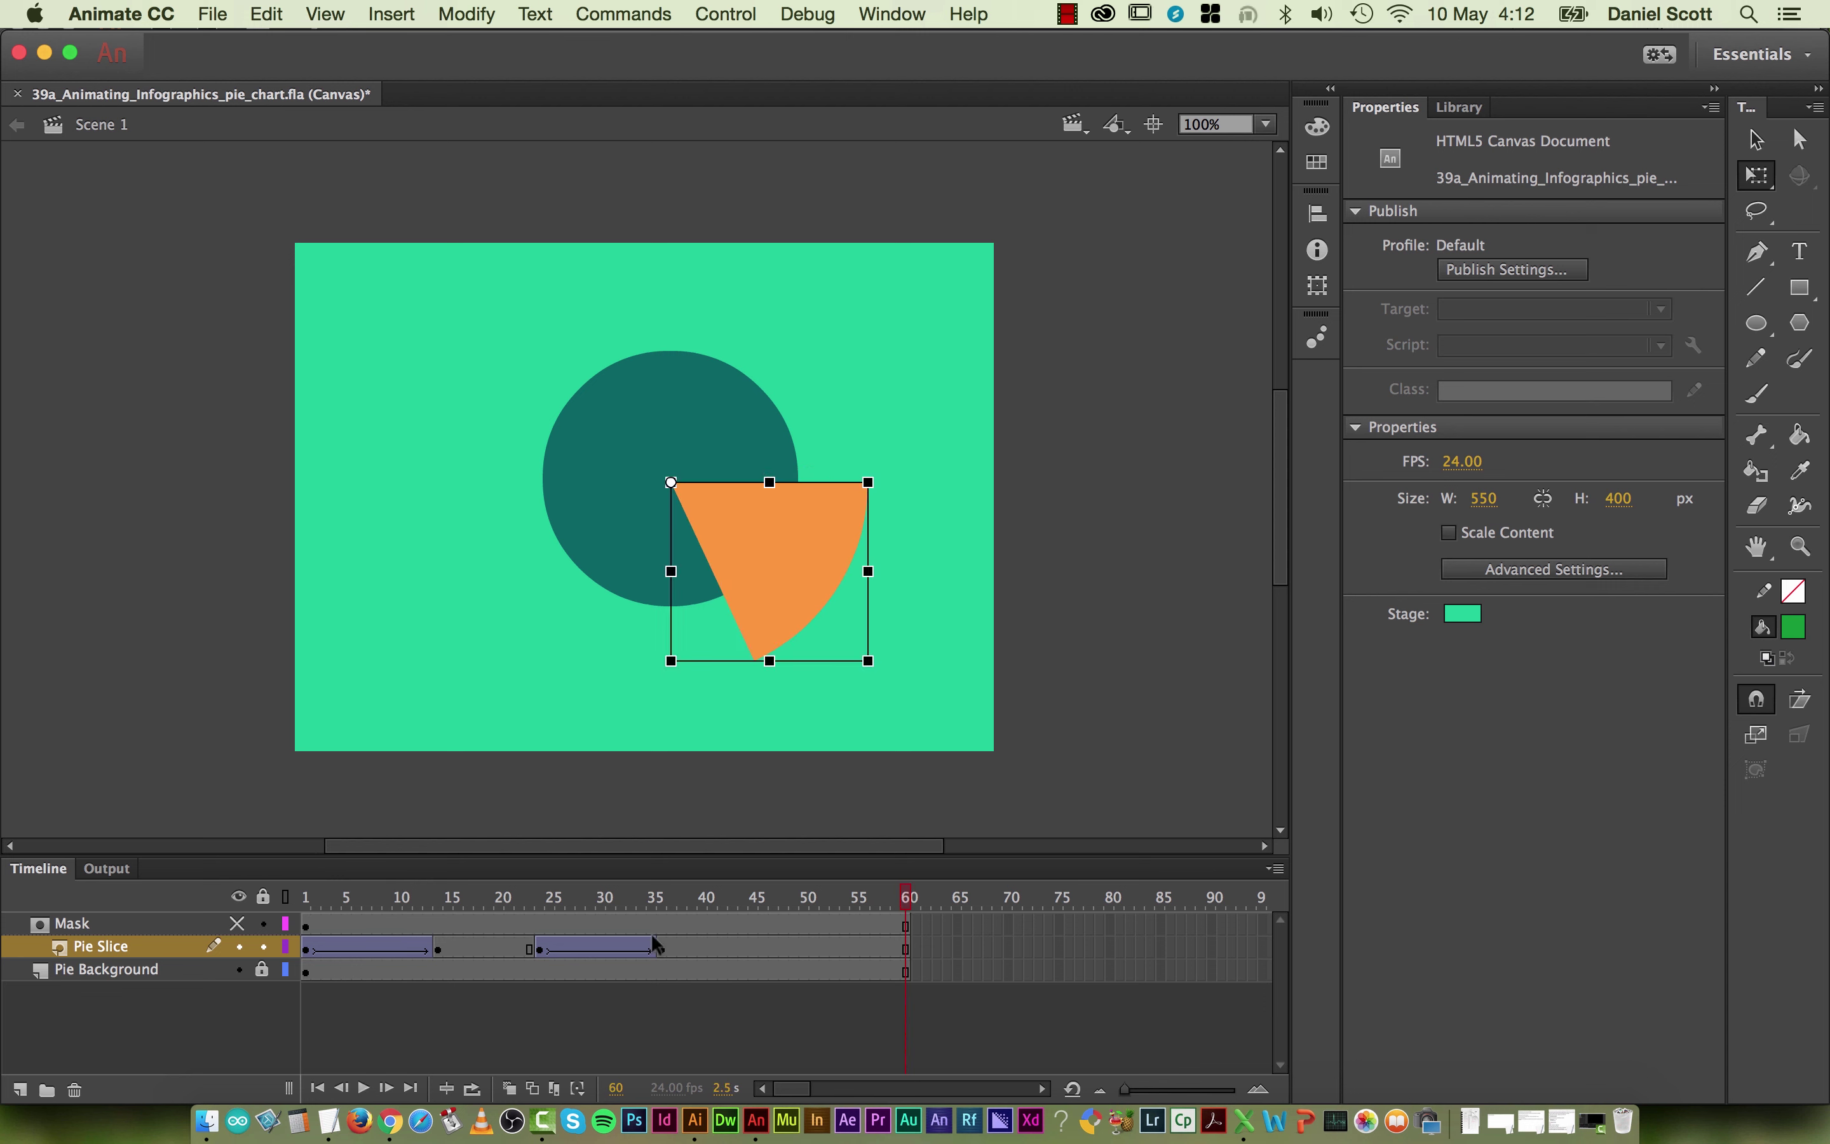
key(super+s)
key(super+Return)
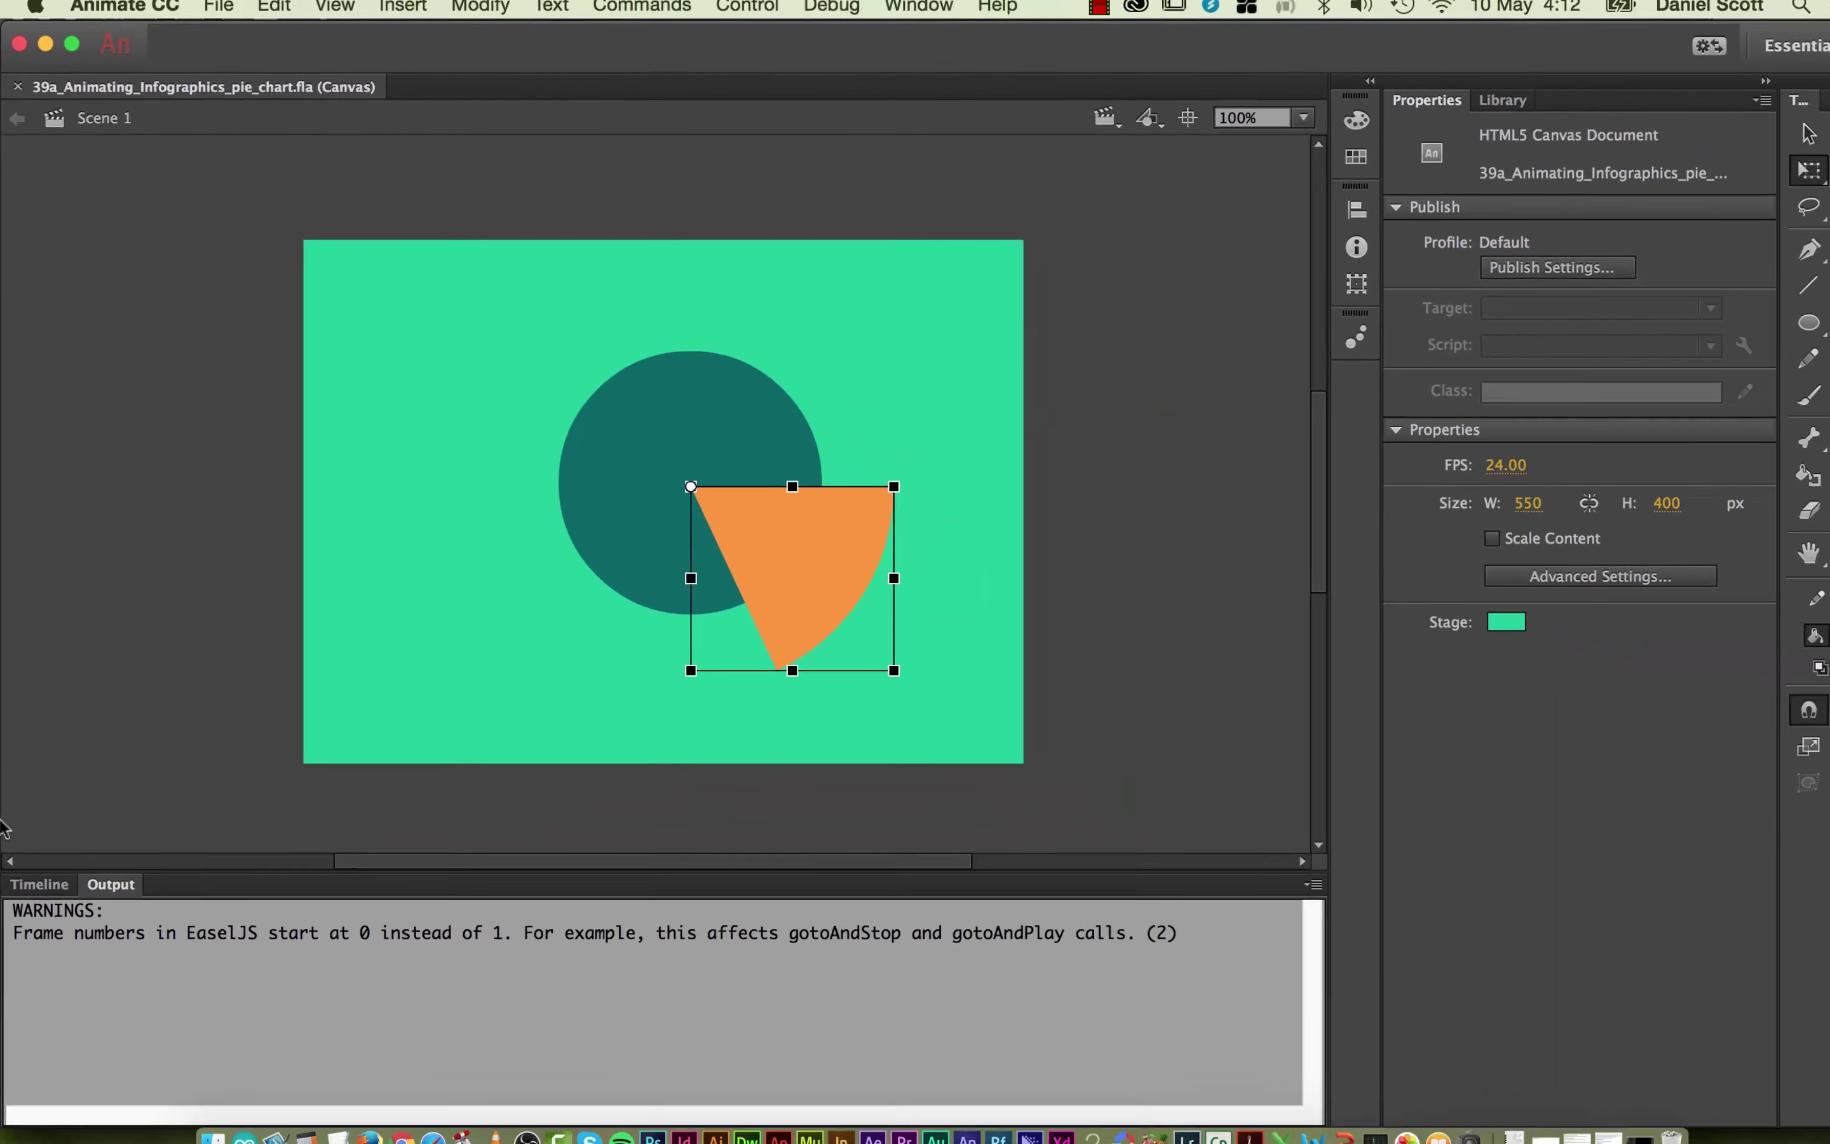
Step: Add a new layer above the Mask layer and rename it Text
click(39, 884)
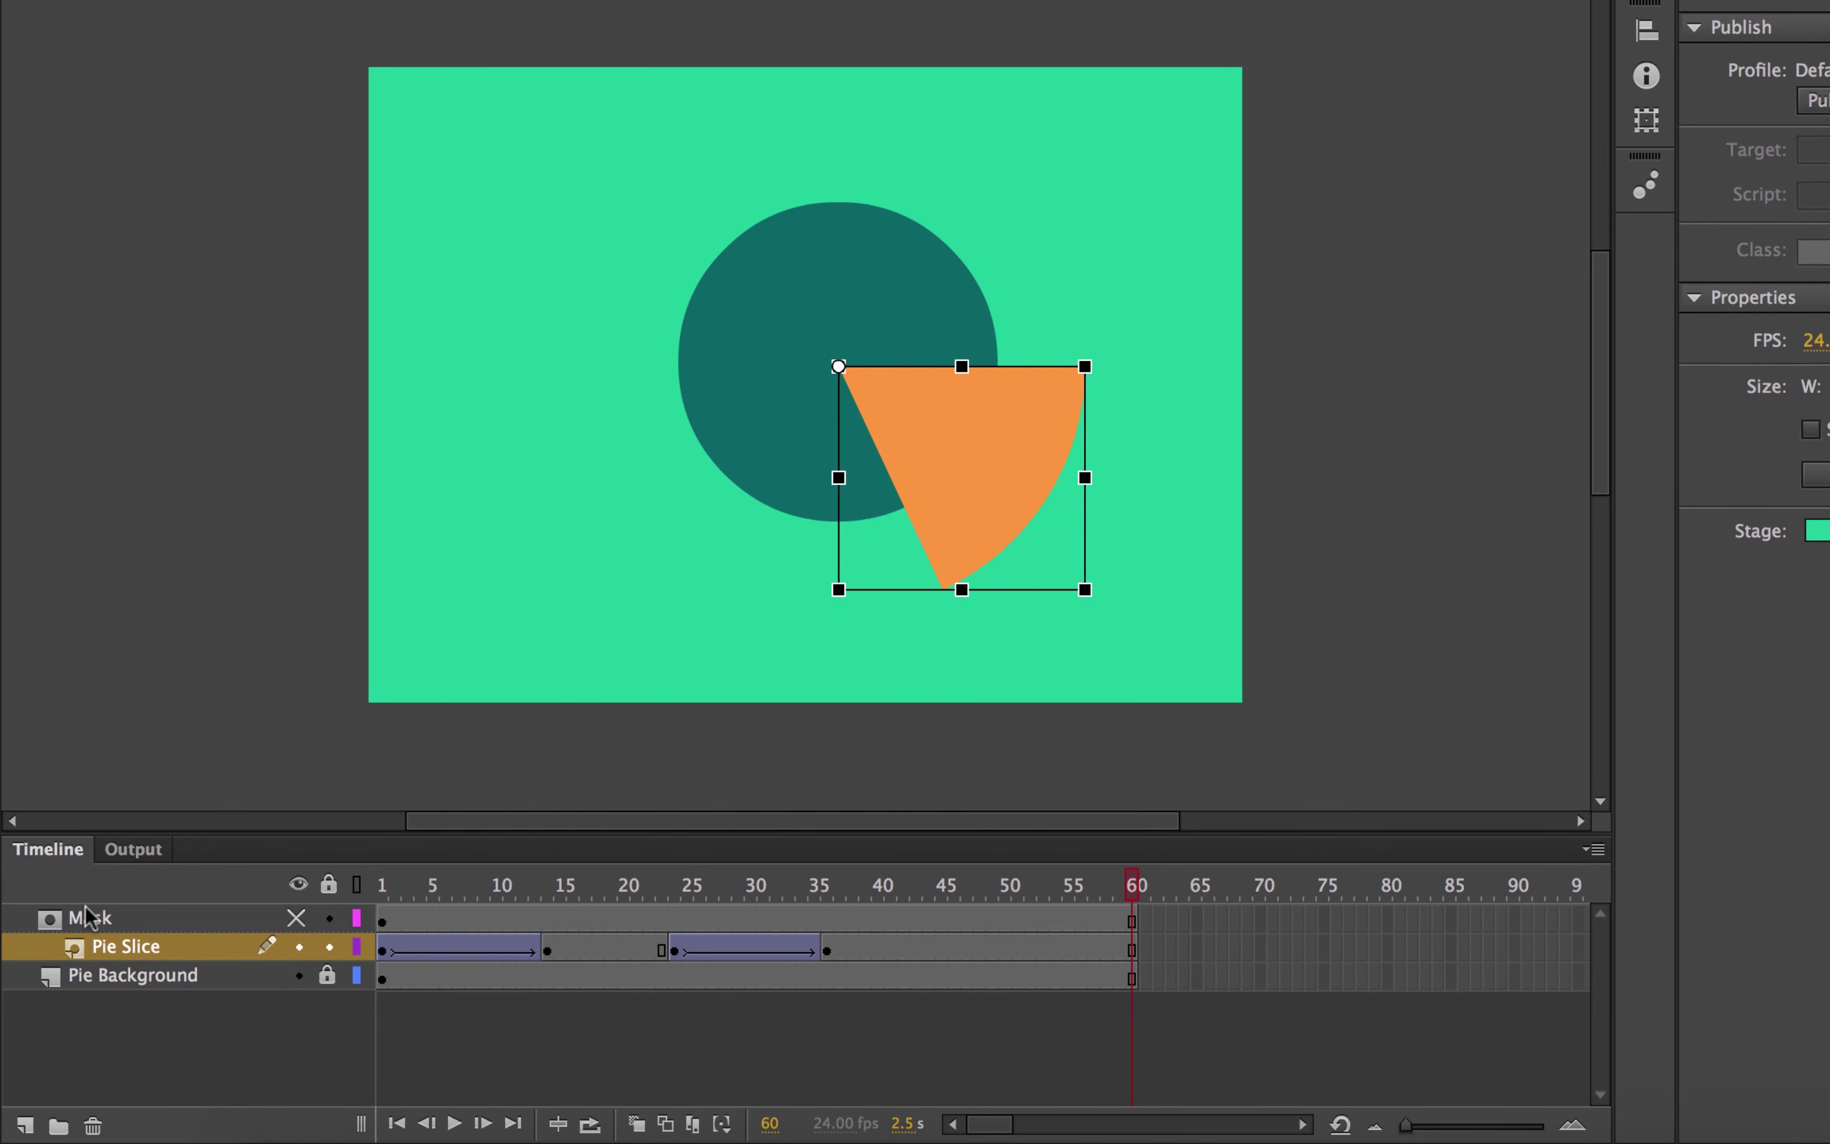
click(88, 917)
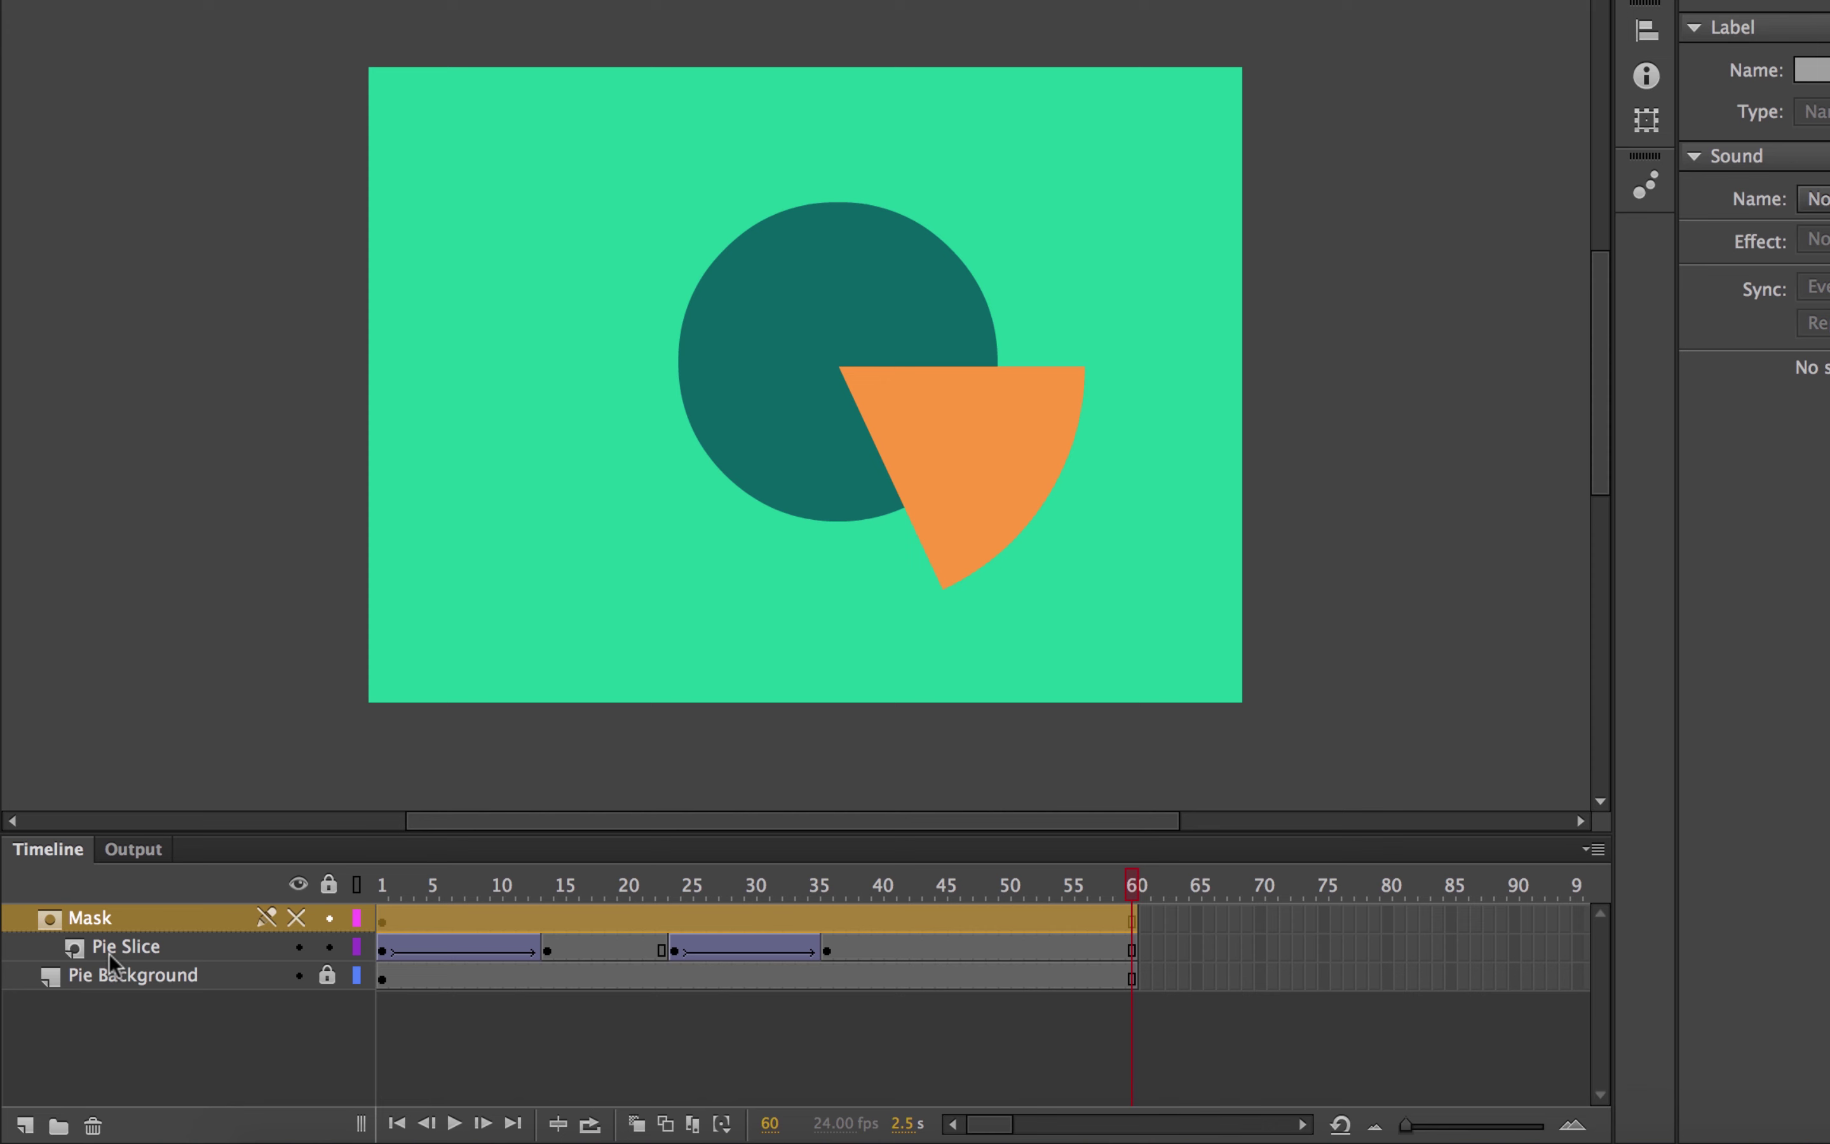
click(108, 955)
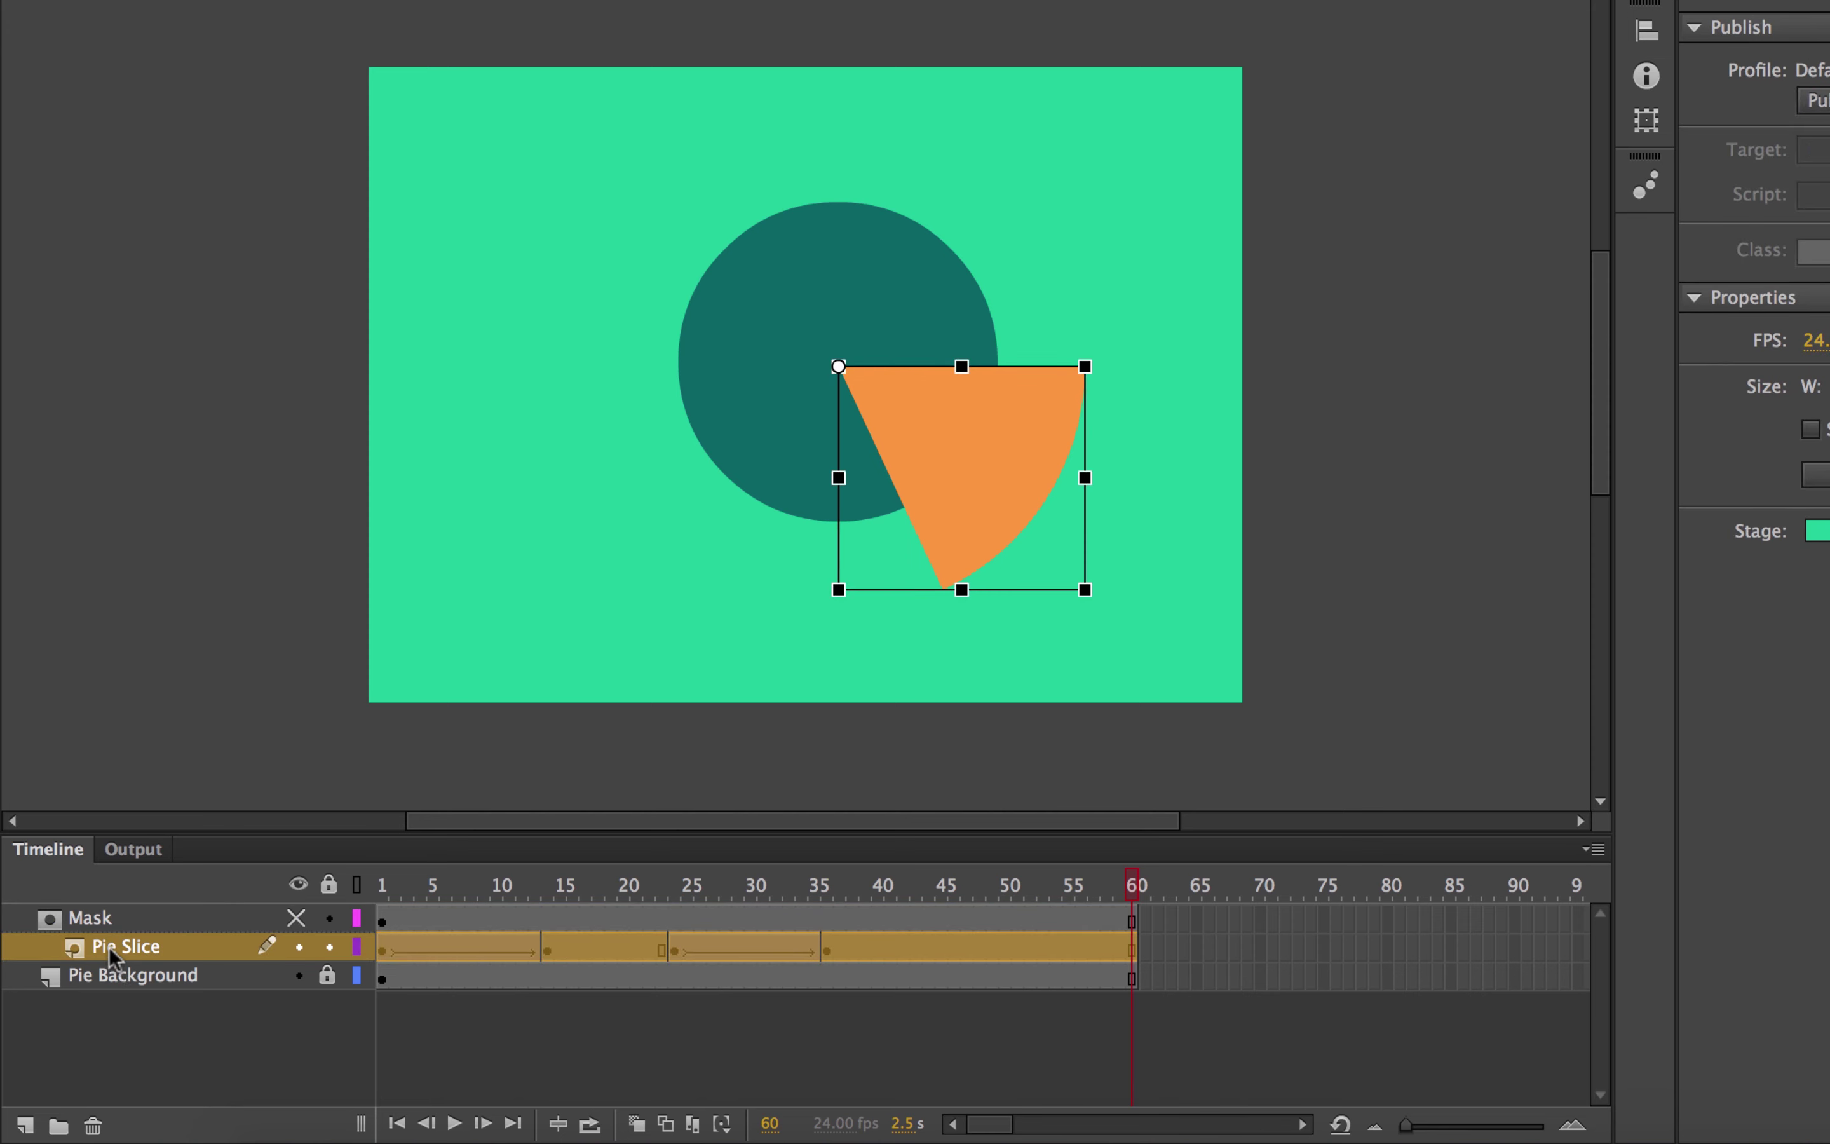
click(25, 1128)
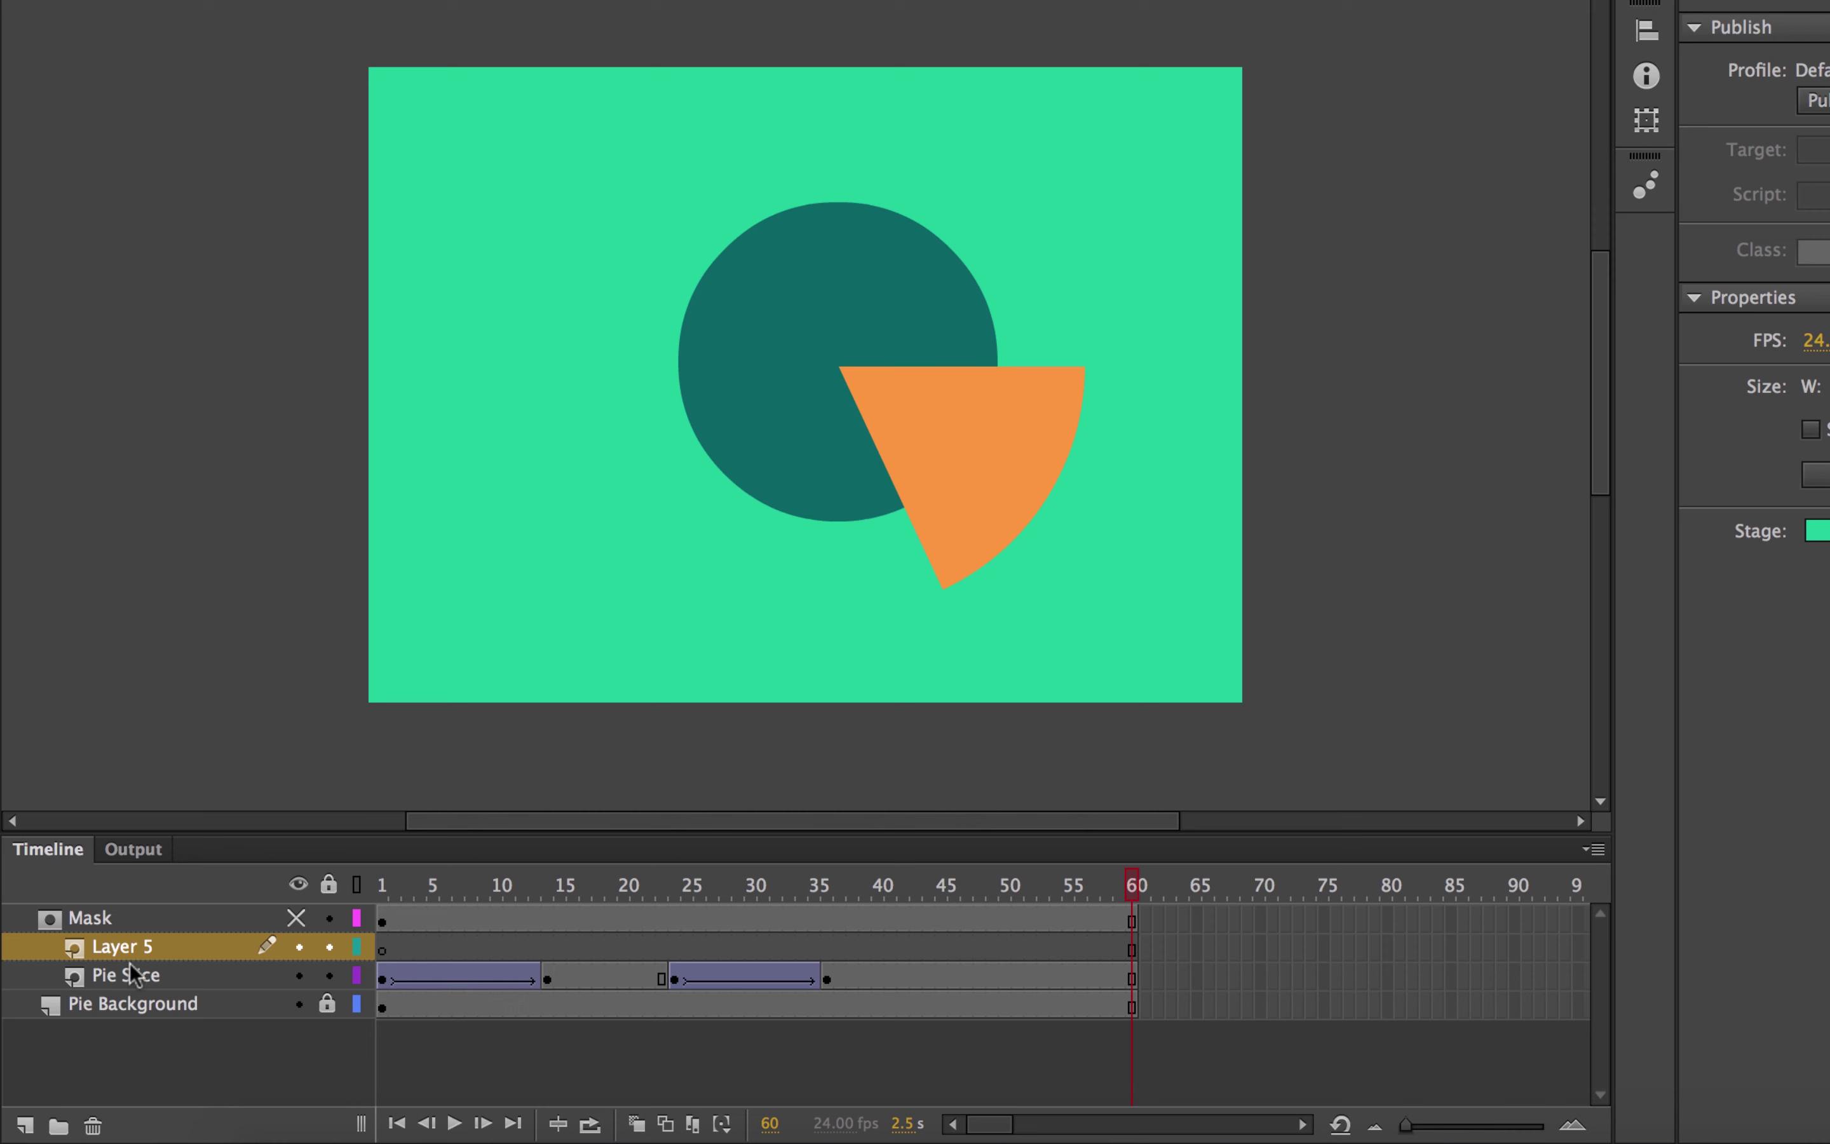
key(ctrl+z)
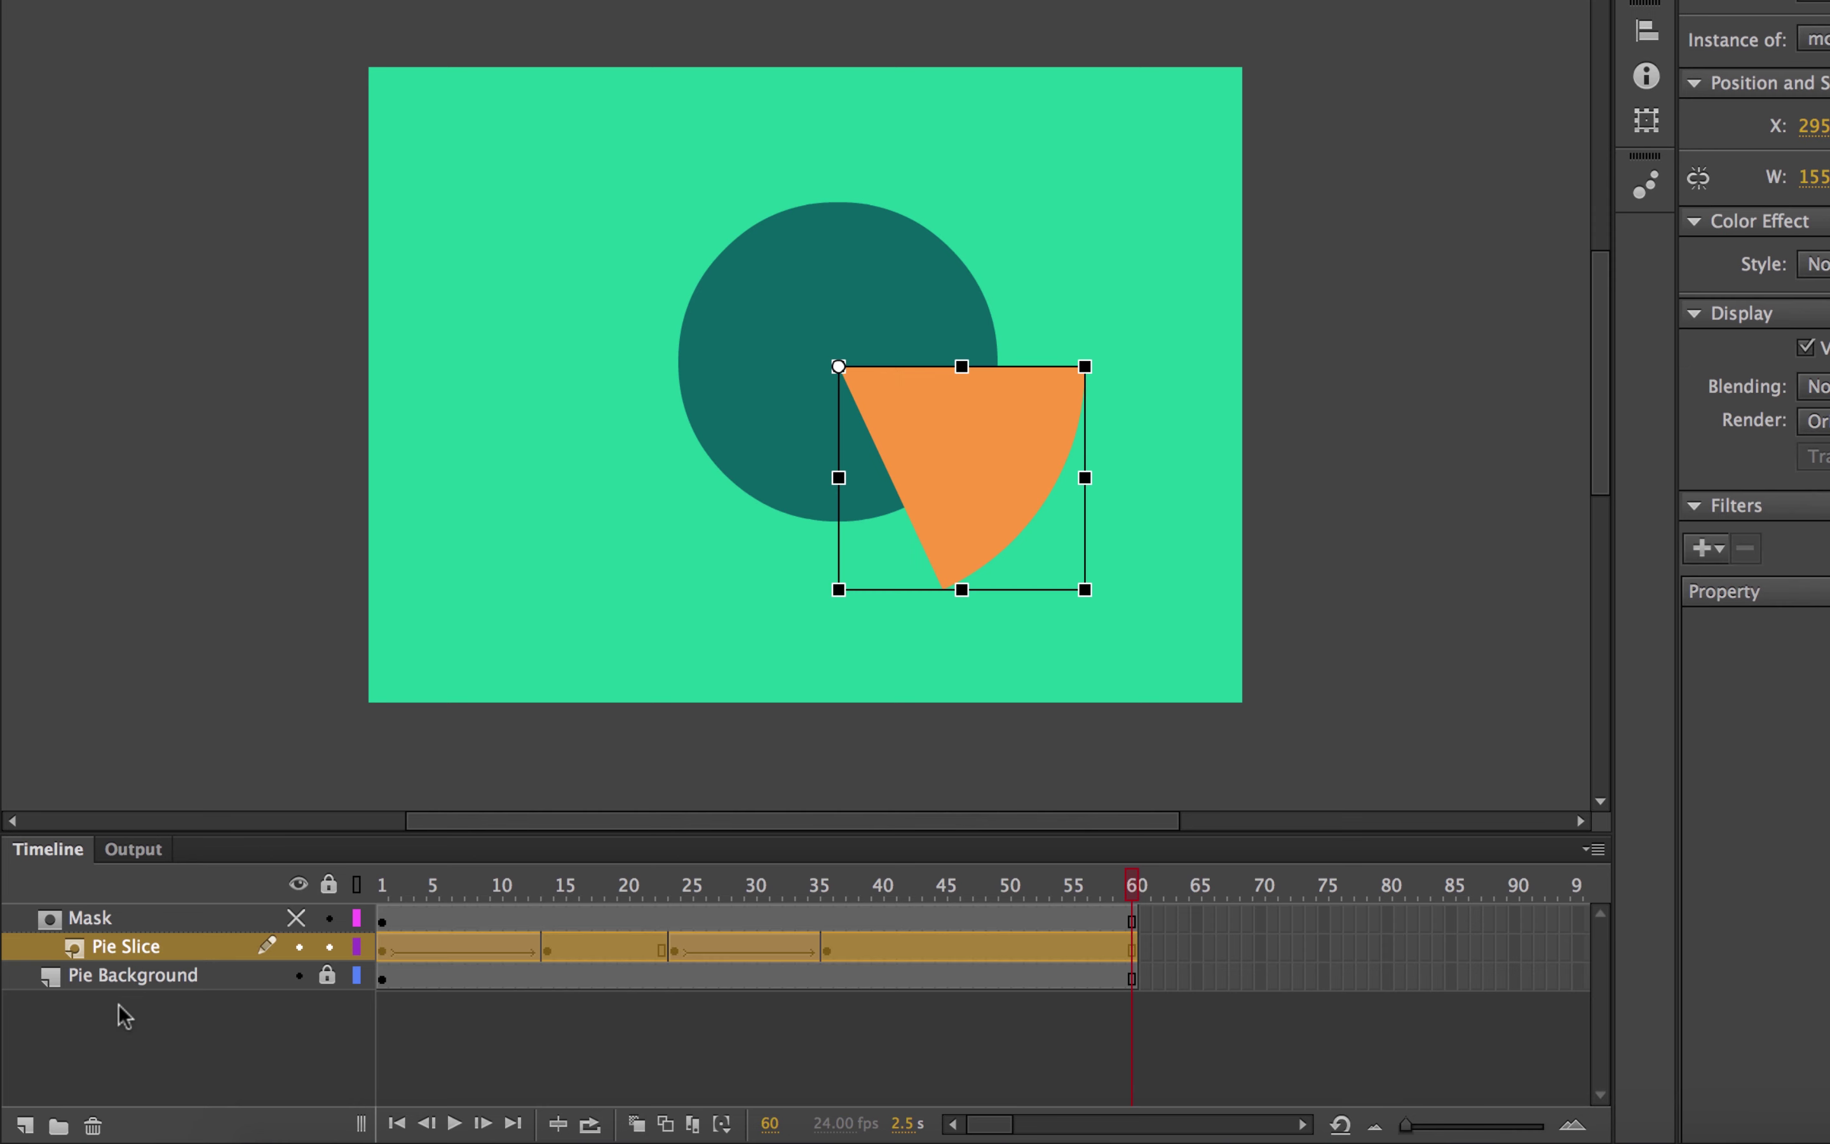
click(98, 927)
click(25, 1127)
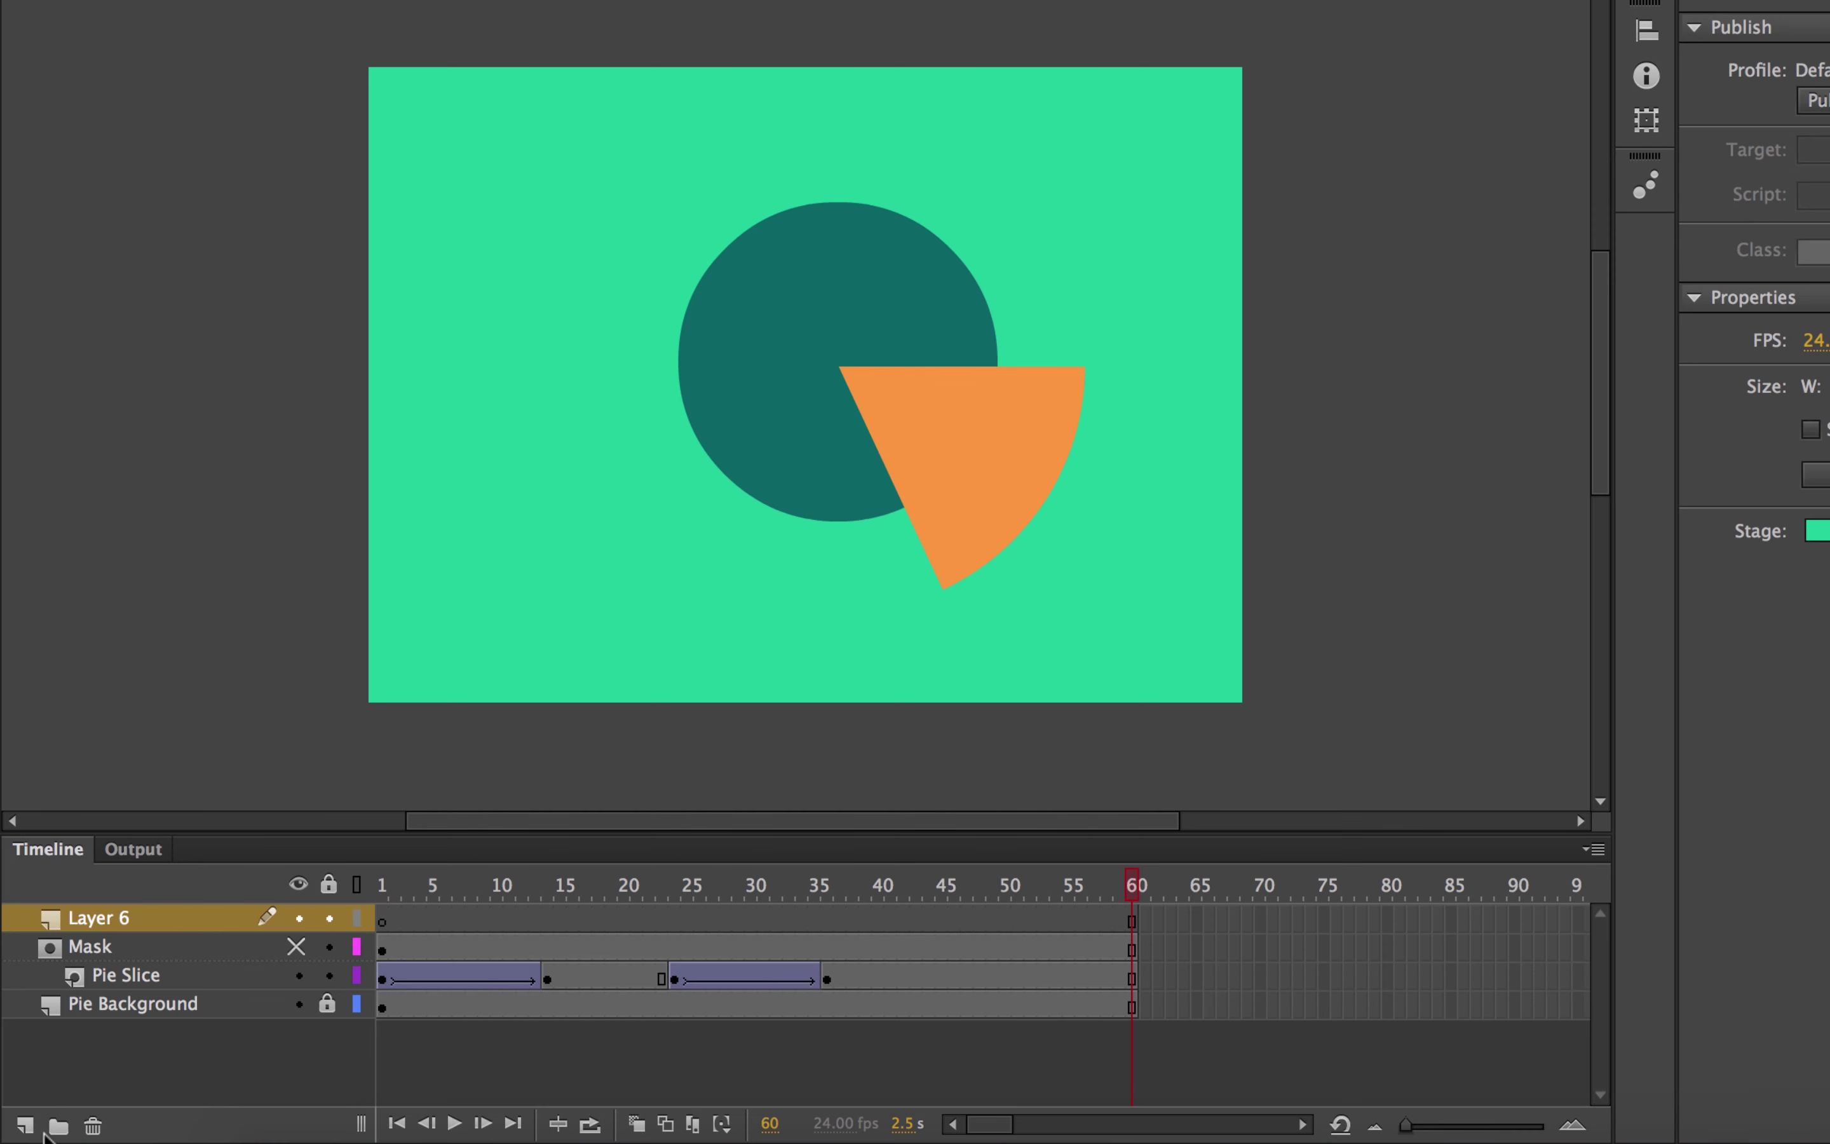
double_click(109, 921)
text(Tes)
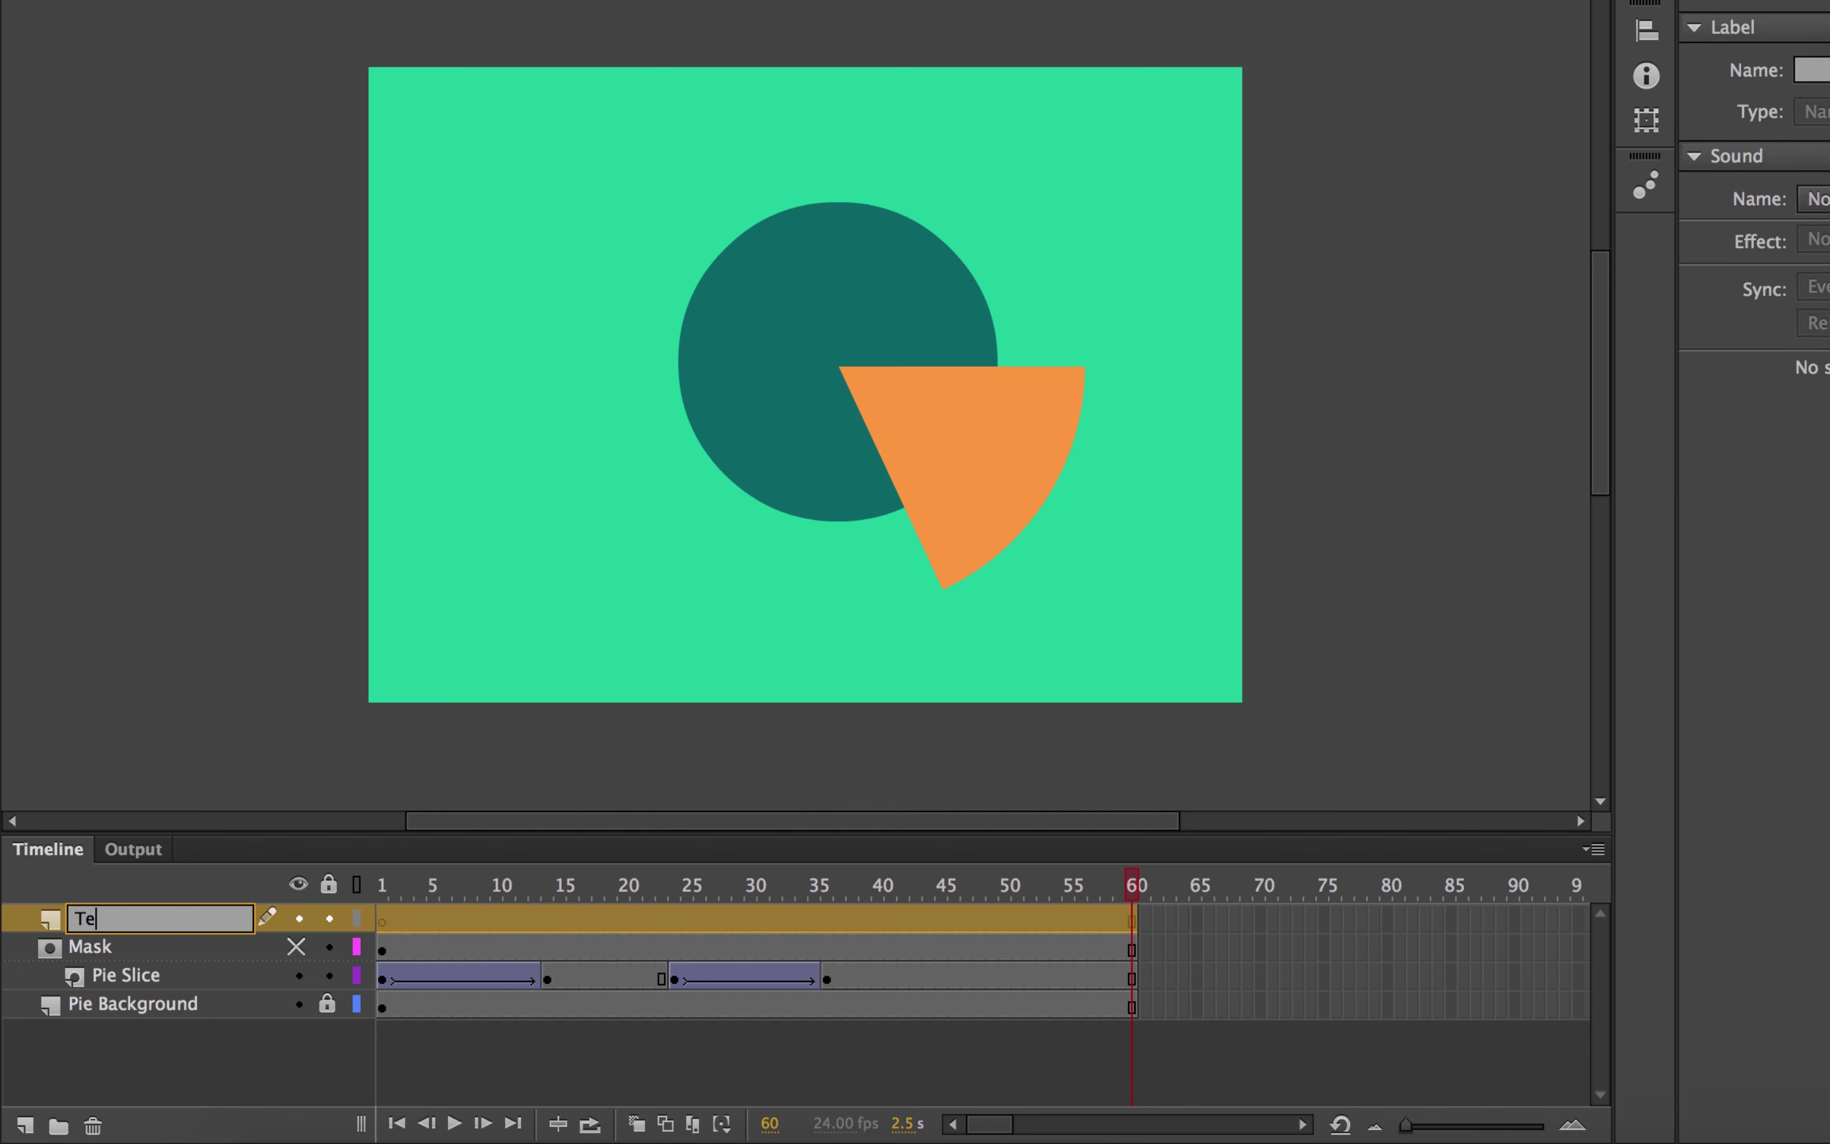
key(Return)
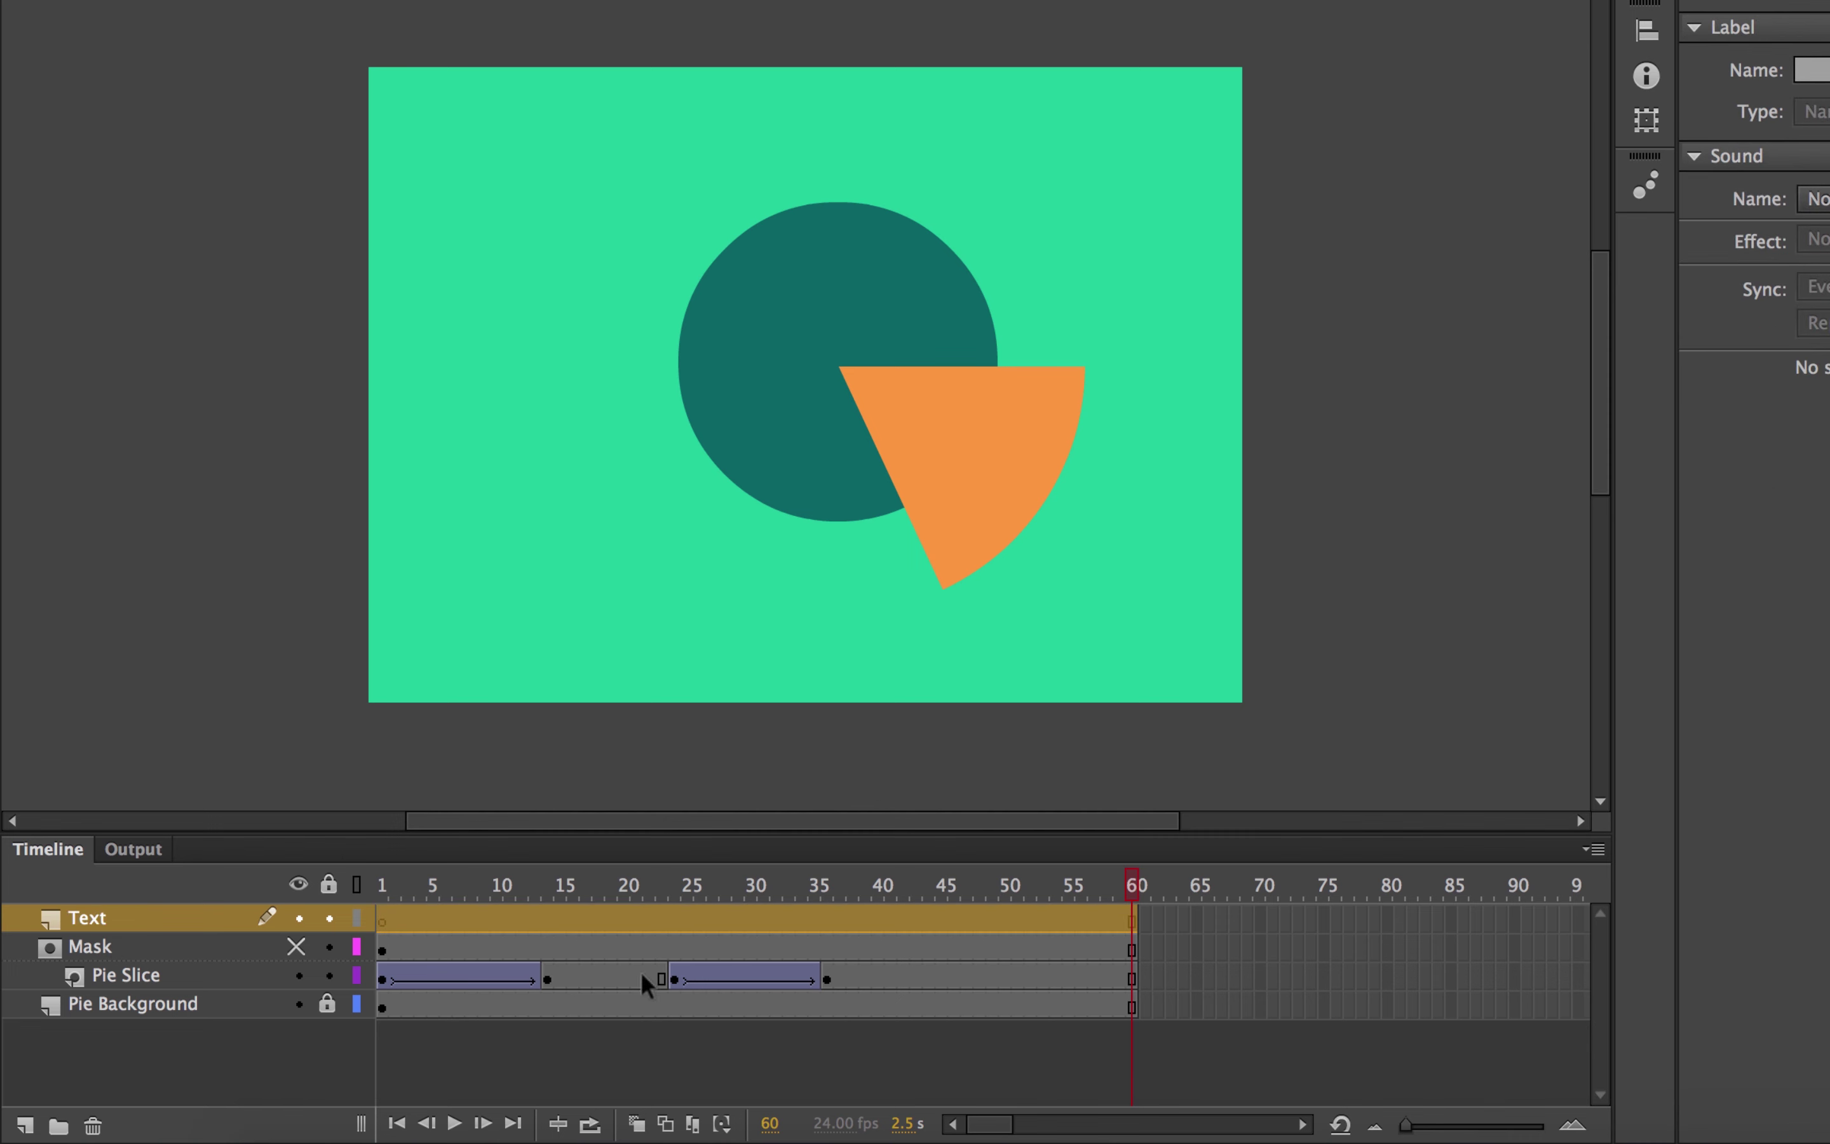
Step: Insert a keyframe at frame 30 on the Text layer
click(753, 897)
click(752, 915)
right_click(749, 919)
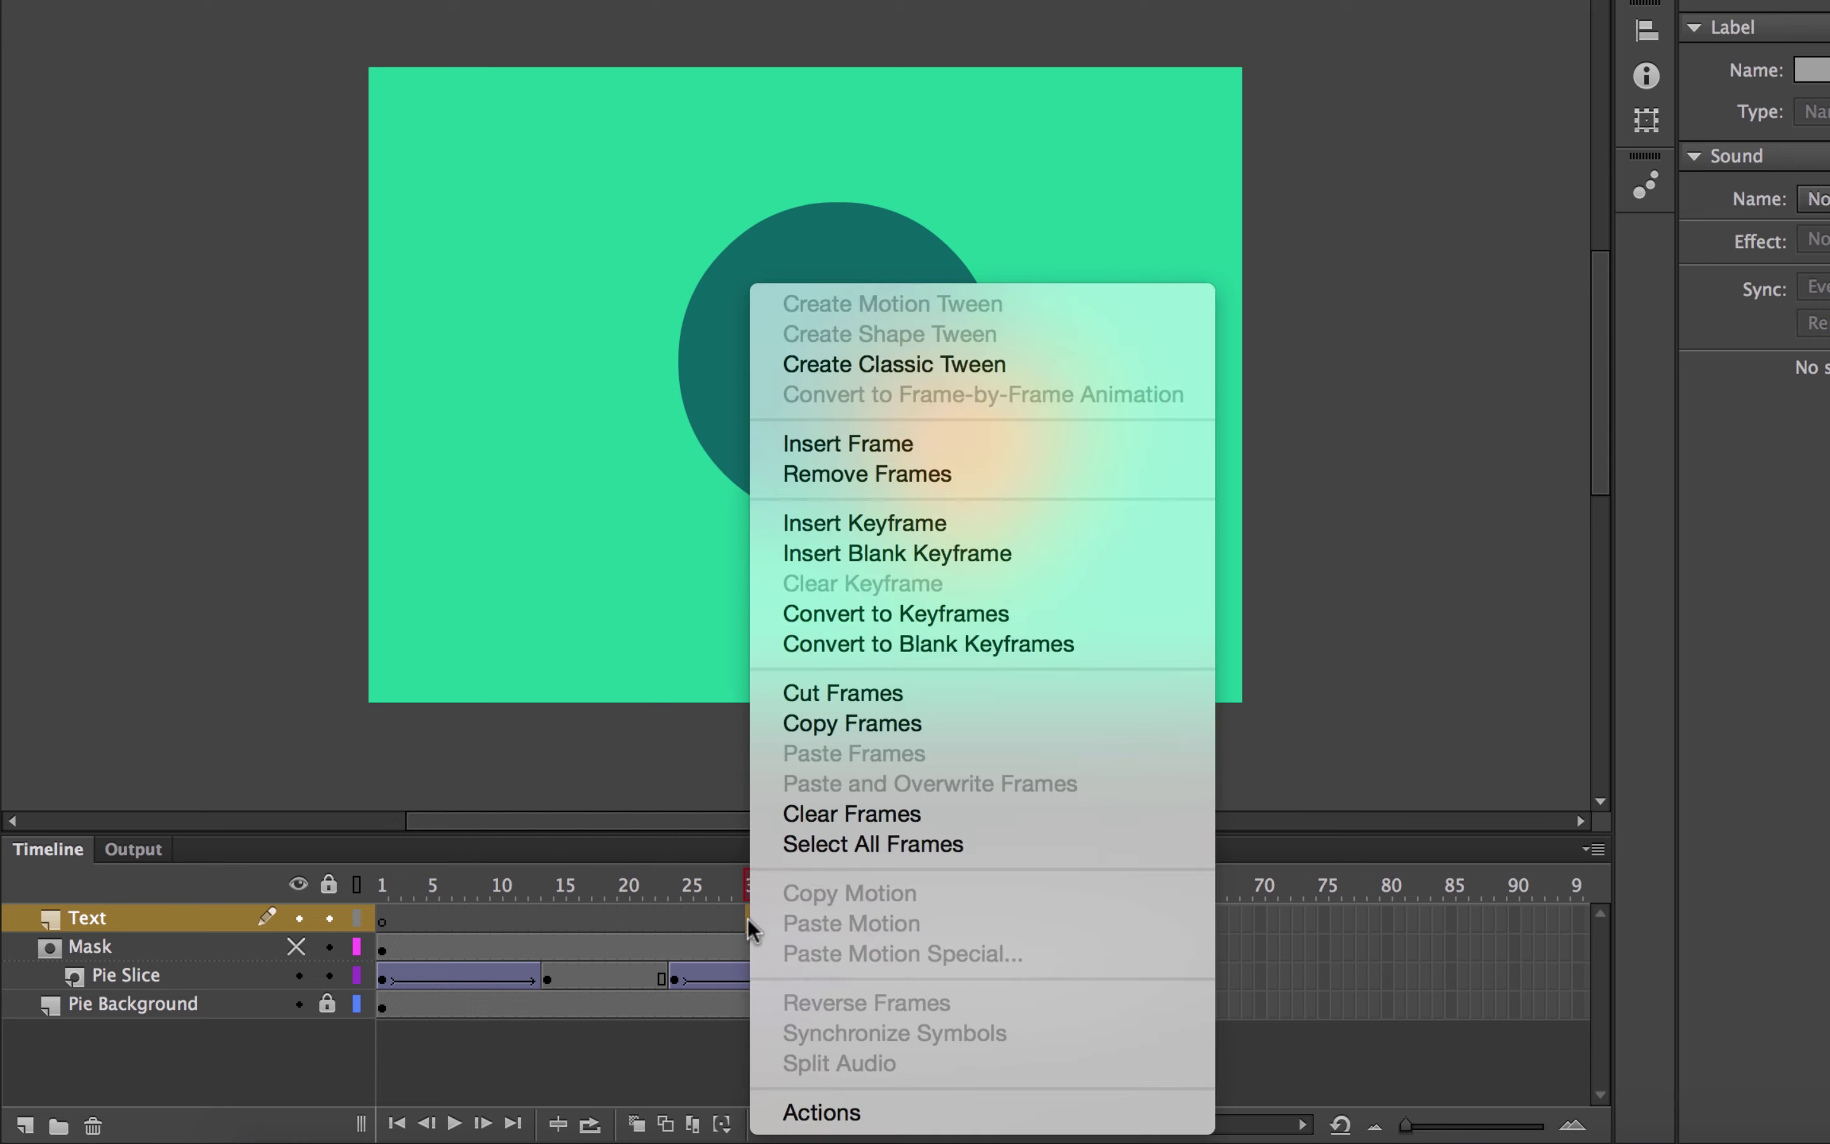
click(881, 521)
Step: Set the Text tool to Static Text (Museo Slab 17 pt) and save the document
key(t)
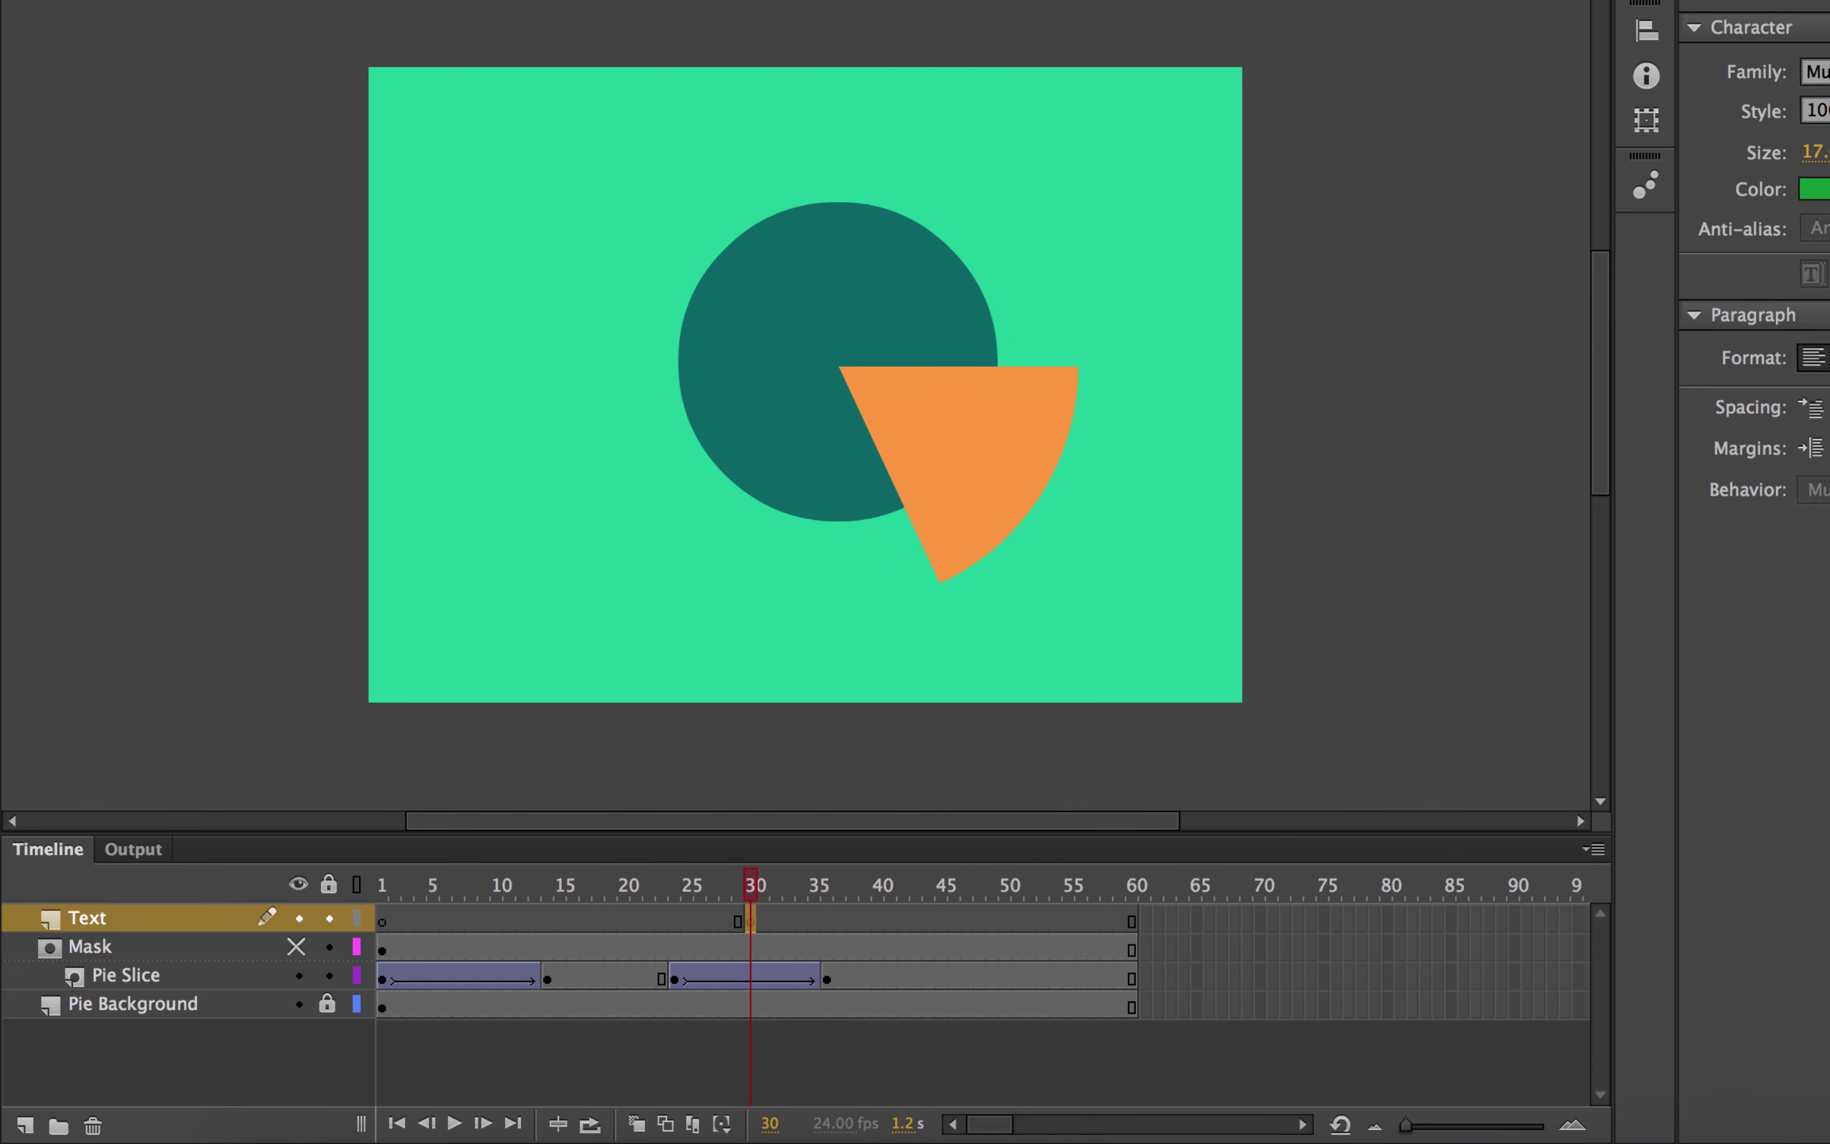
click(998, 136)
key(Escape)
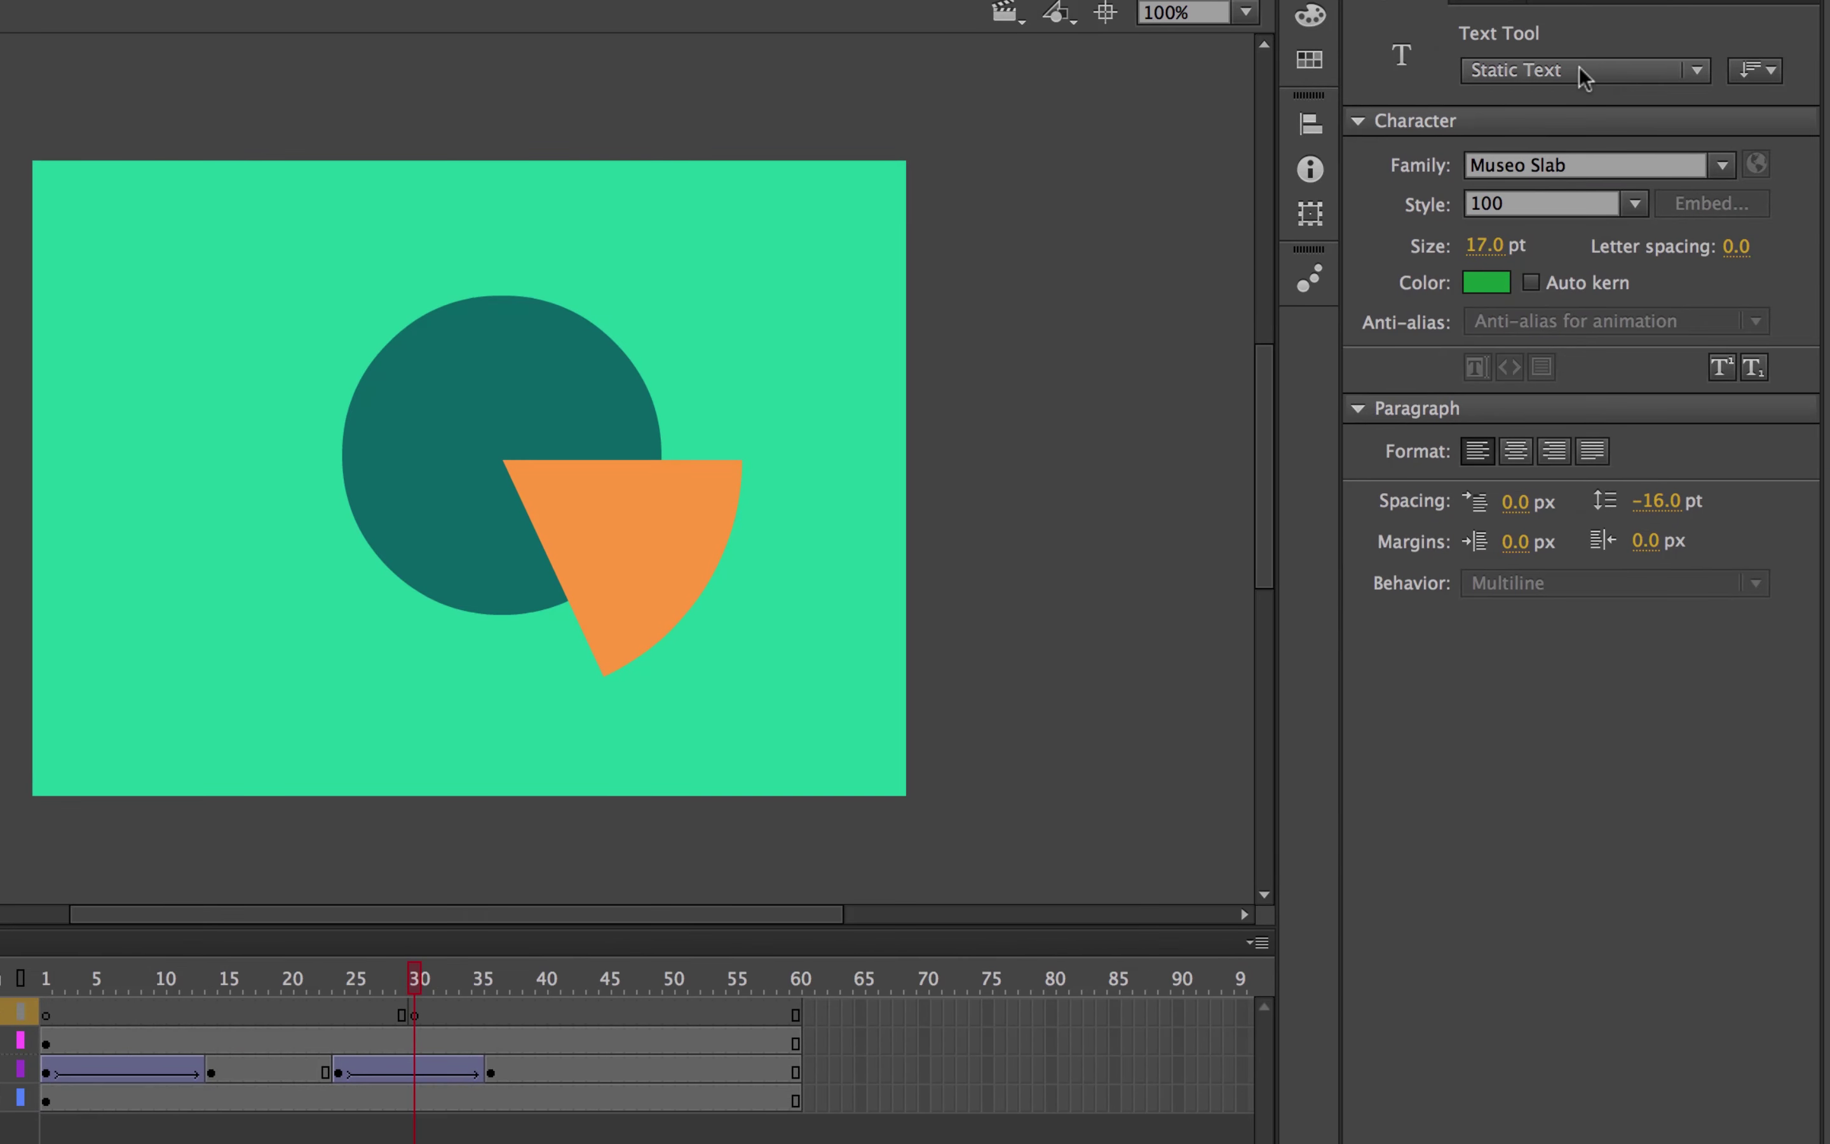
click(1579, 70)
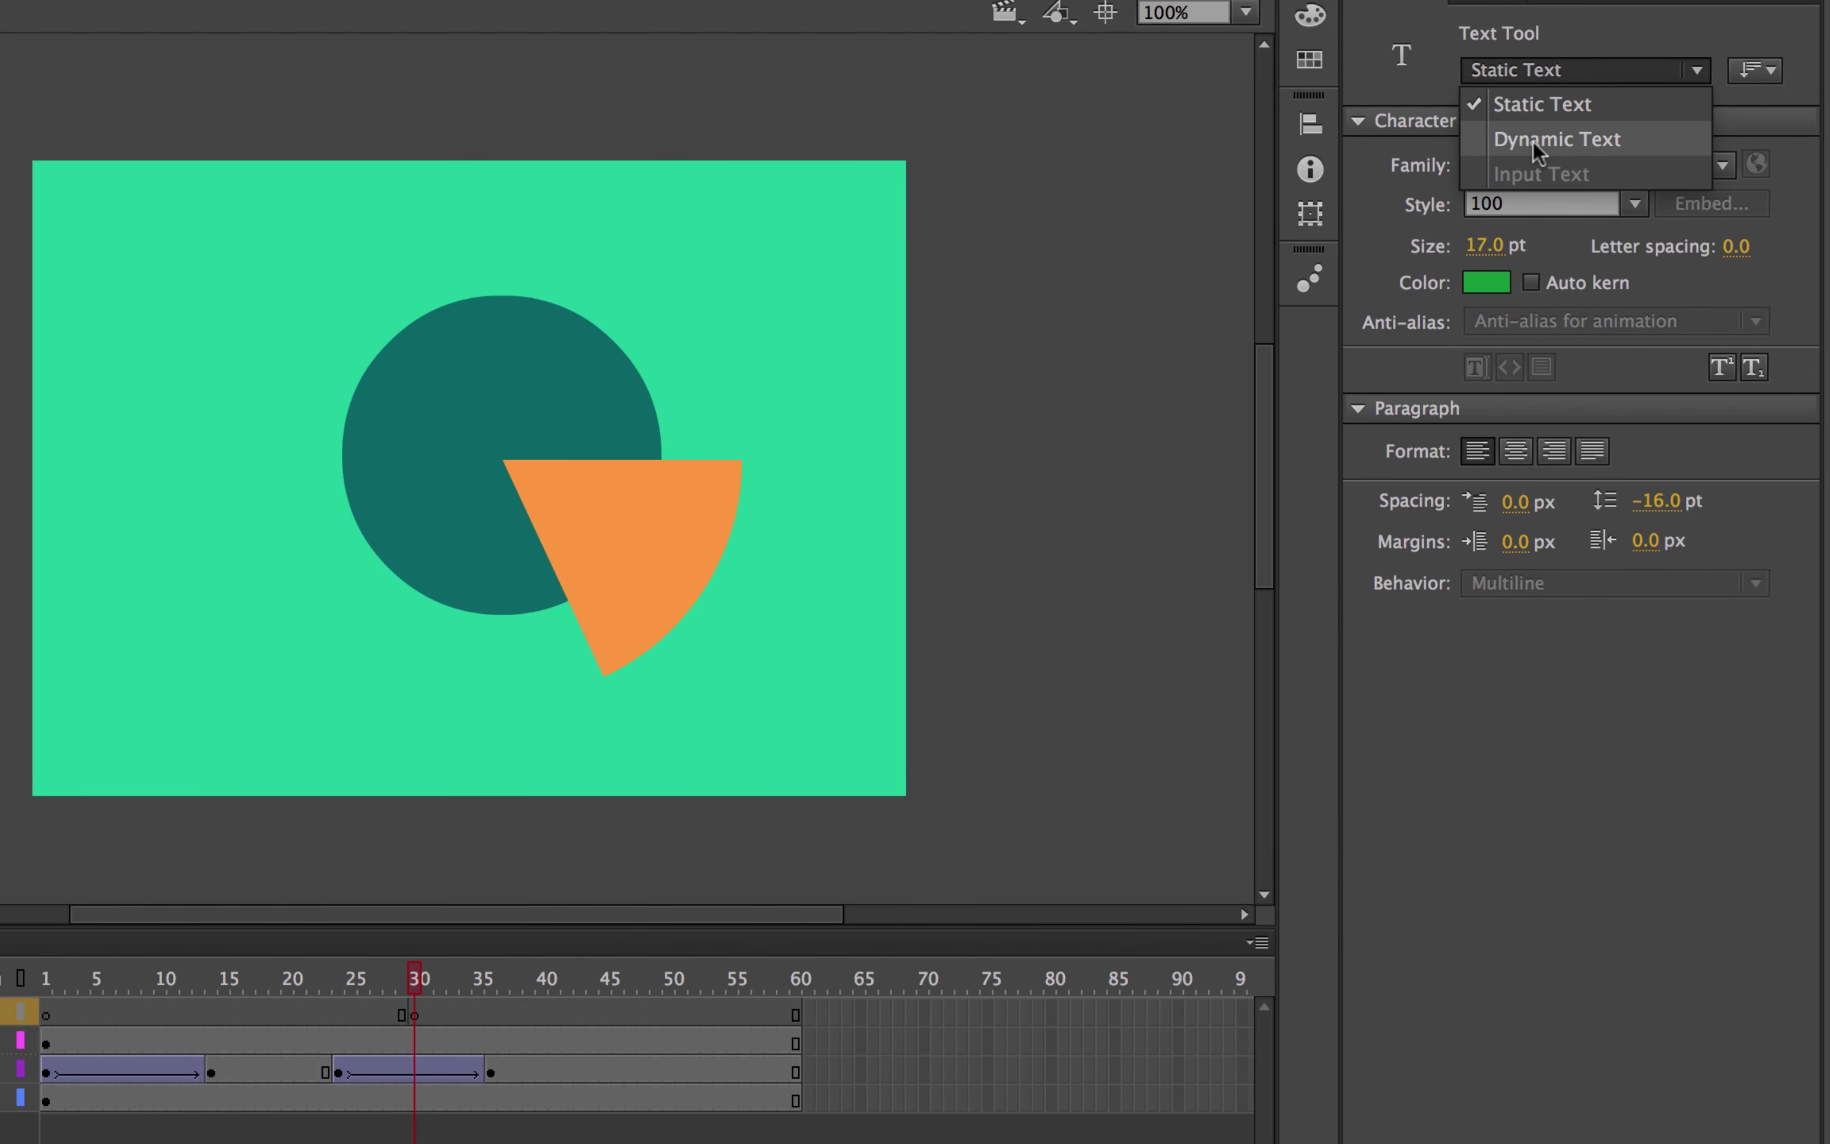
click(1527, 98)
key(super+s)
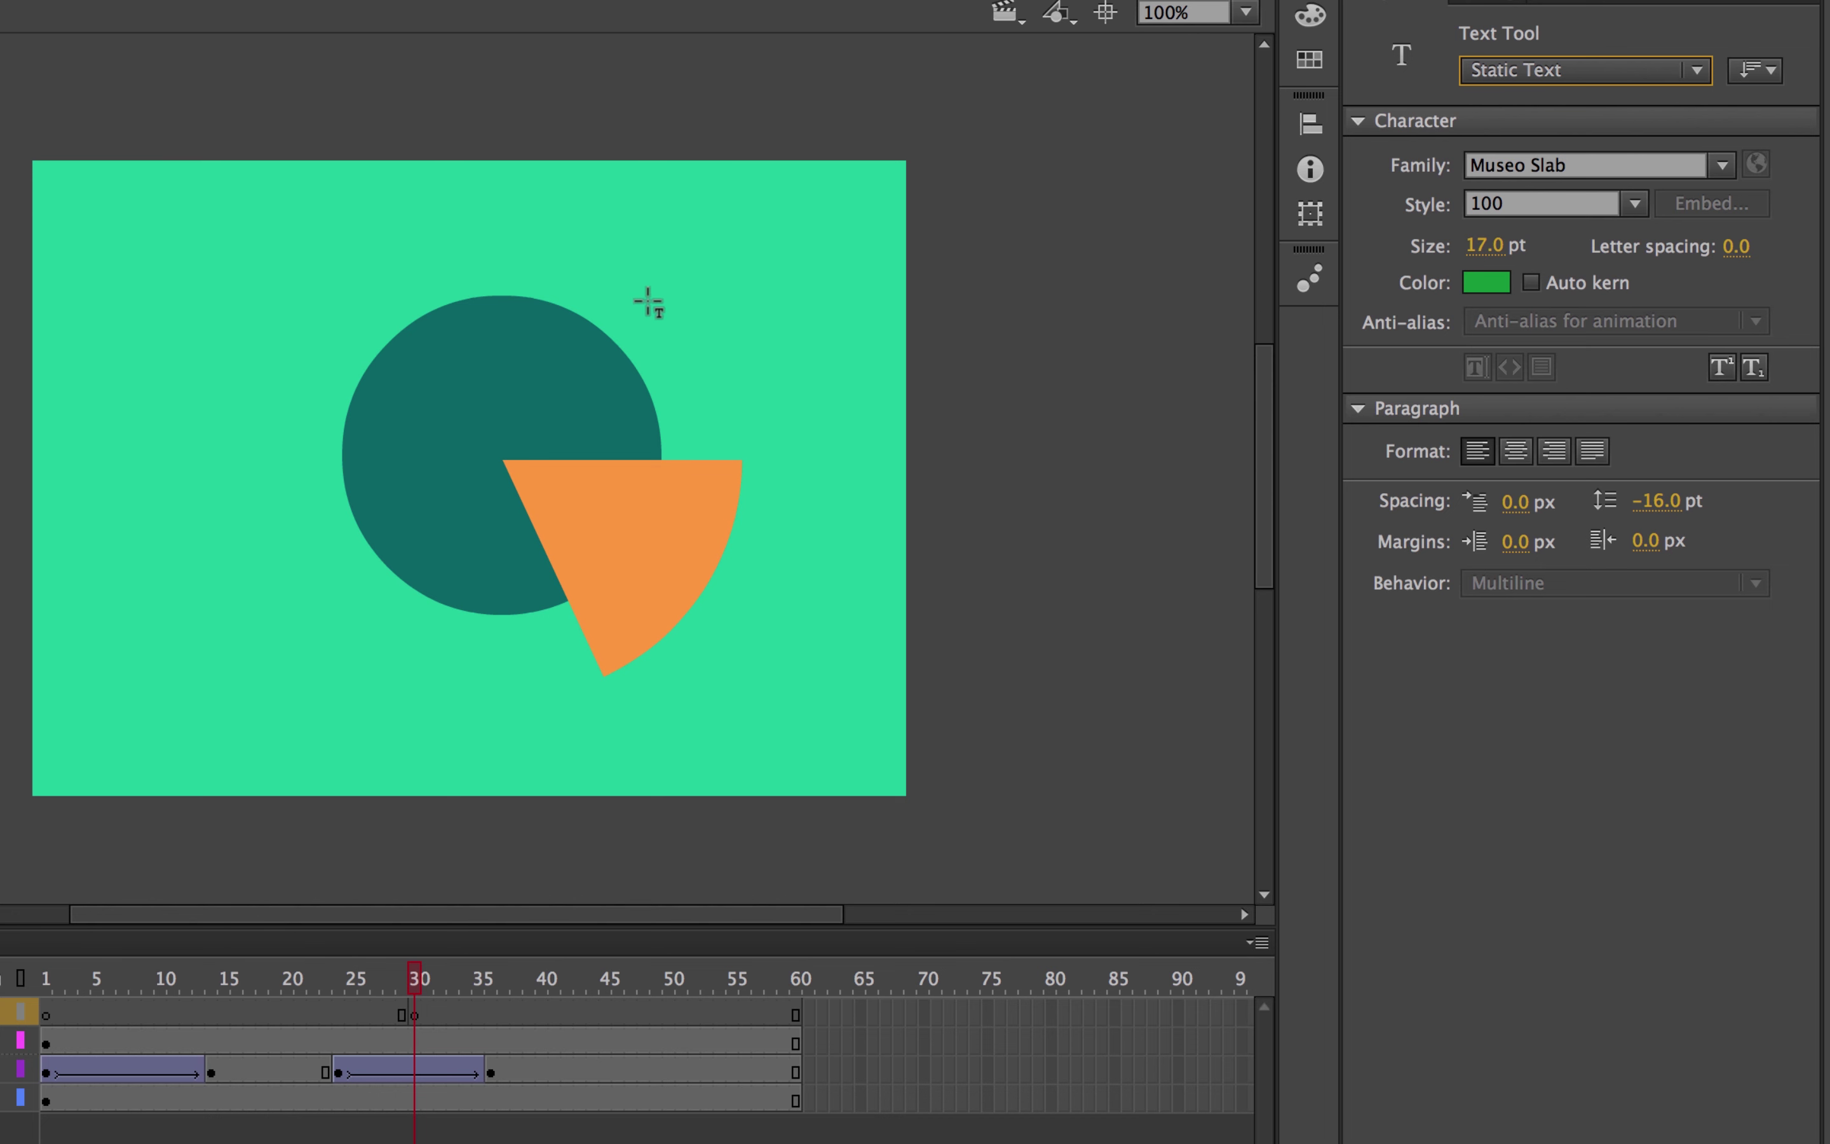
Step: Type the caption 'Percentage of awesomeness for BYOL students' in a text box beside the pie
click(614, 213)
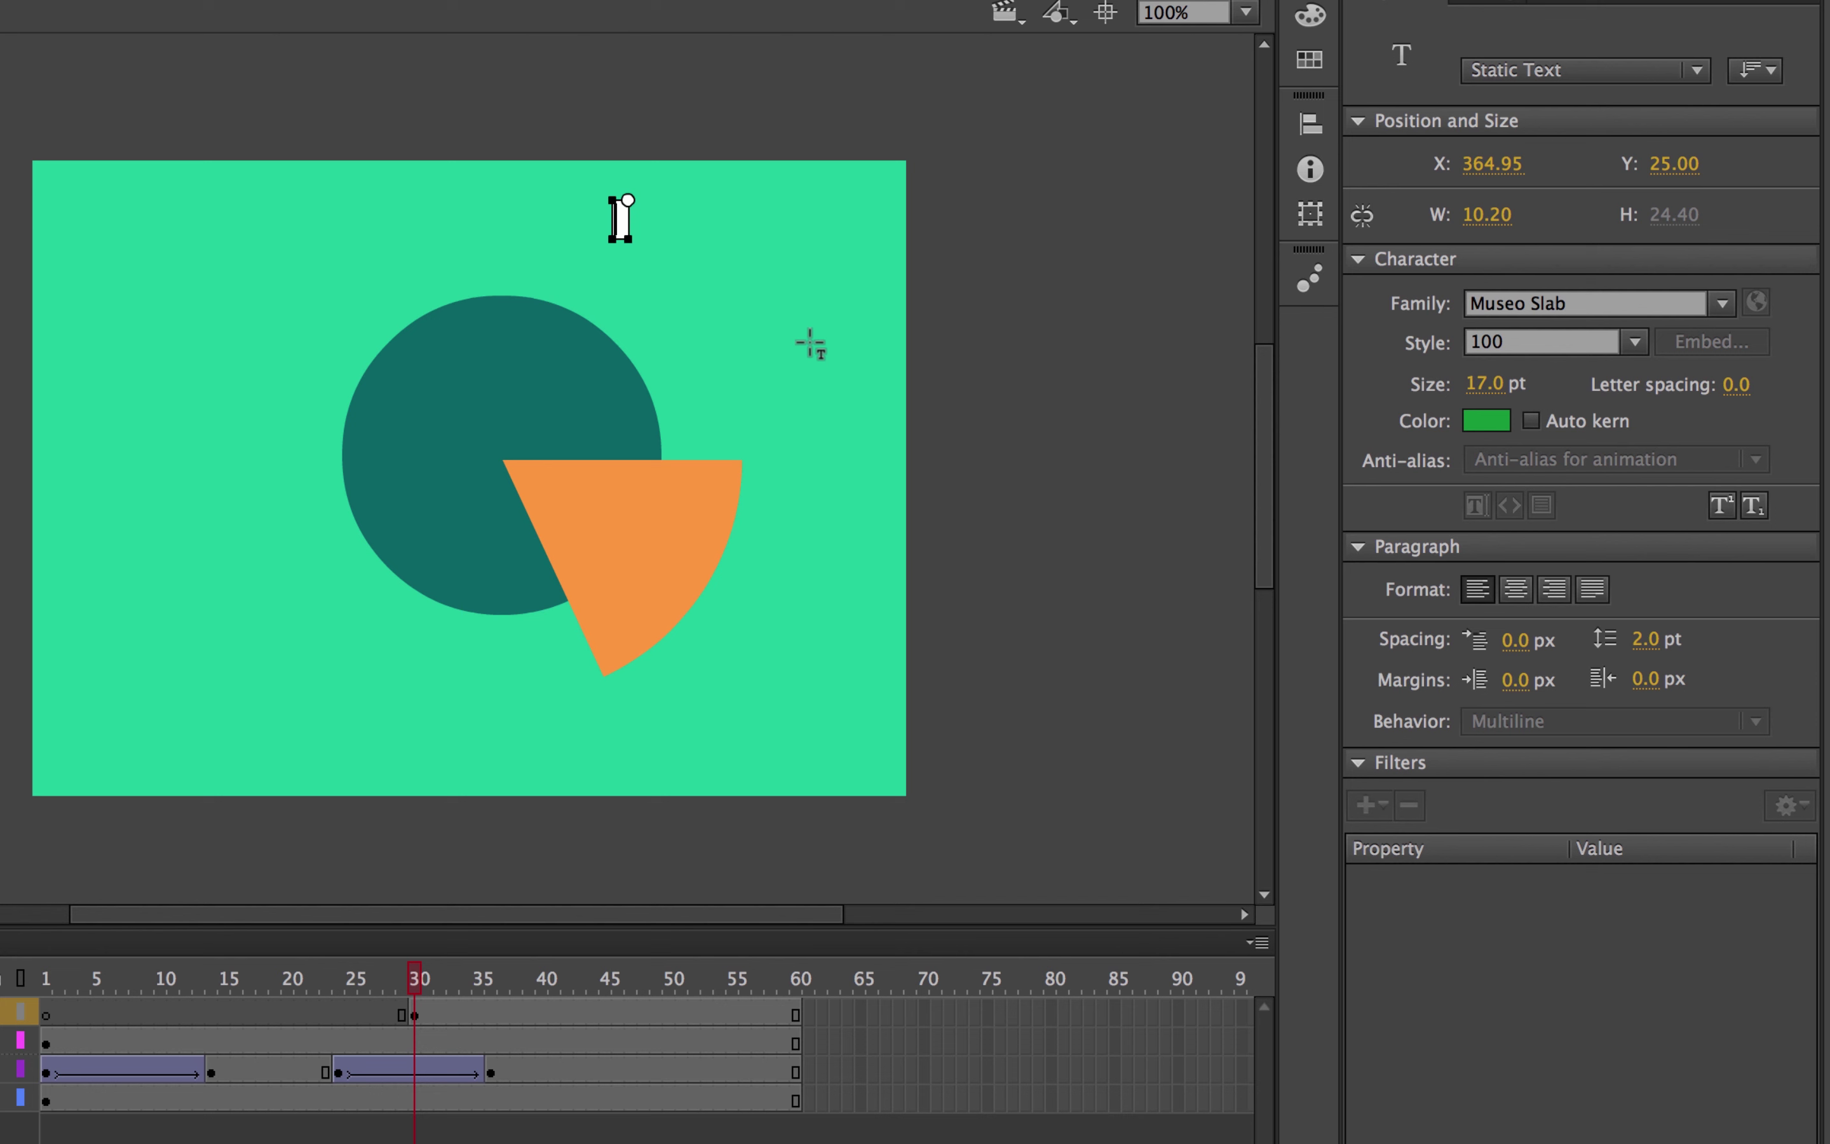
text(Percentage)
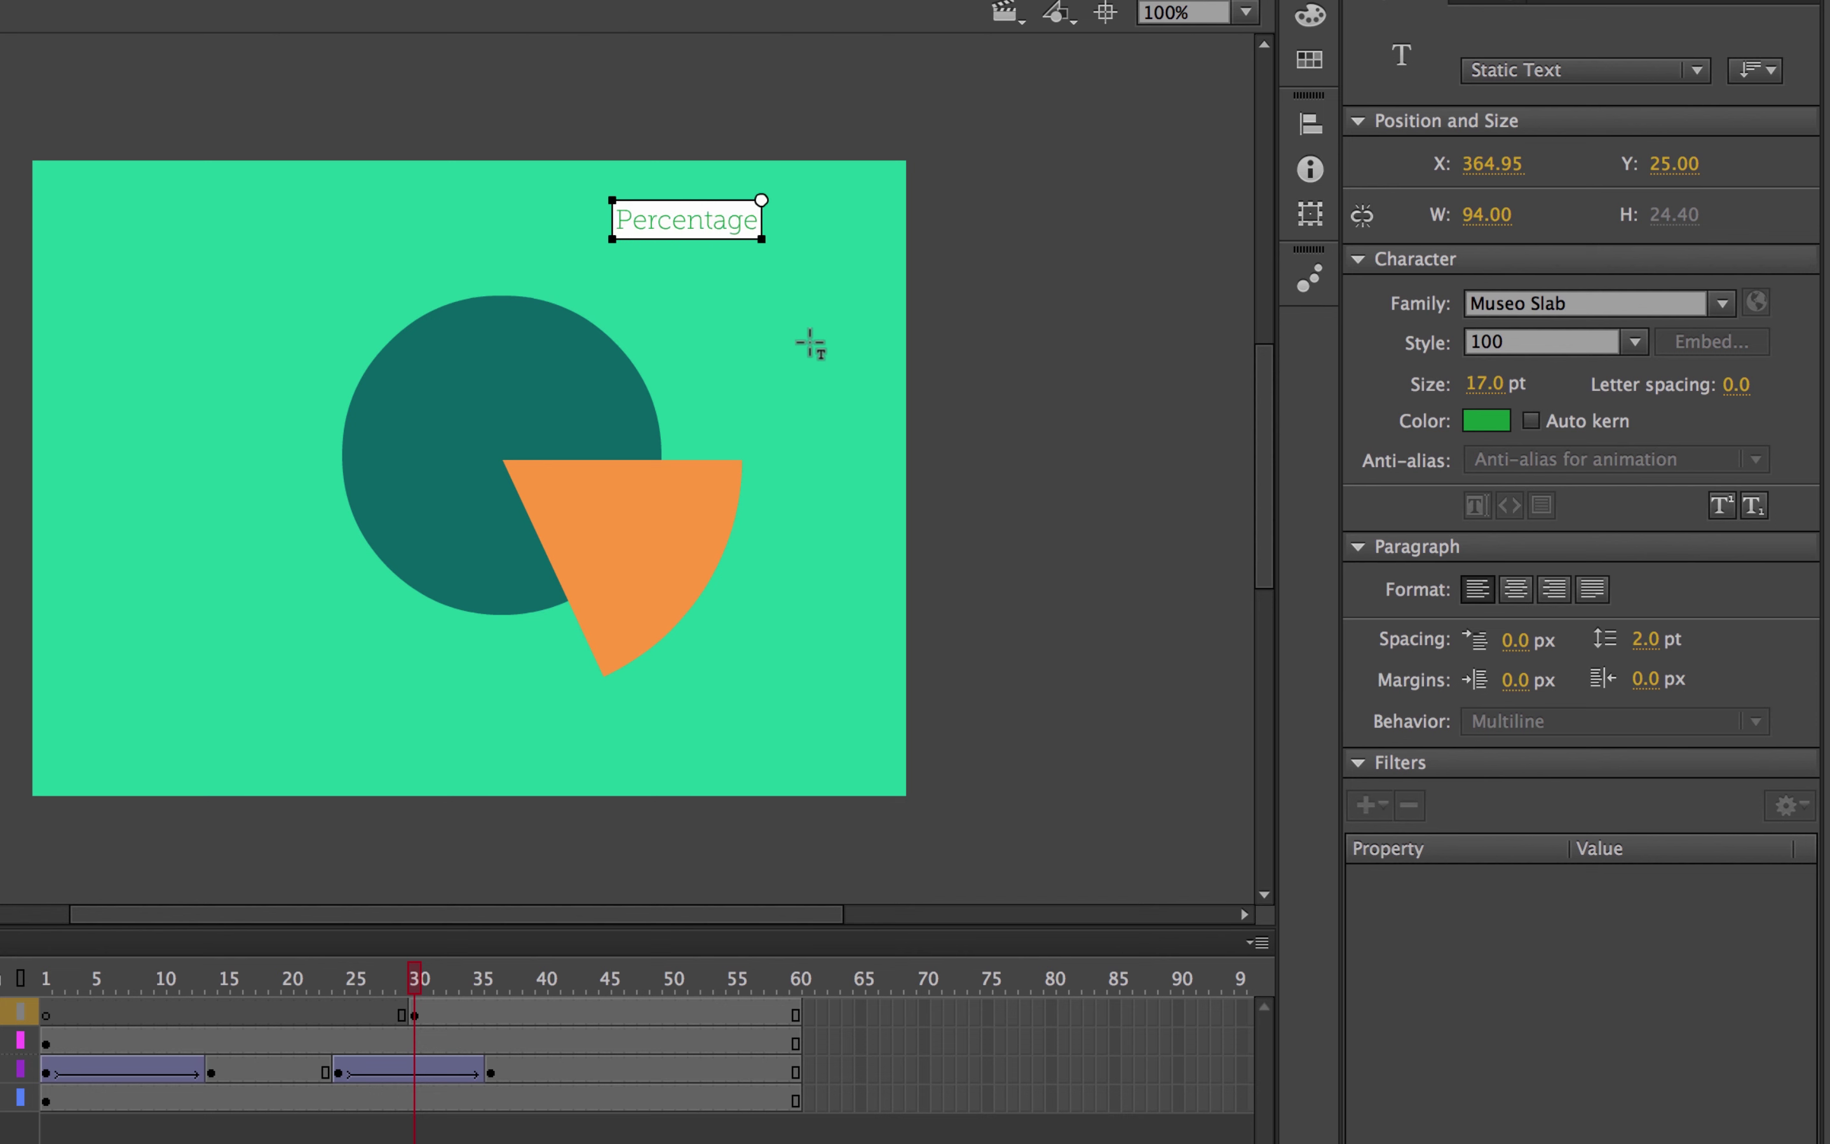
text( of awesome)
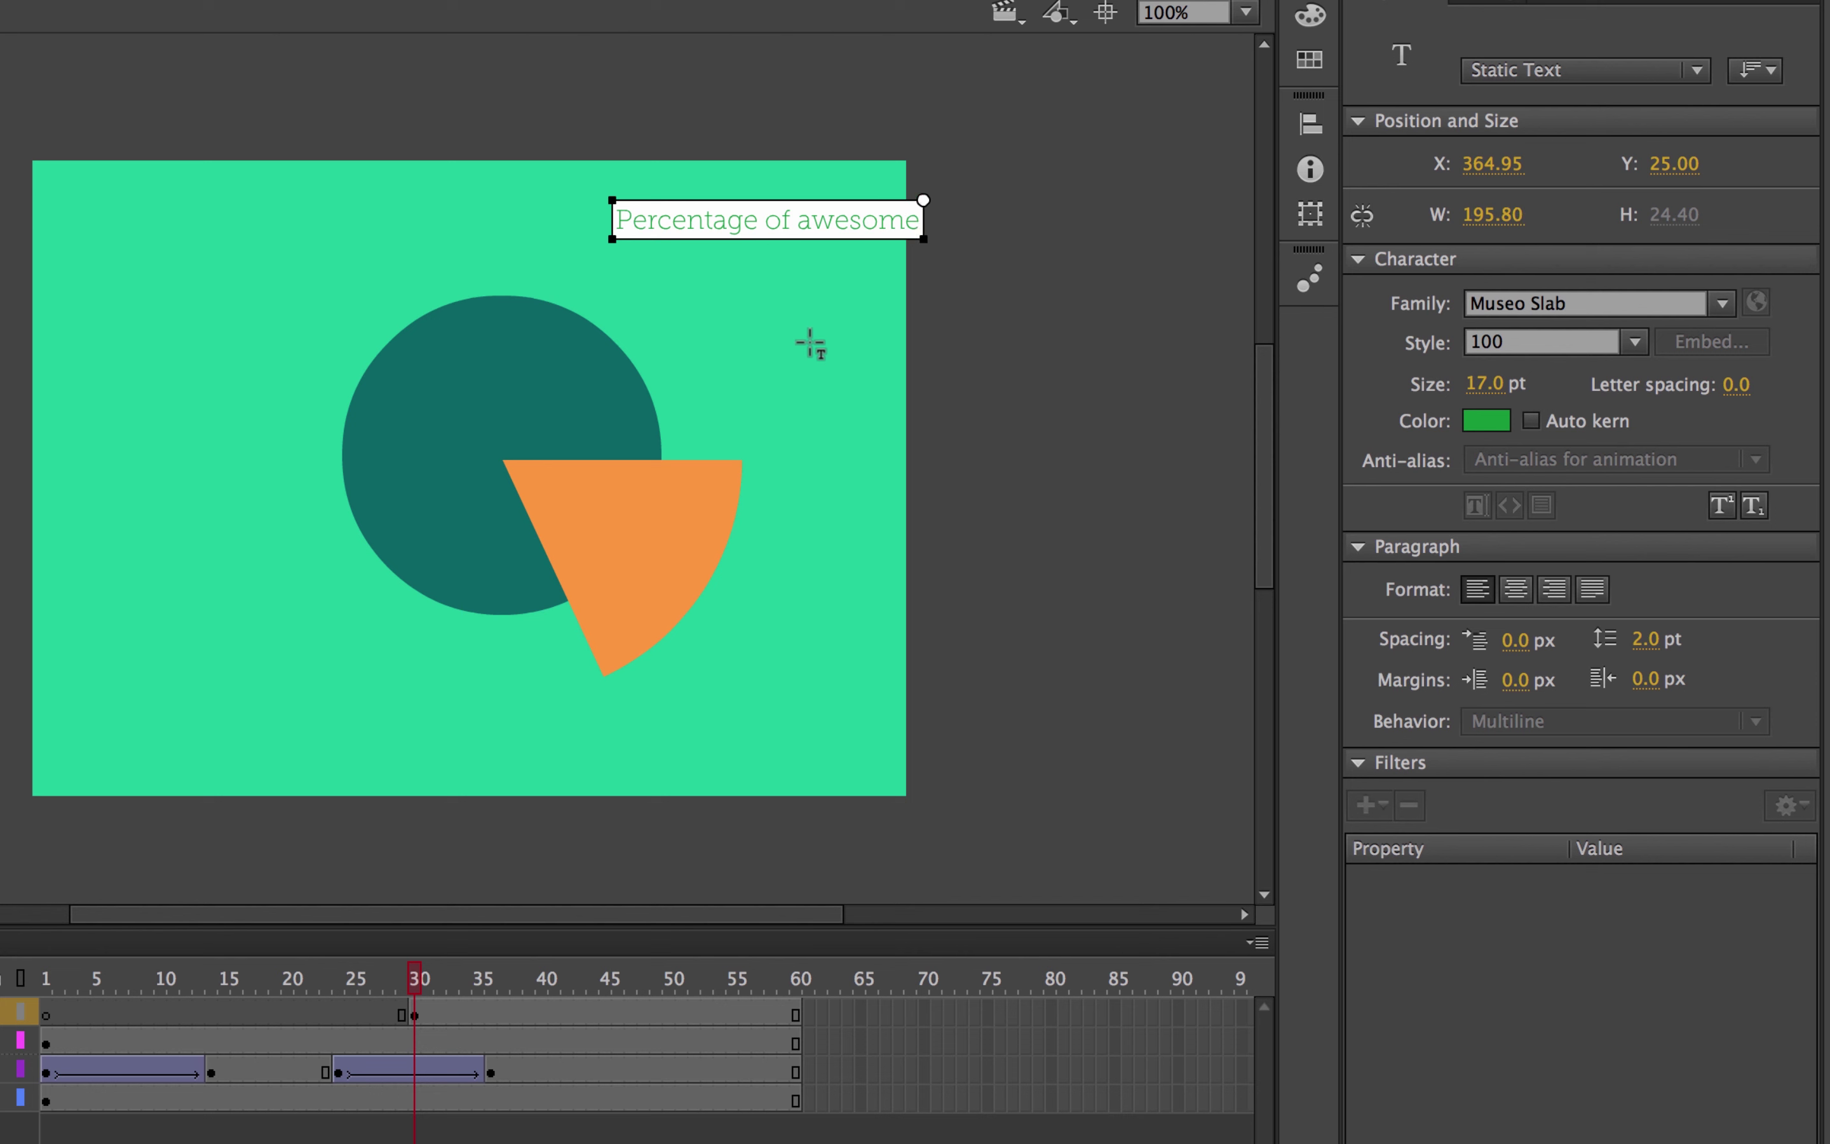
text(ness)
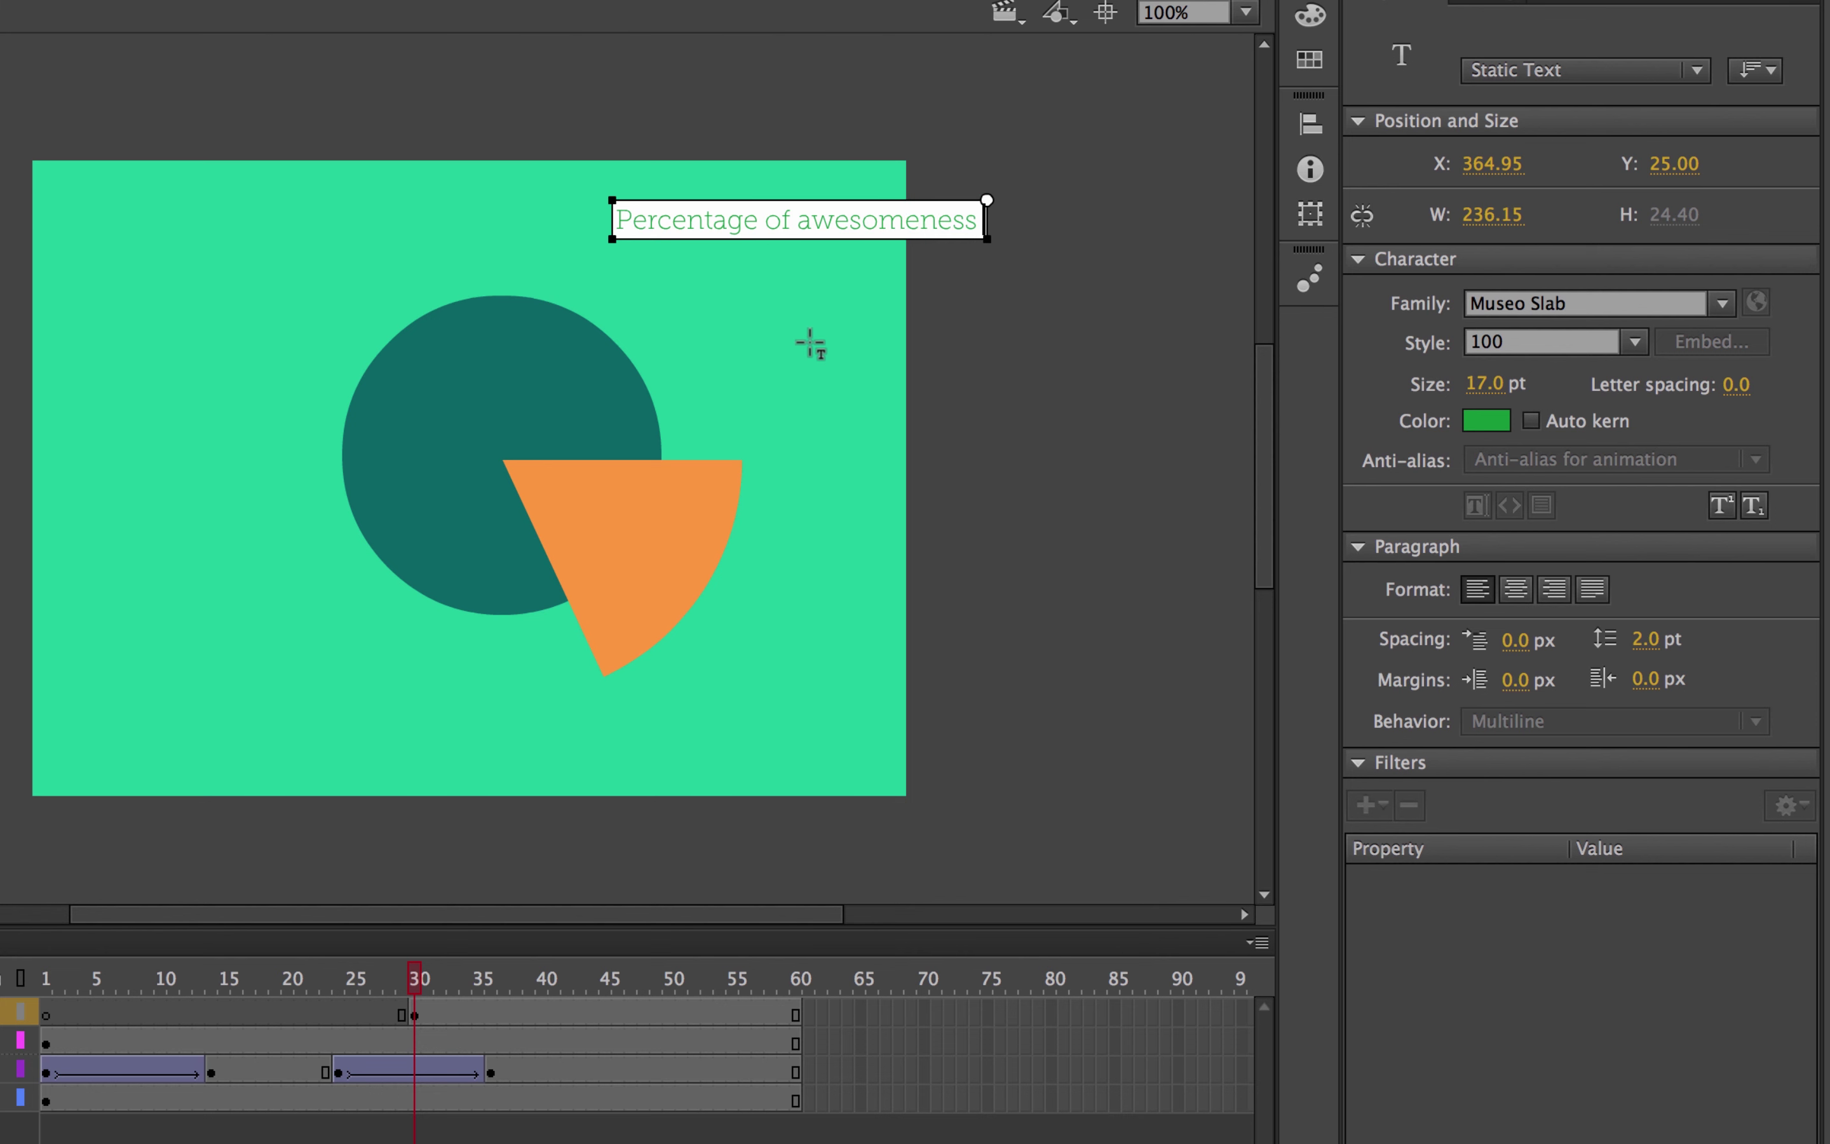
key(Return)
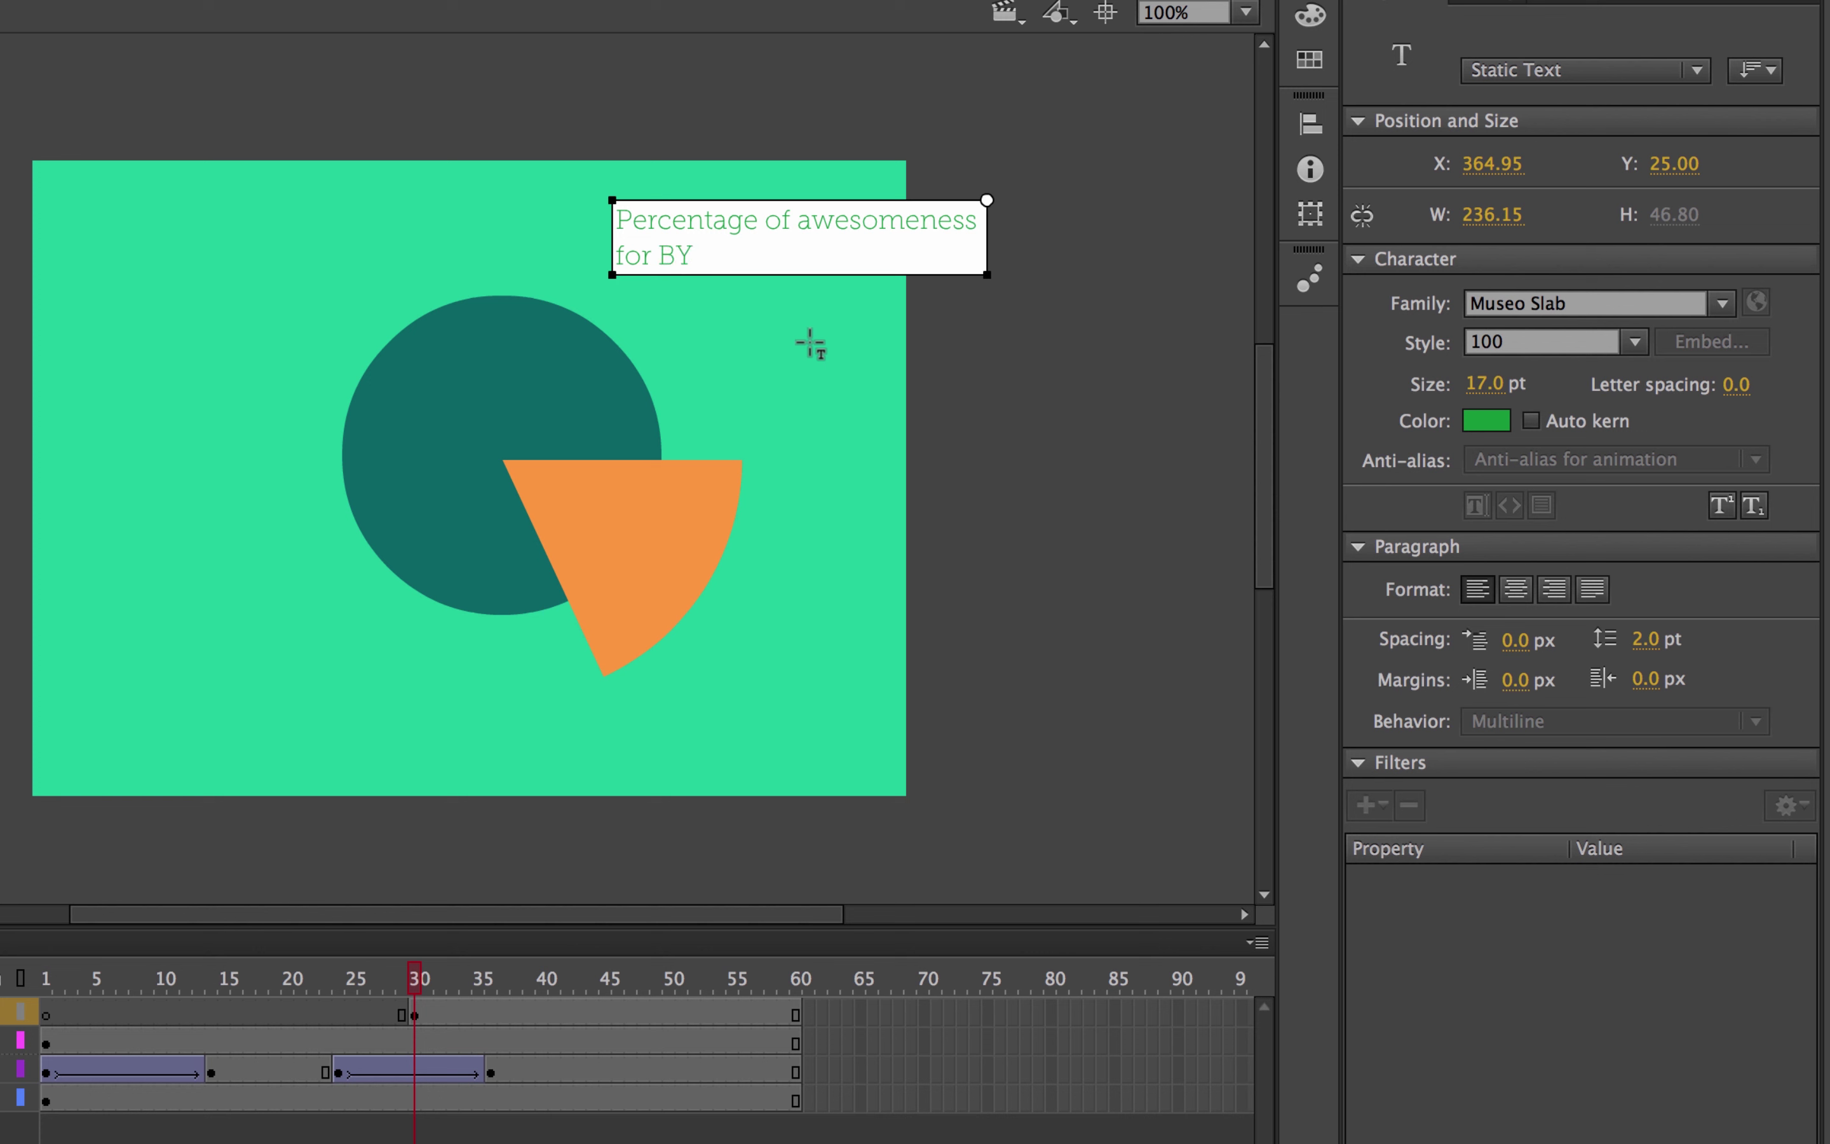
text(for BYOL students.)
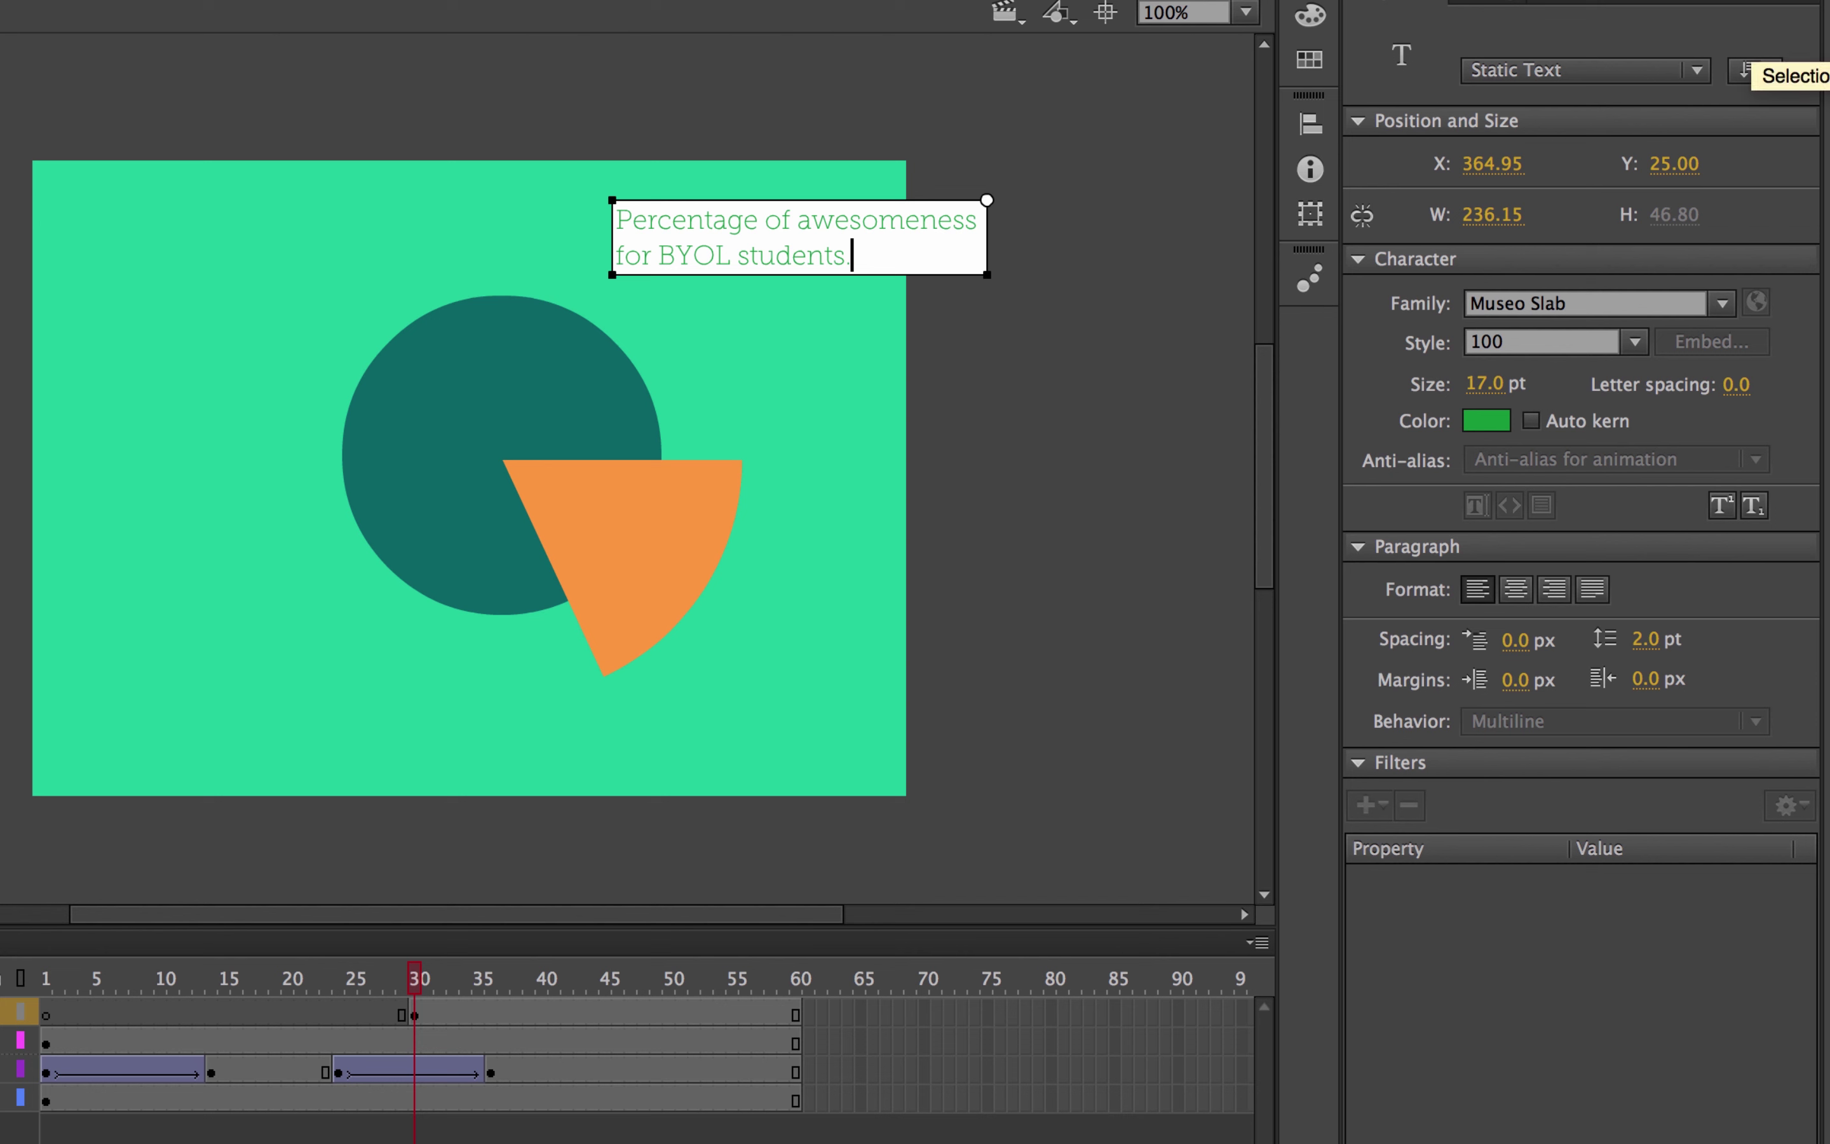
key(Escape)
mouse_move(879, 227)
mouse_down()
mouse_move(892, 243)
mouse_move(857, 255)
mouse_up()
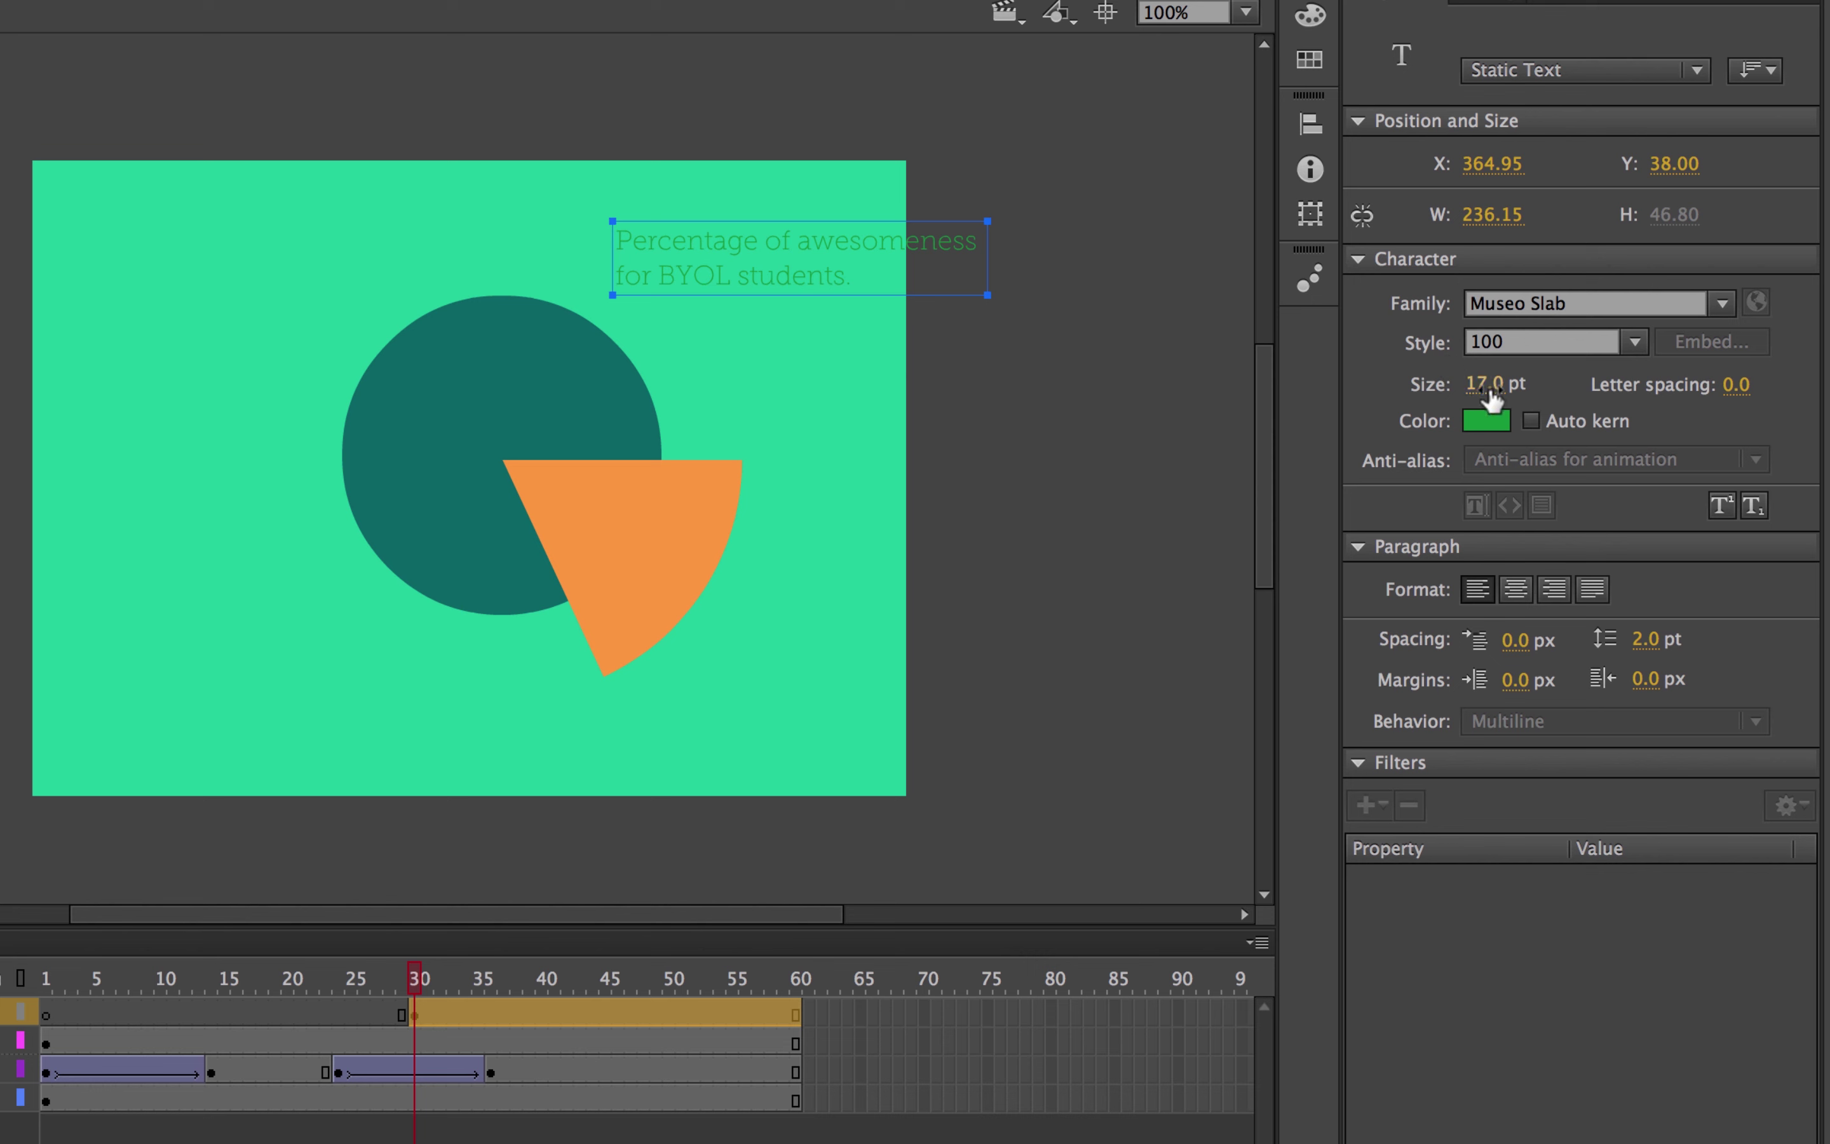
Step: Color the caption white, break the line before 'awesomeness', and move it beside the pie
click(1486, 421)
click(1019, 631)
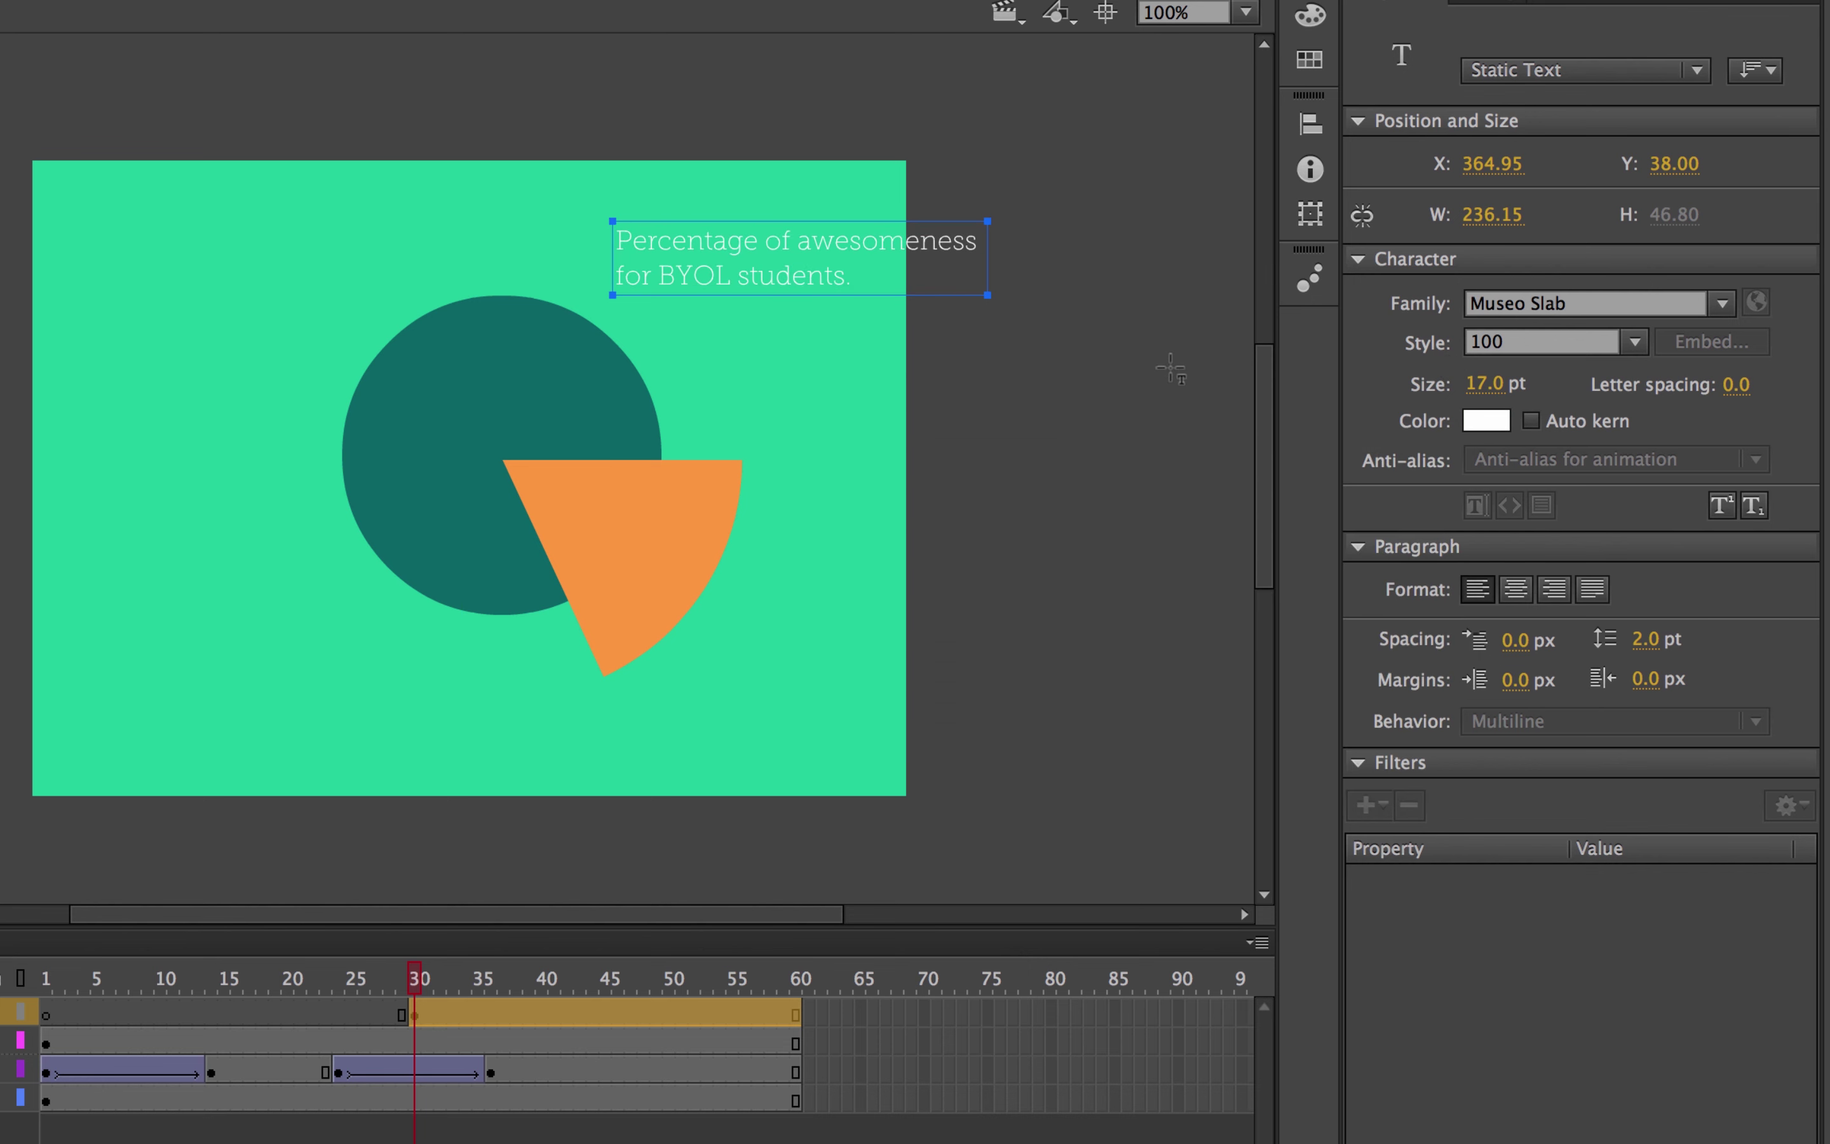
click(893, 265)
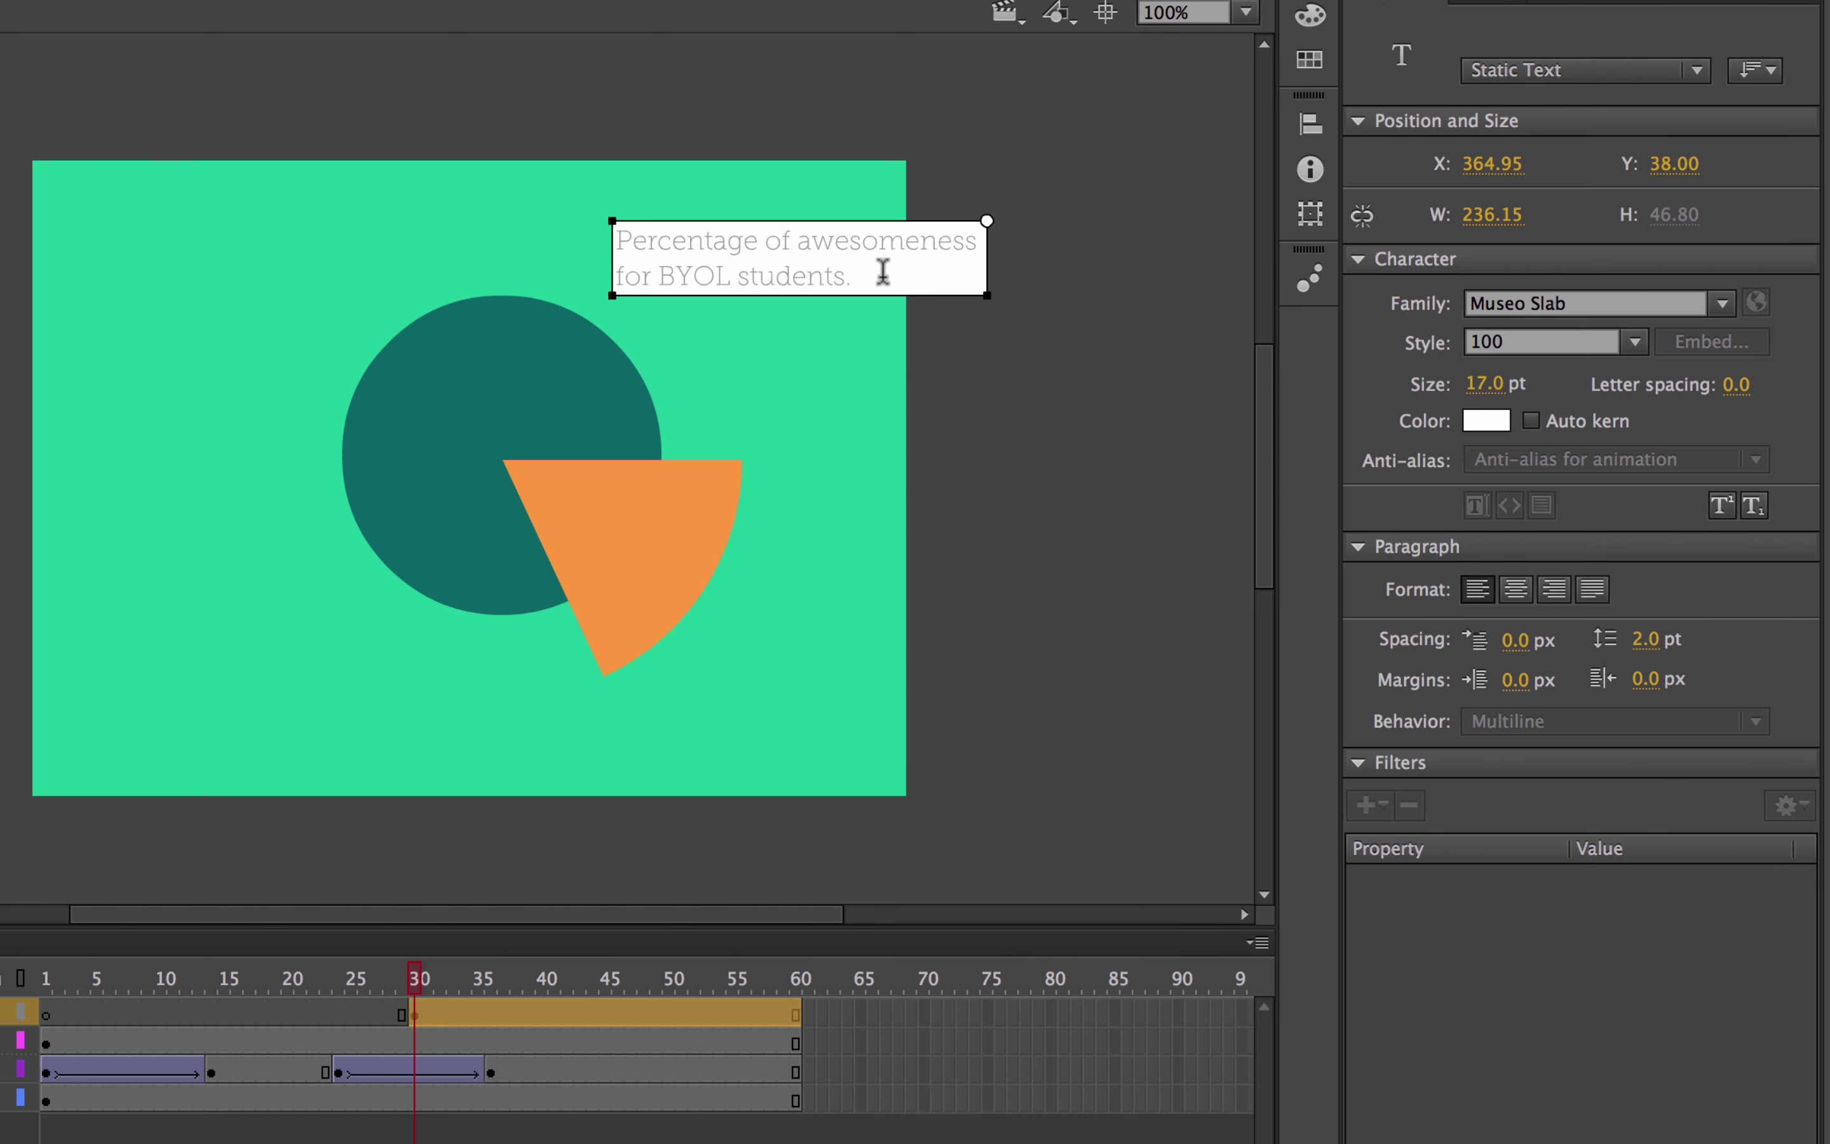
key(Return)
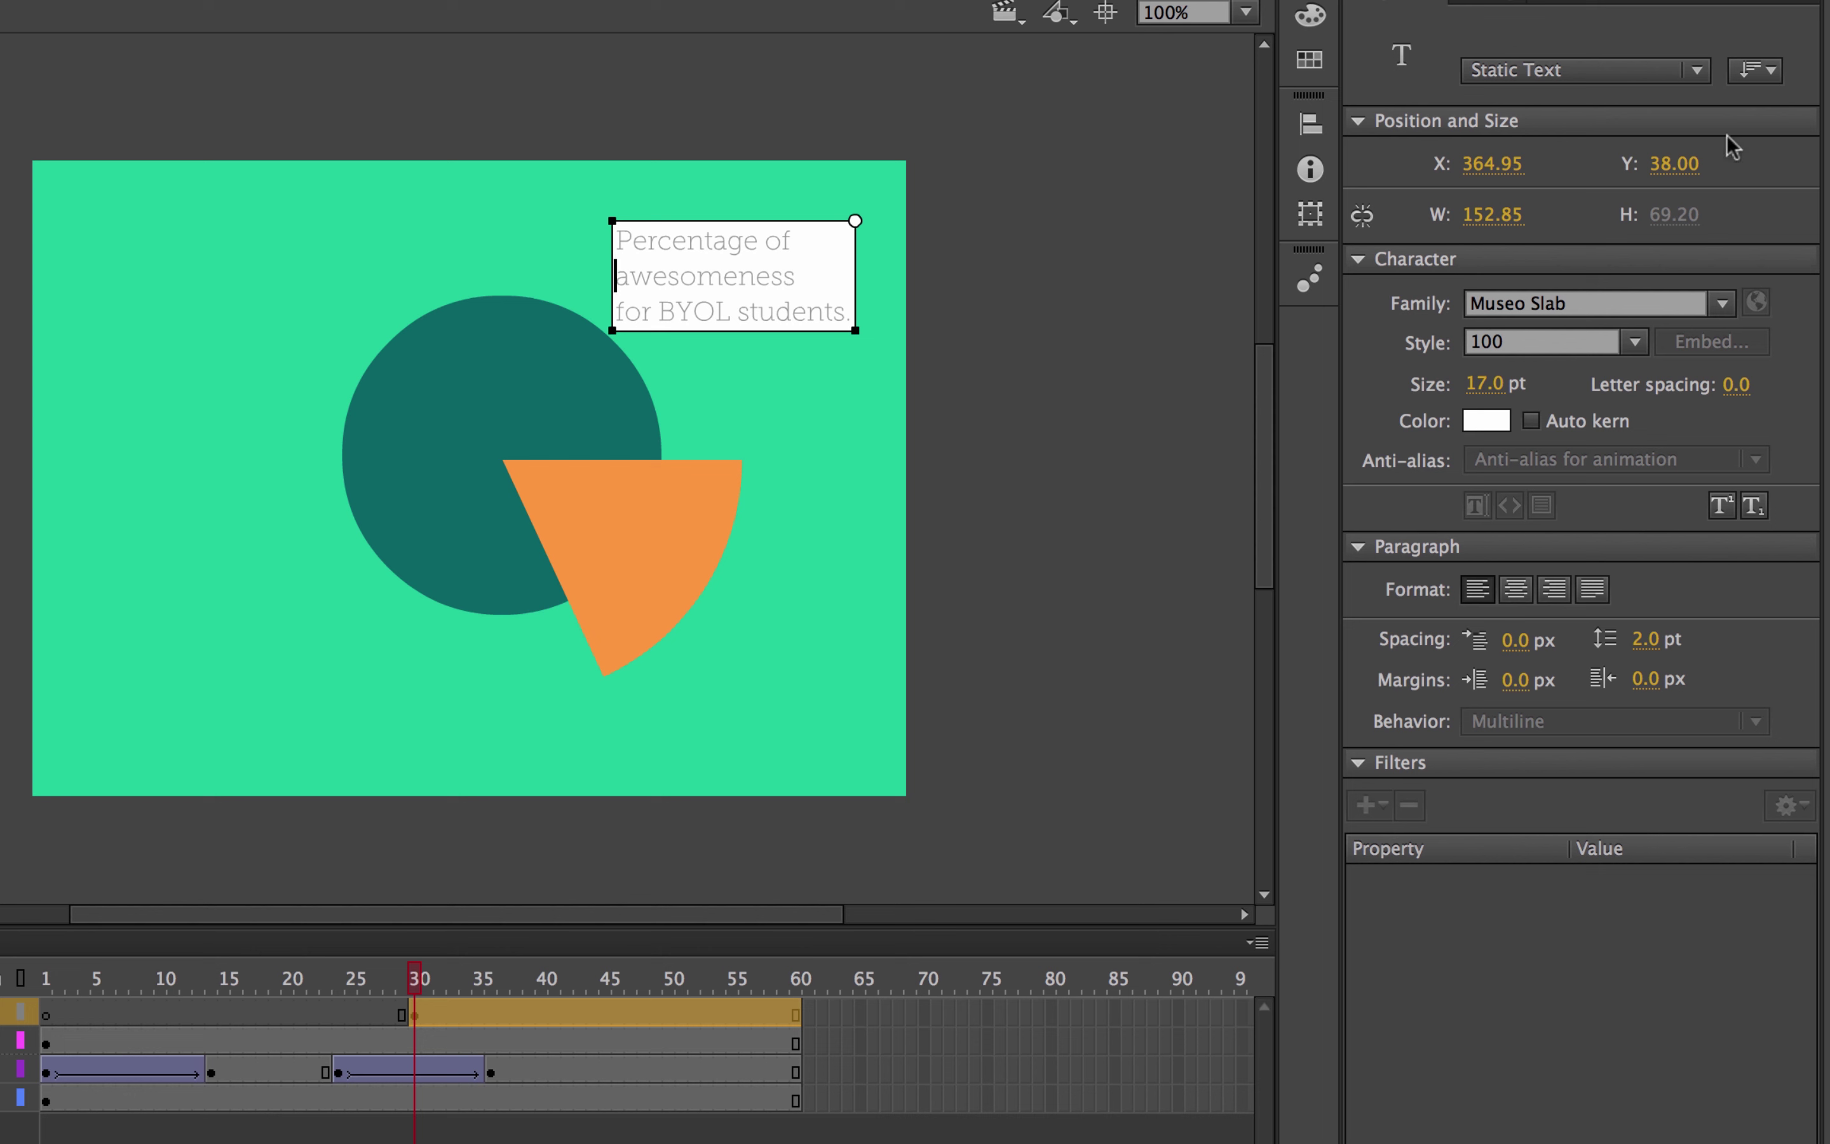
key(Escape)
drag(735, 311, 831, 297)
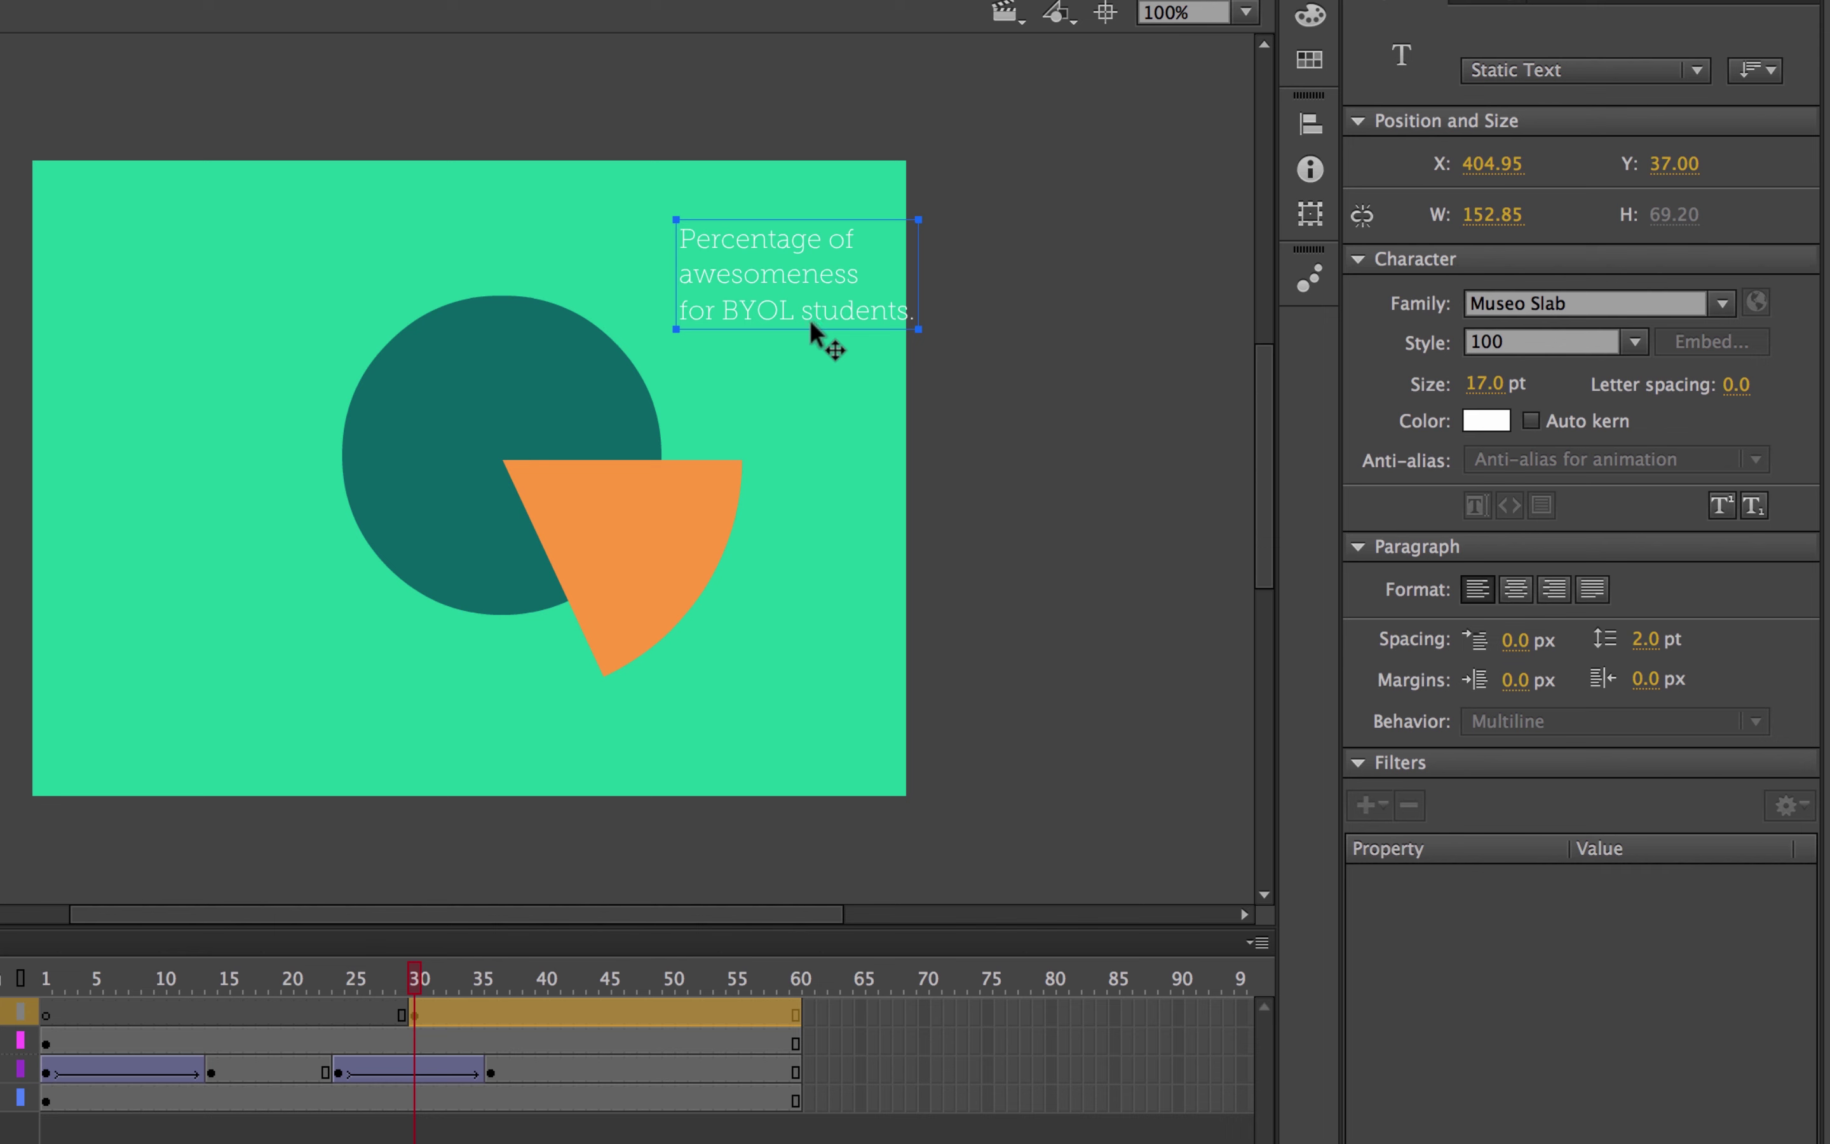
Step: Put 'students.' on its own line and set the caption to the 300 weight at 19 pt
double_click(812, 324)
key(Return)
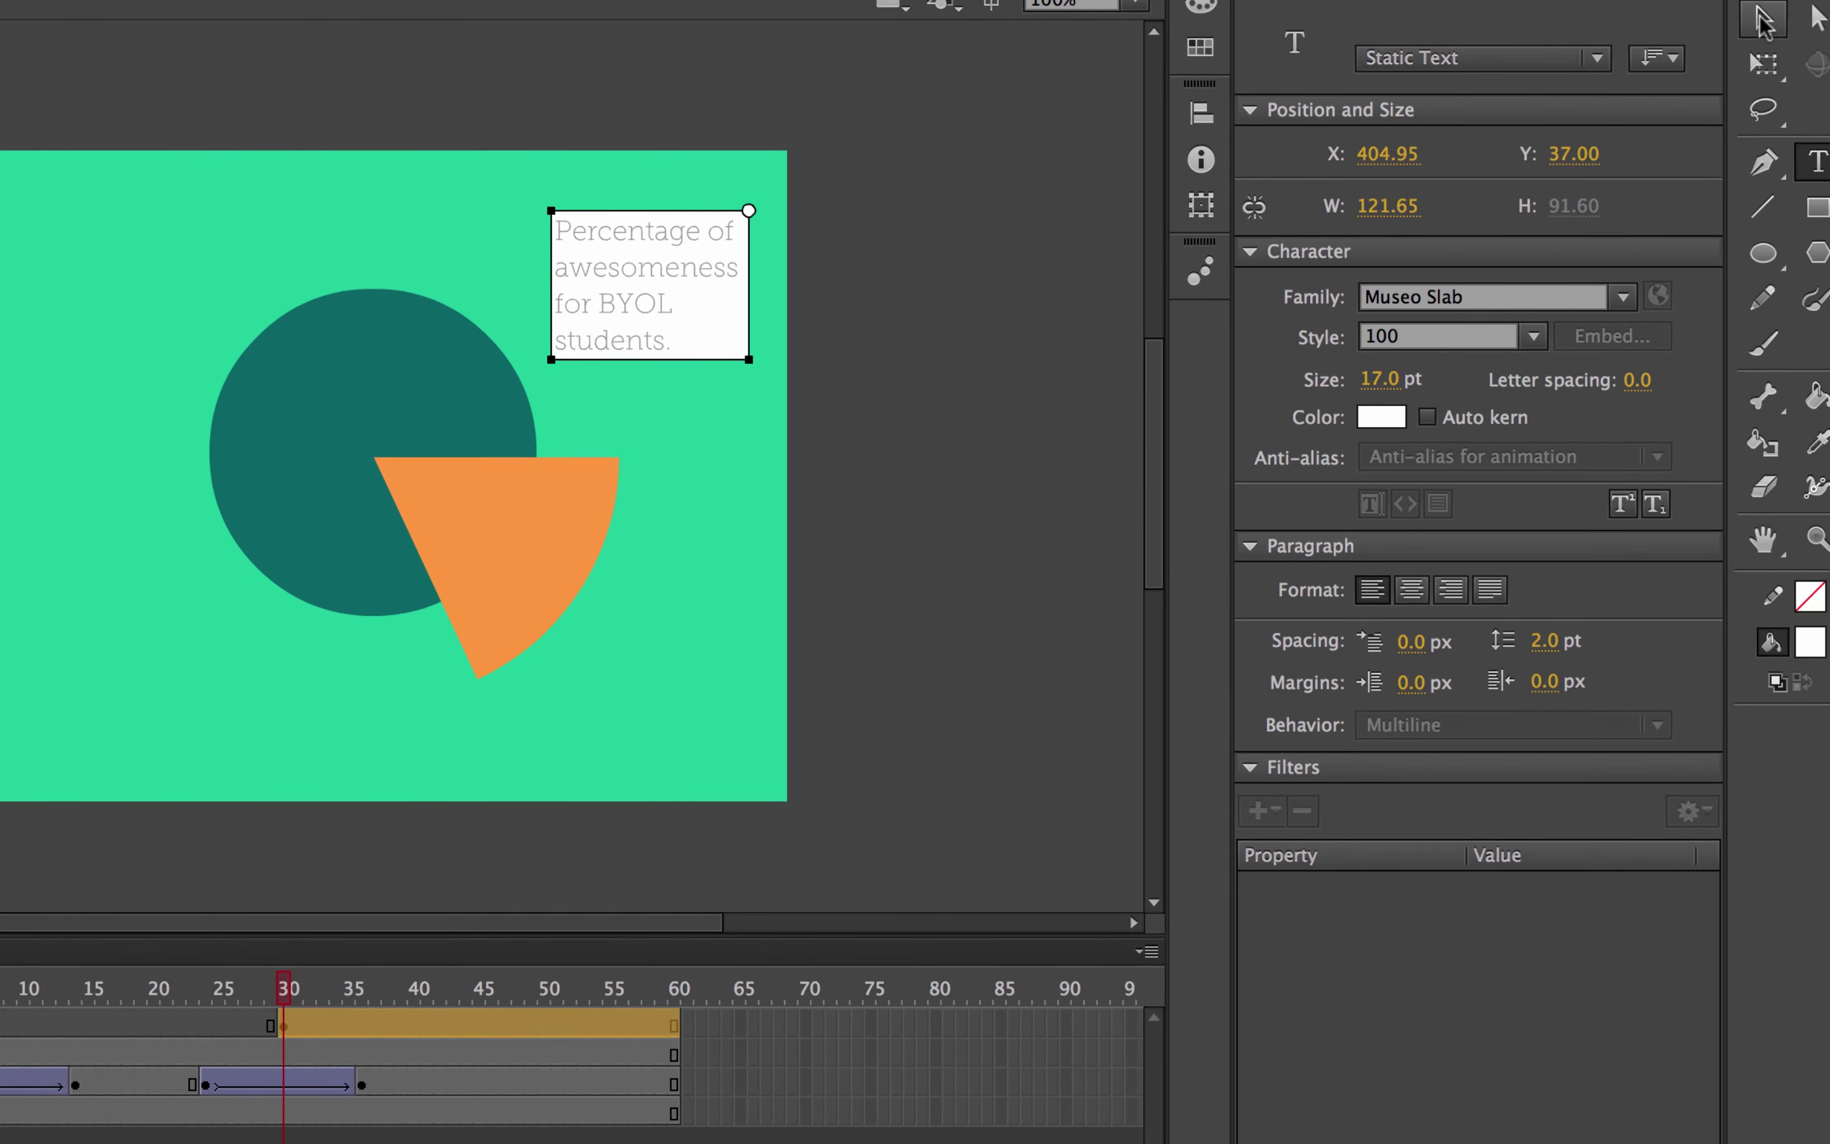
key(super+a)
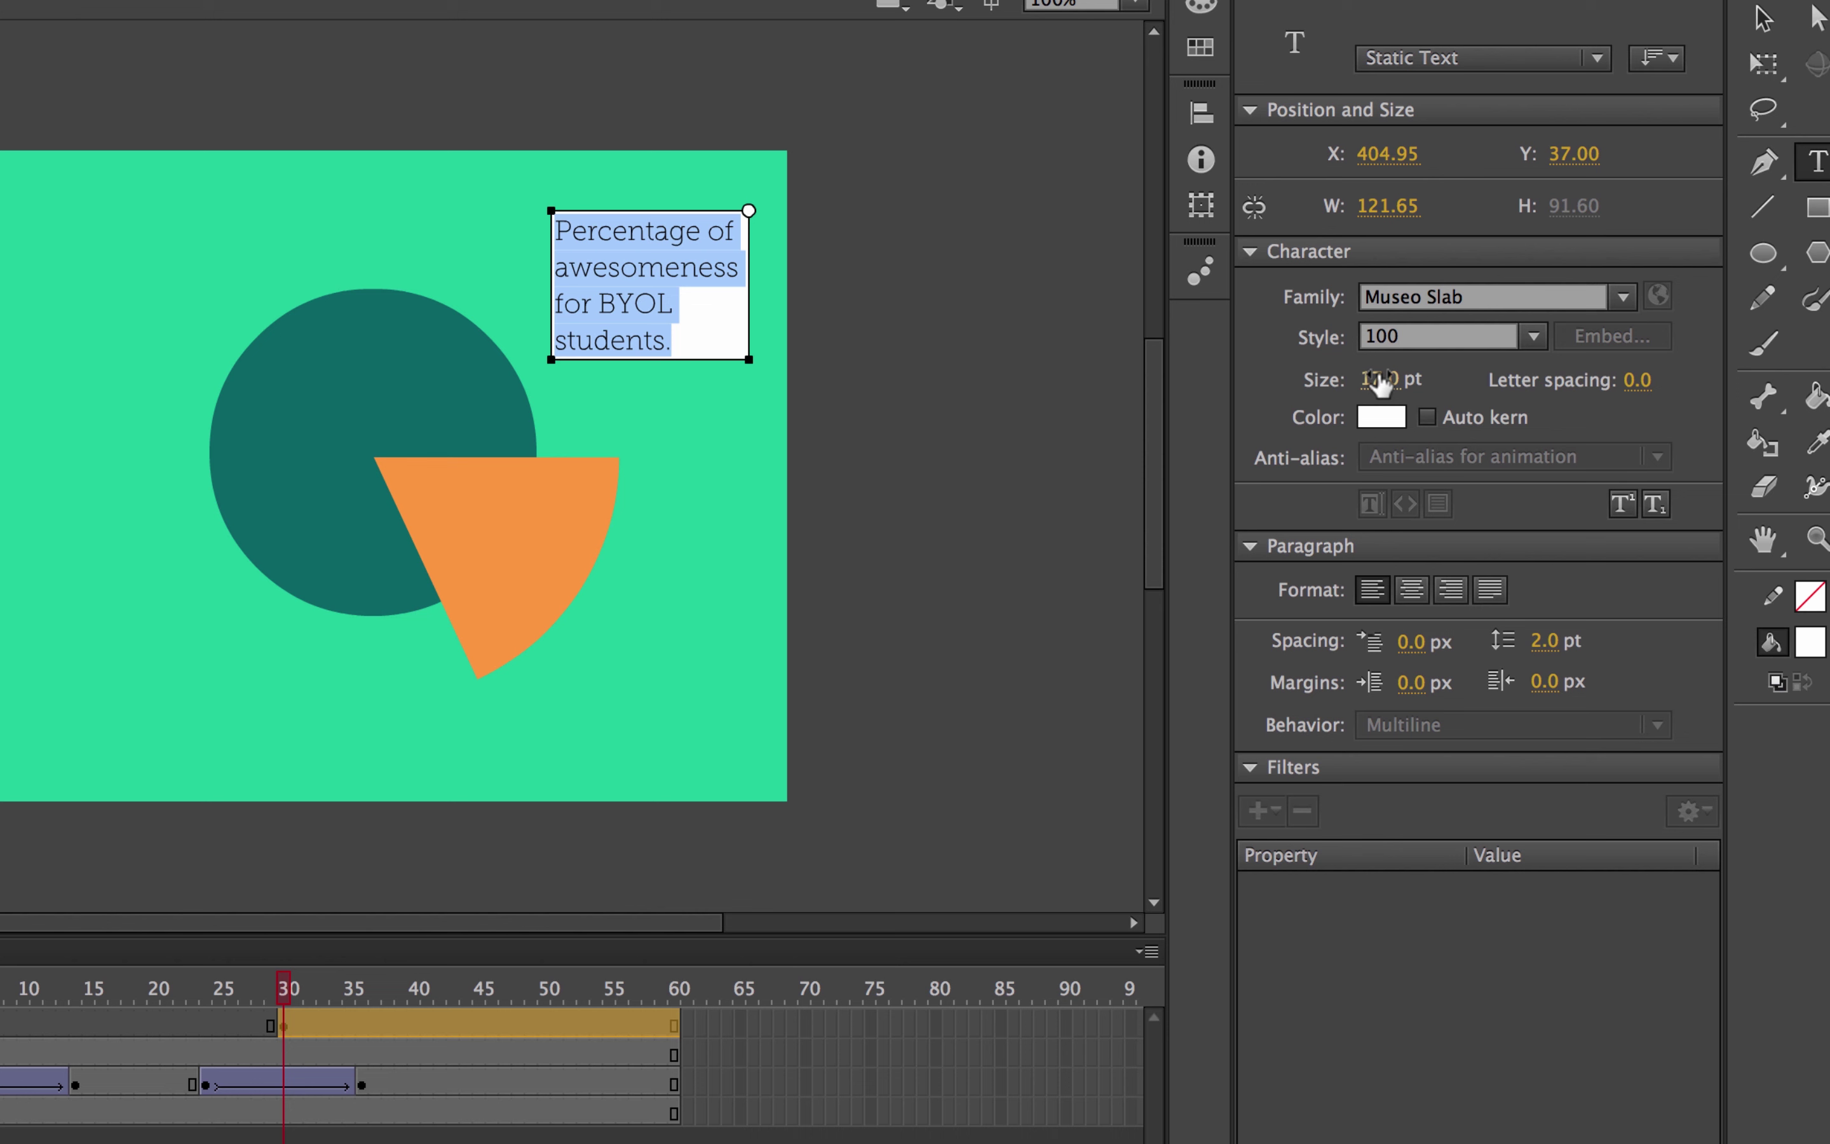
click(1533, 336)
click(1422, 413)
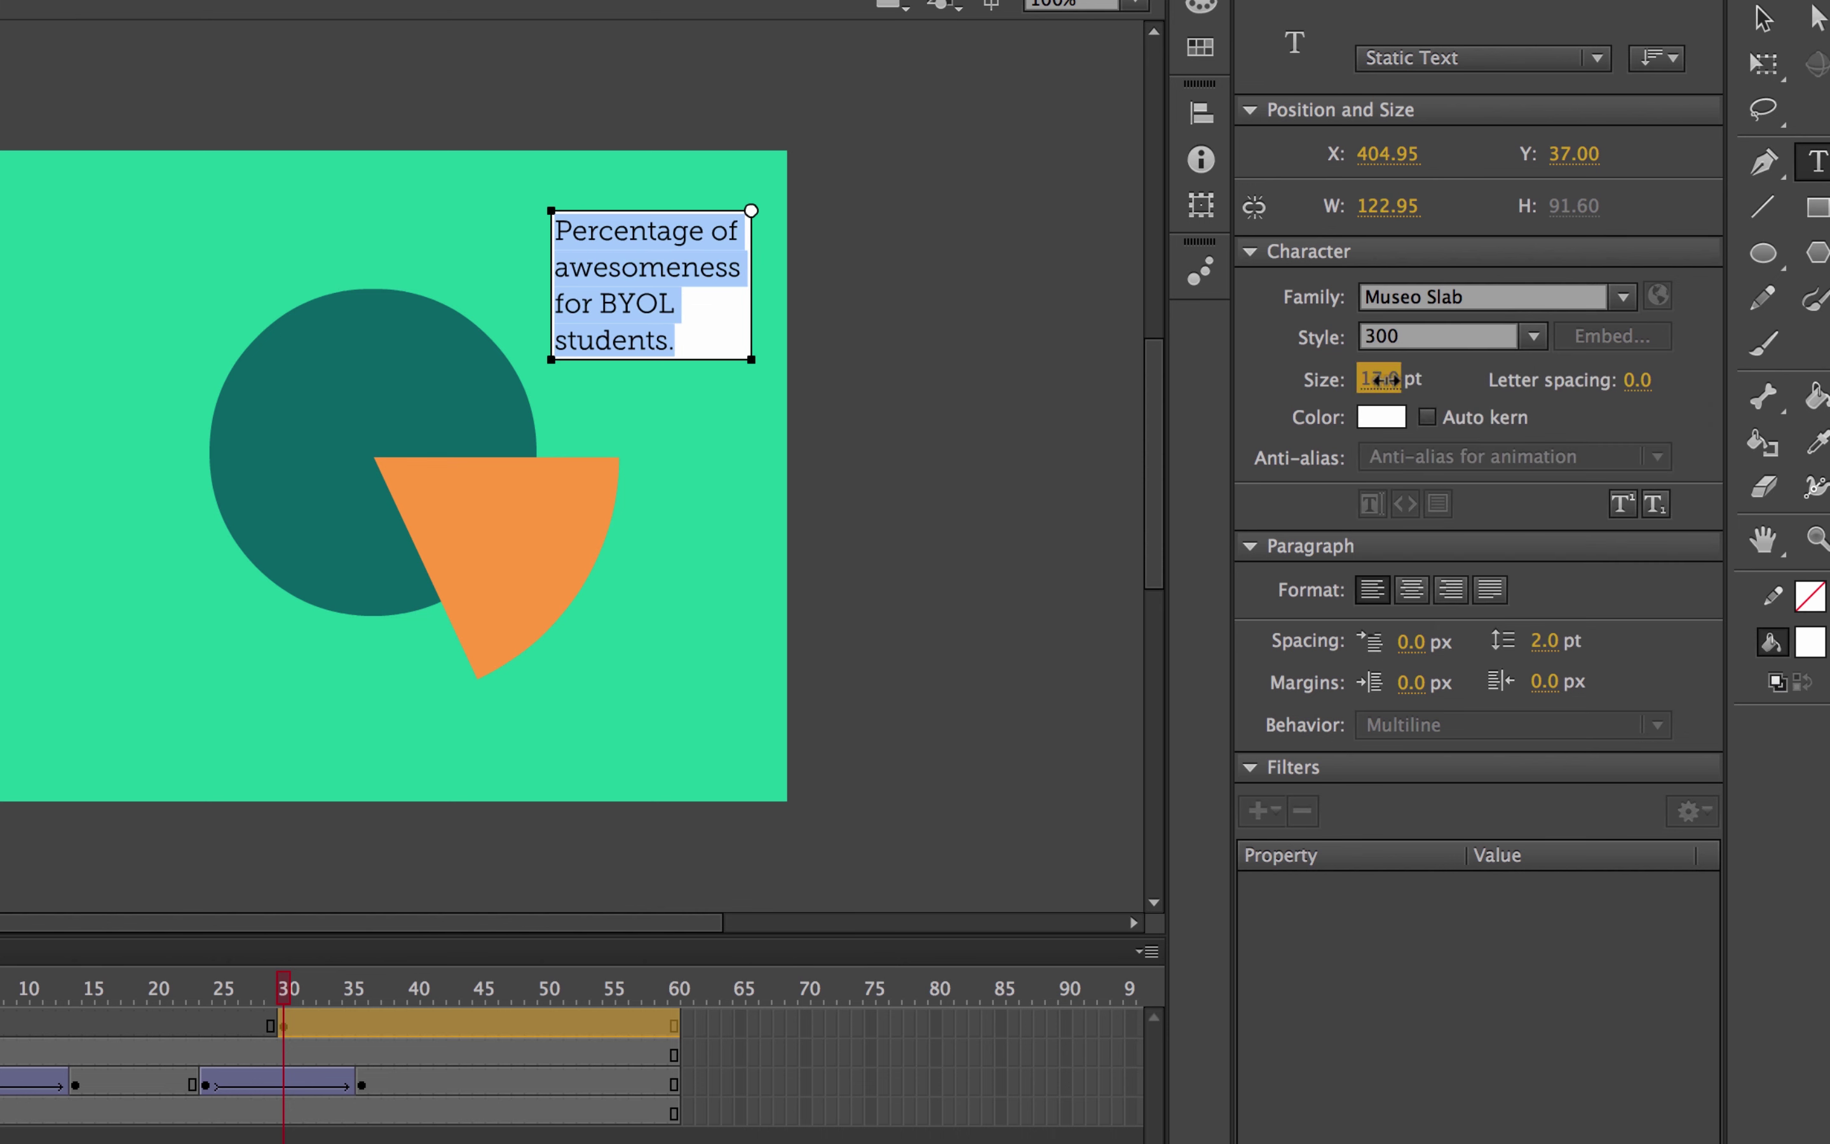
drag(1378, 378, 1395, 378)
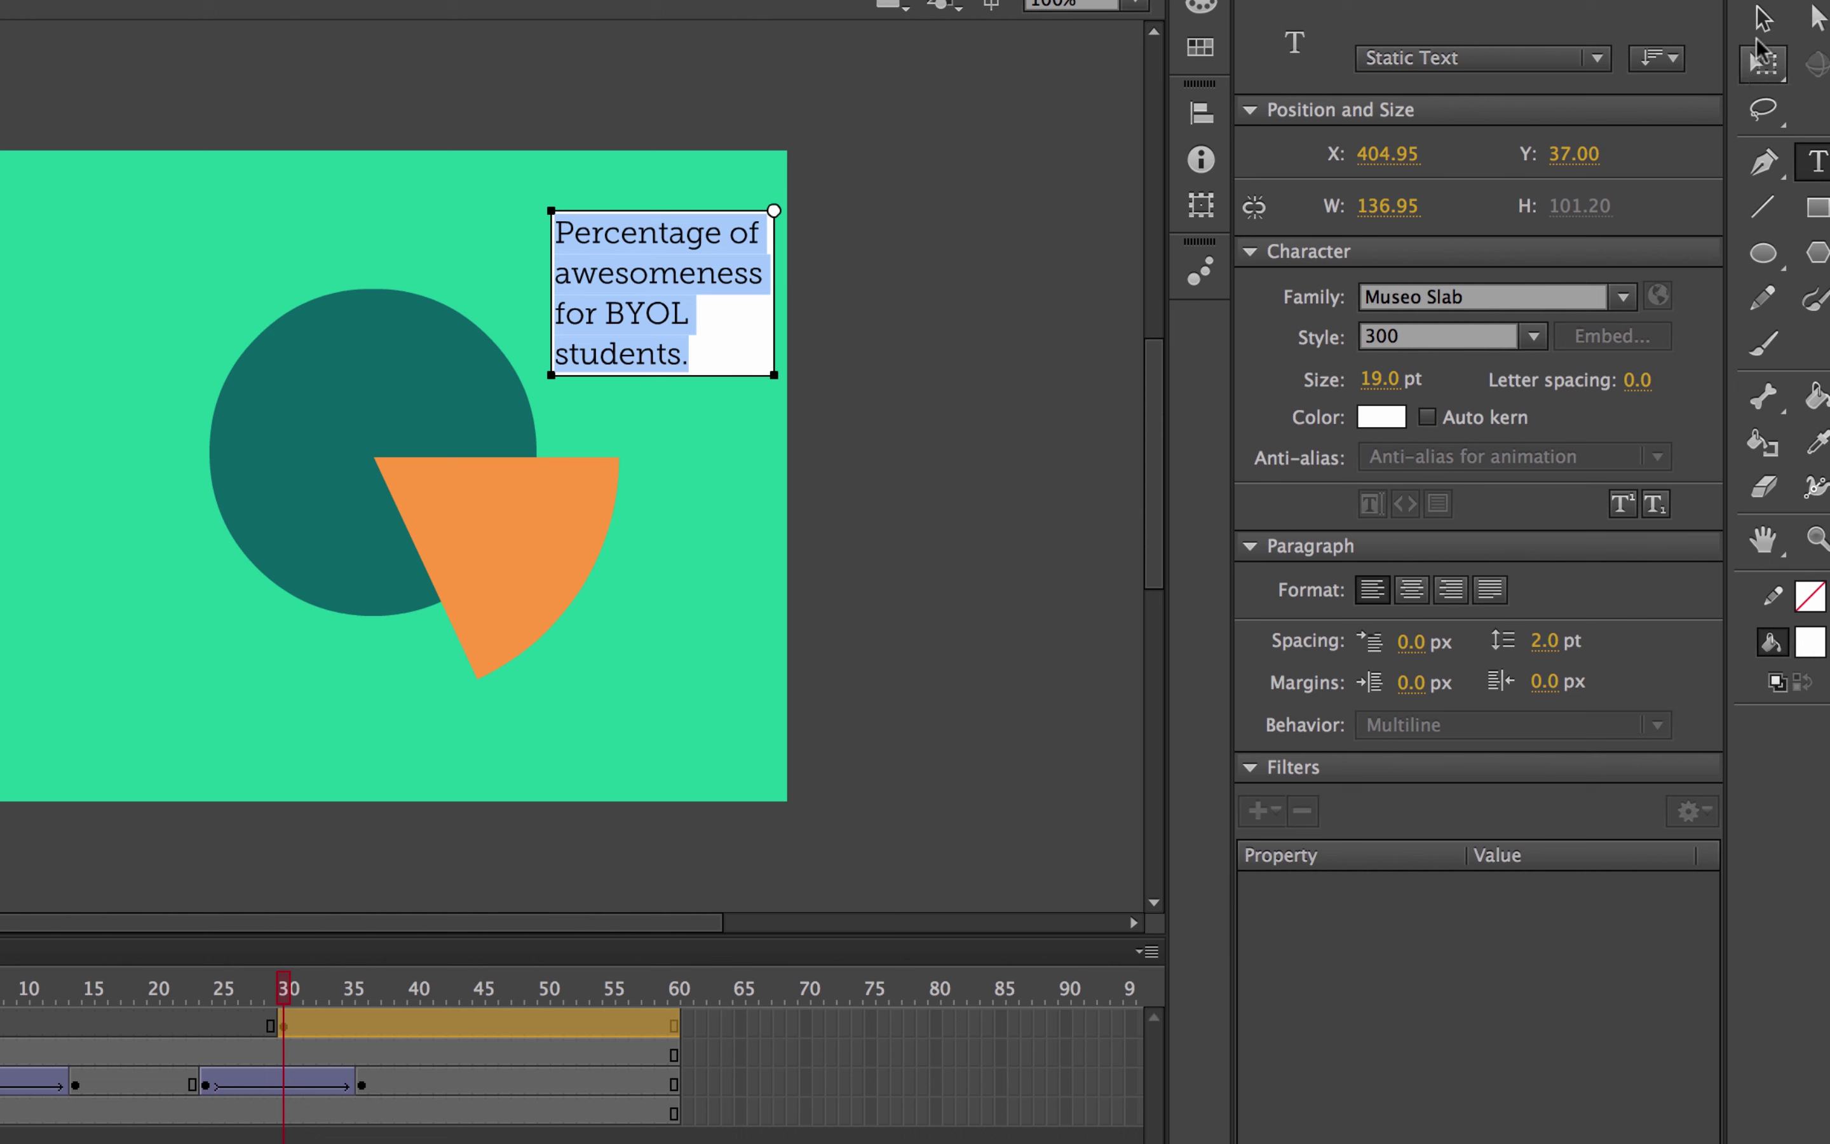
Step: Nudge the caption slightly lower beside the pie with the arrow keys
click(1767, 29)
key(shift+Left)
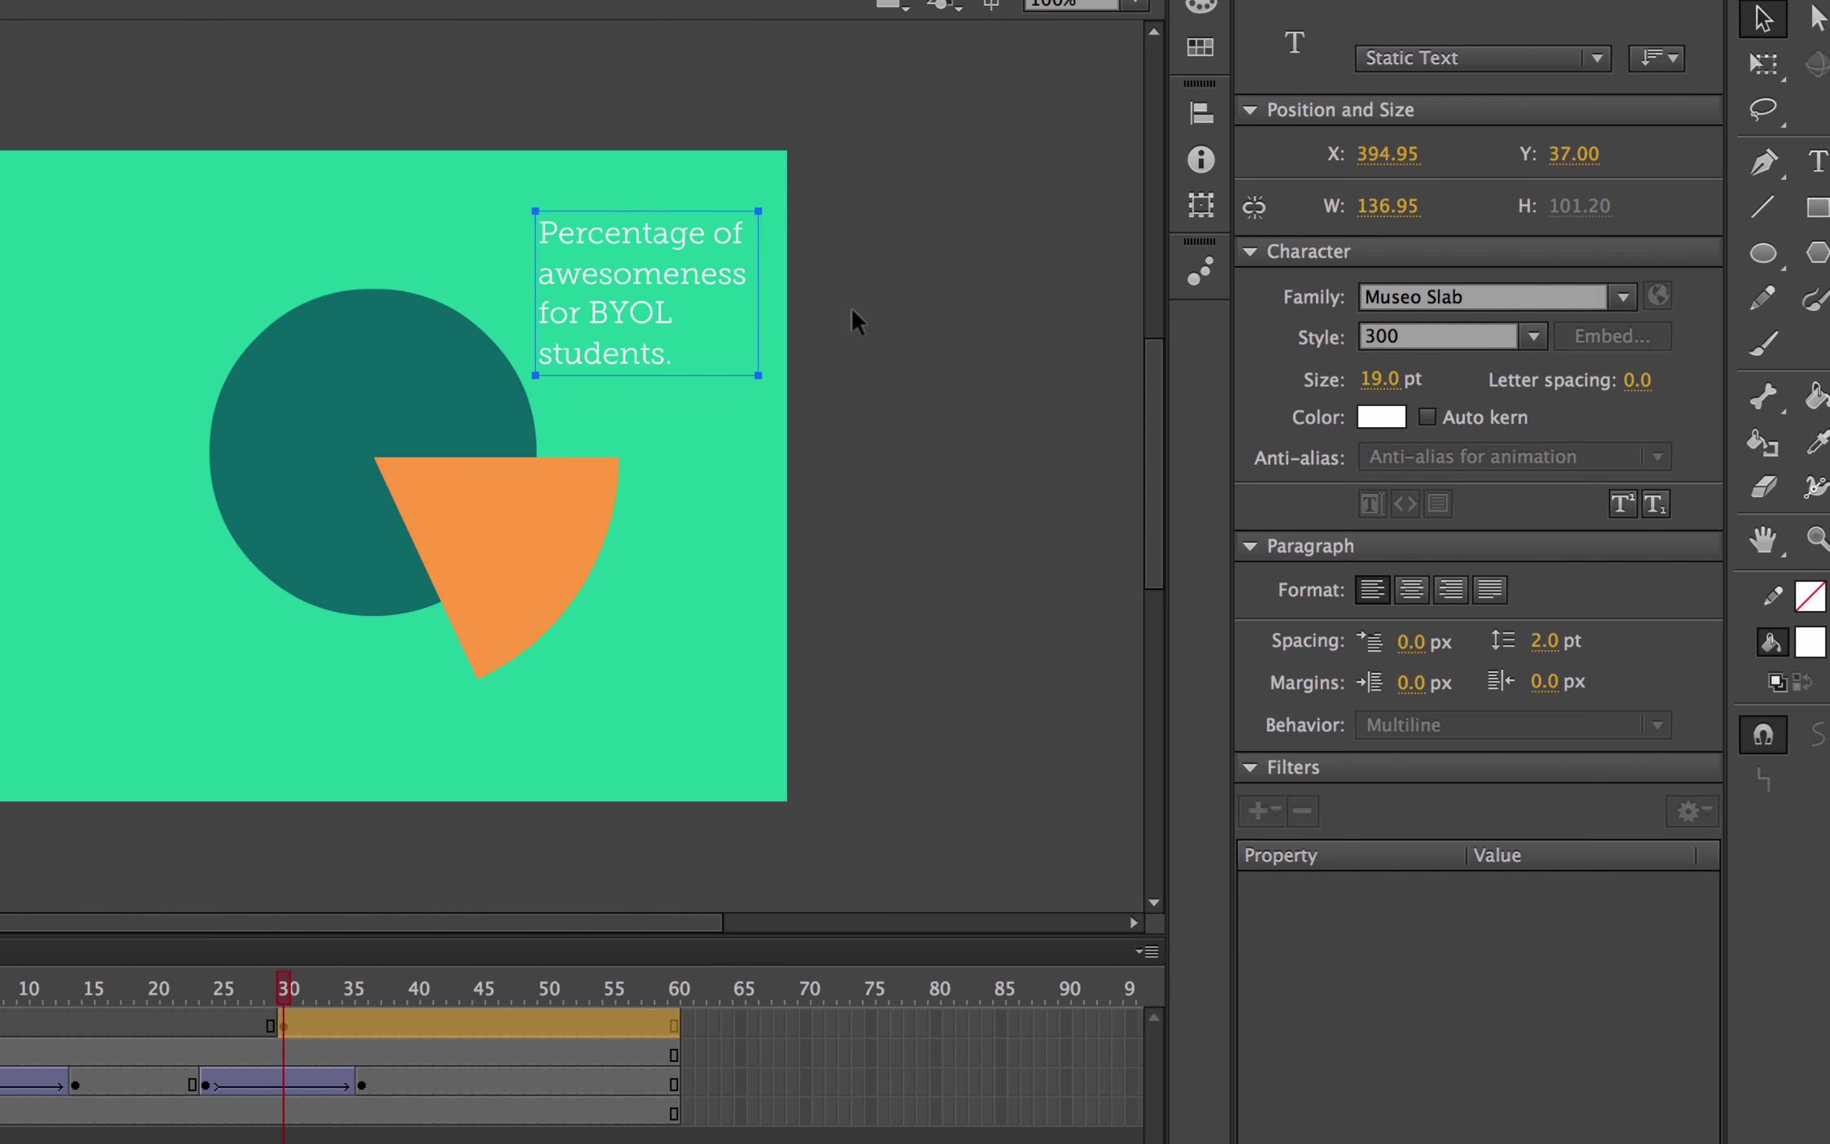
key(shift+Down)
key(shift+Down)
key(shift+Right)
key(Left)
key(Left)
key(Left)
click(804, 349)
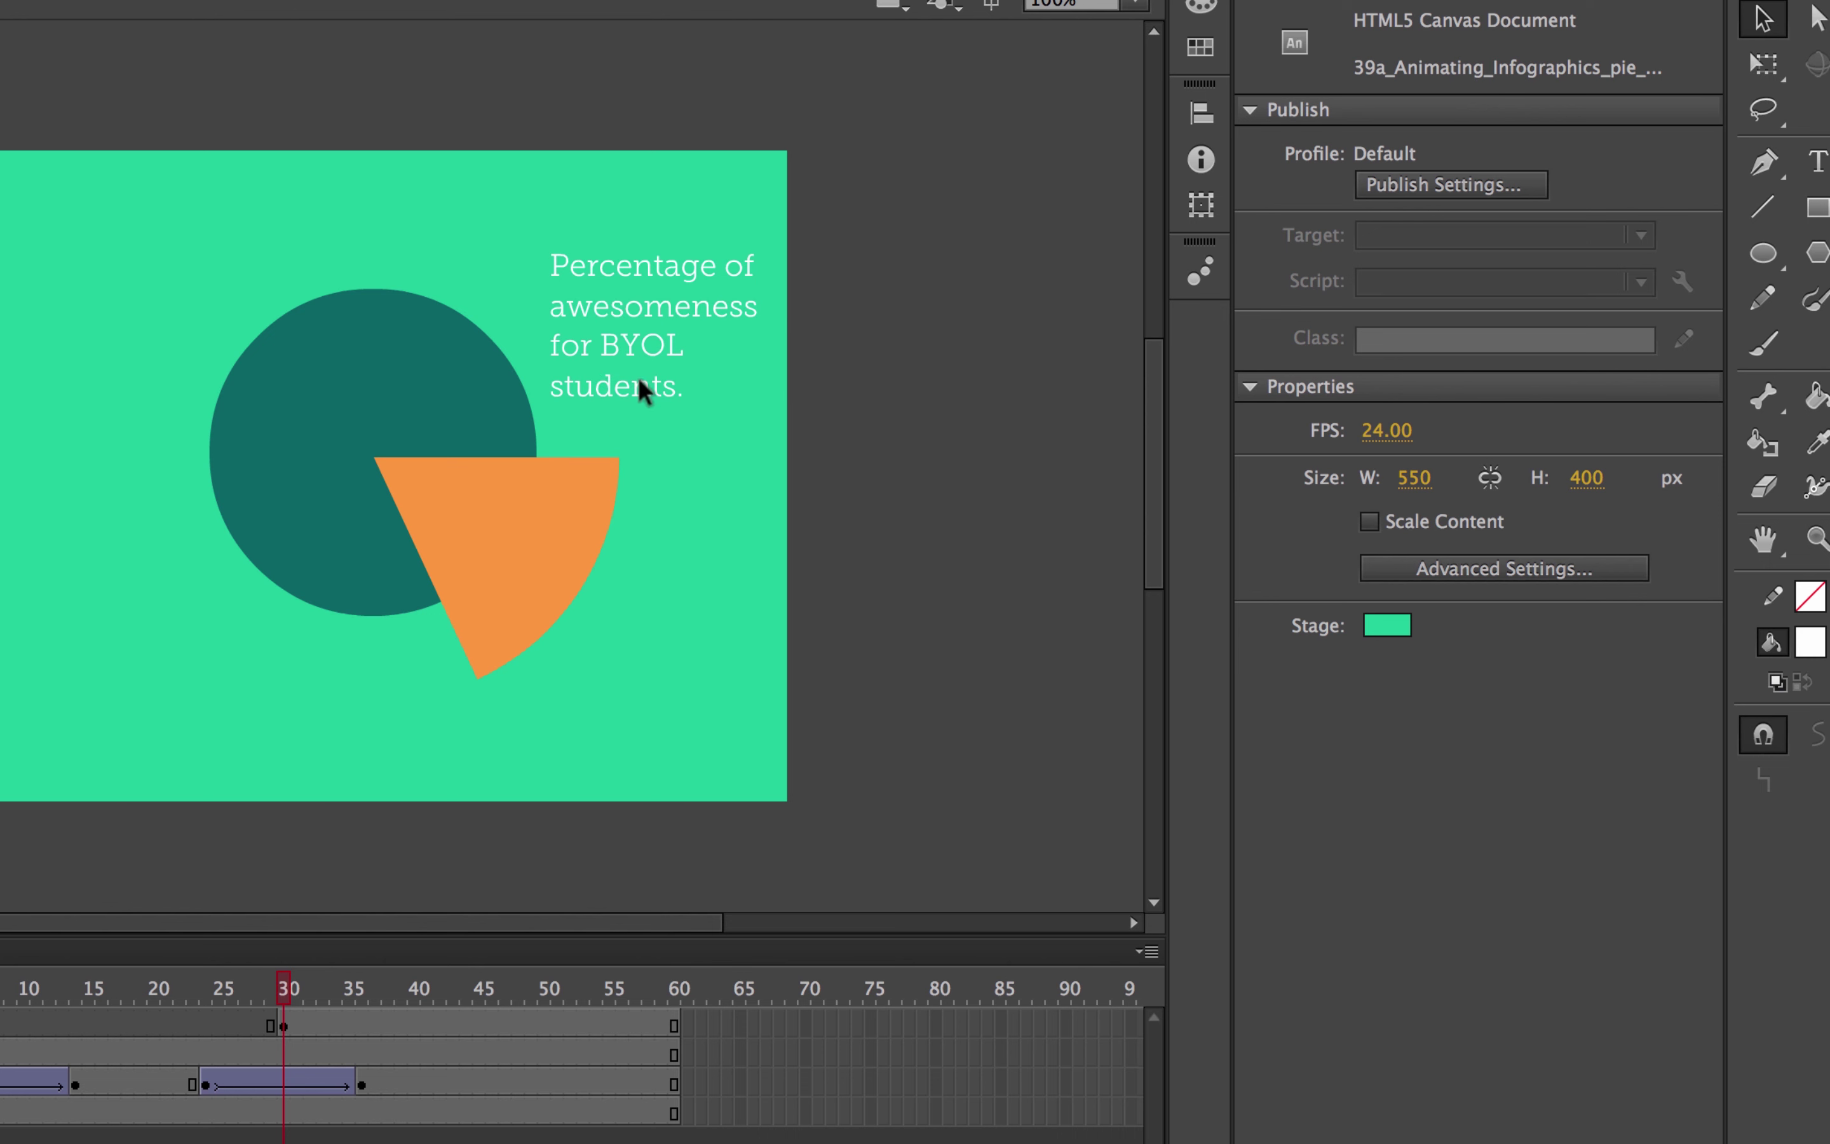
Step: Convert the caption text frame into a Movie Clip symbol named mc_awesome
click(277, 1017)
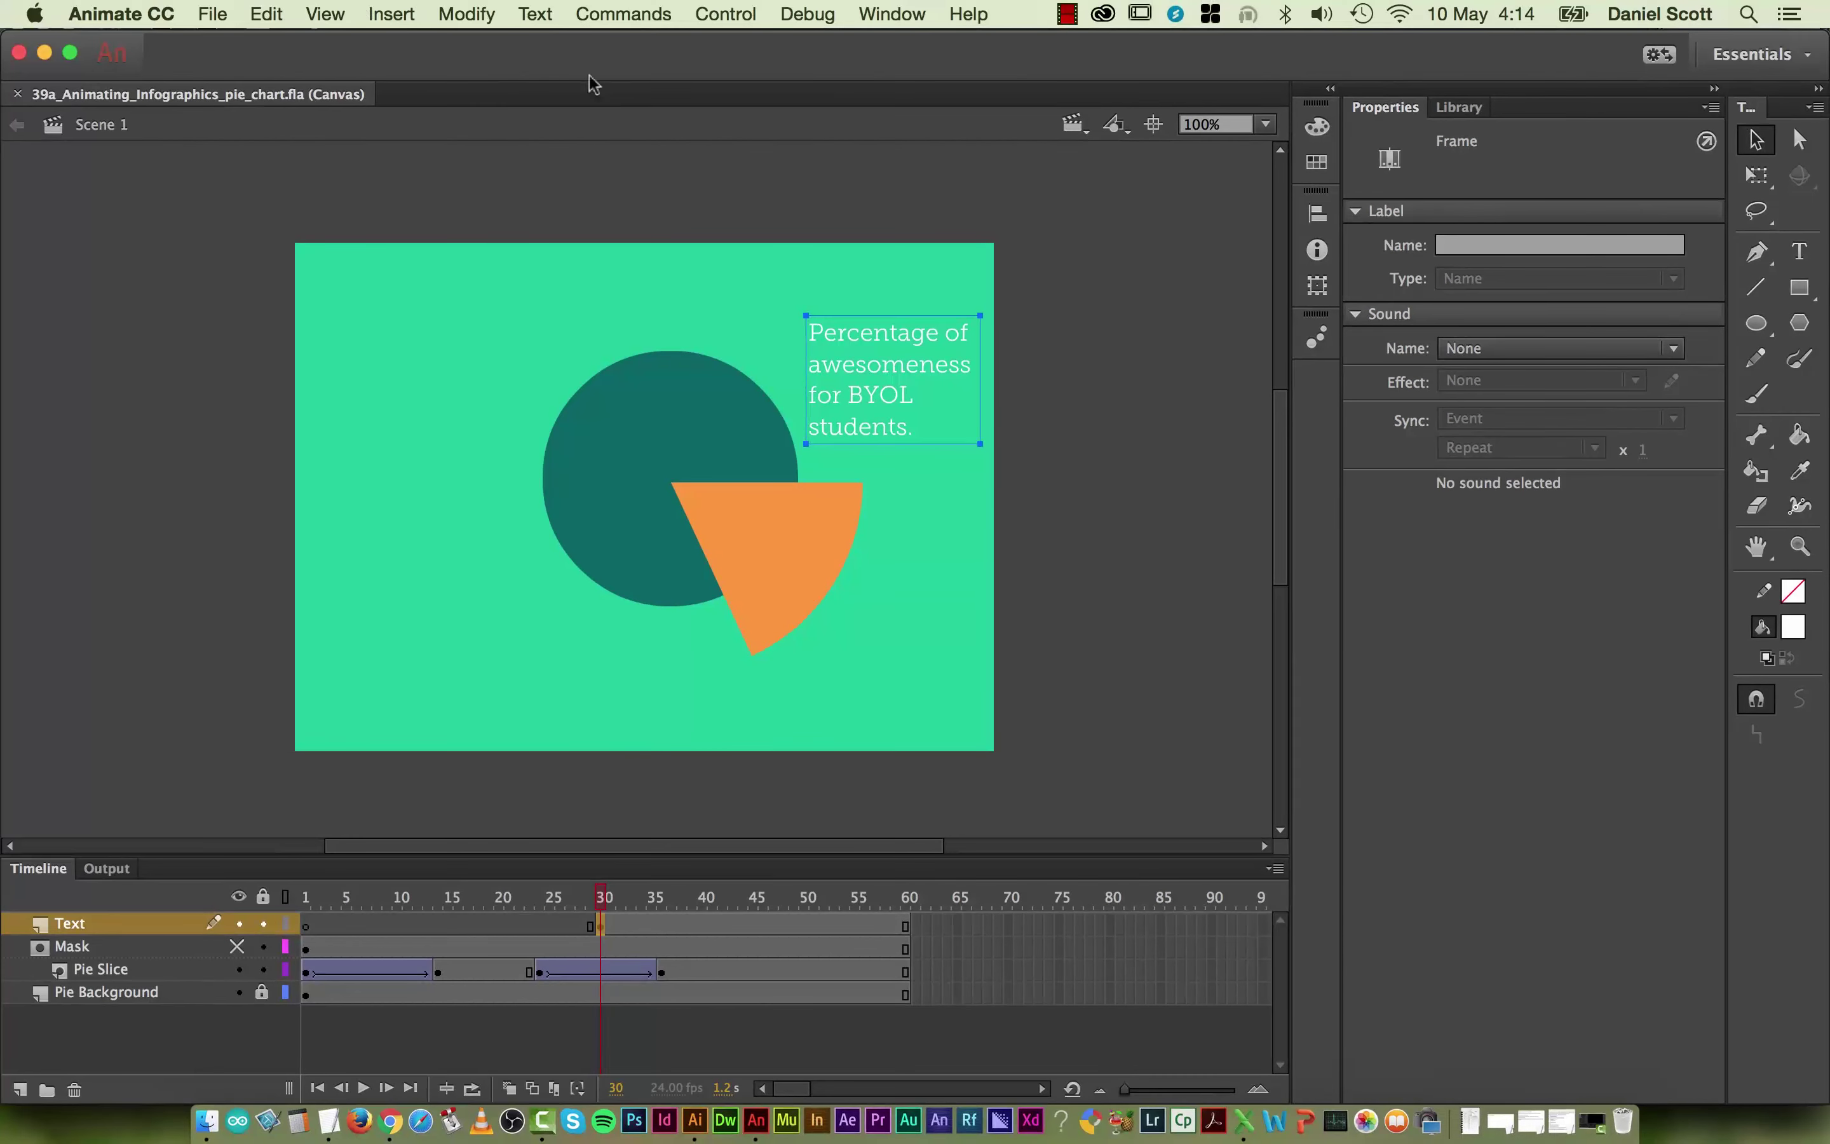
click(496, 17)
click(545, 84)
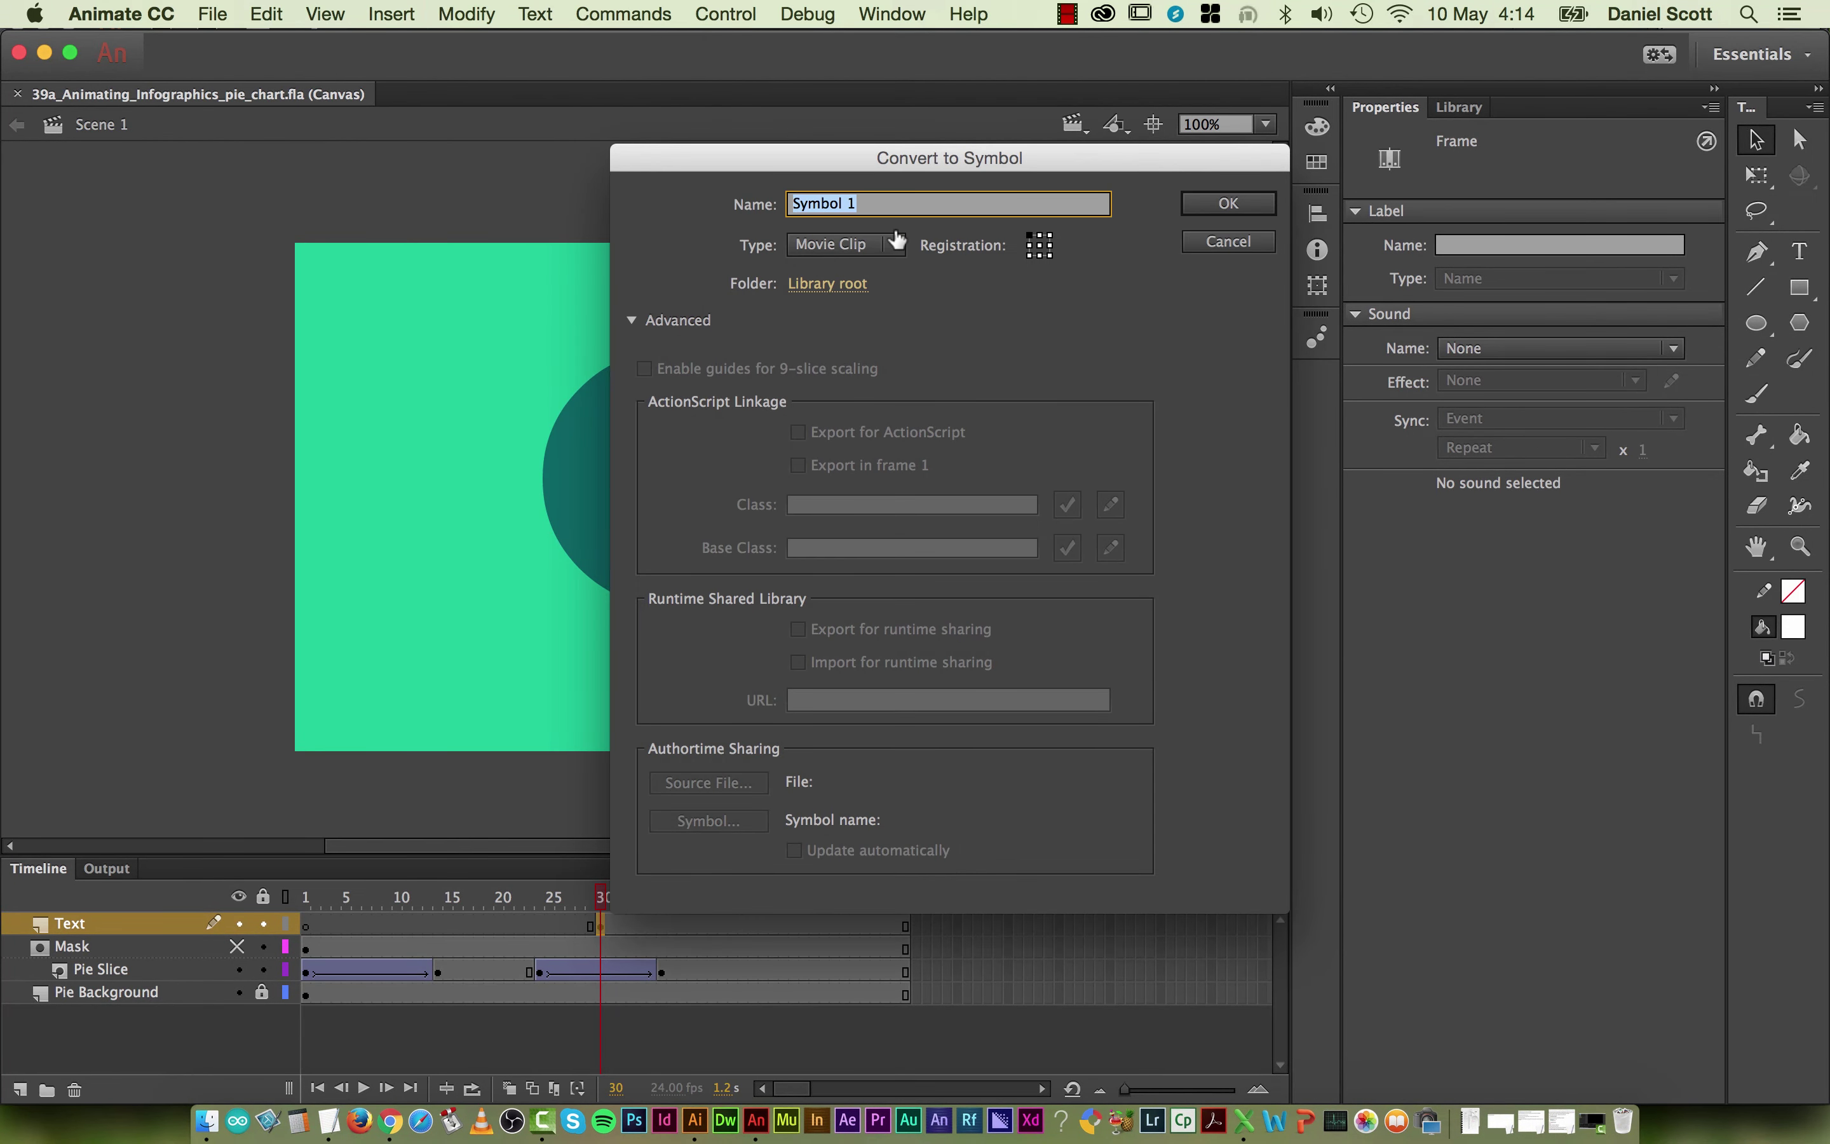
text(mc_awesome)
key(Return)
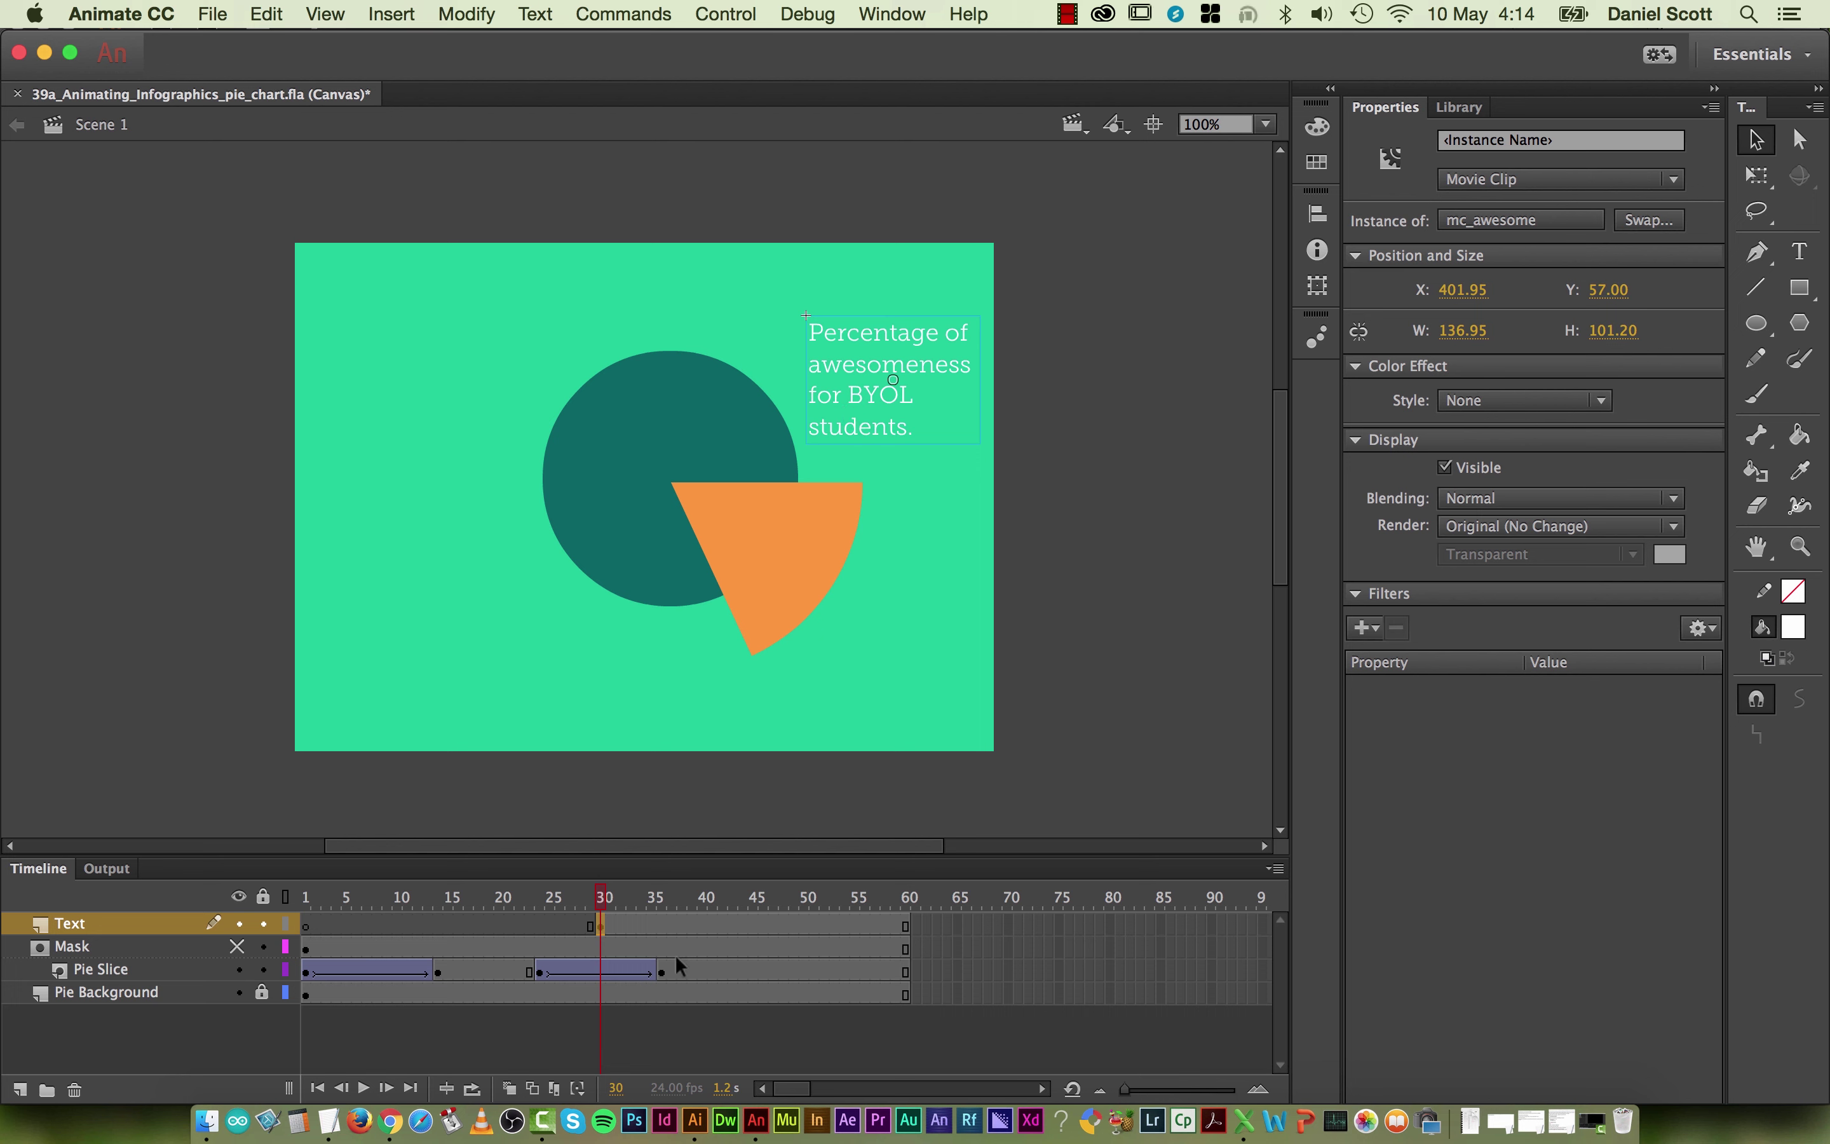
Step: Add a keyframe at frame 41 and set the frame-30 caption's Alpha to 0%
click(602, 923)
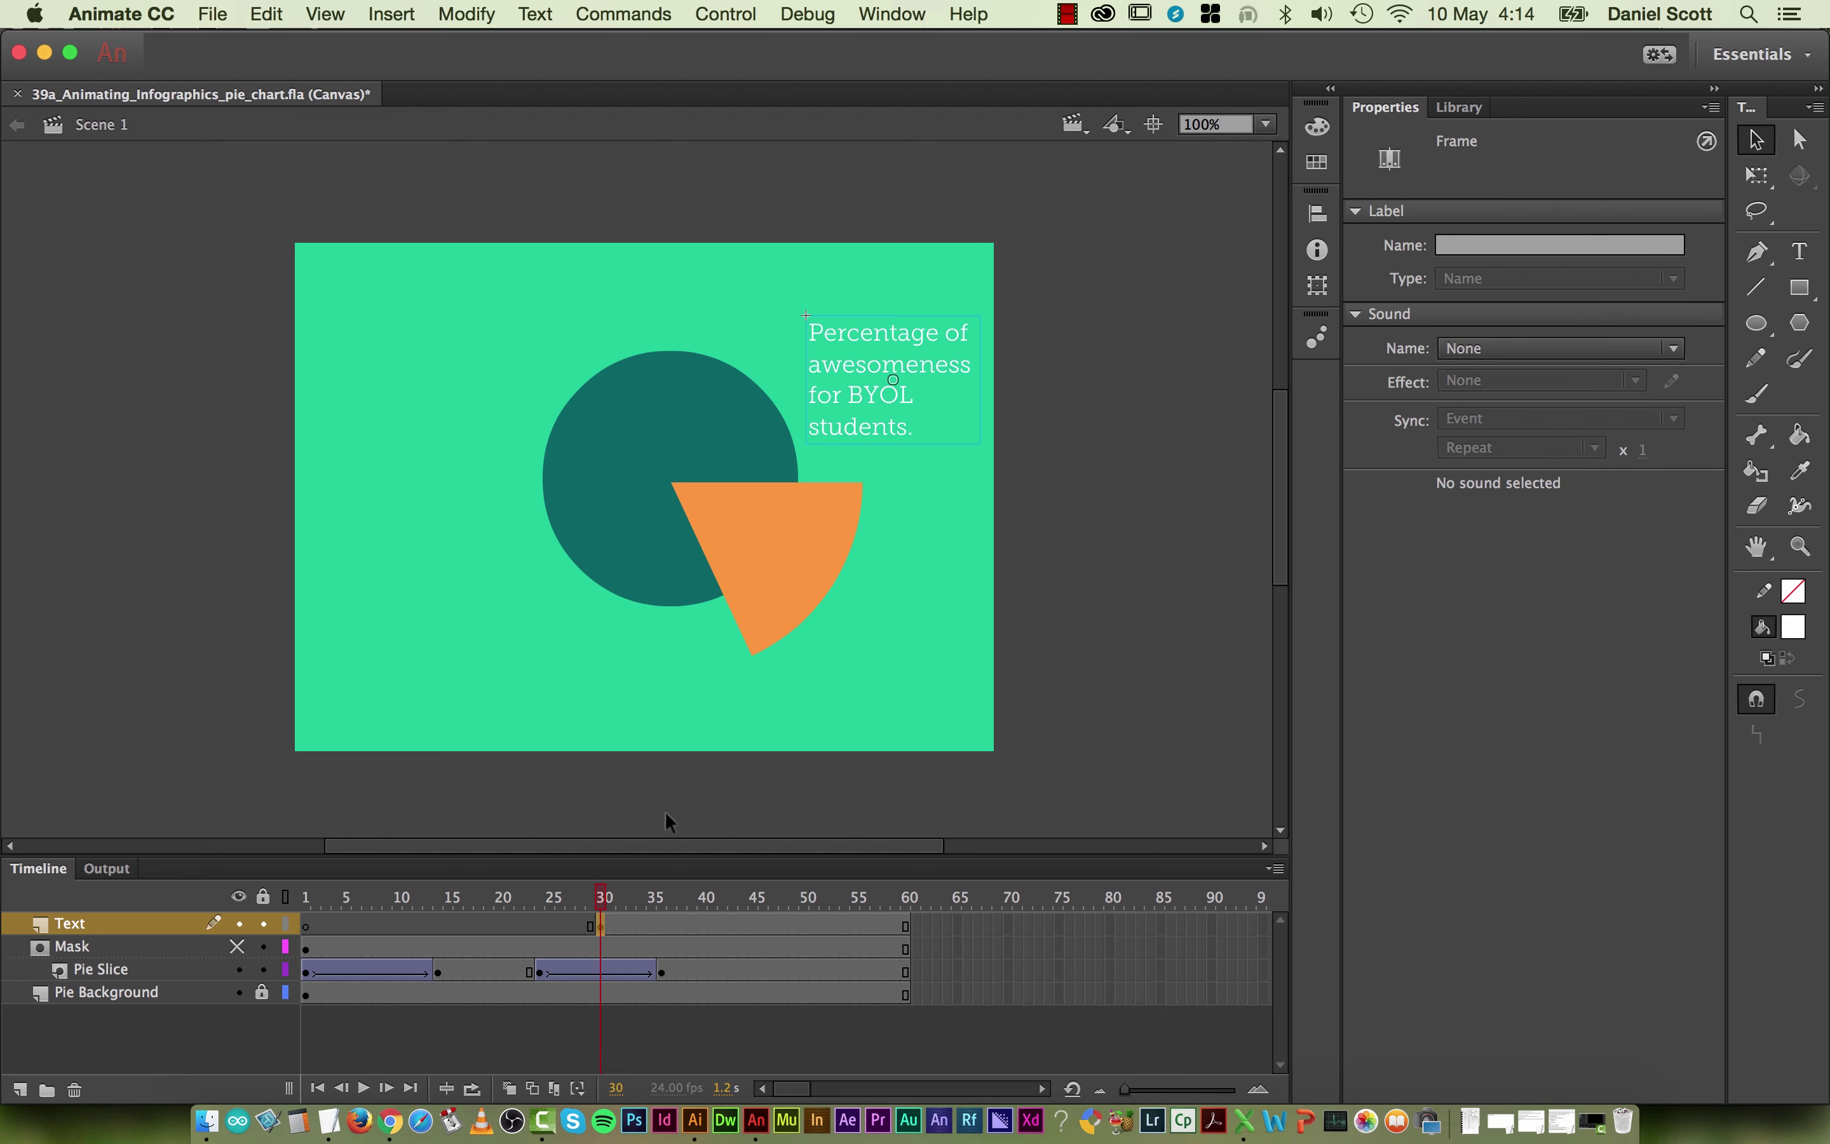
click(712, 922)
right_click(715, 926)
click(832, 608)
click(602, 923)
click(858, 400)
click(1525, 400)
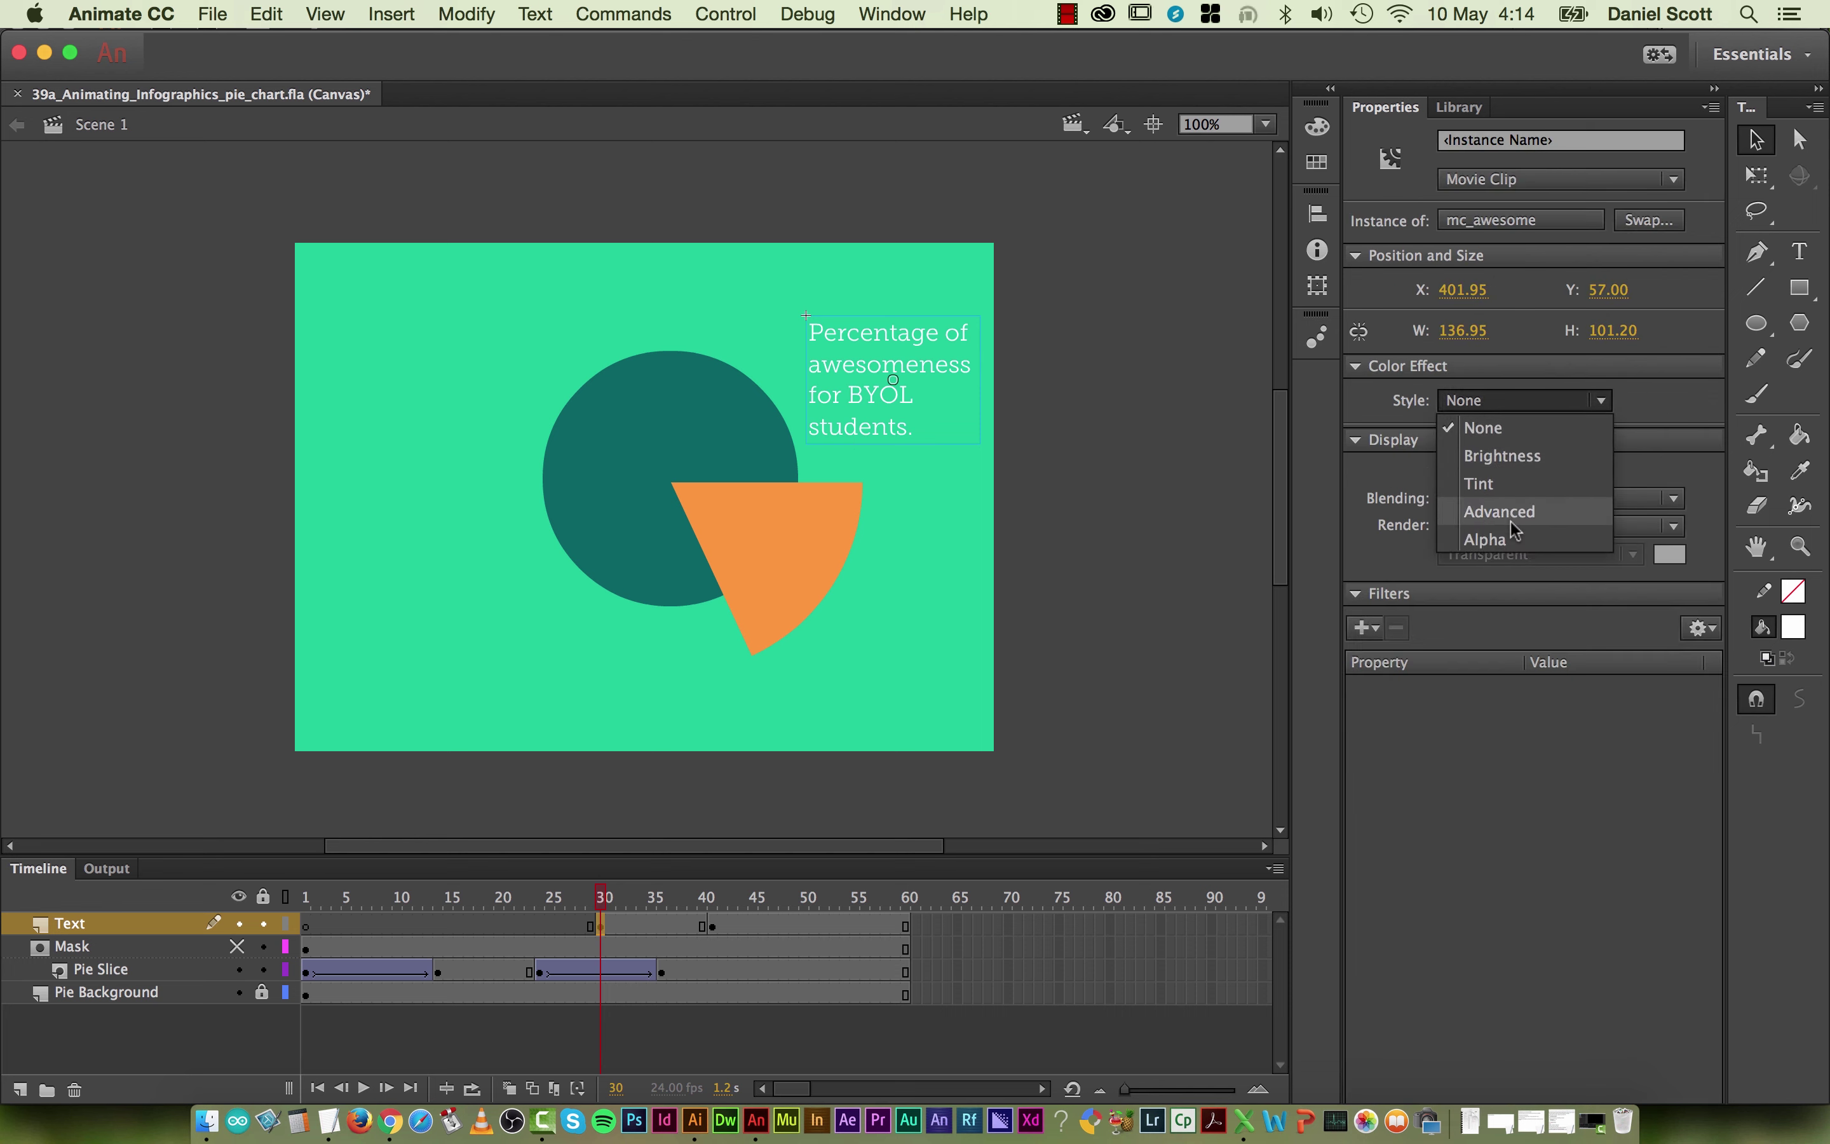
click(1487, 536)
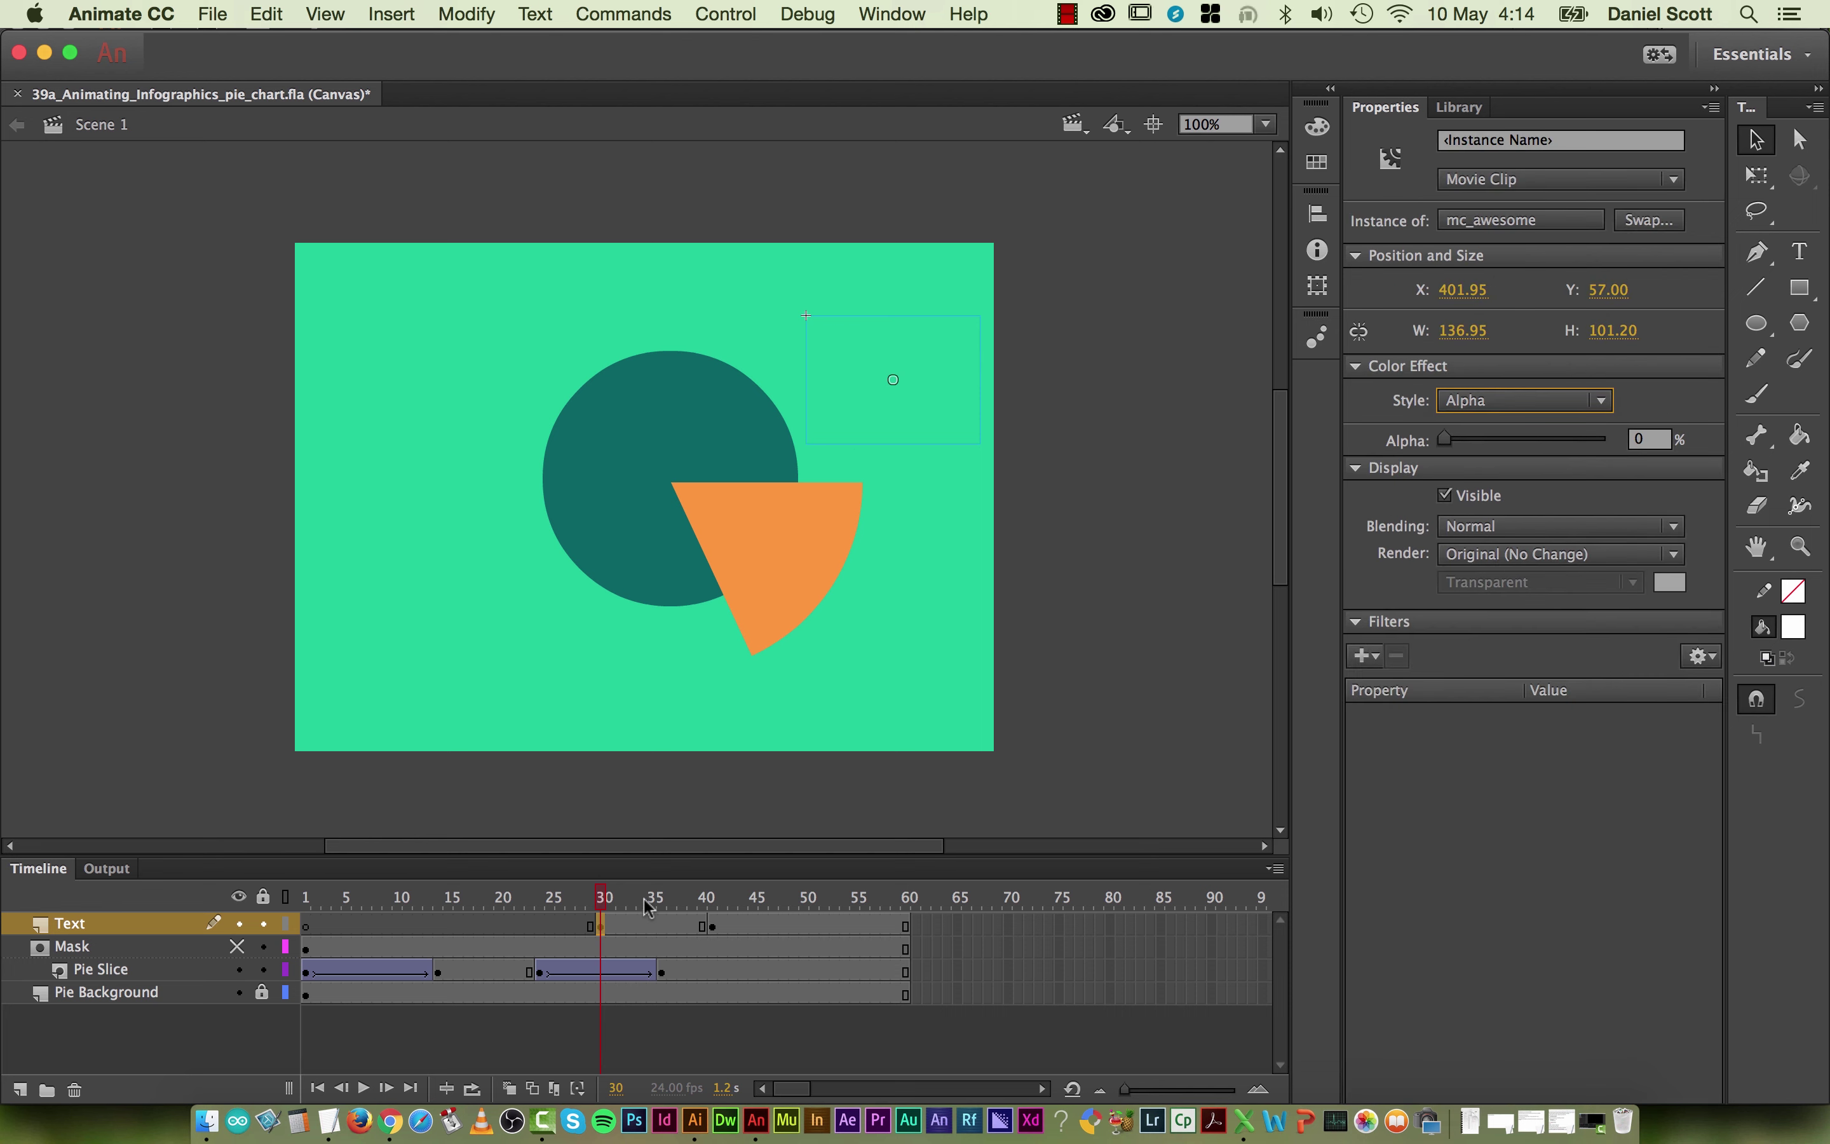
Step: Create a classic tween from frame 30 to 41 and scrub to preview the fade-in
click(711, 902)
double_click(661, 925)
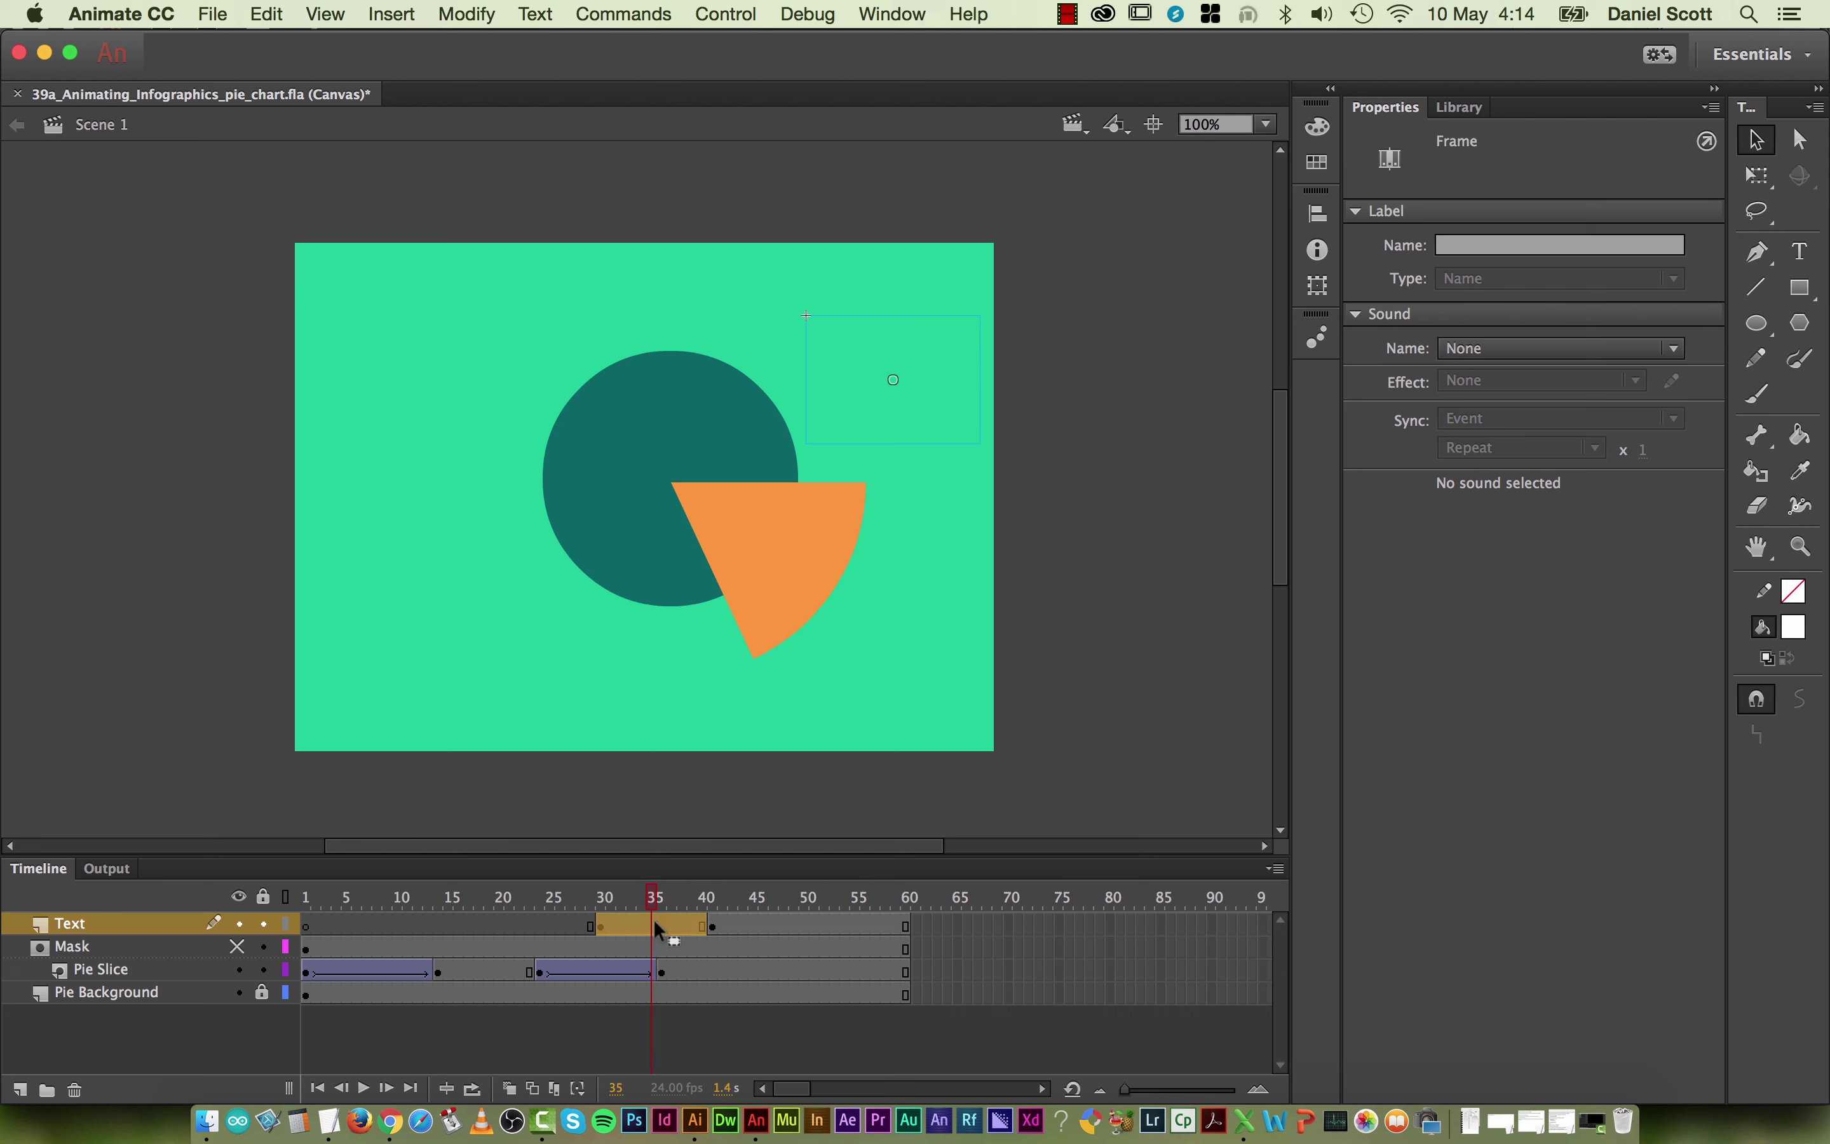
right_click(662, 925)
click(809, 473)
drag(703, 896, 307, 897)
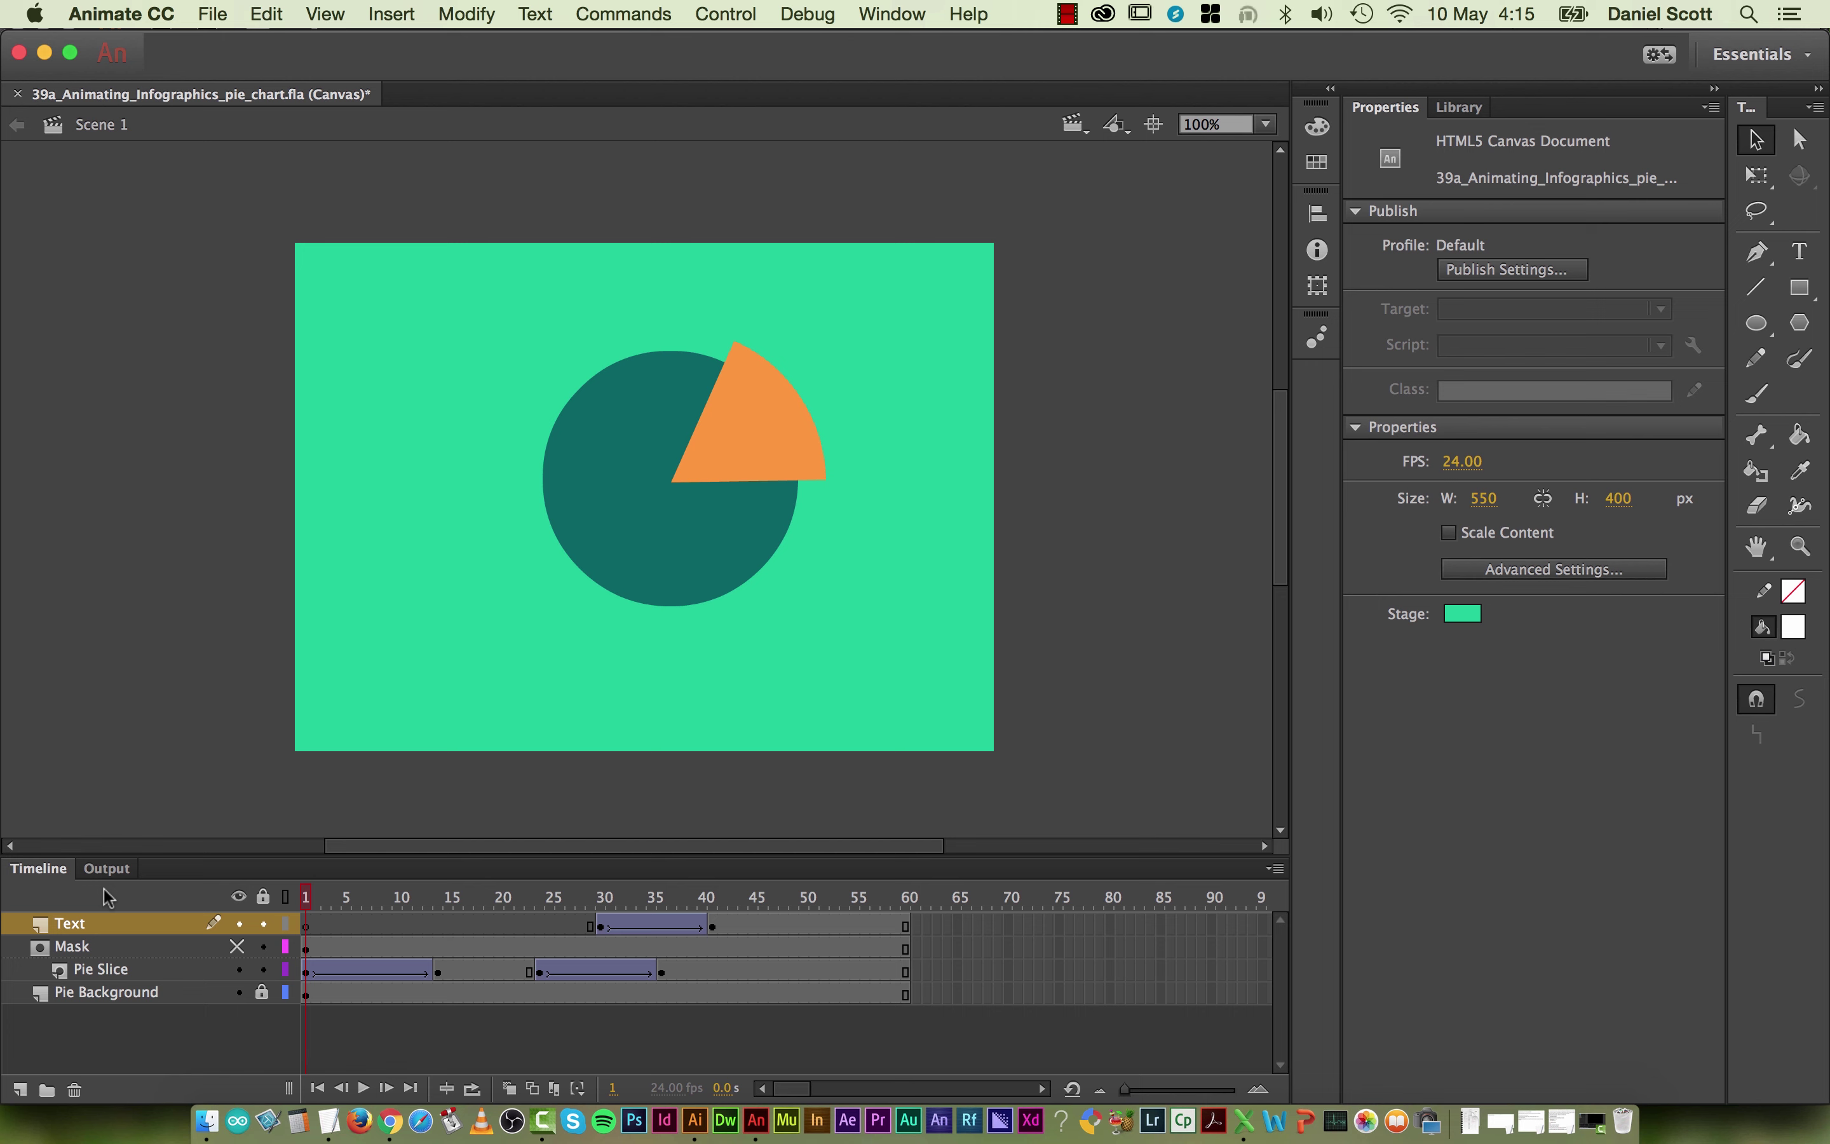
Step: Run Test Movie with Cmd+Return to view the pie and caption in Chrome
key(super+Return)
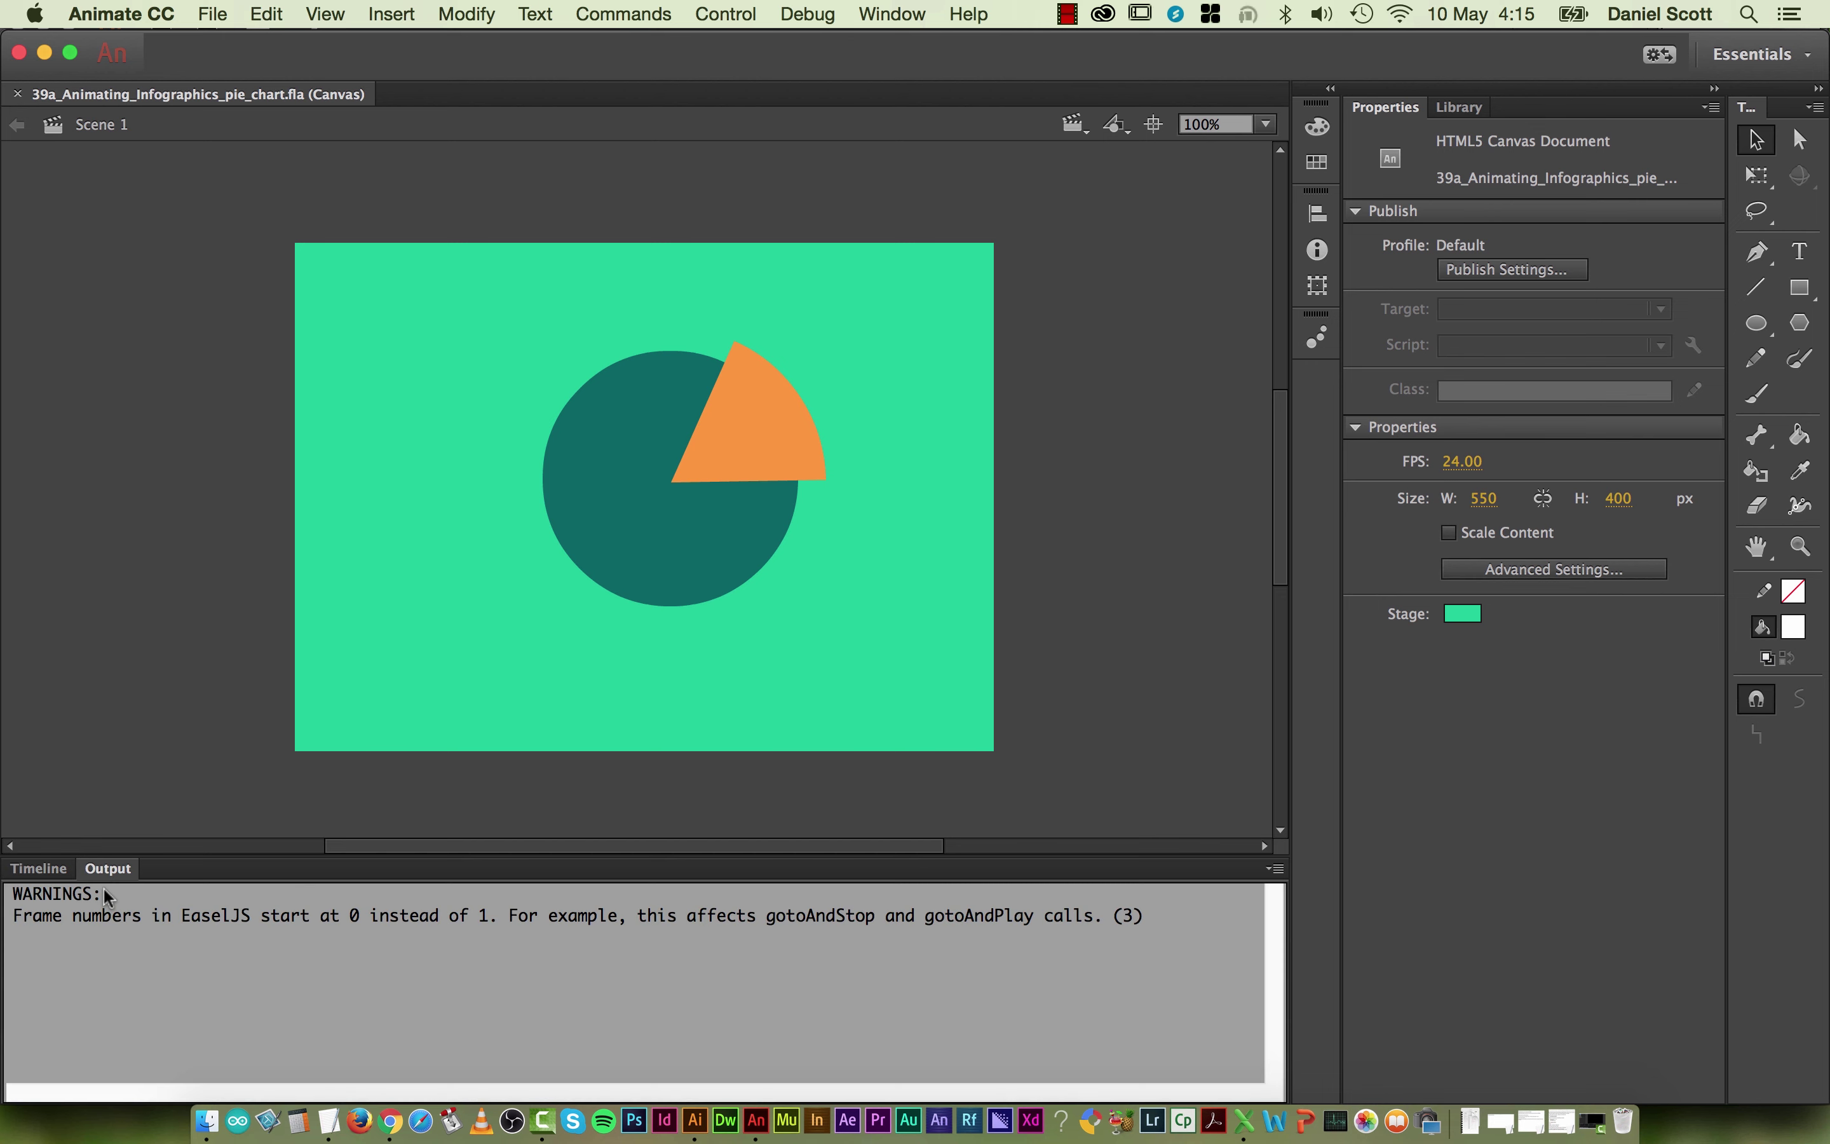